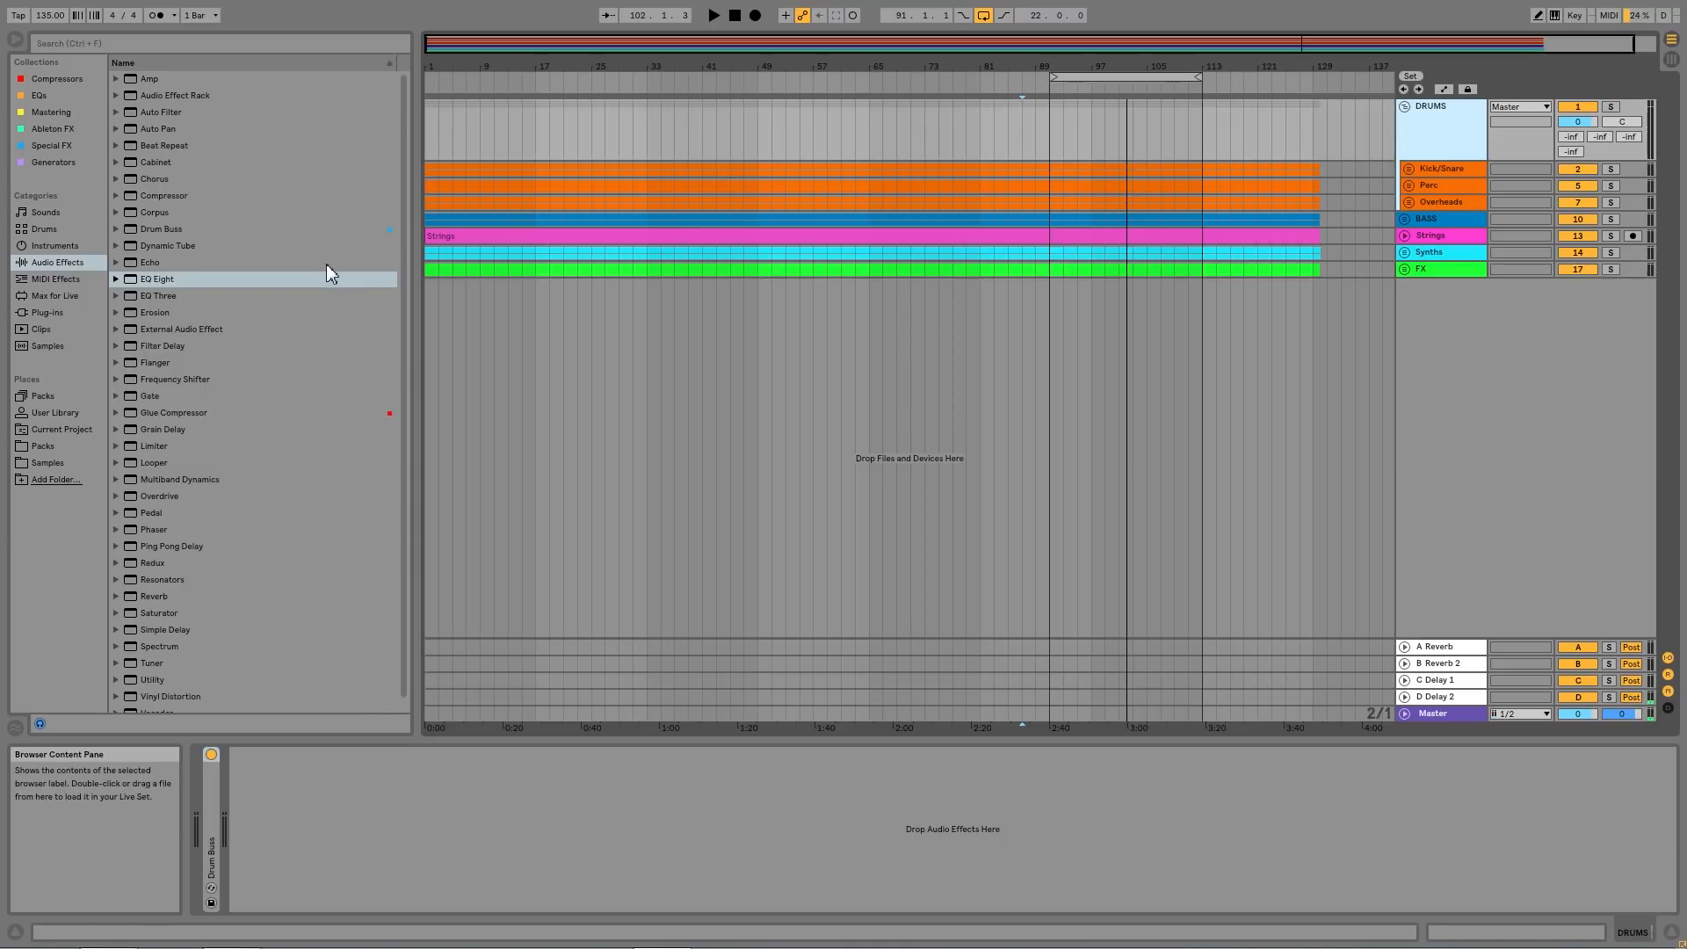
left_click(159, 296)
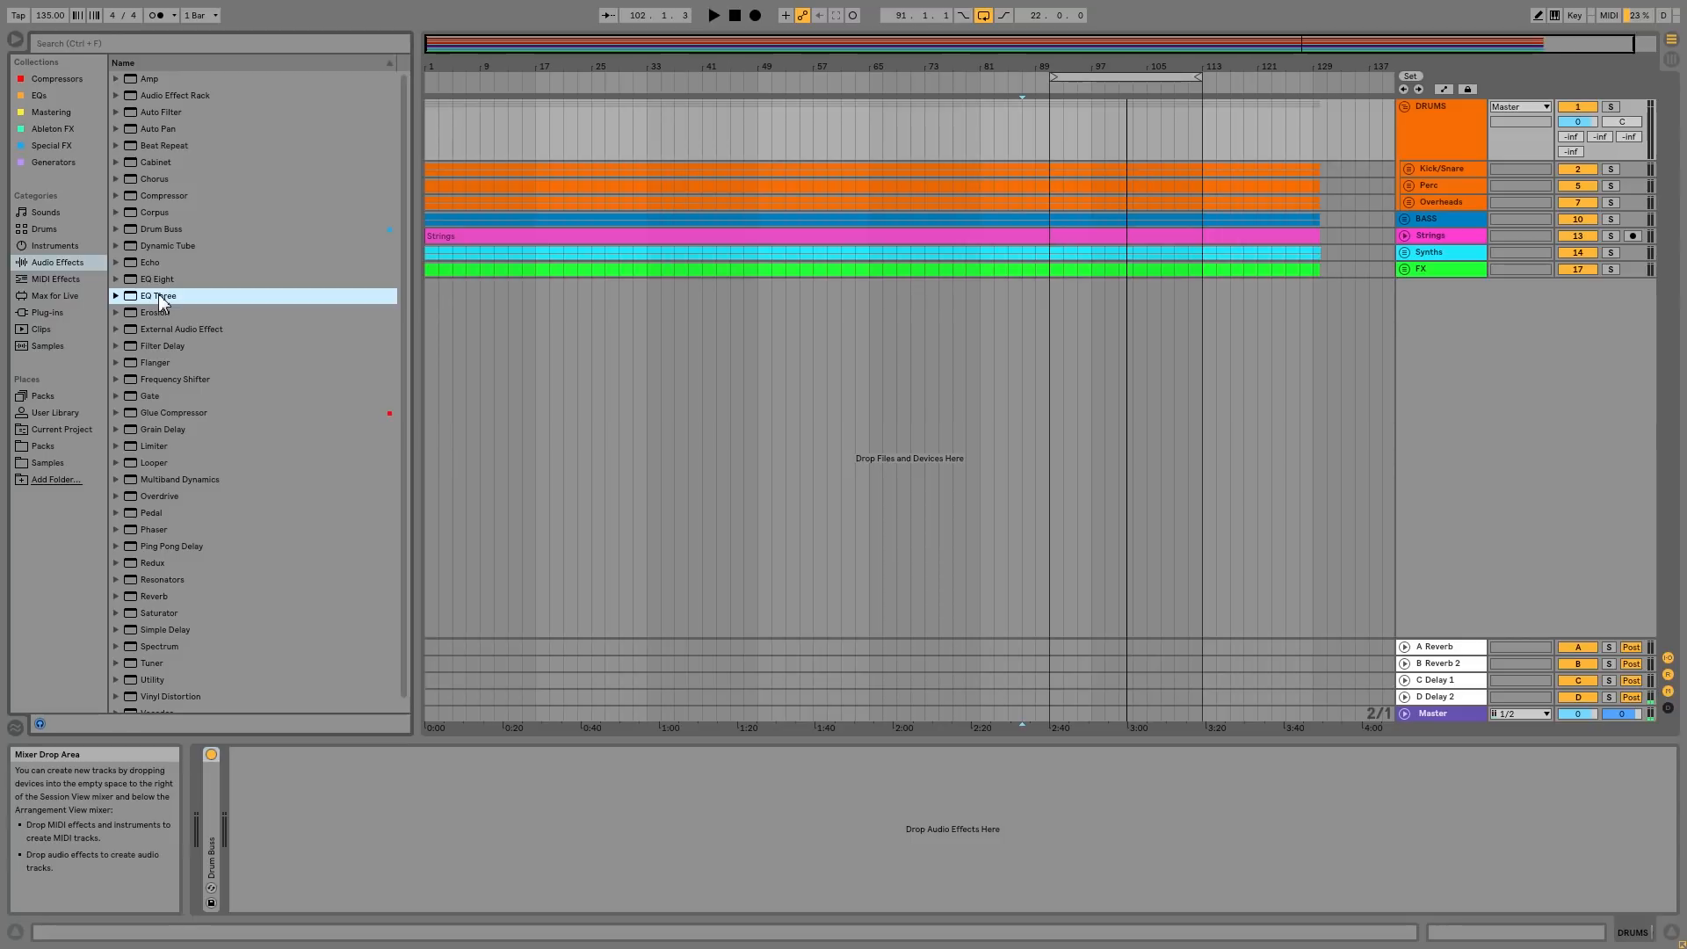
left_click(159, 281)
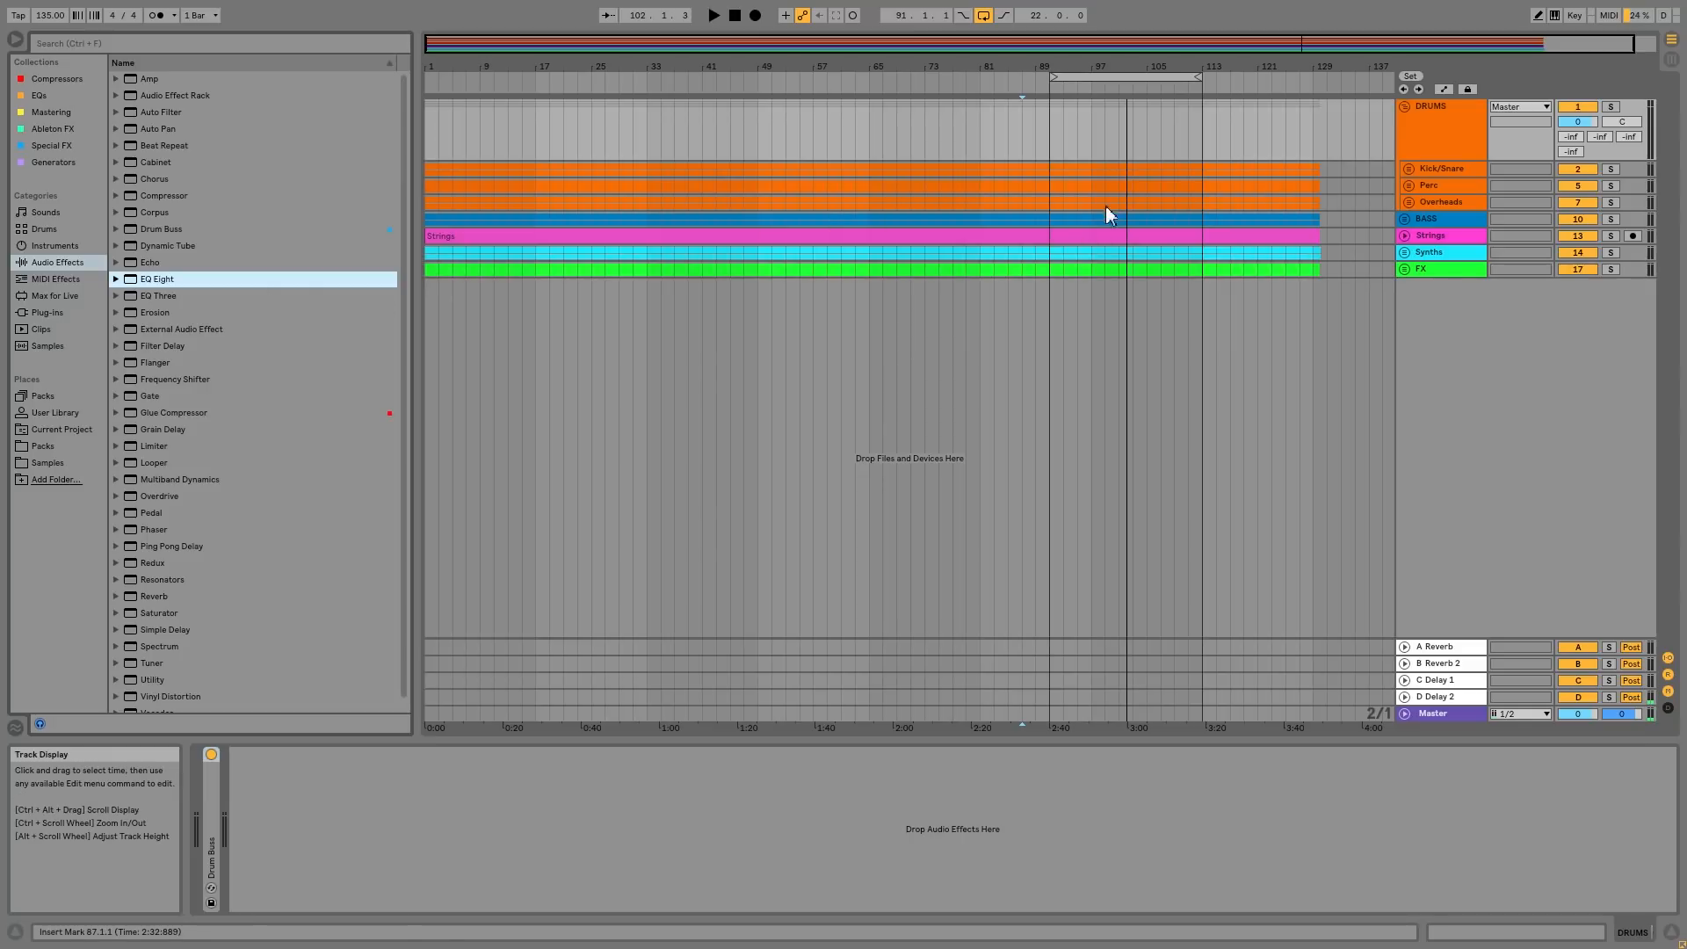
Play the full mix from around bar 97 and inspect the tracks inside the Synths and BASS groups
left_click(1086, 81)
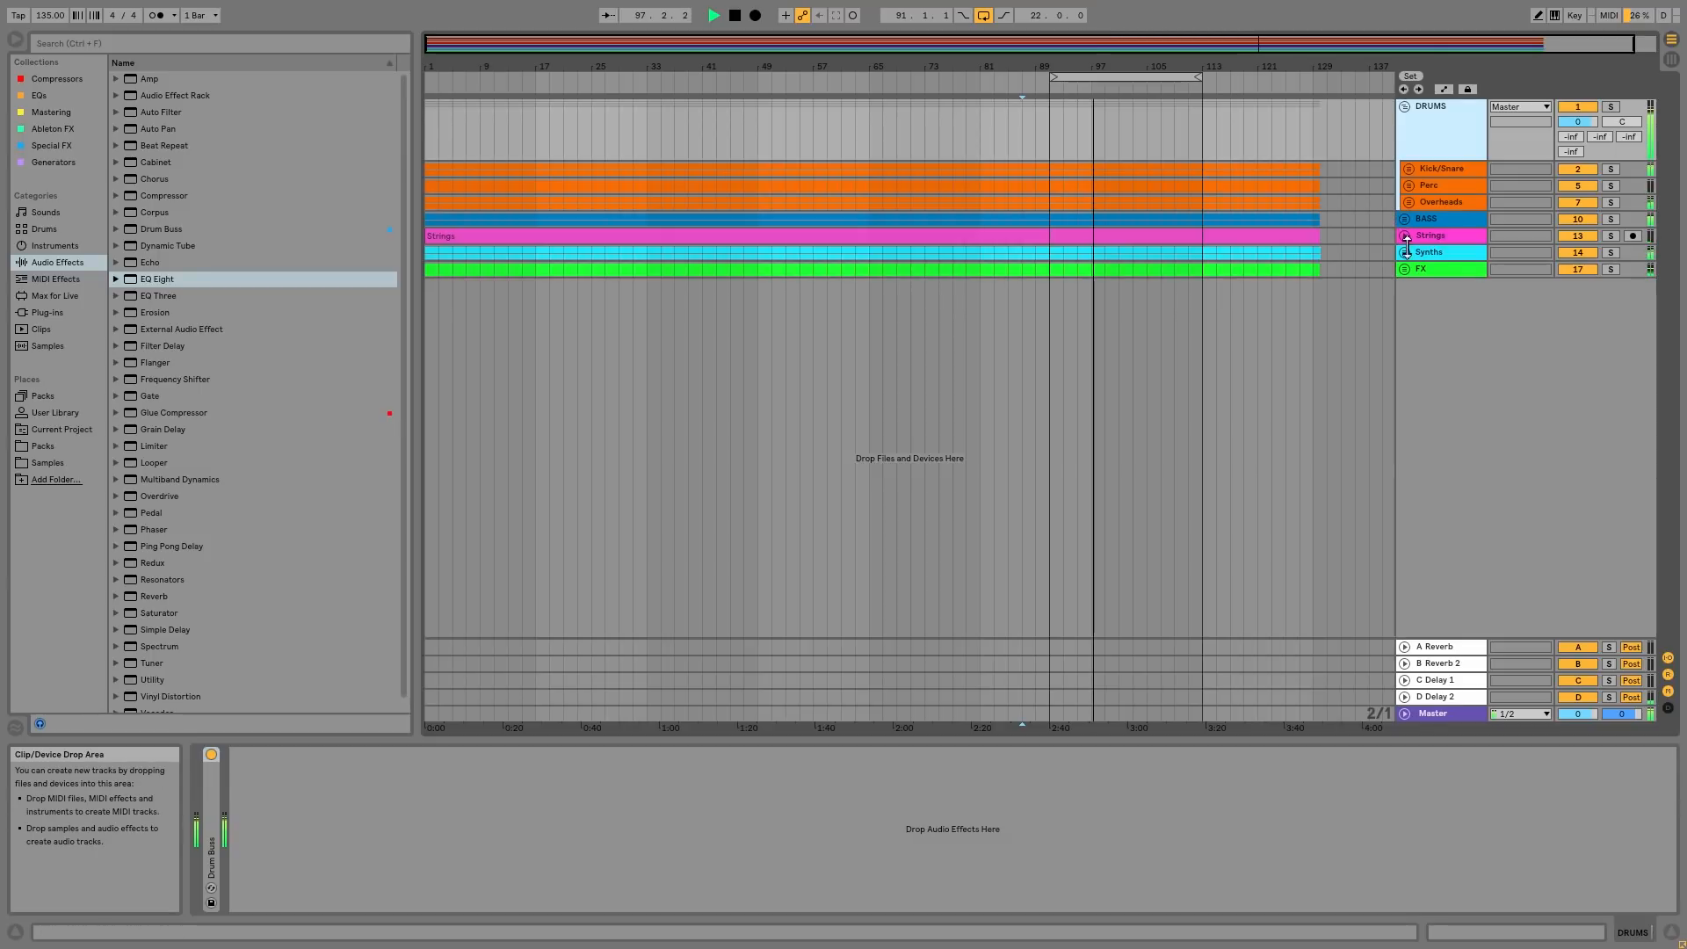
left_click(1405, 254)
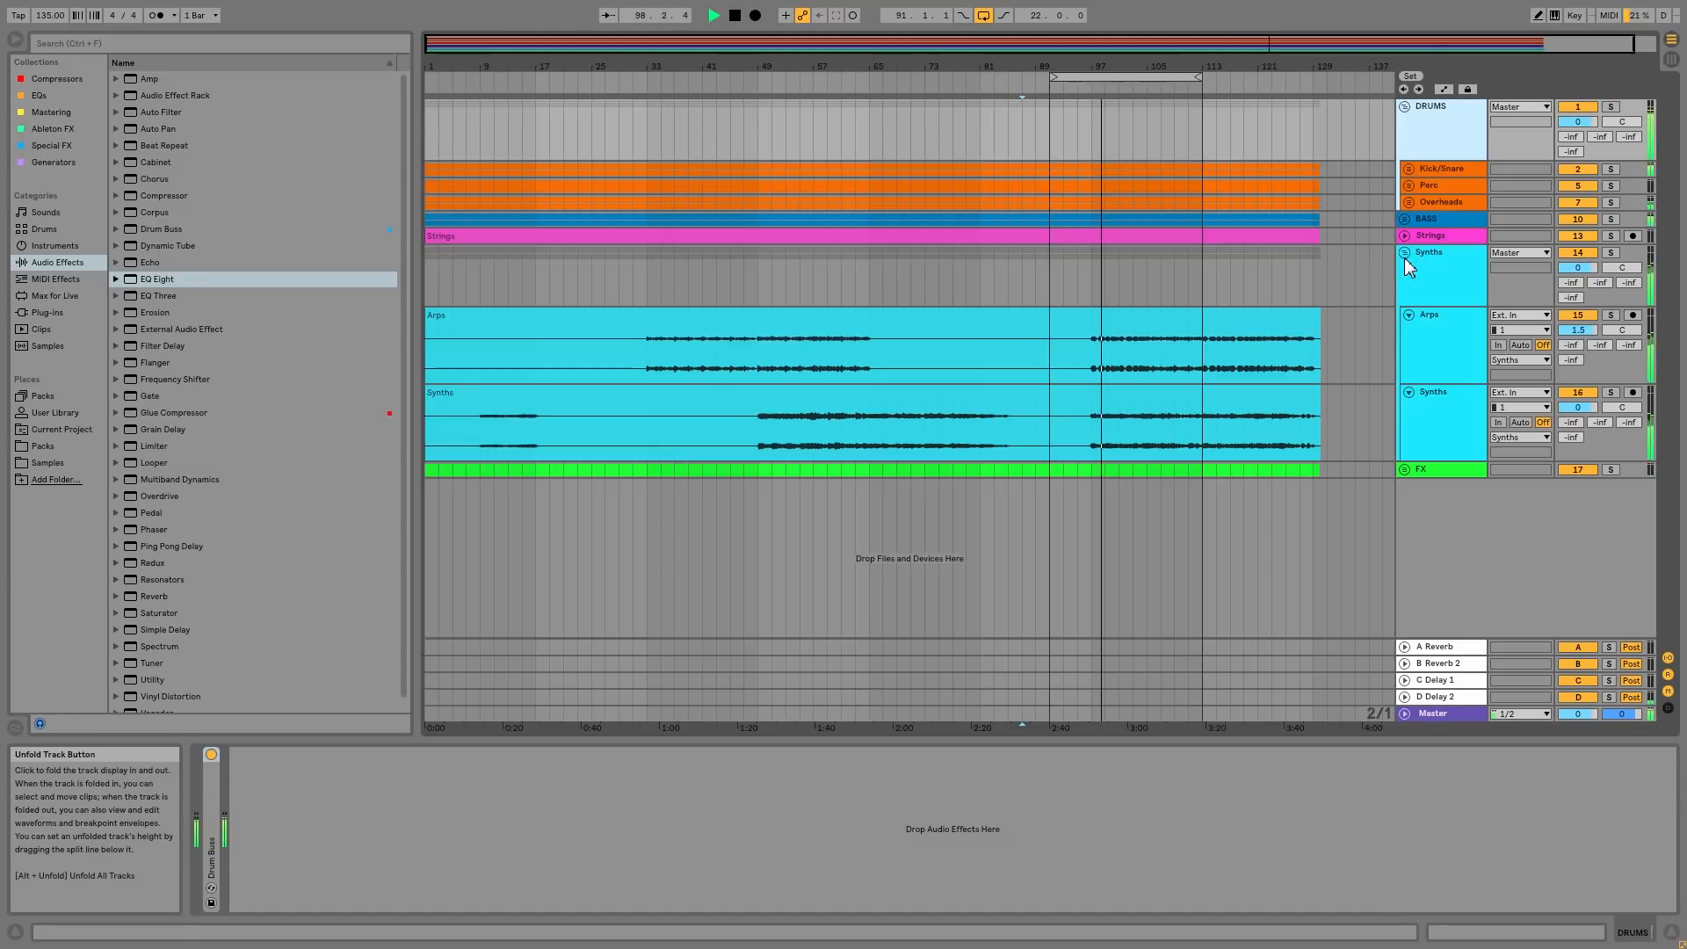
left_click(1401, 218)
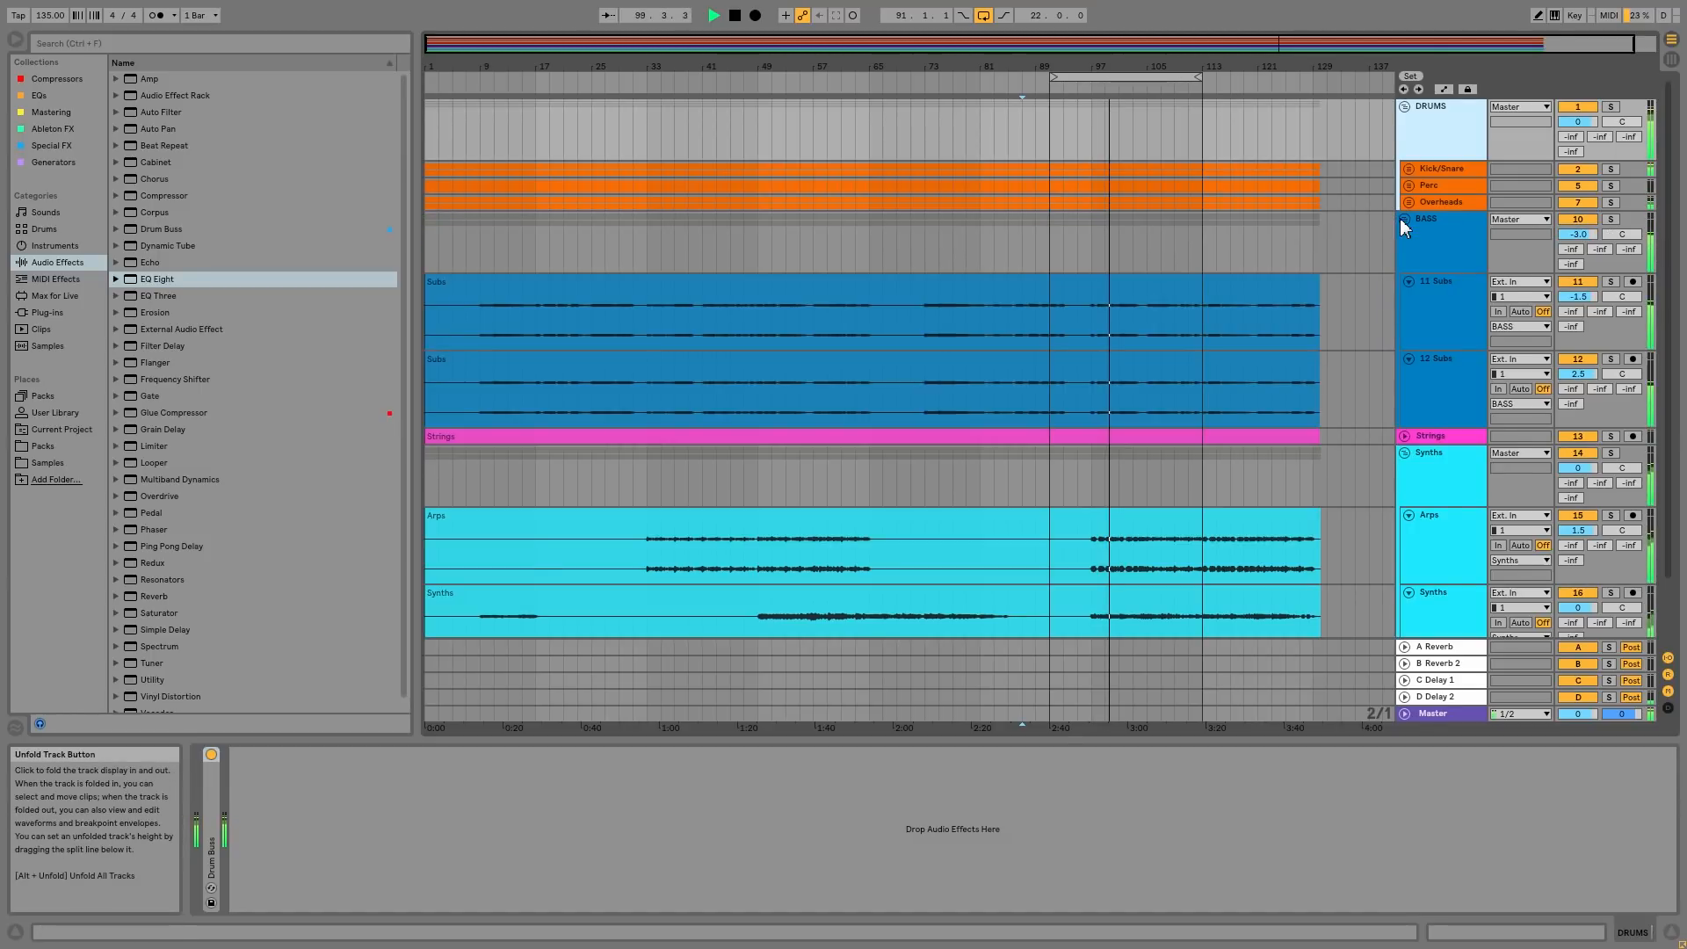
left_click(1400, 219)
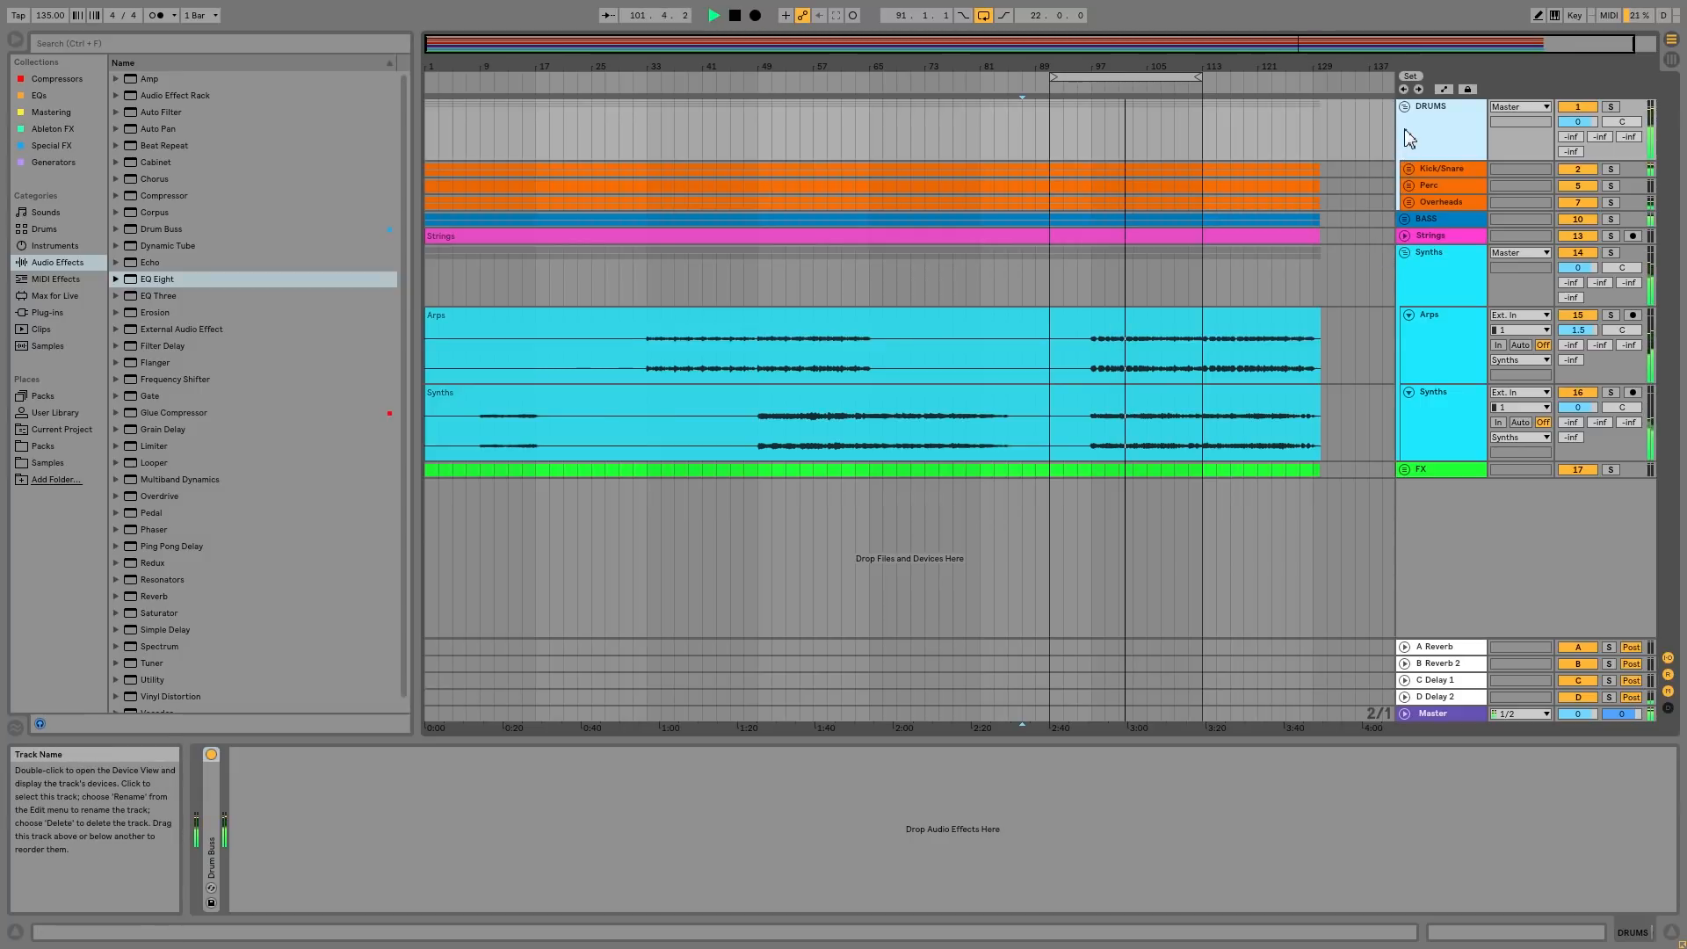
key("space")
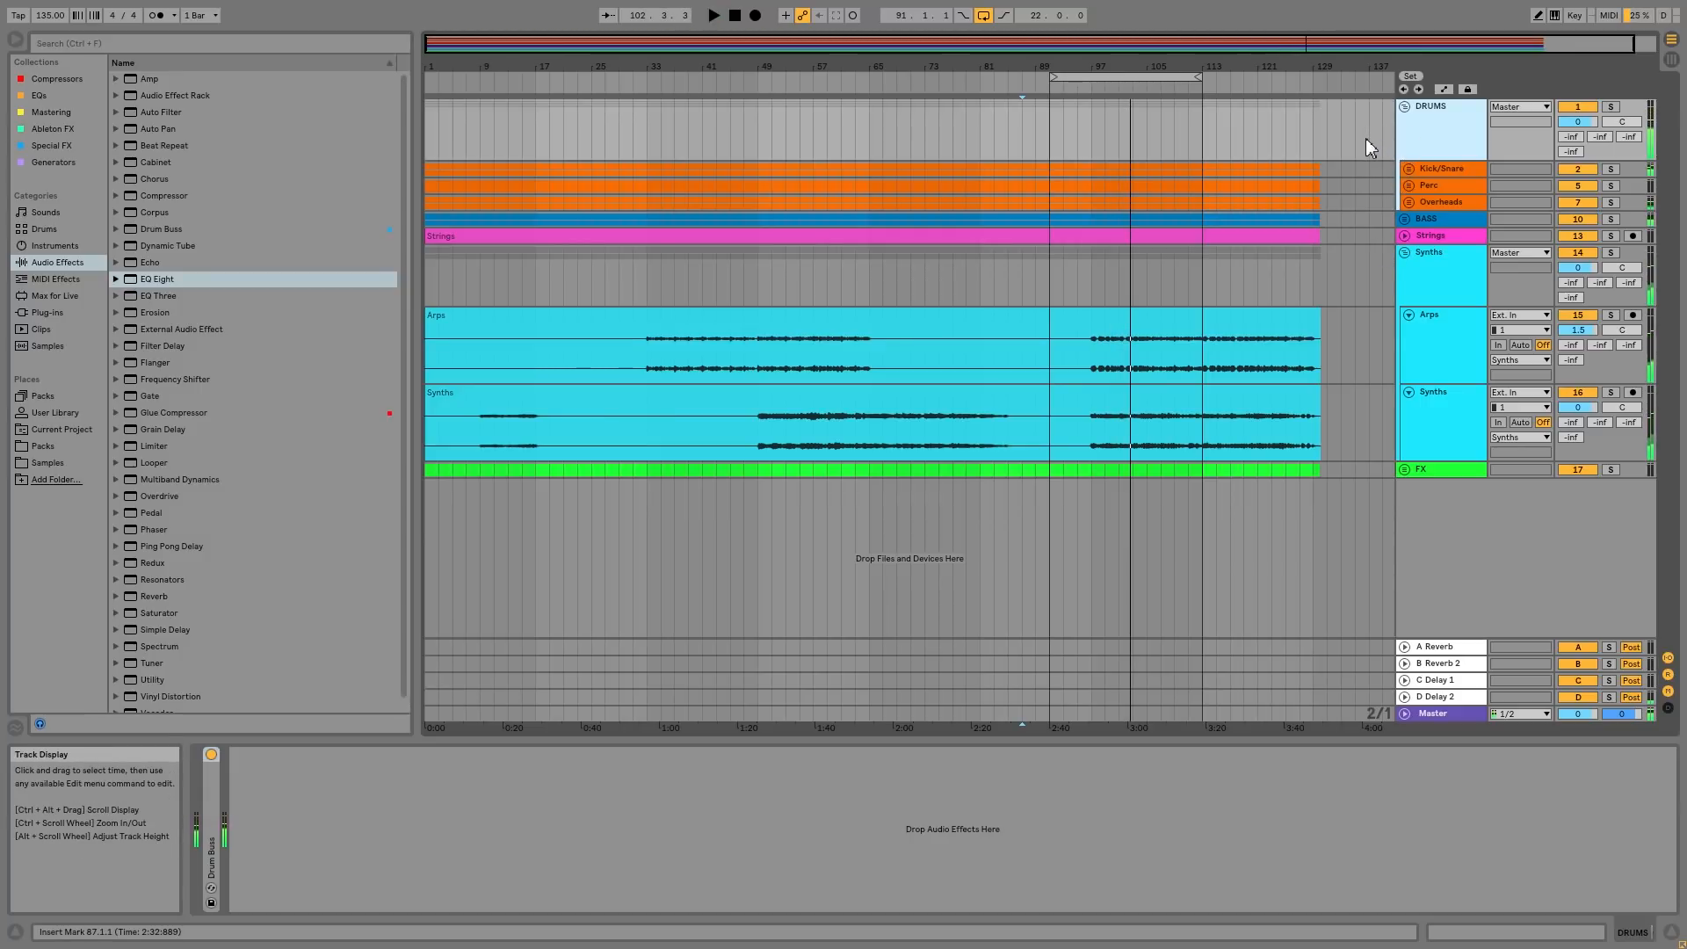
left_click(1406, 253)
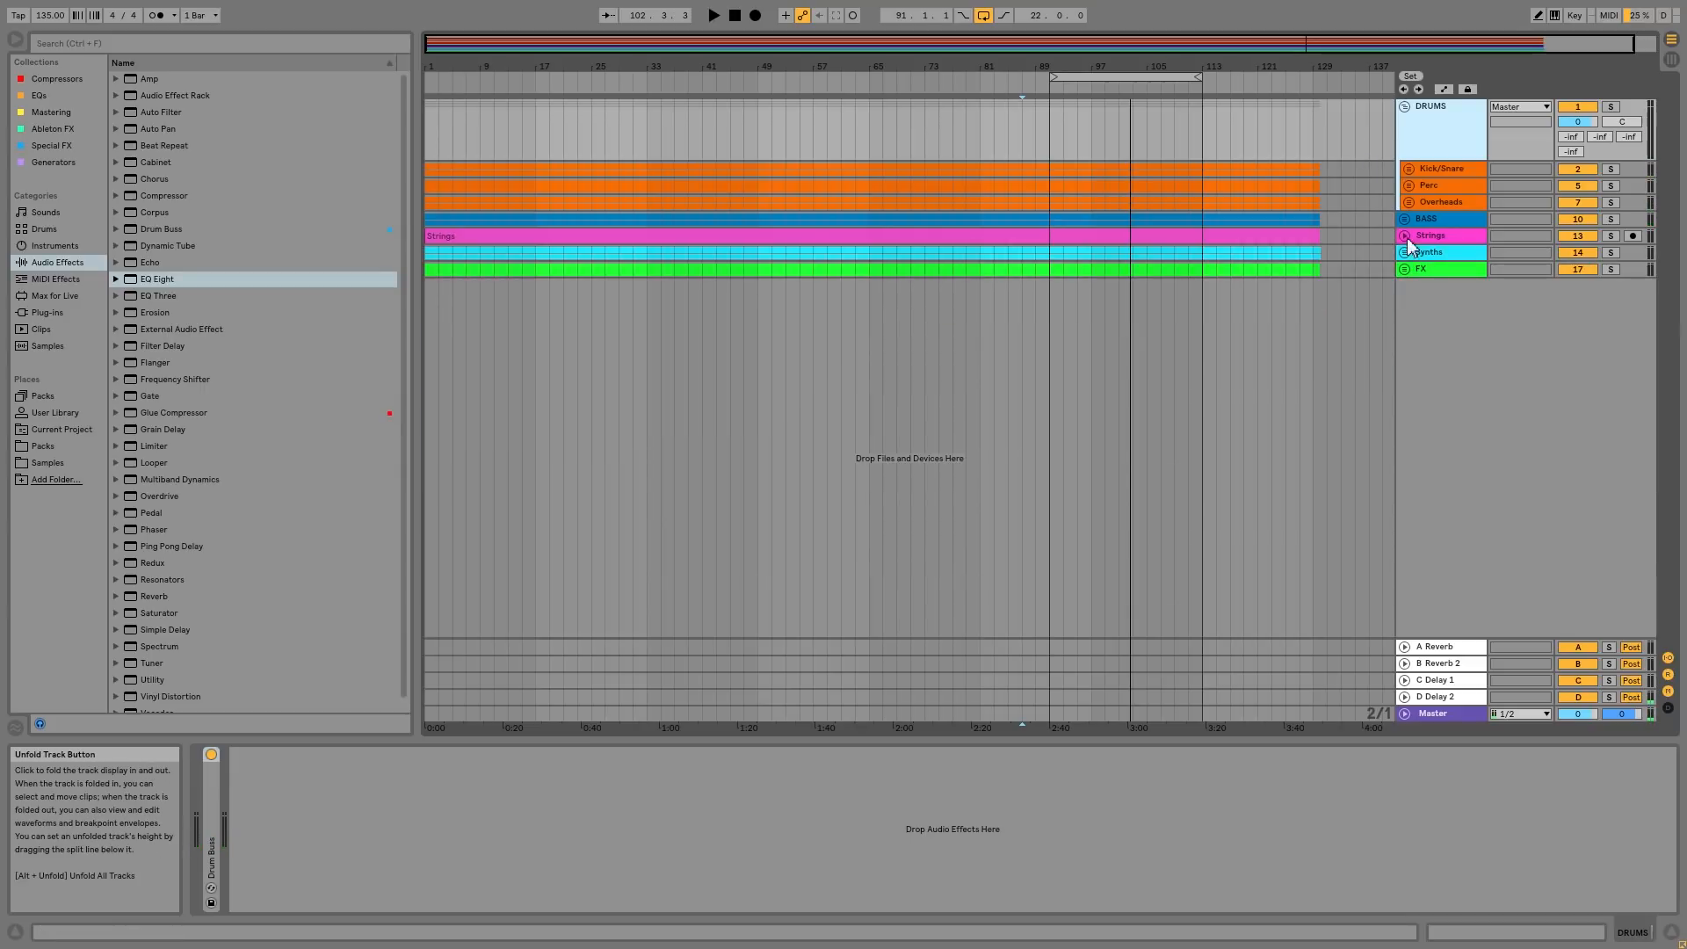
Expand the Kick/Snare group and its Snare 1 track, and add EQ Three to the group
left_click(1409, 170)
left_click(1436, 169)
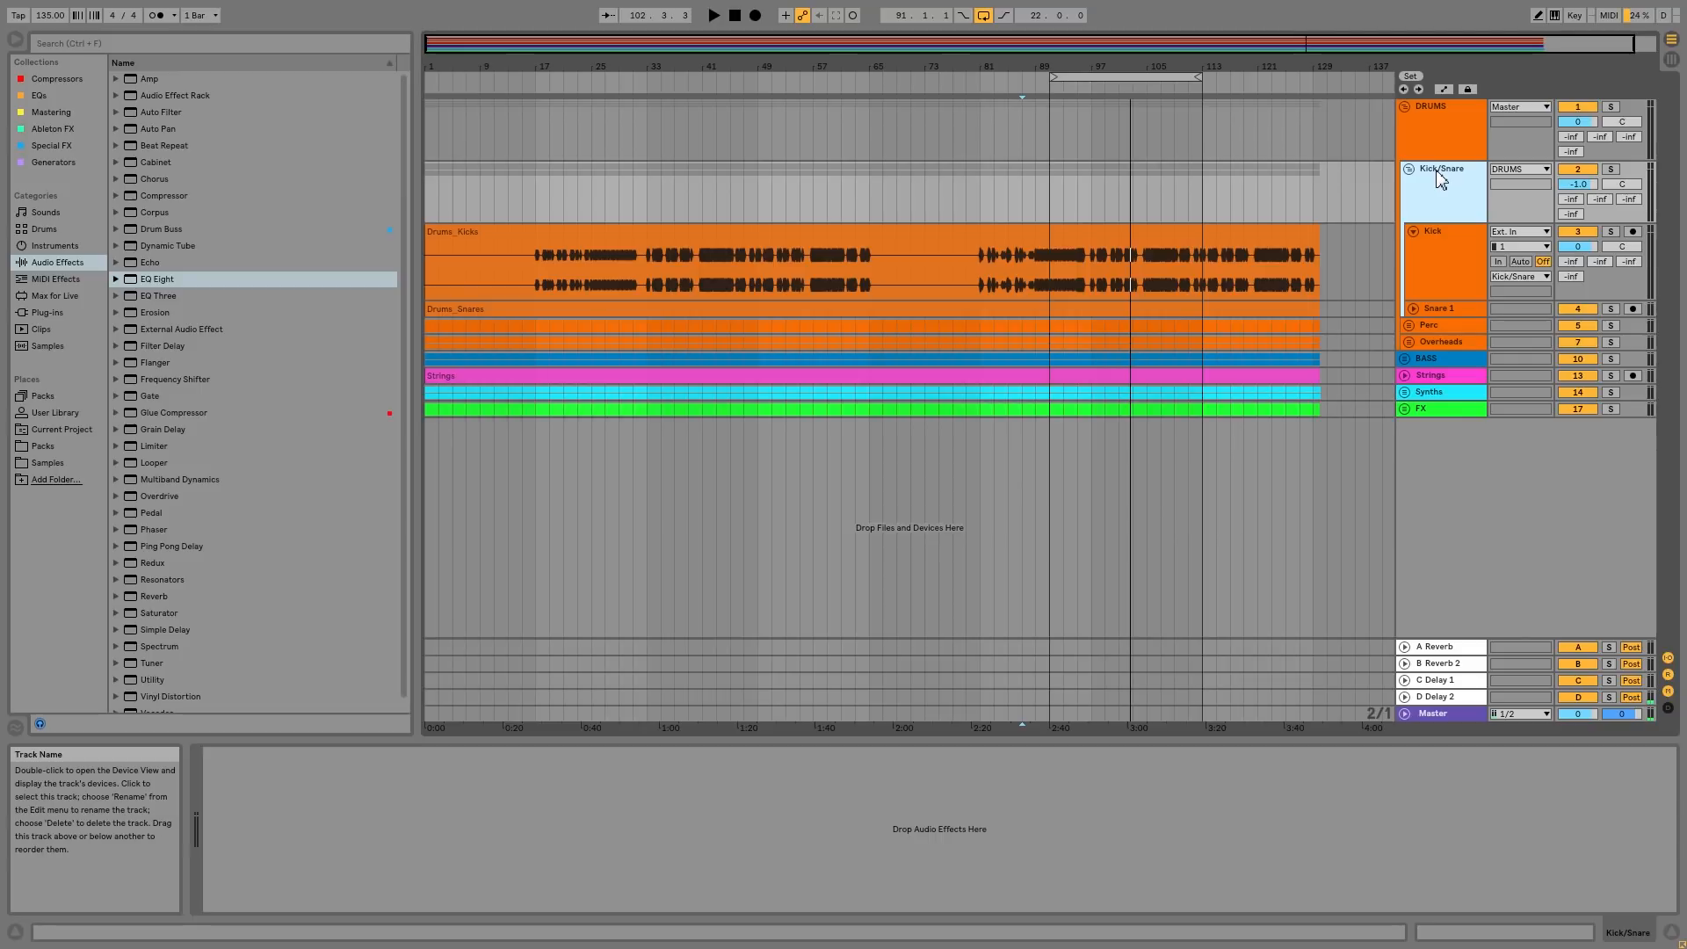
left_click(1414, 308)
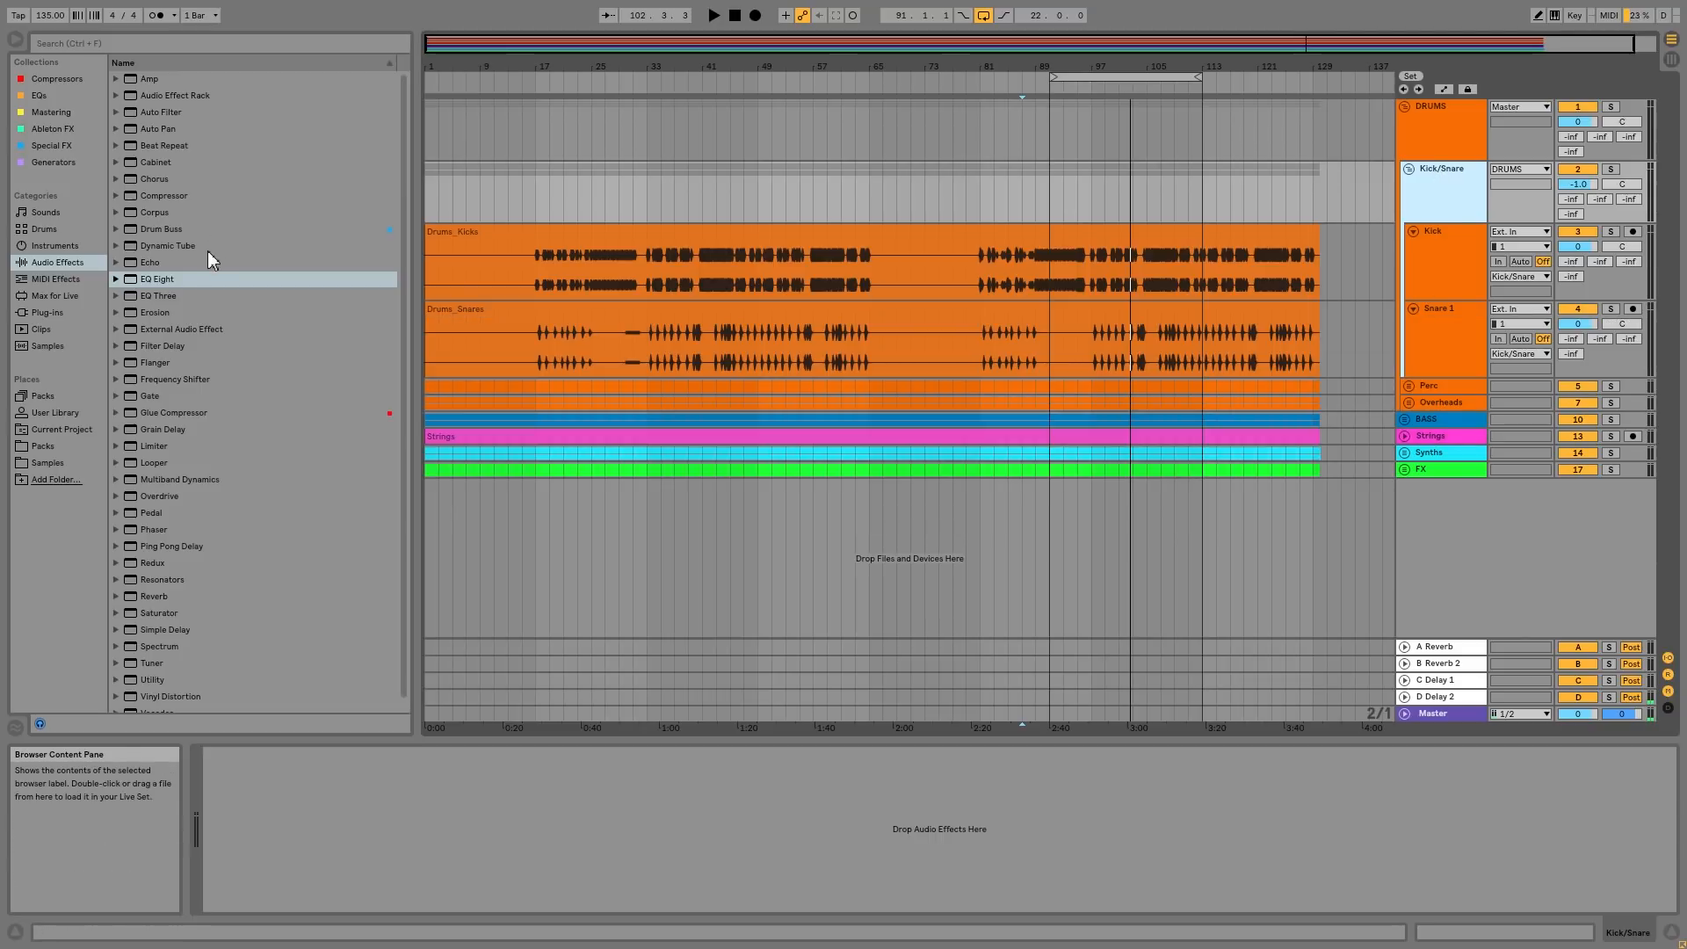
double_click(140, 297)
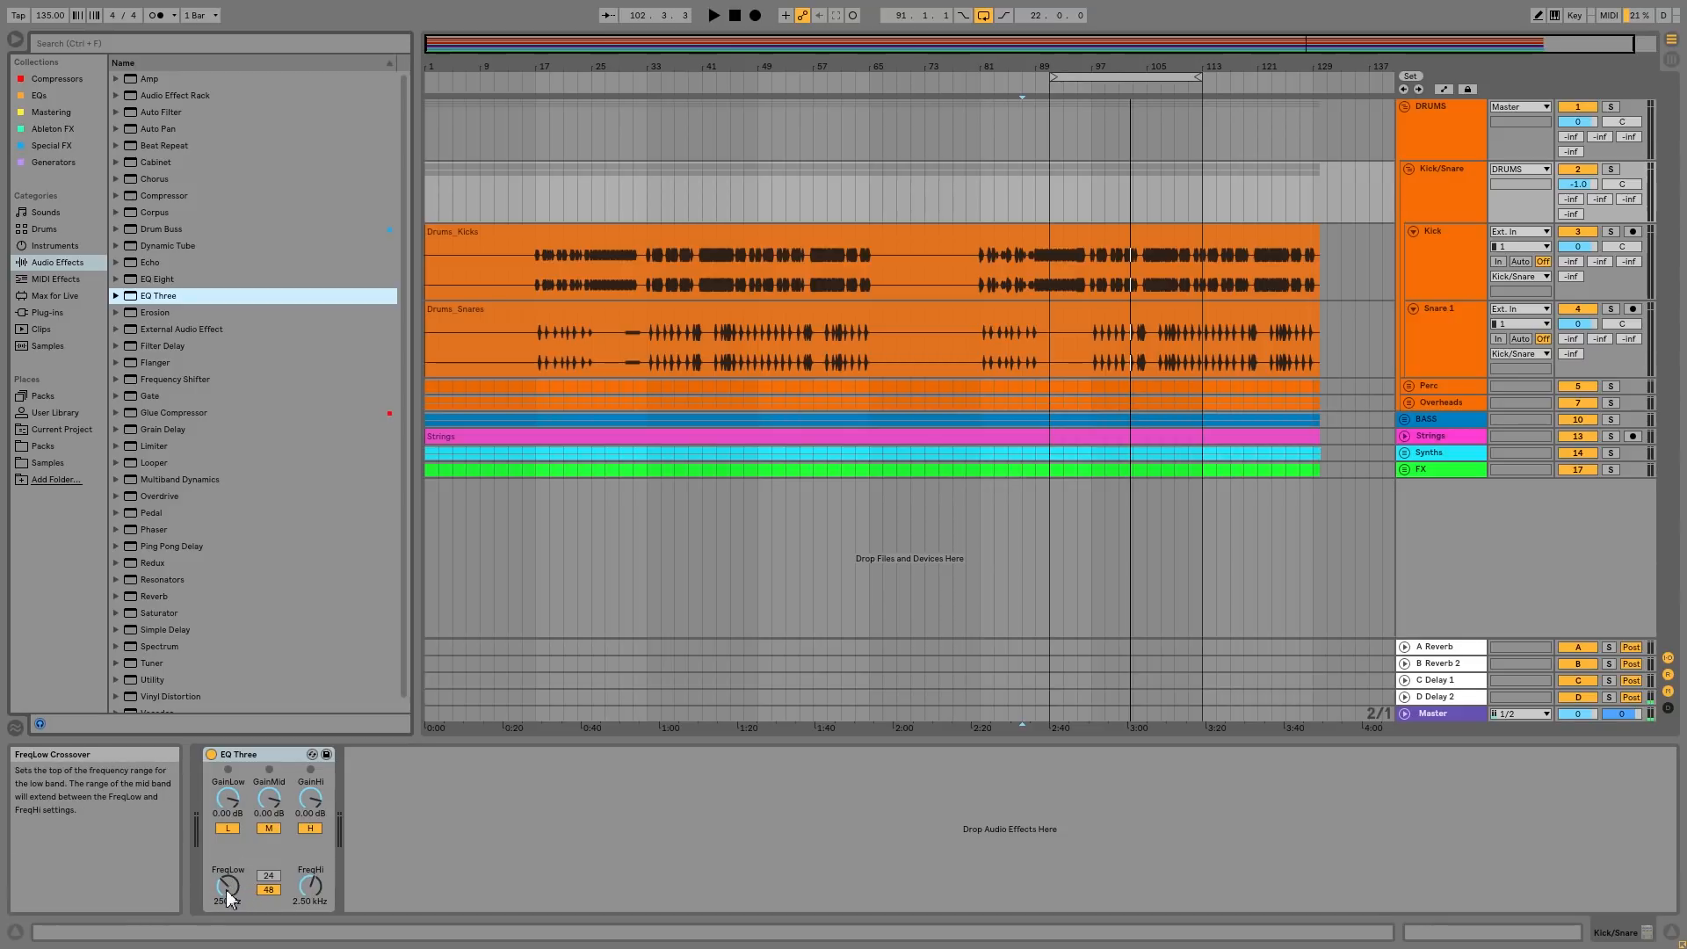
Turn off the mid and high bands of EQ Three and solo the Kick/Snare group
left_click(269, 828)
left_click(312, 828)
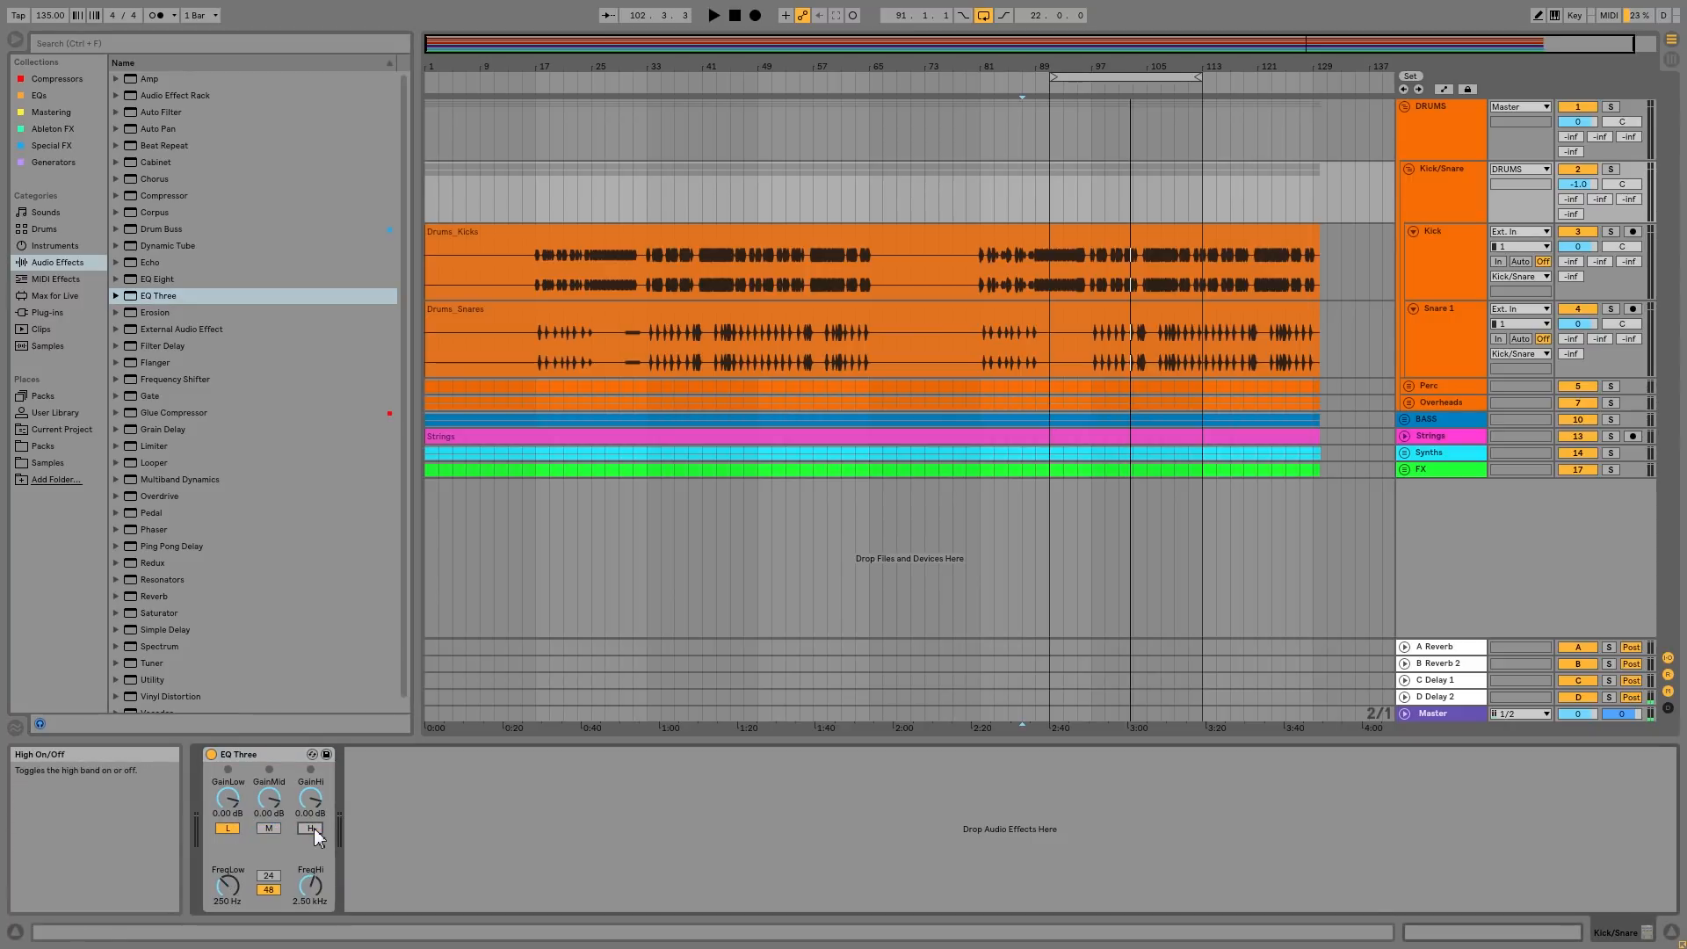
left_click(1611, 169)
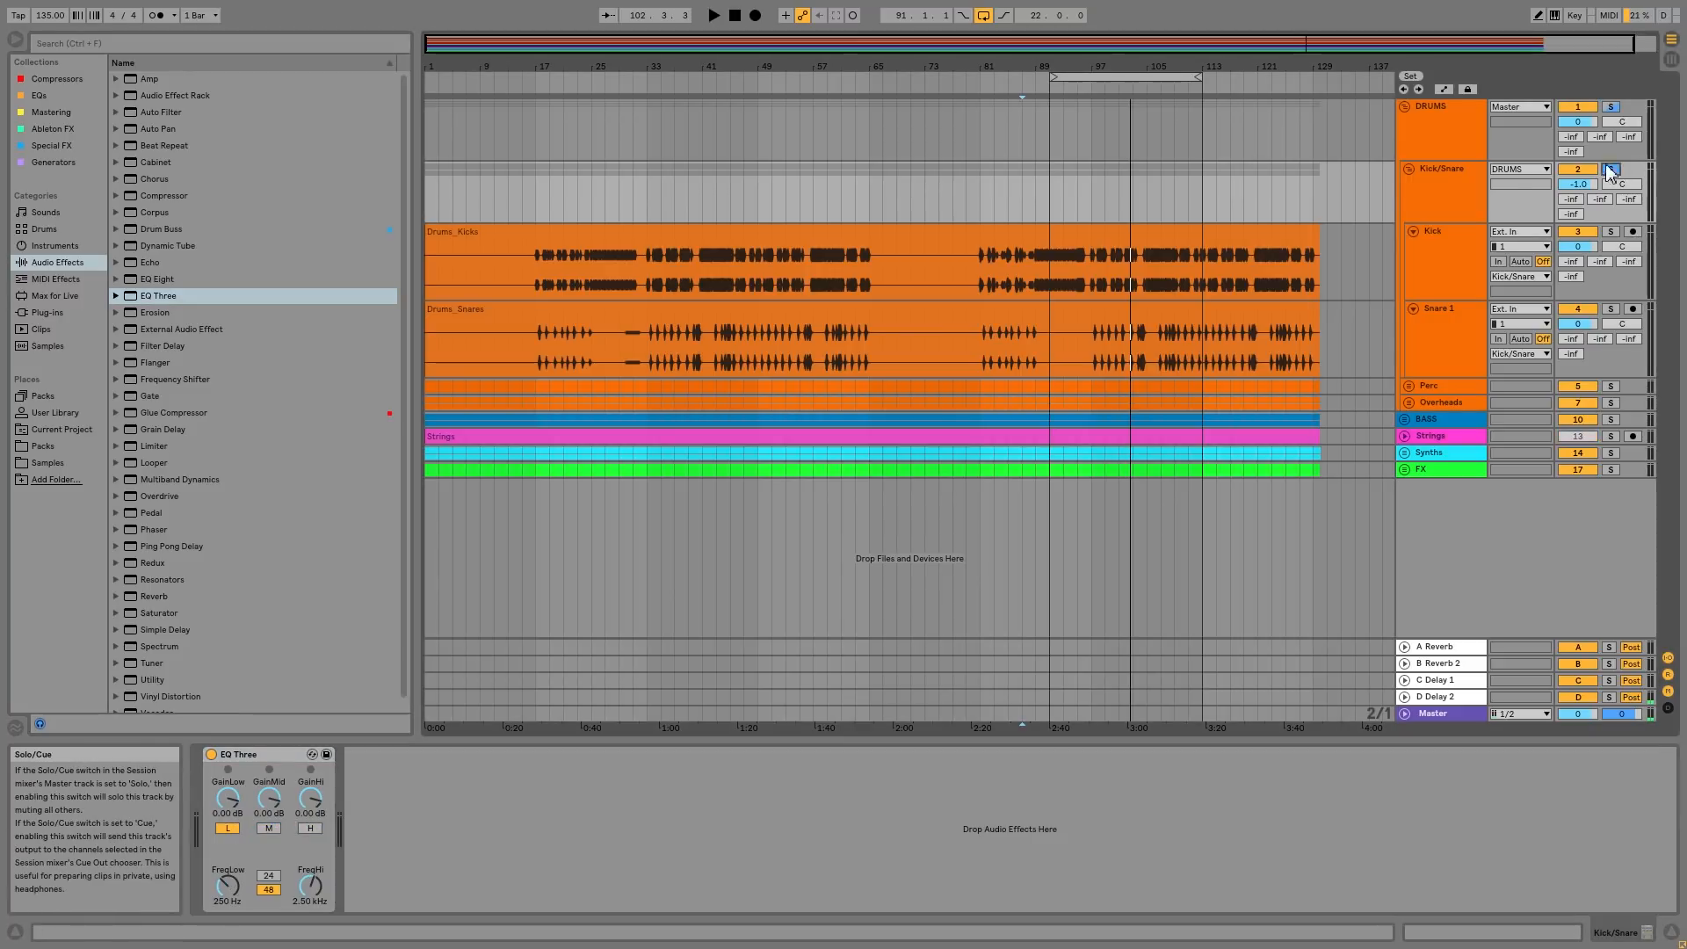
left_click(1448, 209)
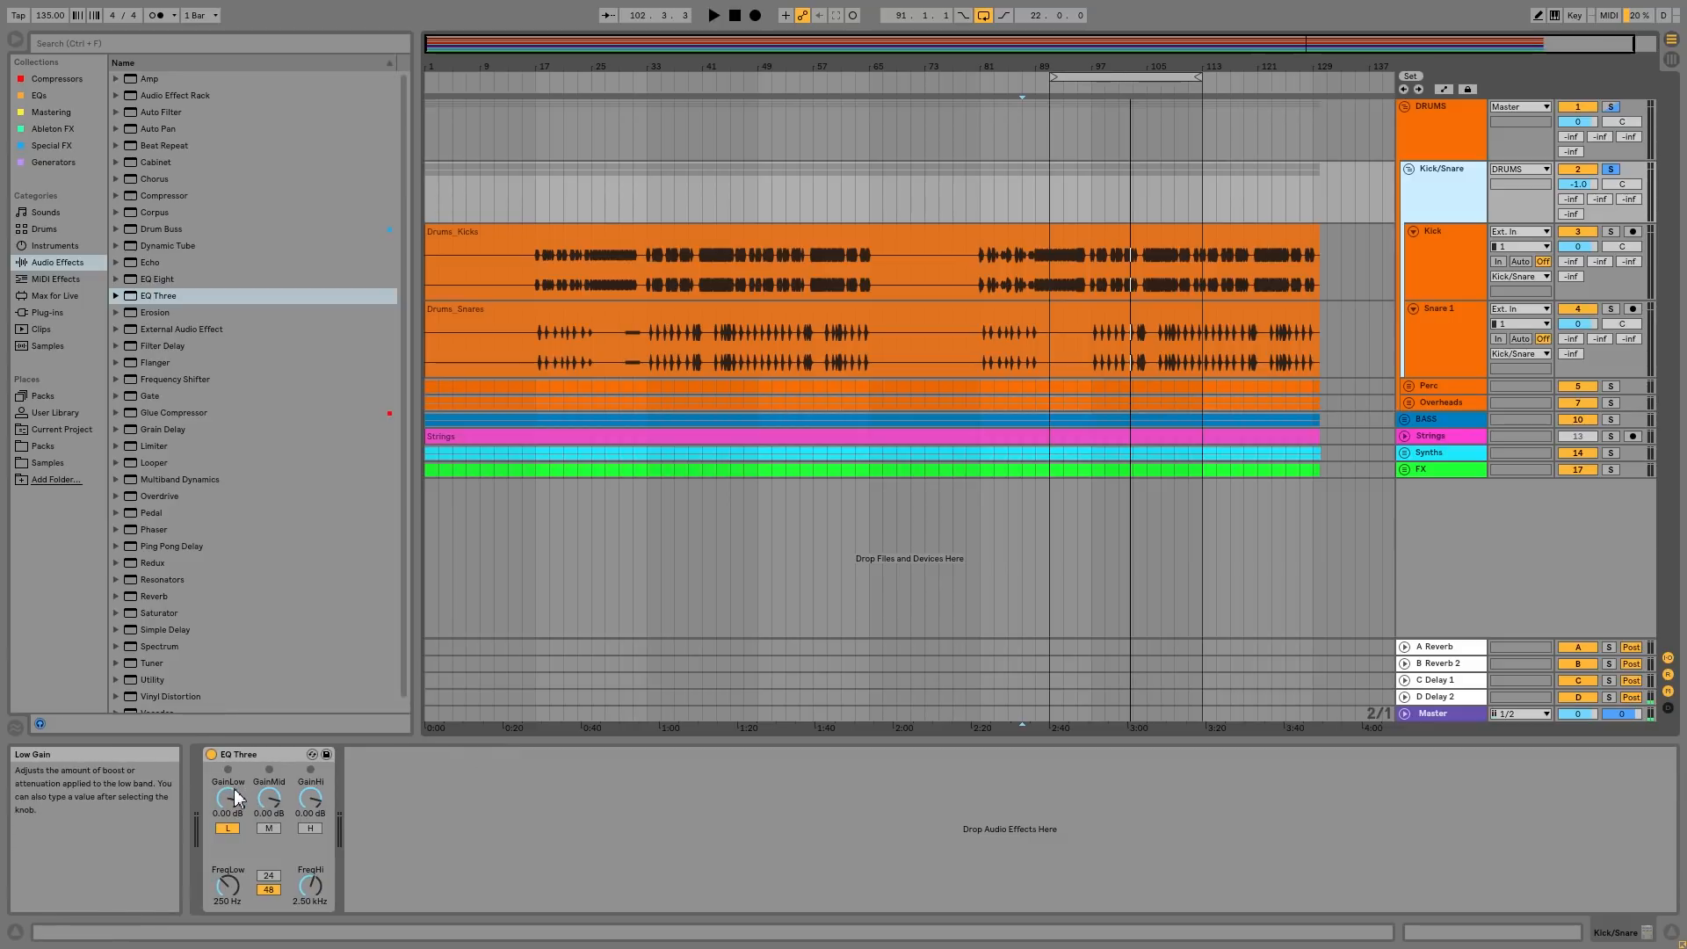
Add a Utility after EQ Three on the Kick/Snare group and group both devices into an Audio Effect Rack
double_click(135, 679)
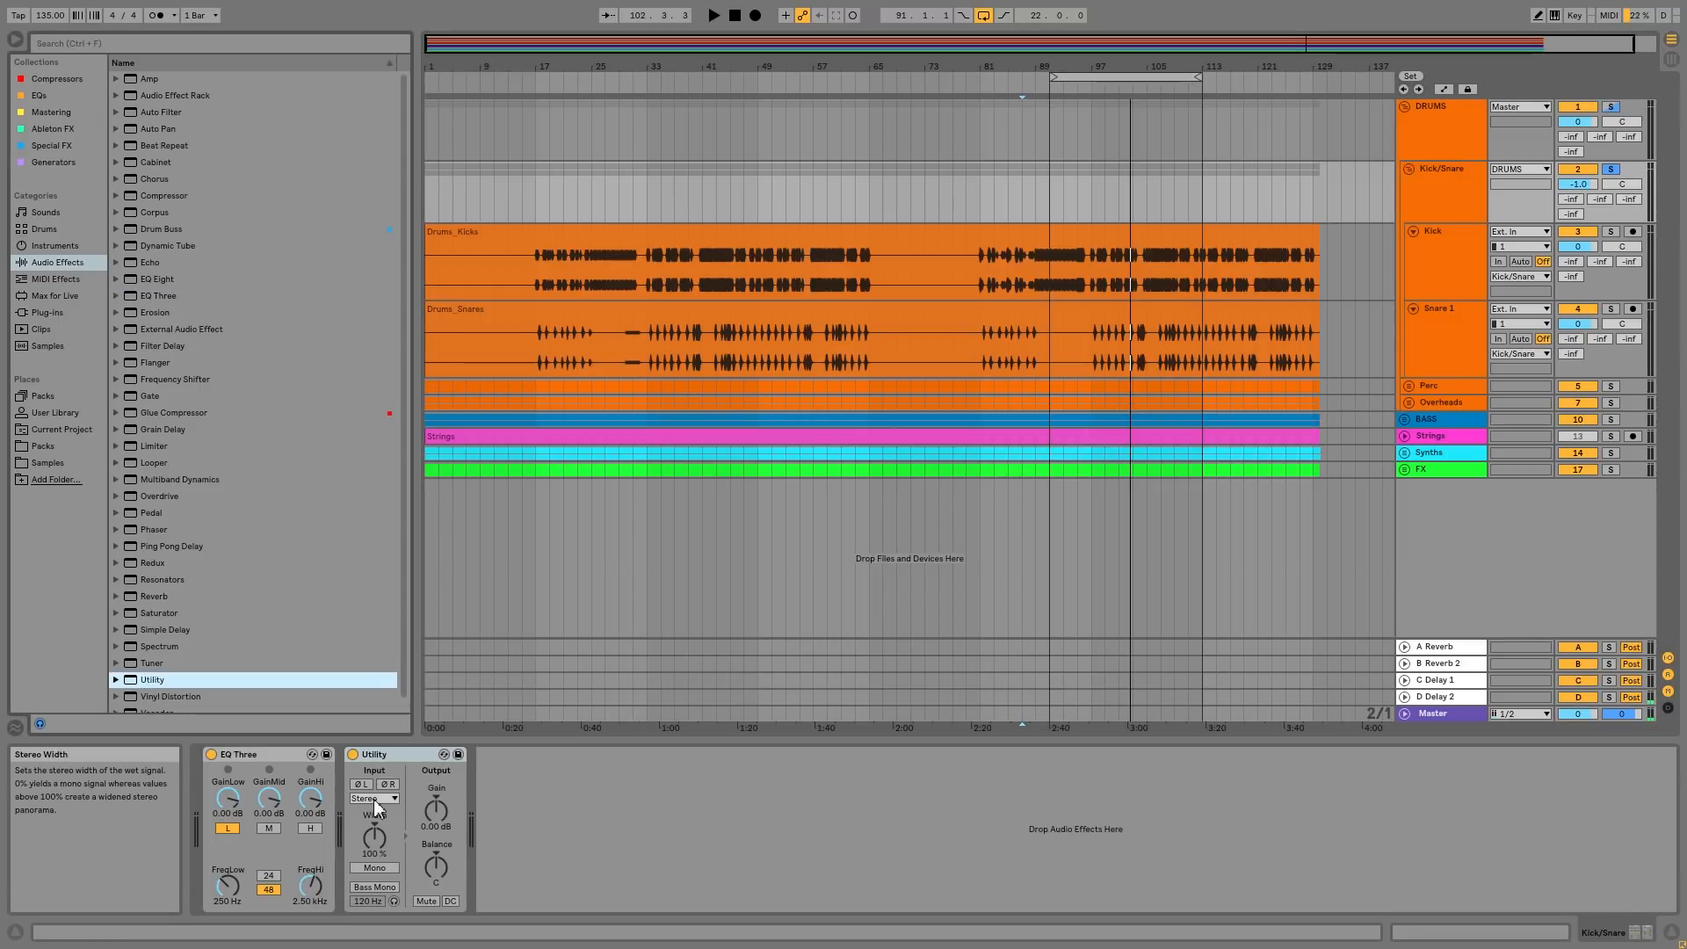
left_click(284, 753)
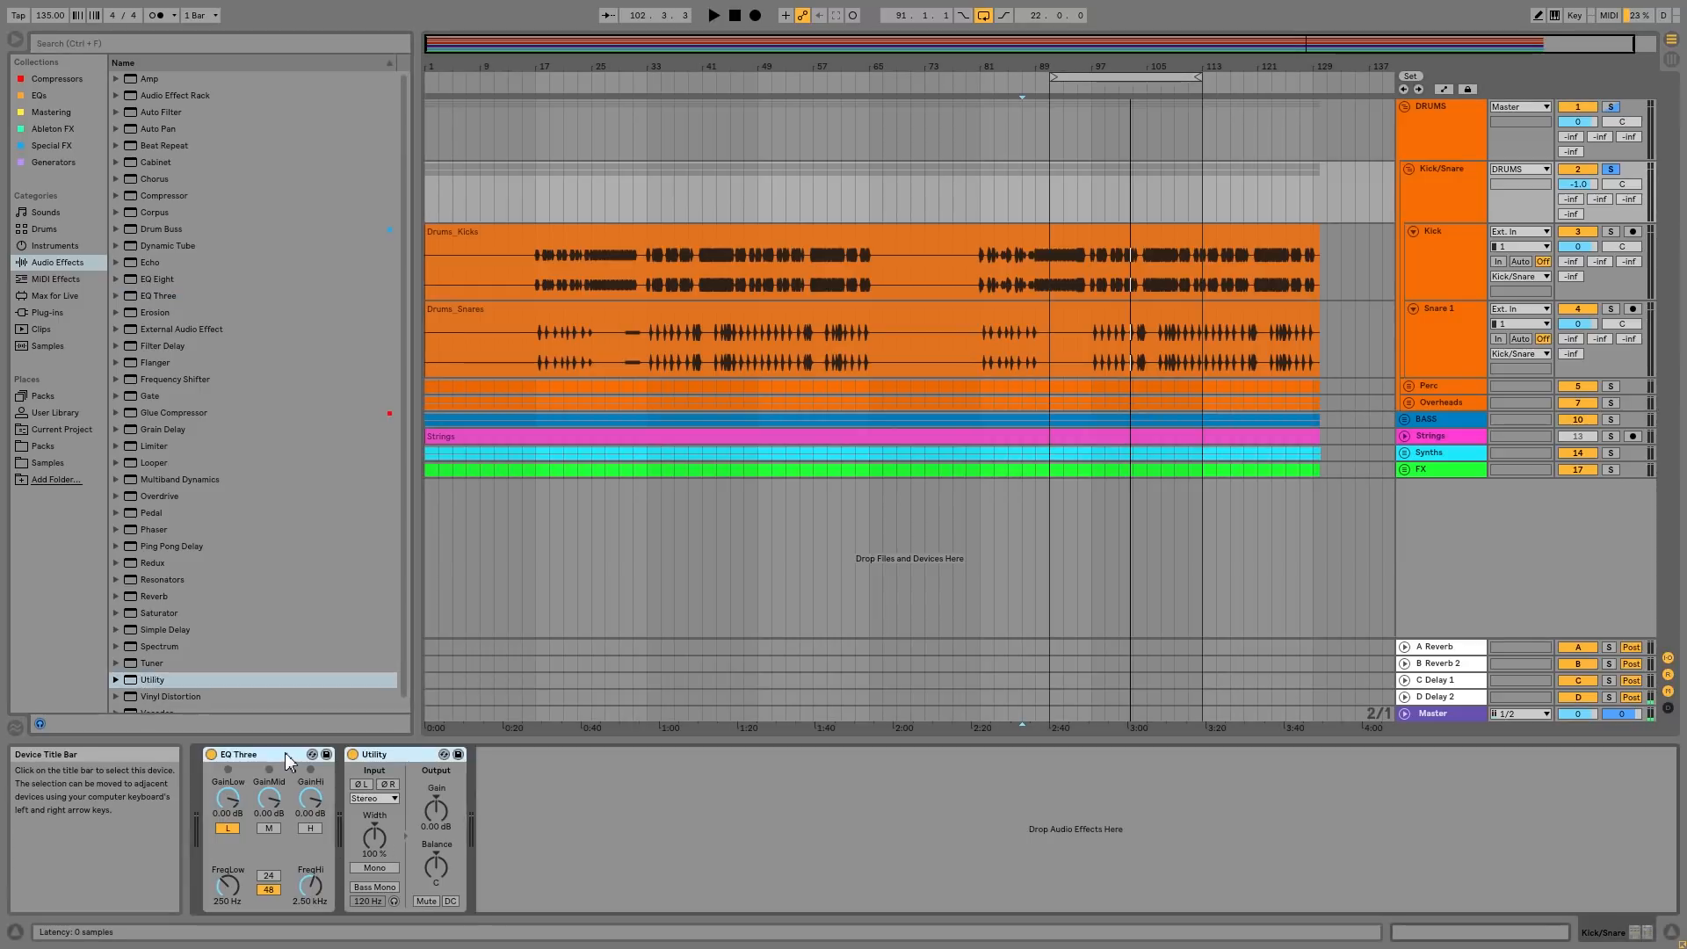
right_click(285, 753)
left_click(312, 837)
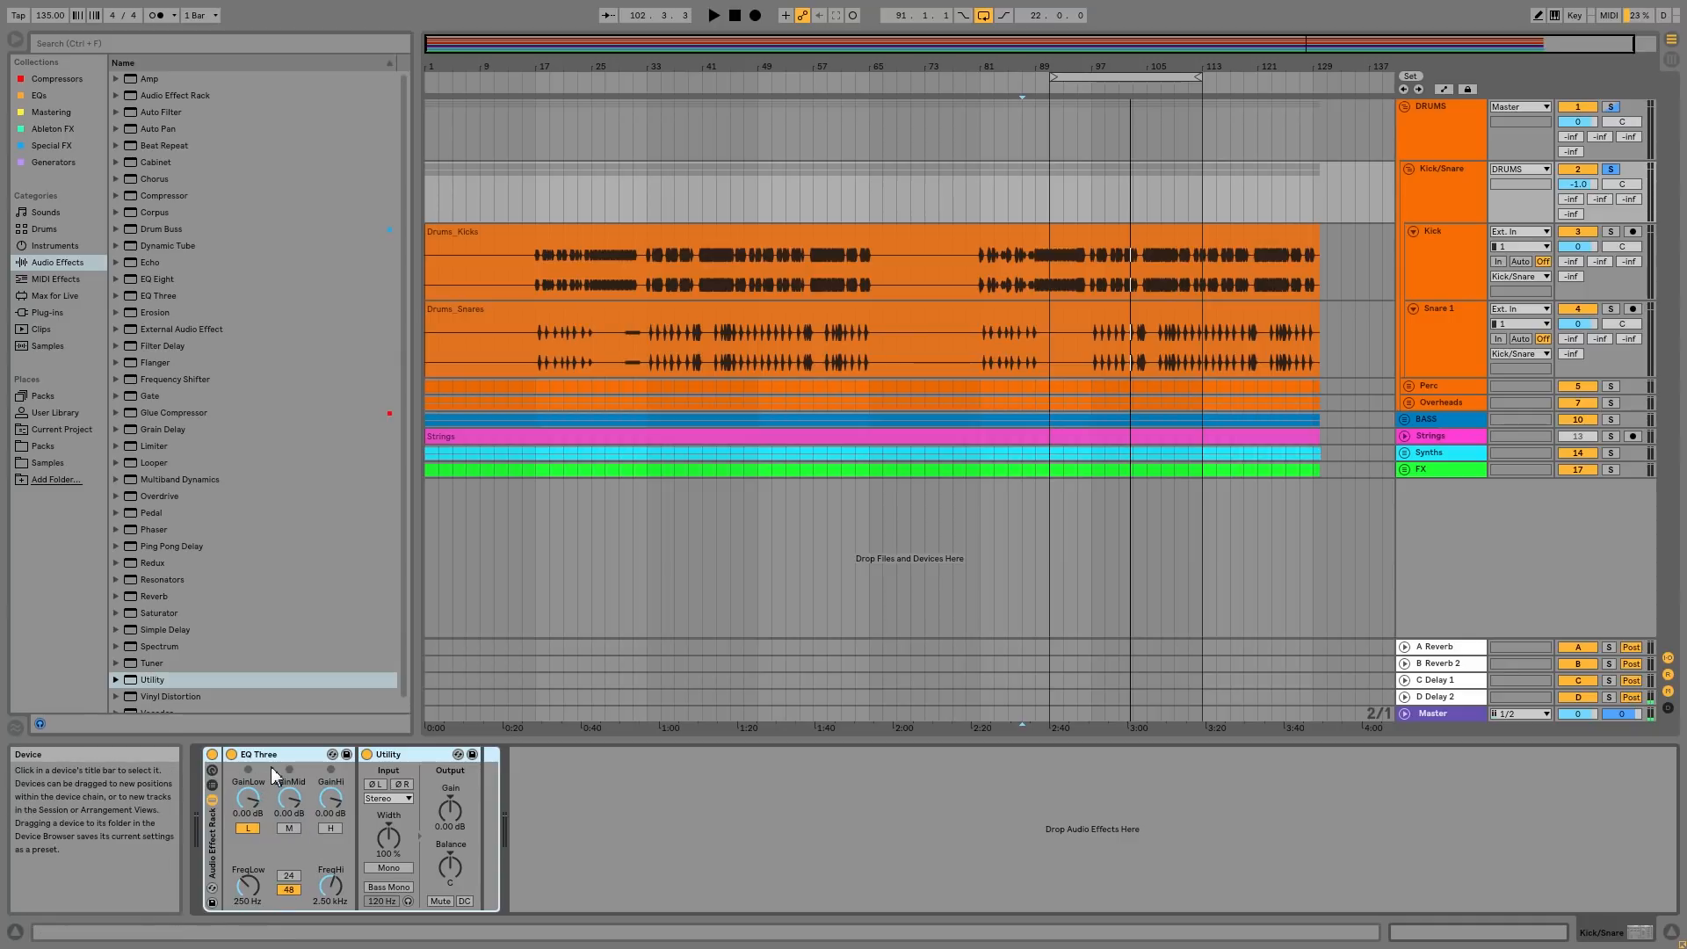
left_click(398, 761)
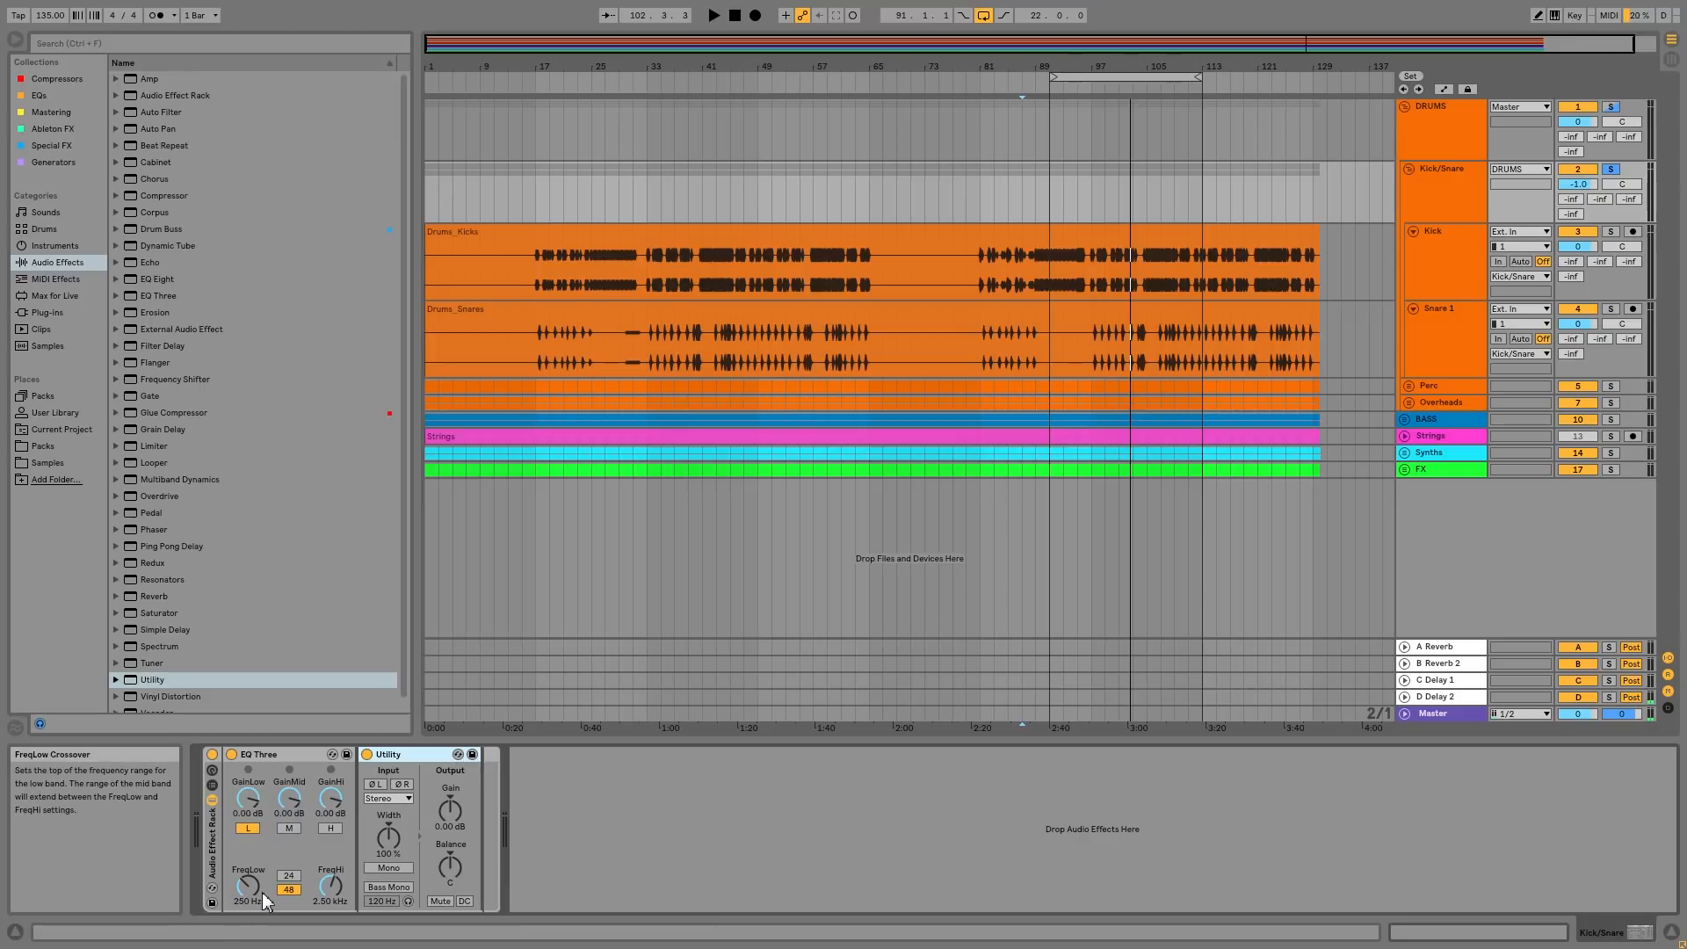
Play the isolated low band and set EQ Three's low crossover to 173 Hz with the 24 dB filter slope
left_click_drag(239, 885, 239, 922)
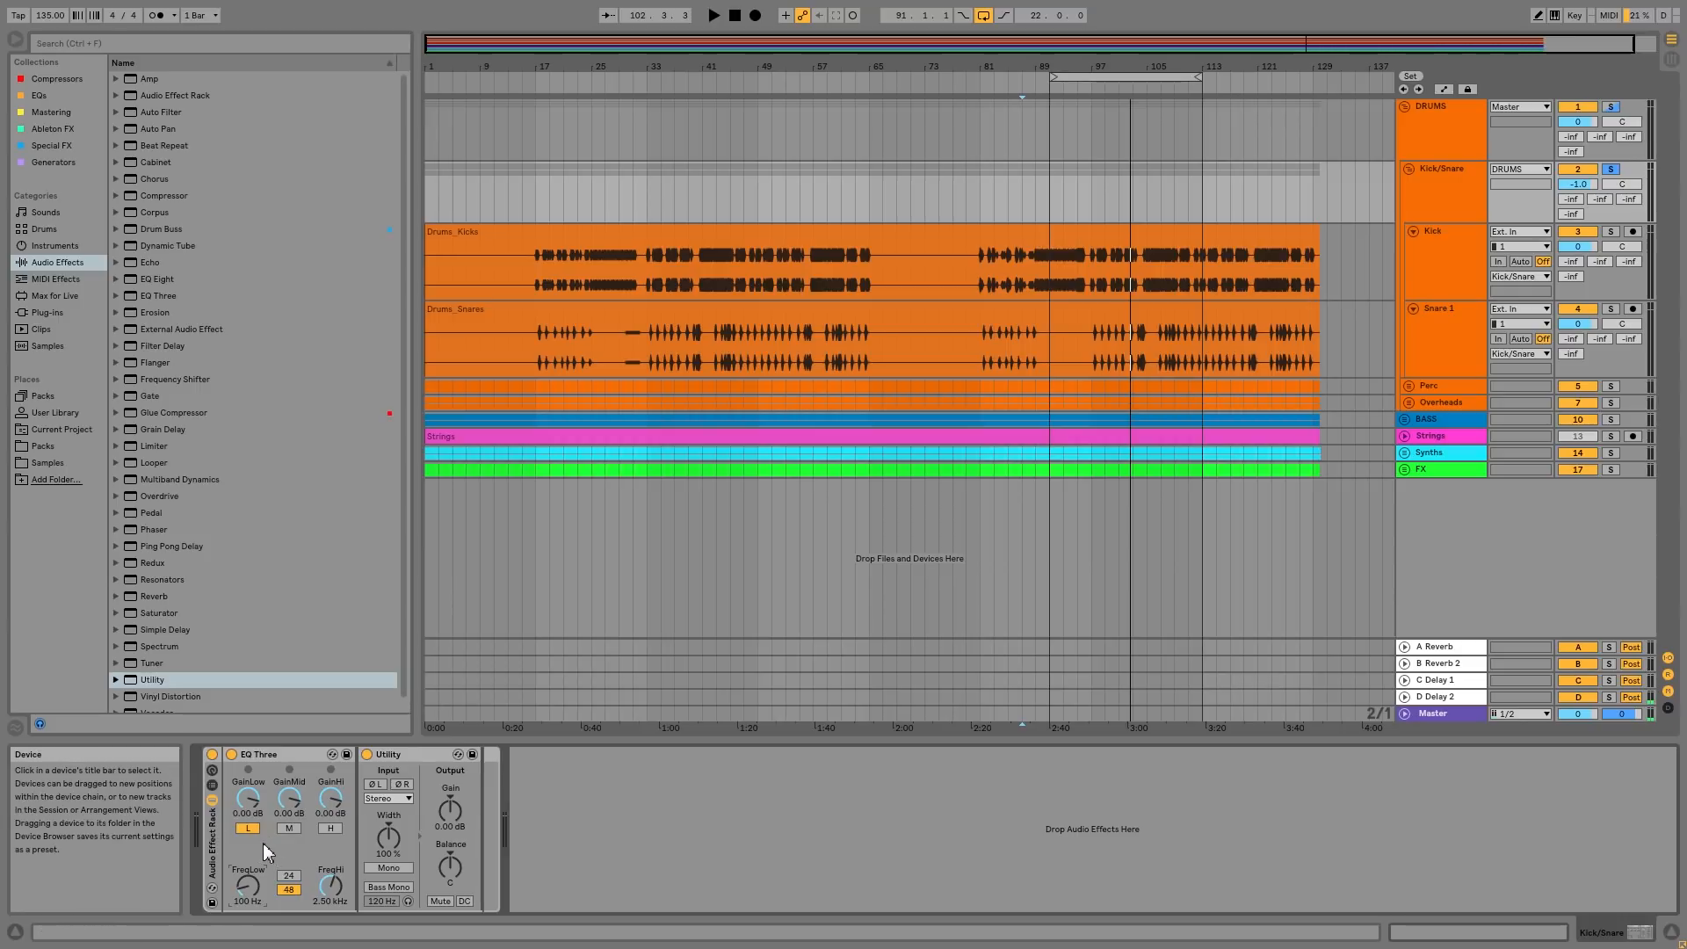
left_click(1092, 92)
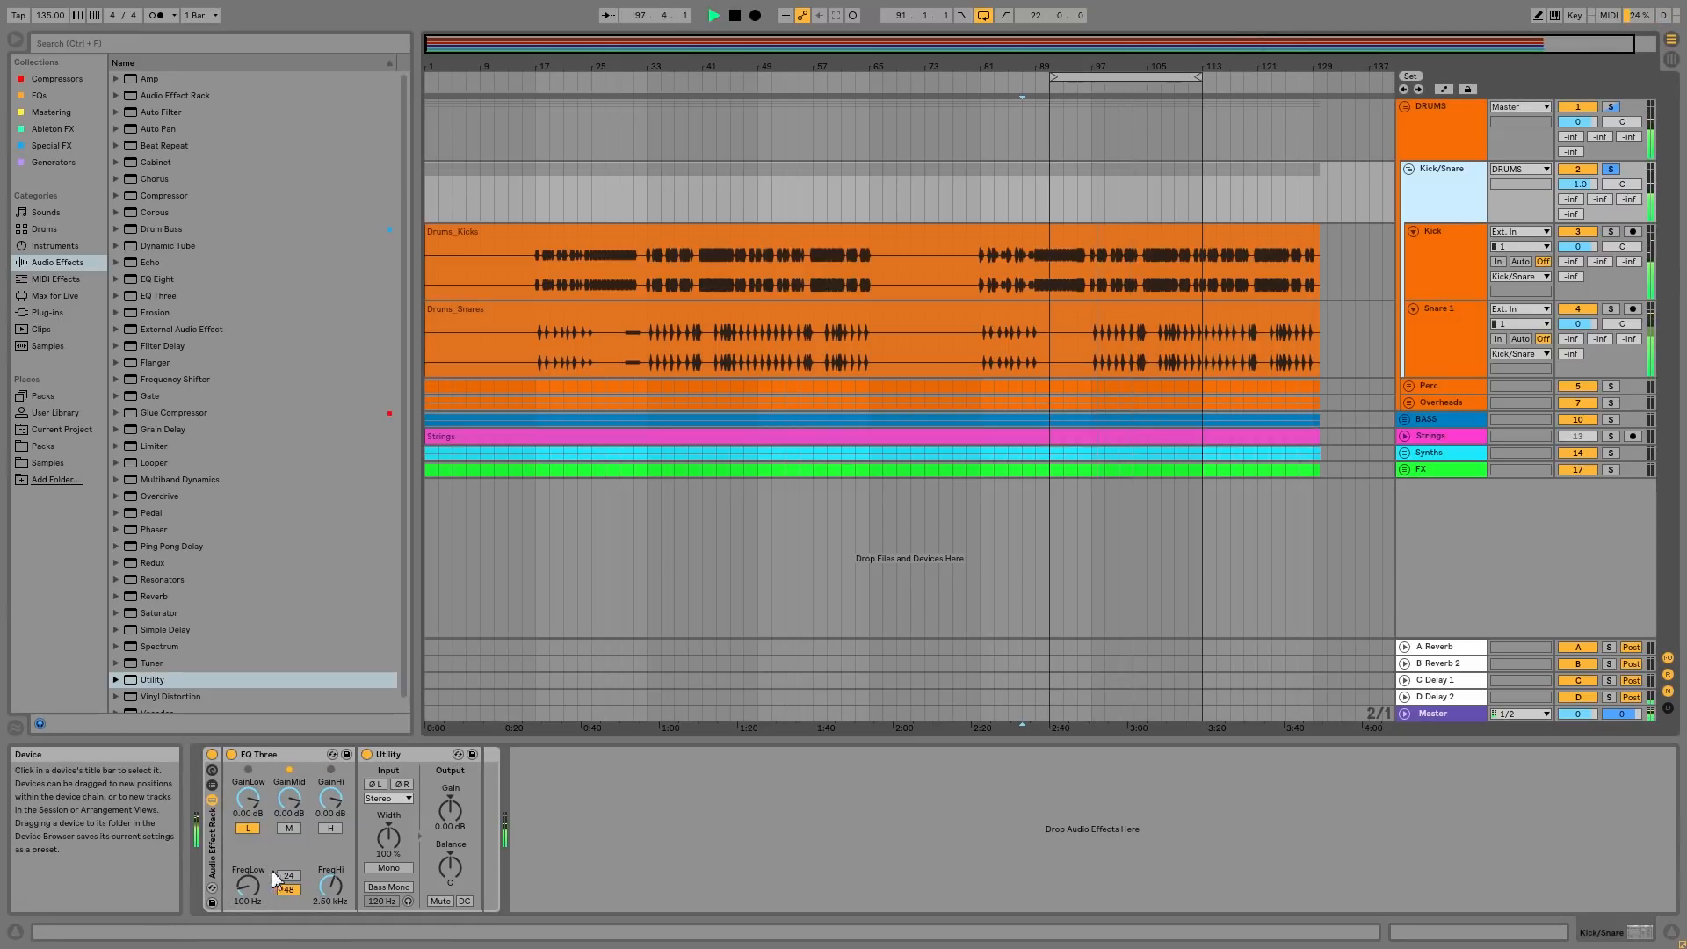
mouse_move(249, 888)
left_mouse_down()
mouse_move(249, 866)
mouse_move(259, 892)
left_mouse_up()
left_click(291, 889)
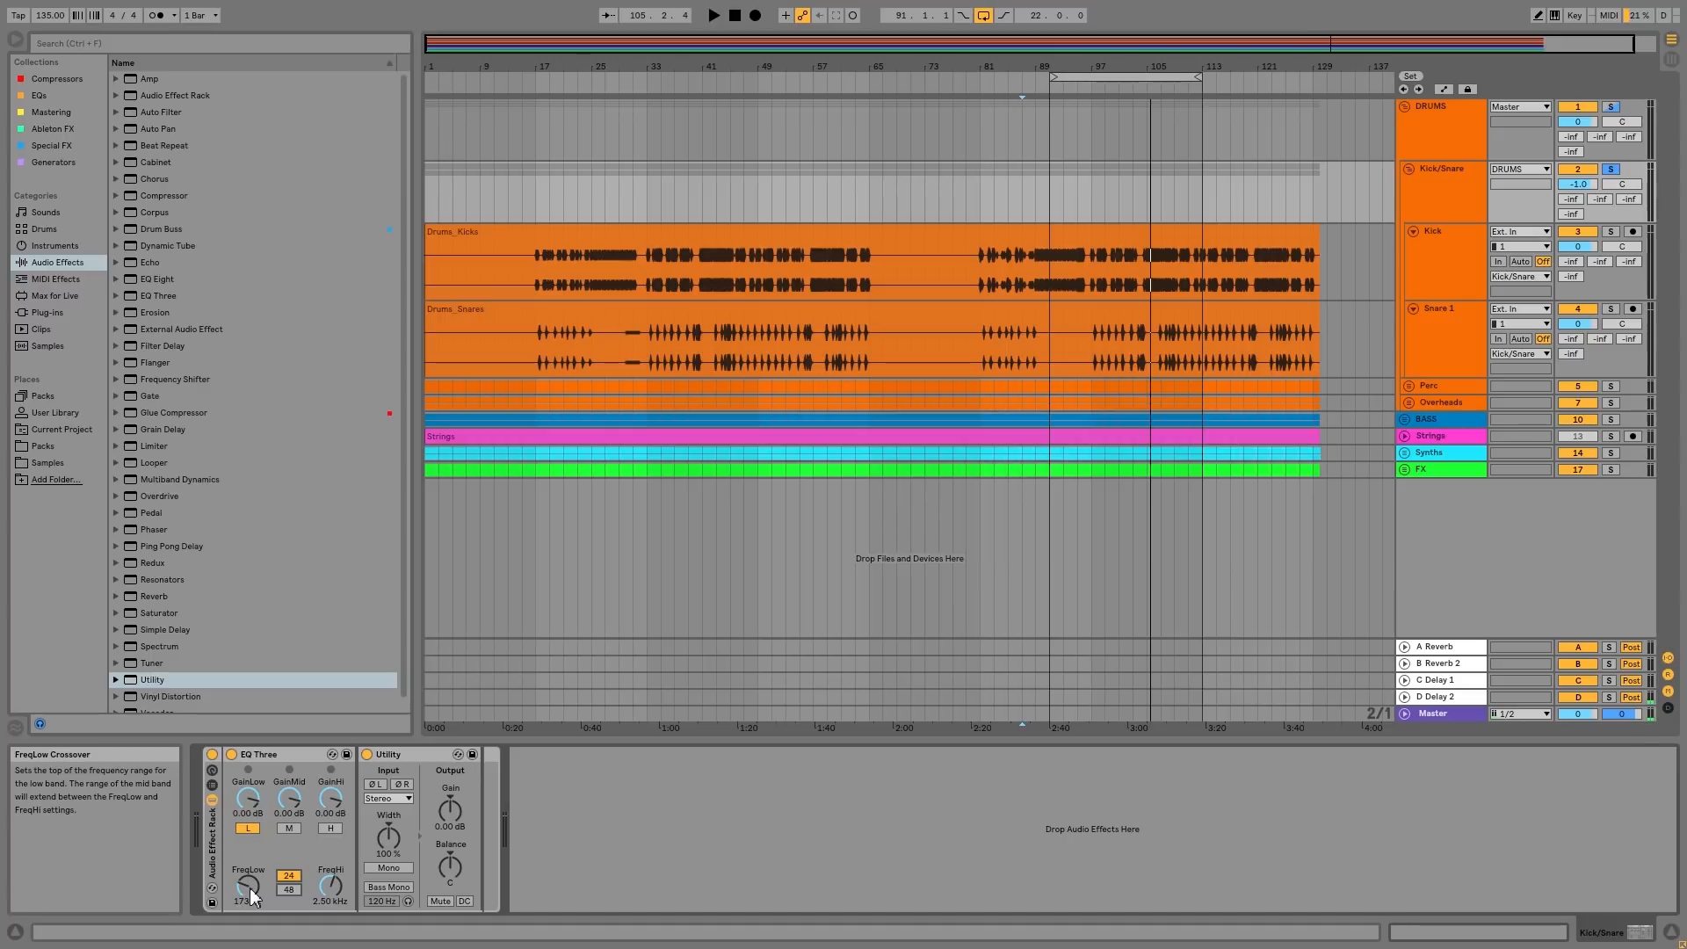
Isolate EQ Three's mid band and set the high crossover to 4.80 kHz during playback
left_click(284, 828)
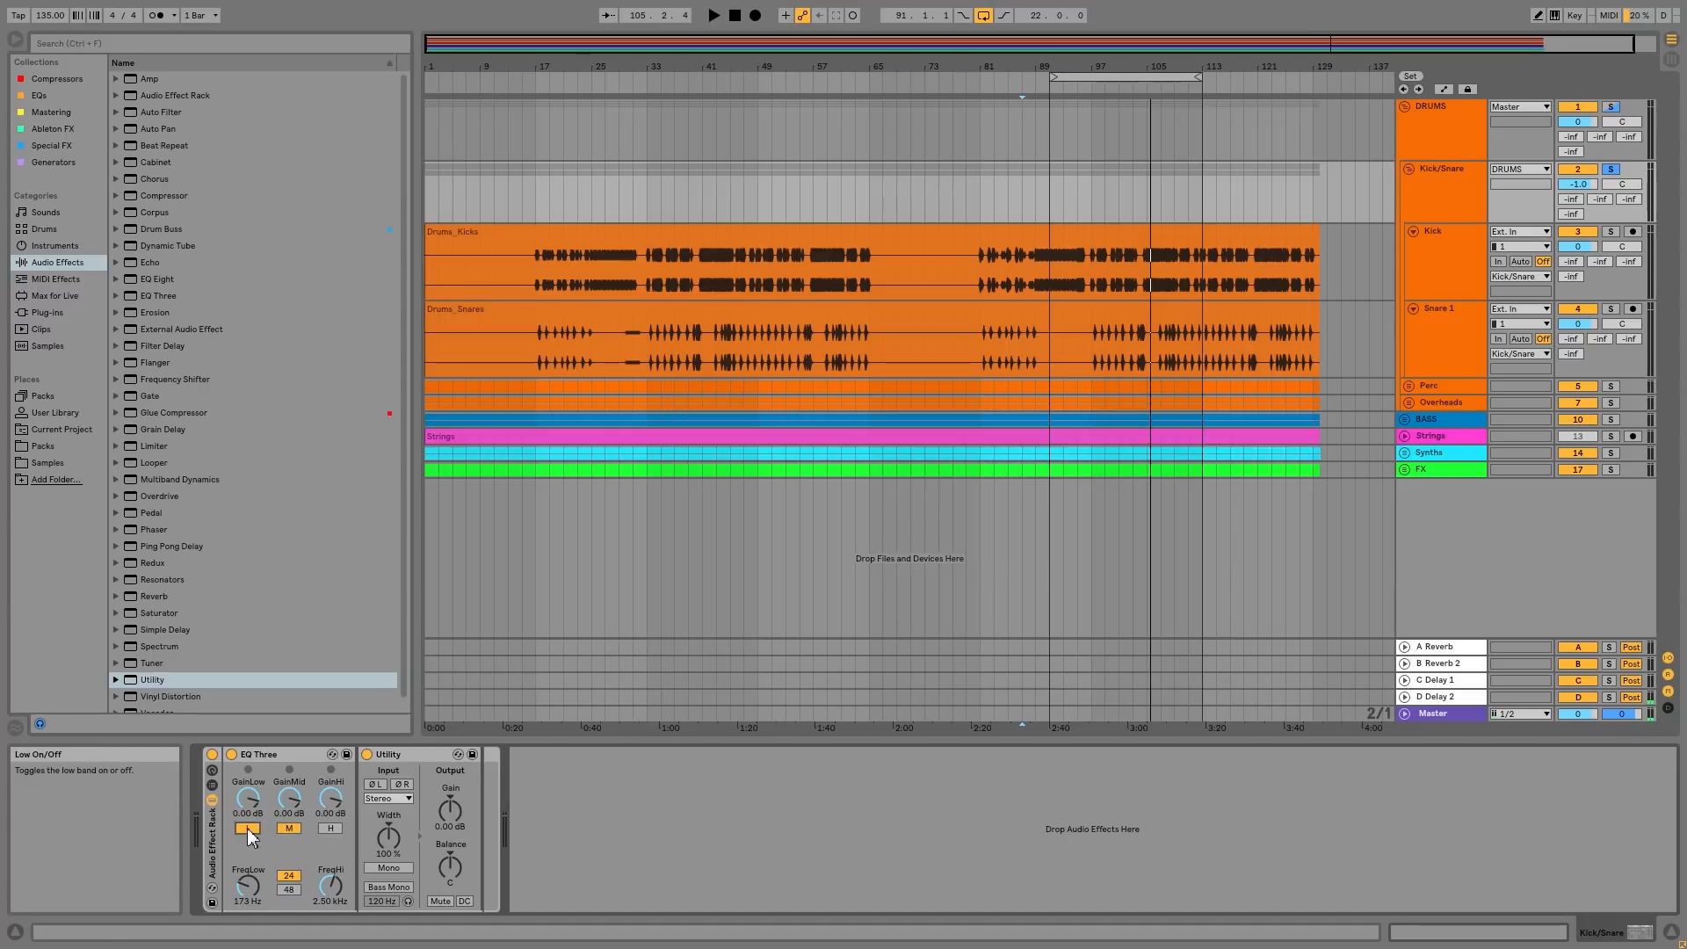
left_click(247, 828)
left_click(1109, 85)
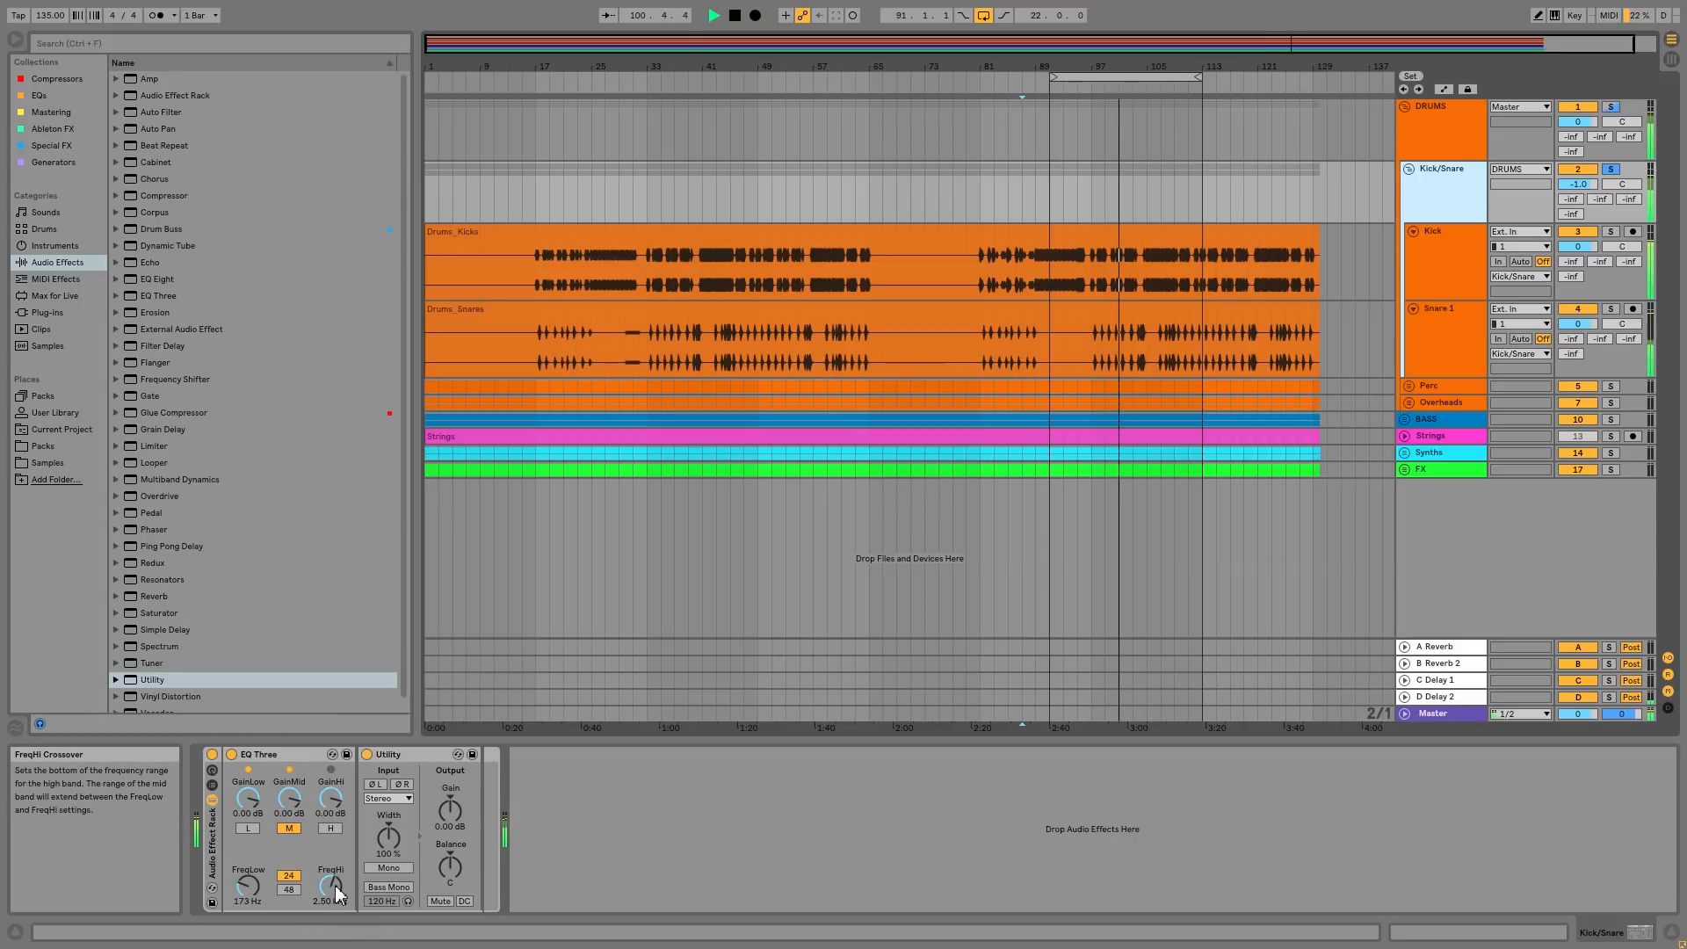
left_click_drag(334, 884, 335, 863)
left_click_drag(335, 884, 336, 889)
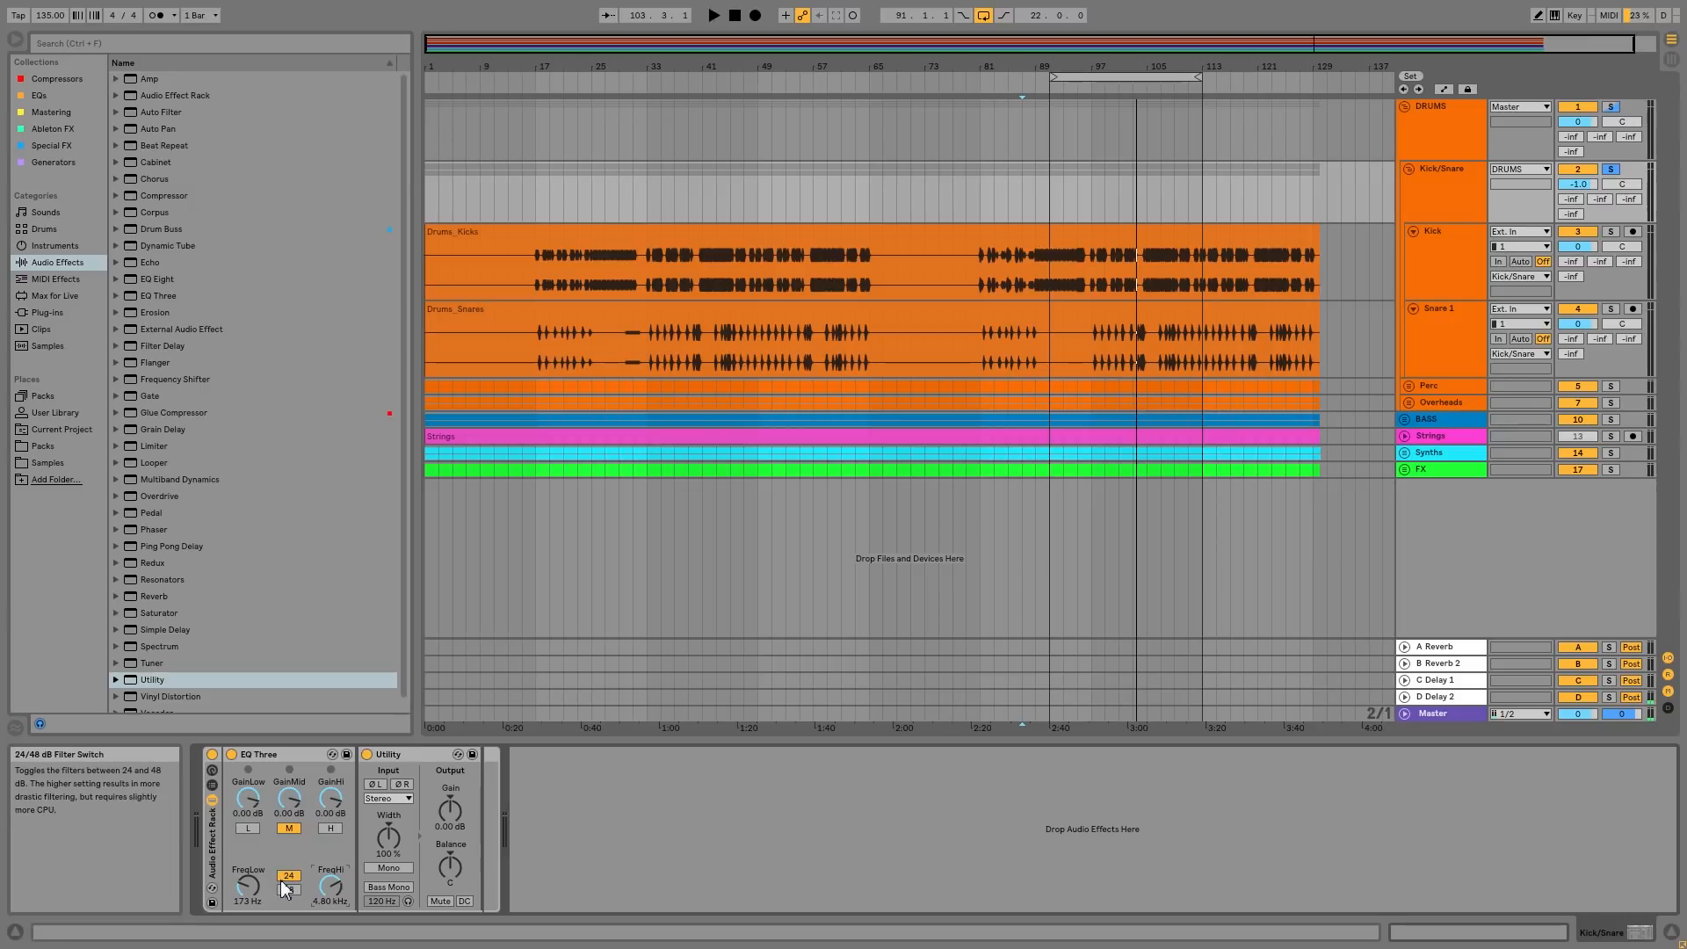
Audition EQ Three's high band on its own and switch the mid and low bands back on
left_click(340, 828)
left_click(295, 828)
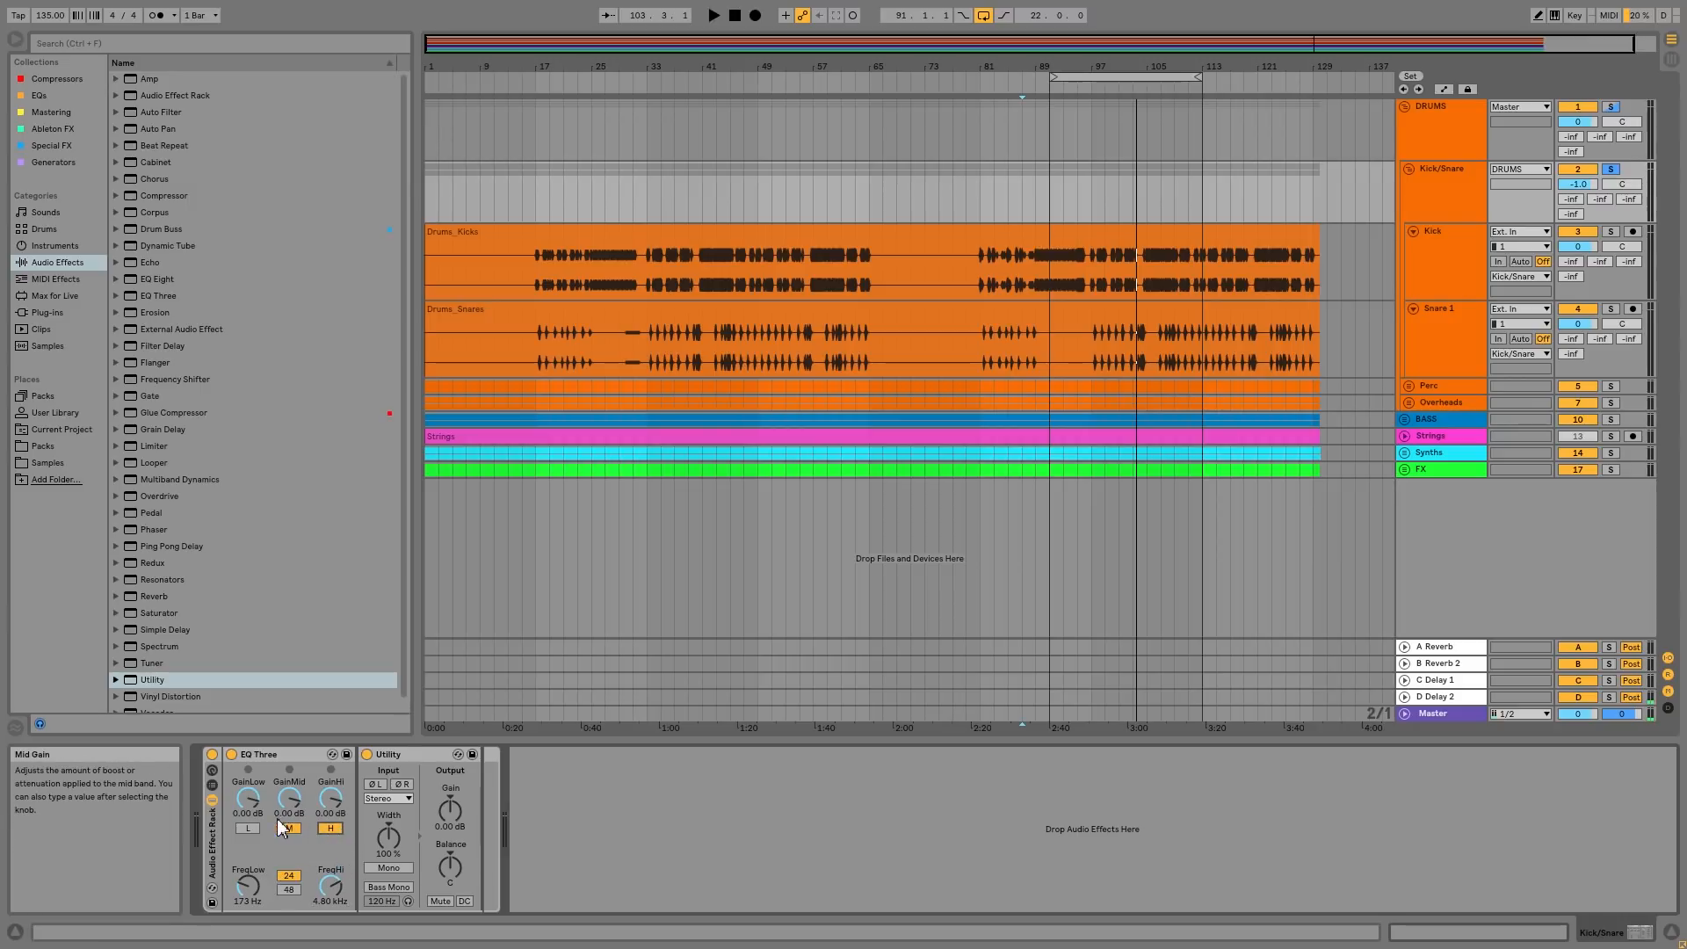
left_click(1113, 88)
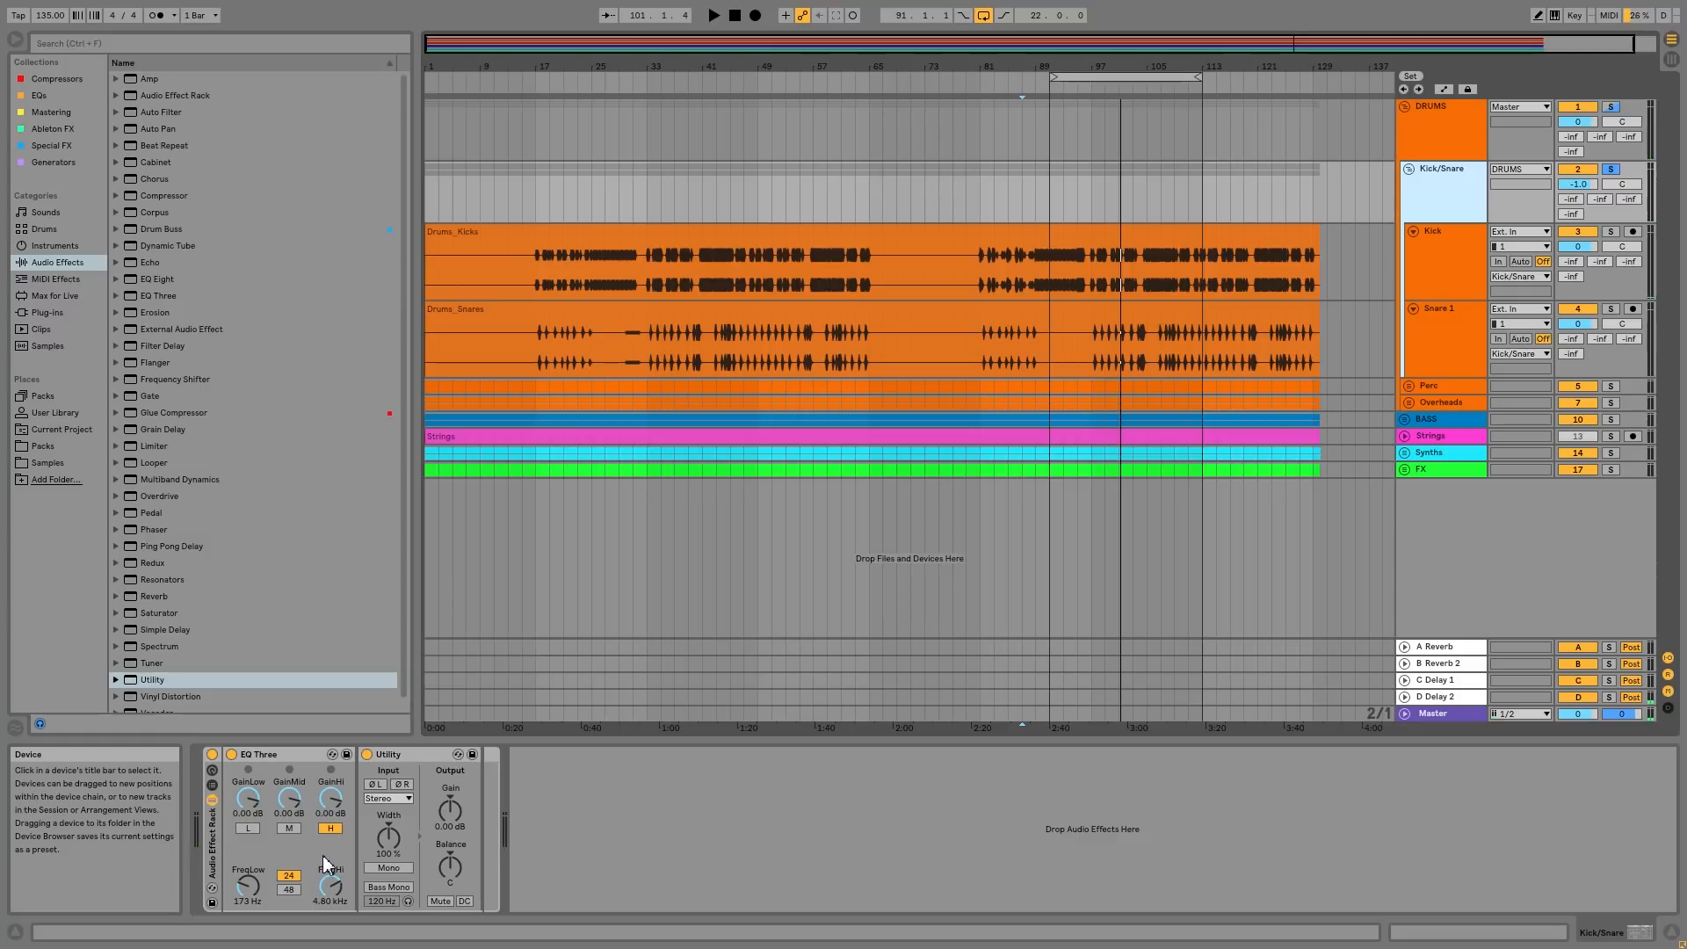
left_click(289, 828)
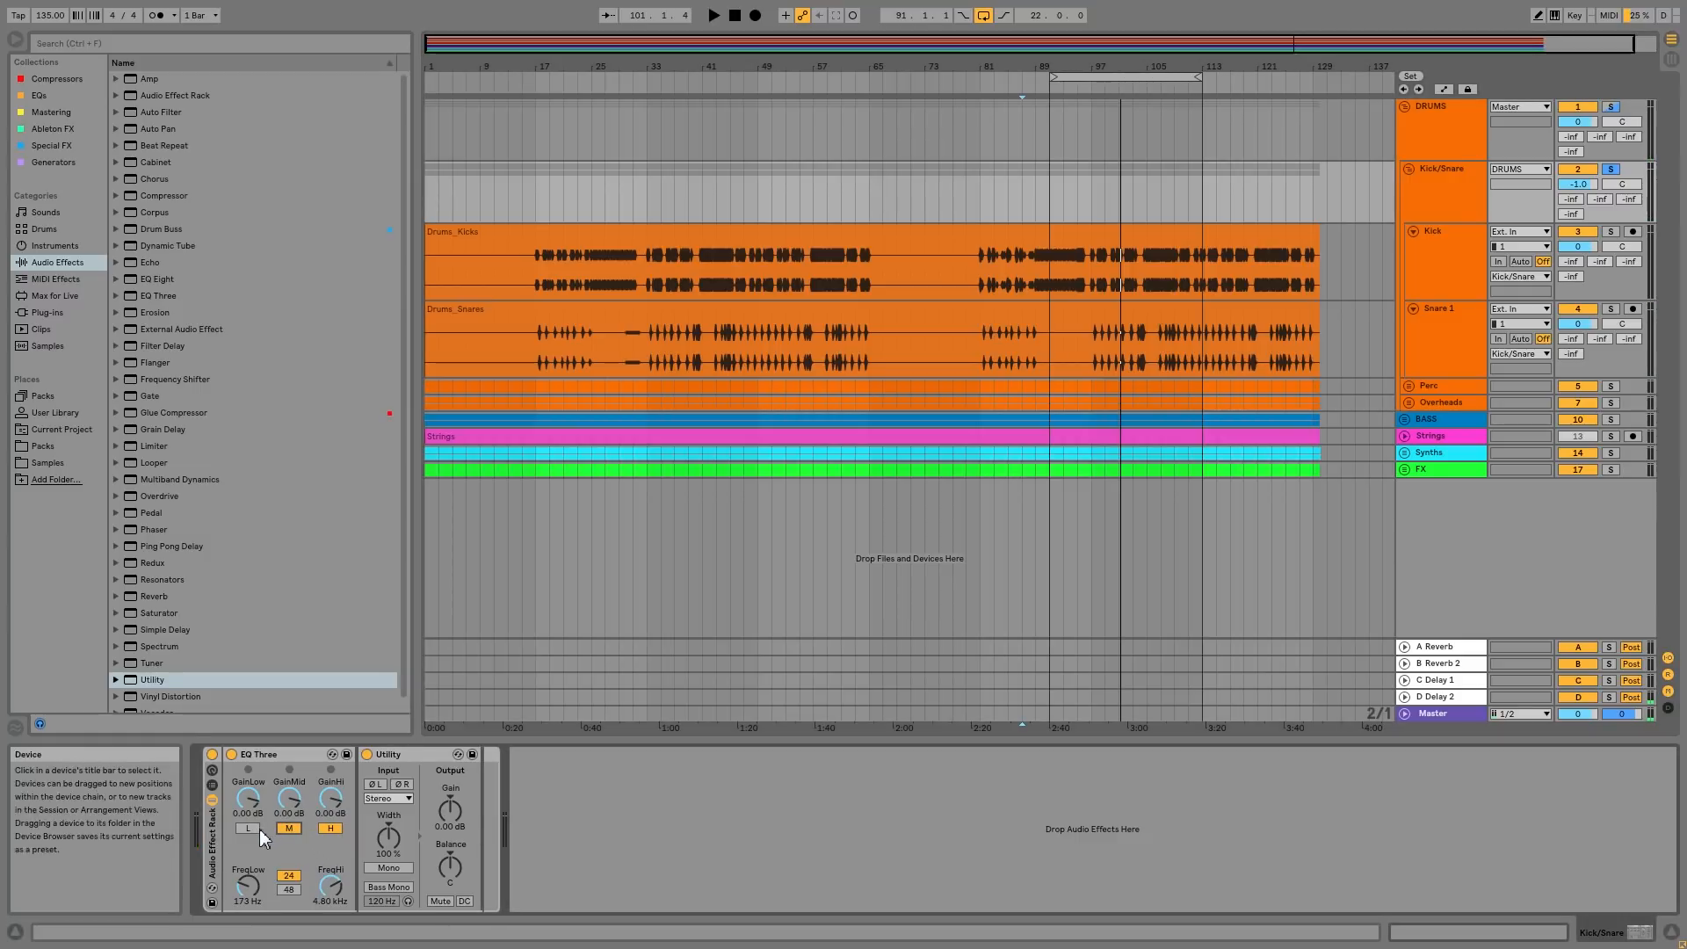
left_click(249, 827)
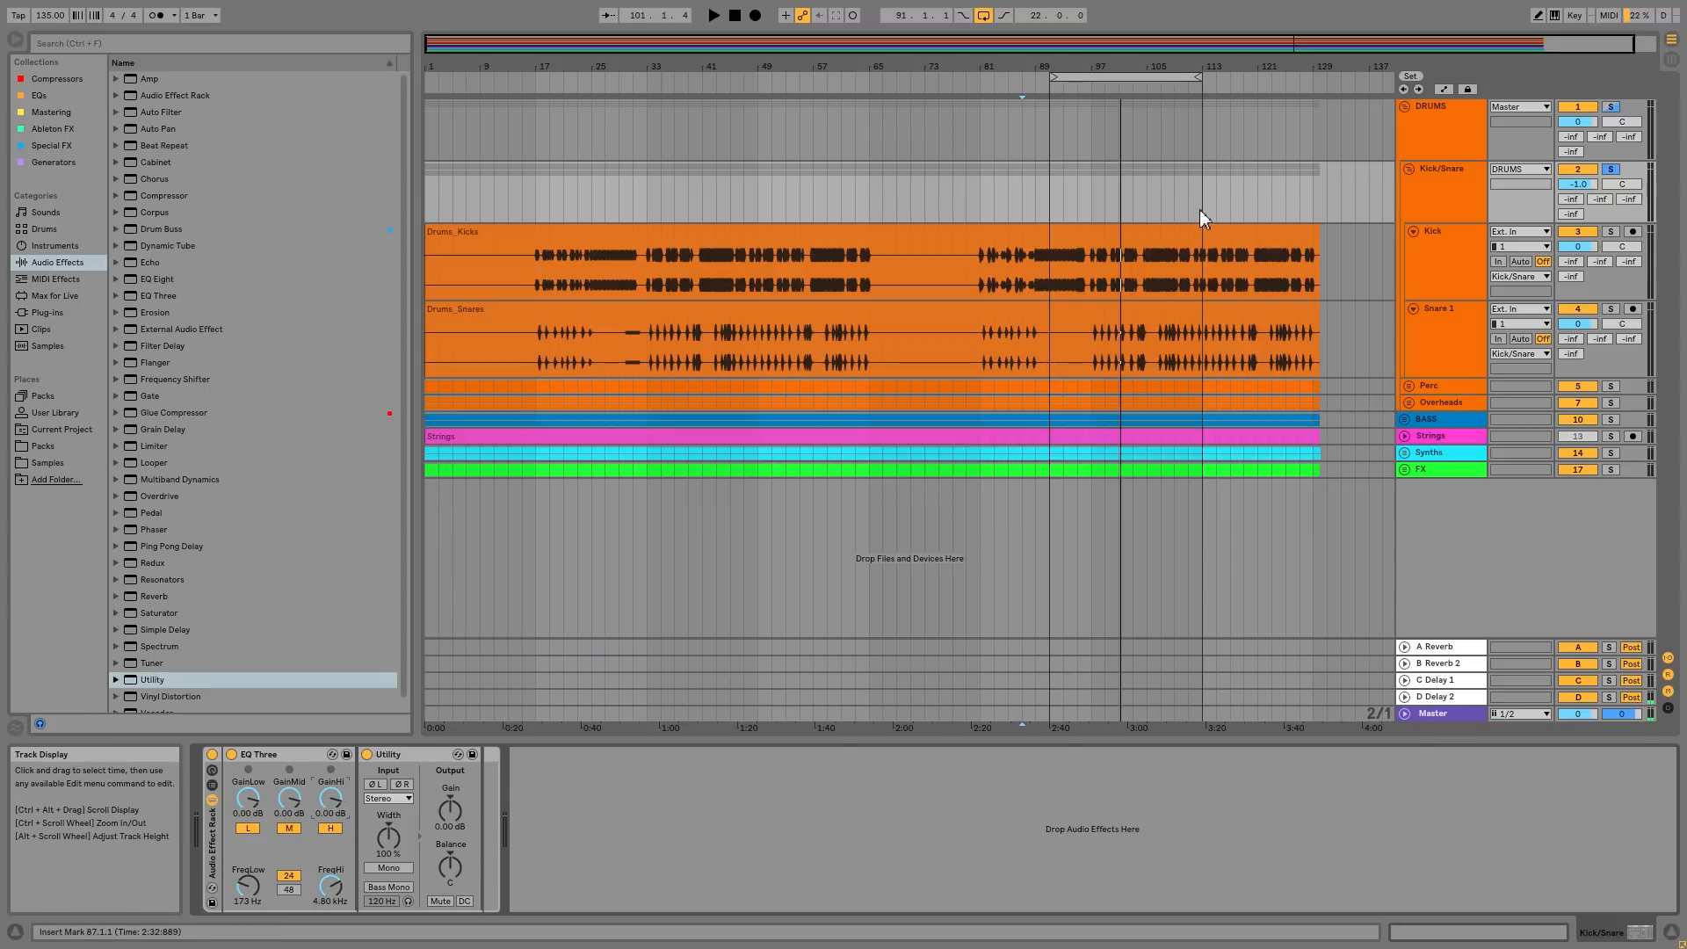
During playback, set EQ Three's gains to 2.51 dB low, 3.78 dB mid and 2.89 dB high
left_click(1081, 88)
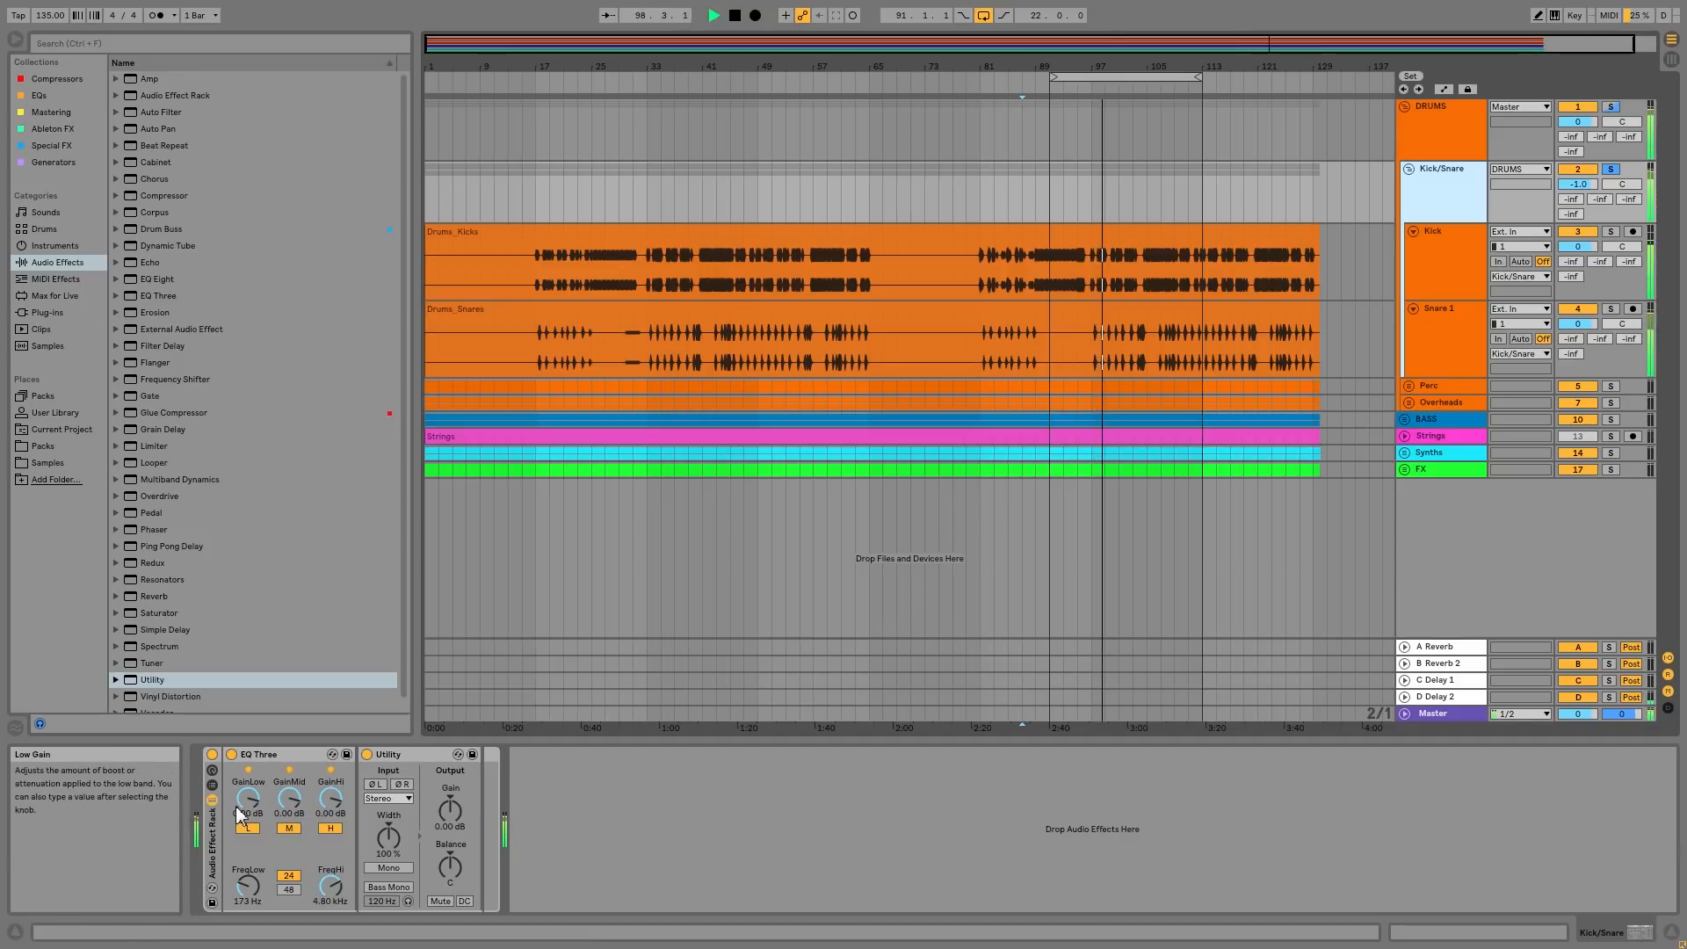
left_click_drag(237, 813, 237, 796)
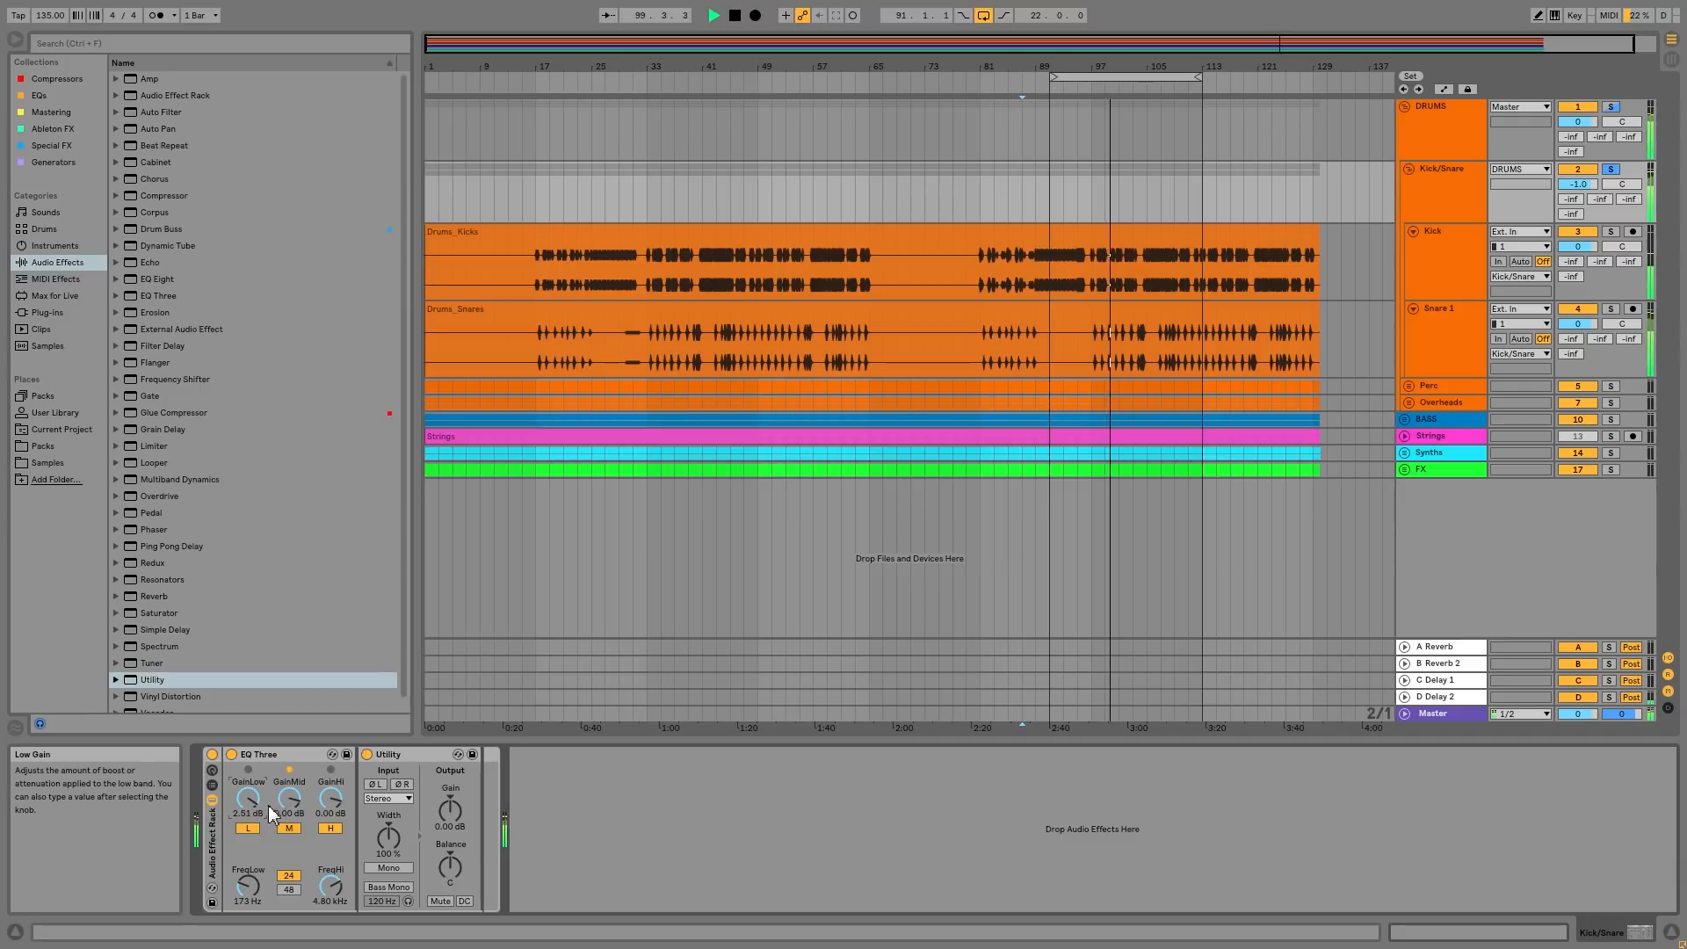
left_click_drag(289, 800, 330, 808)
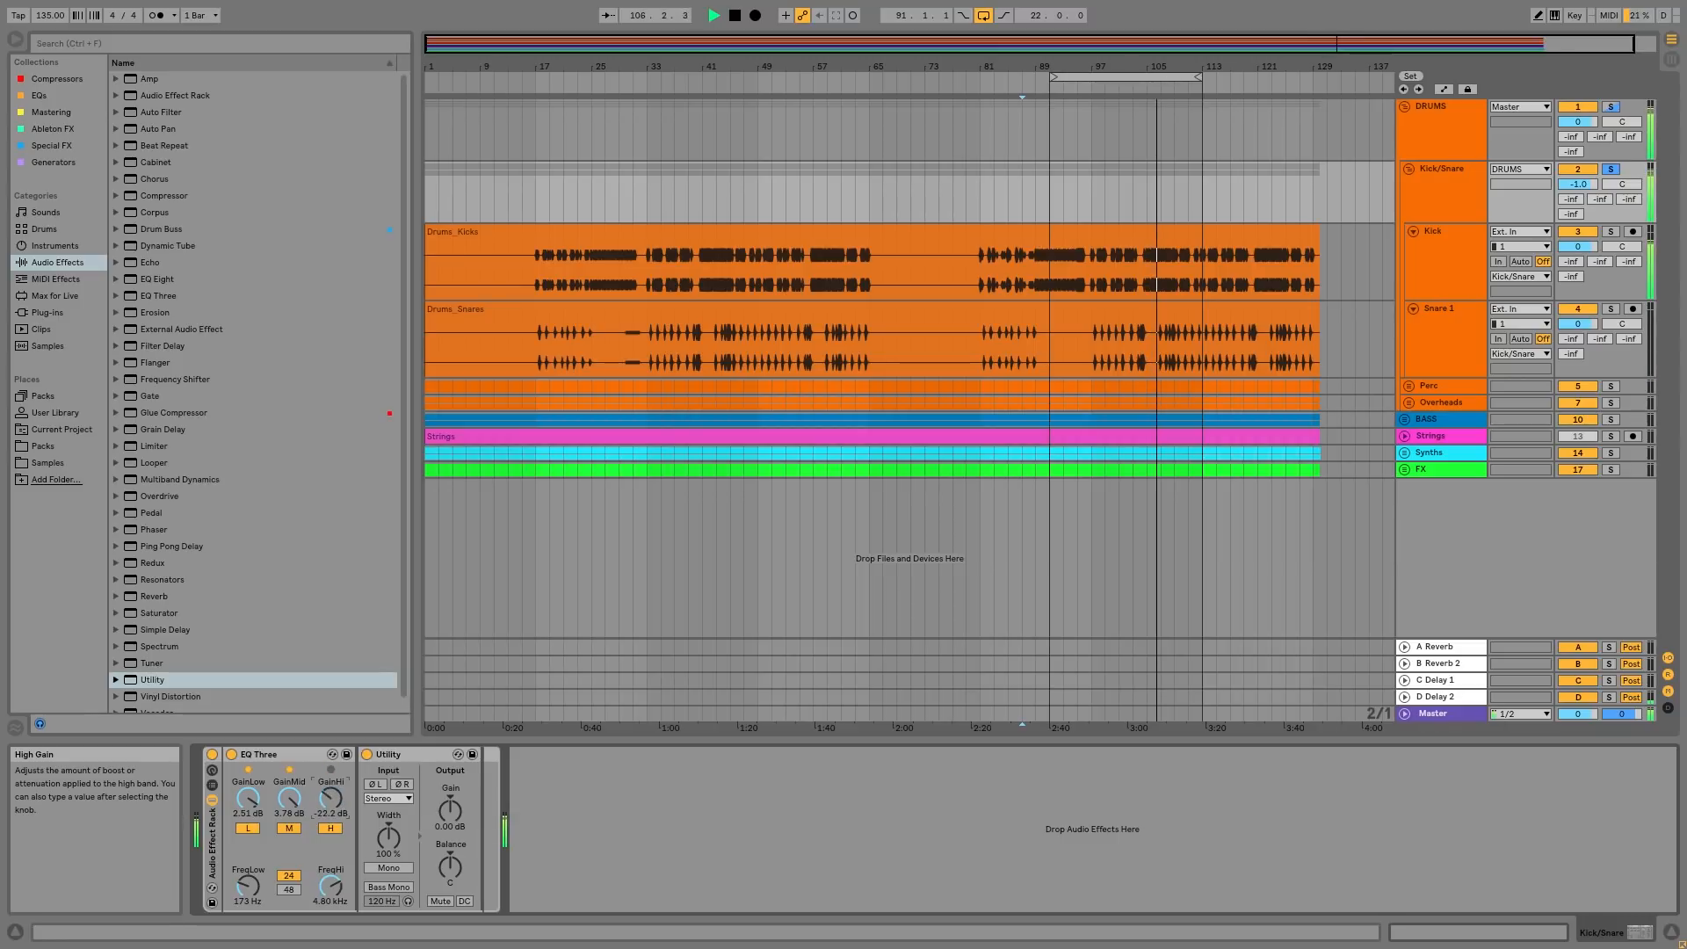
mouse_move(331, 808)
left_mouse_down()
mouse_move(330, 784)
mouse_move(331, 802)
left_mouse_up()
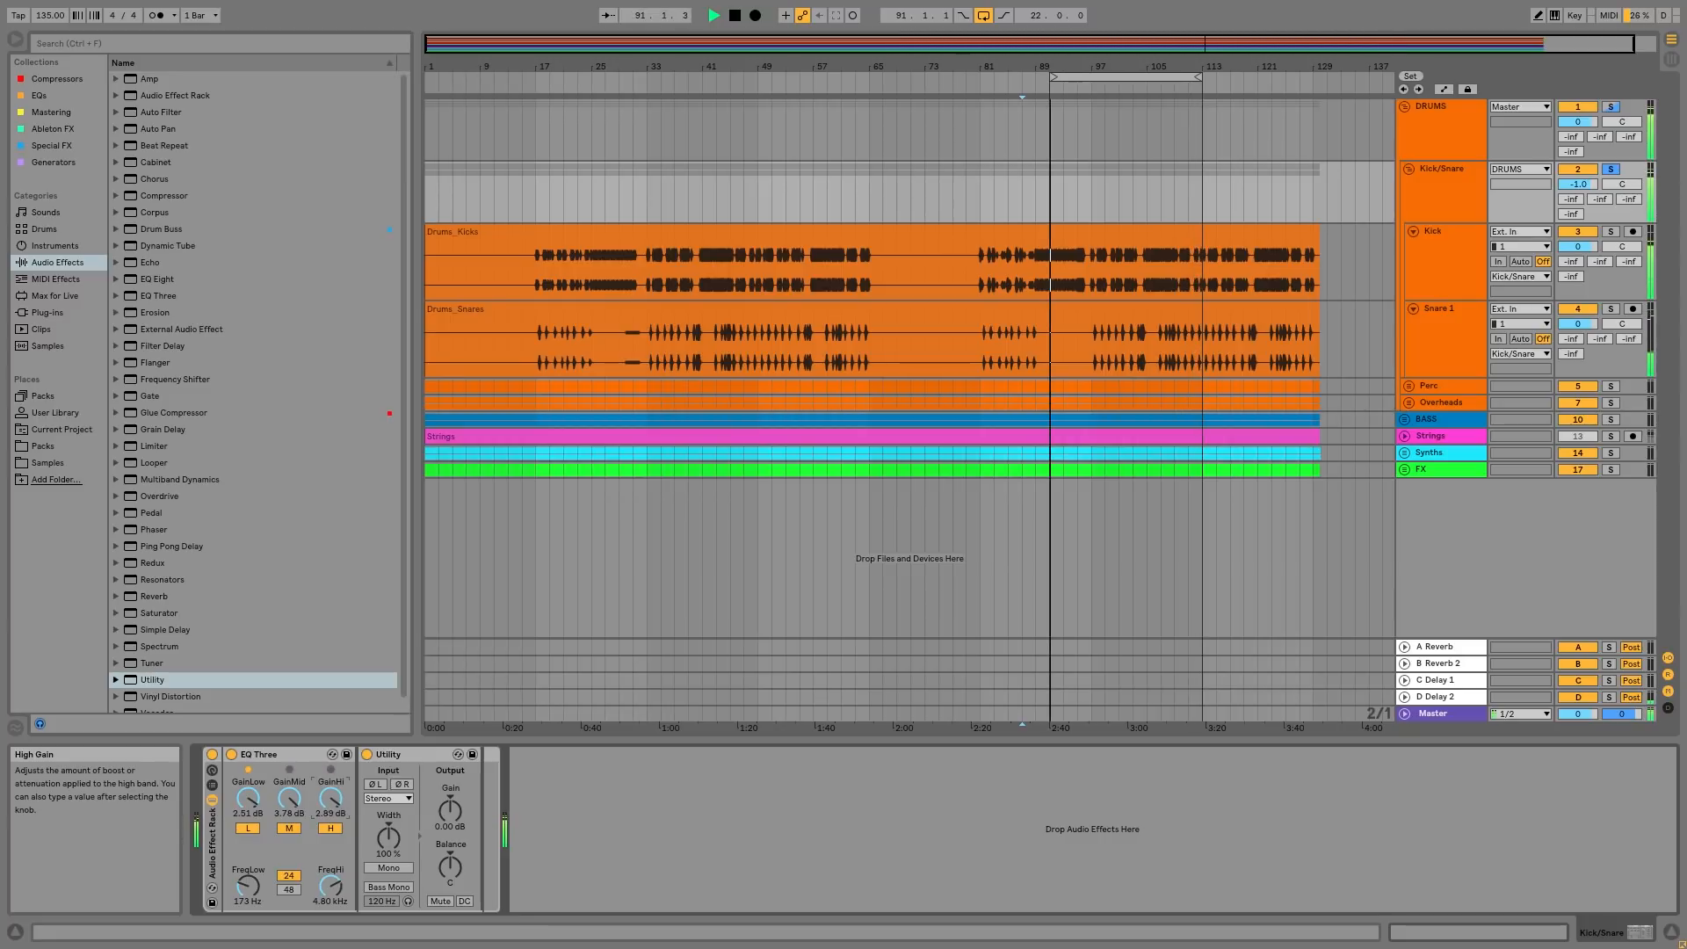
key("space")
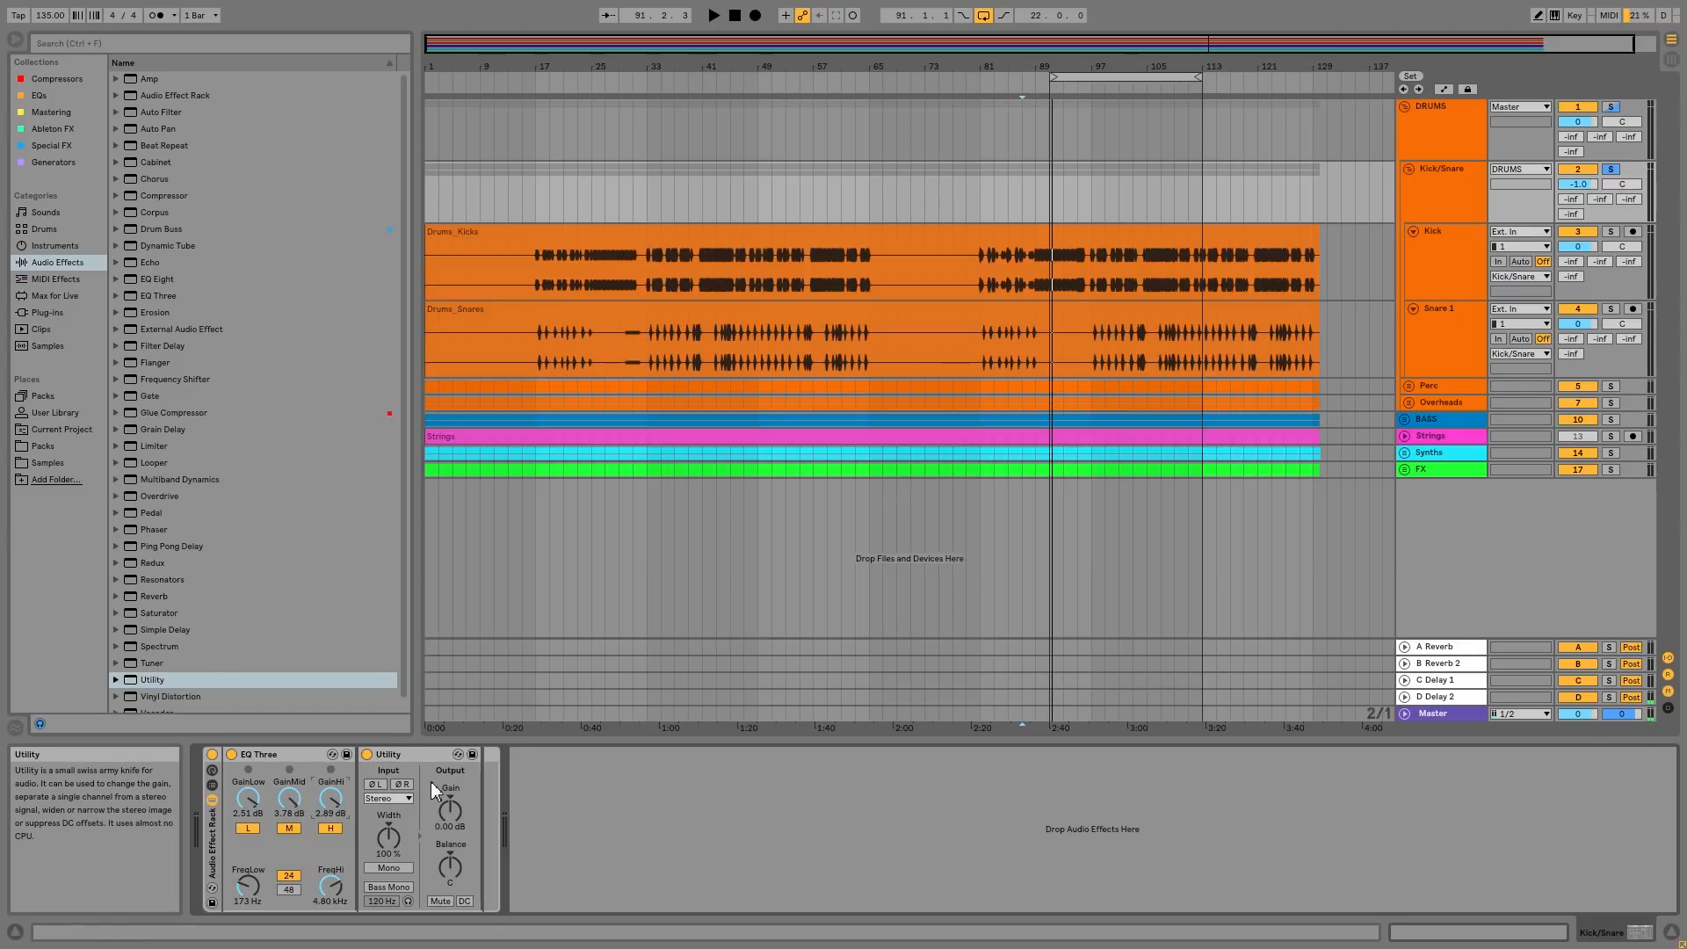
Set the Utility's output gain to -2.50 dB
left_click(256, 753)
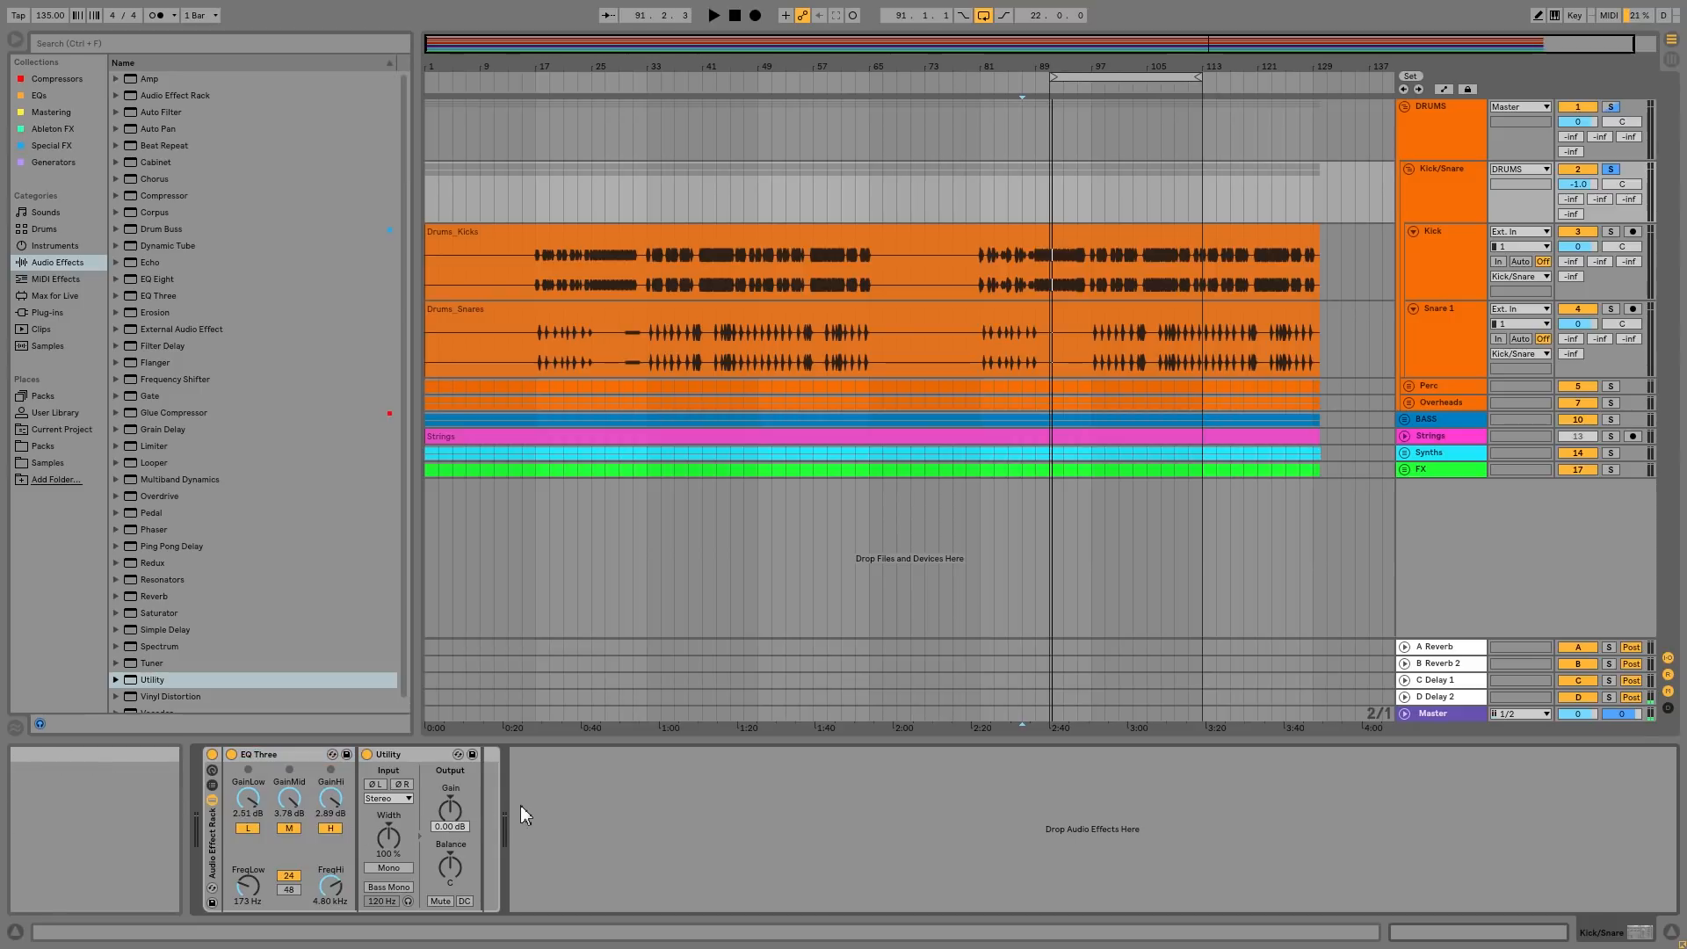
type("-2.5")
key("Return")
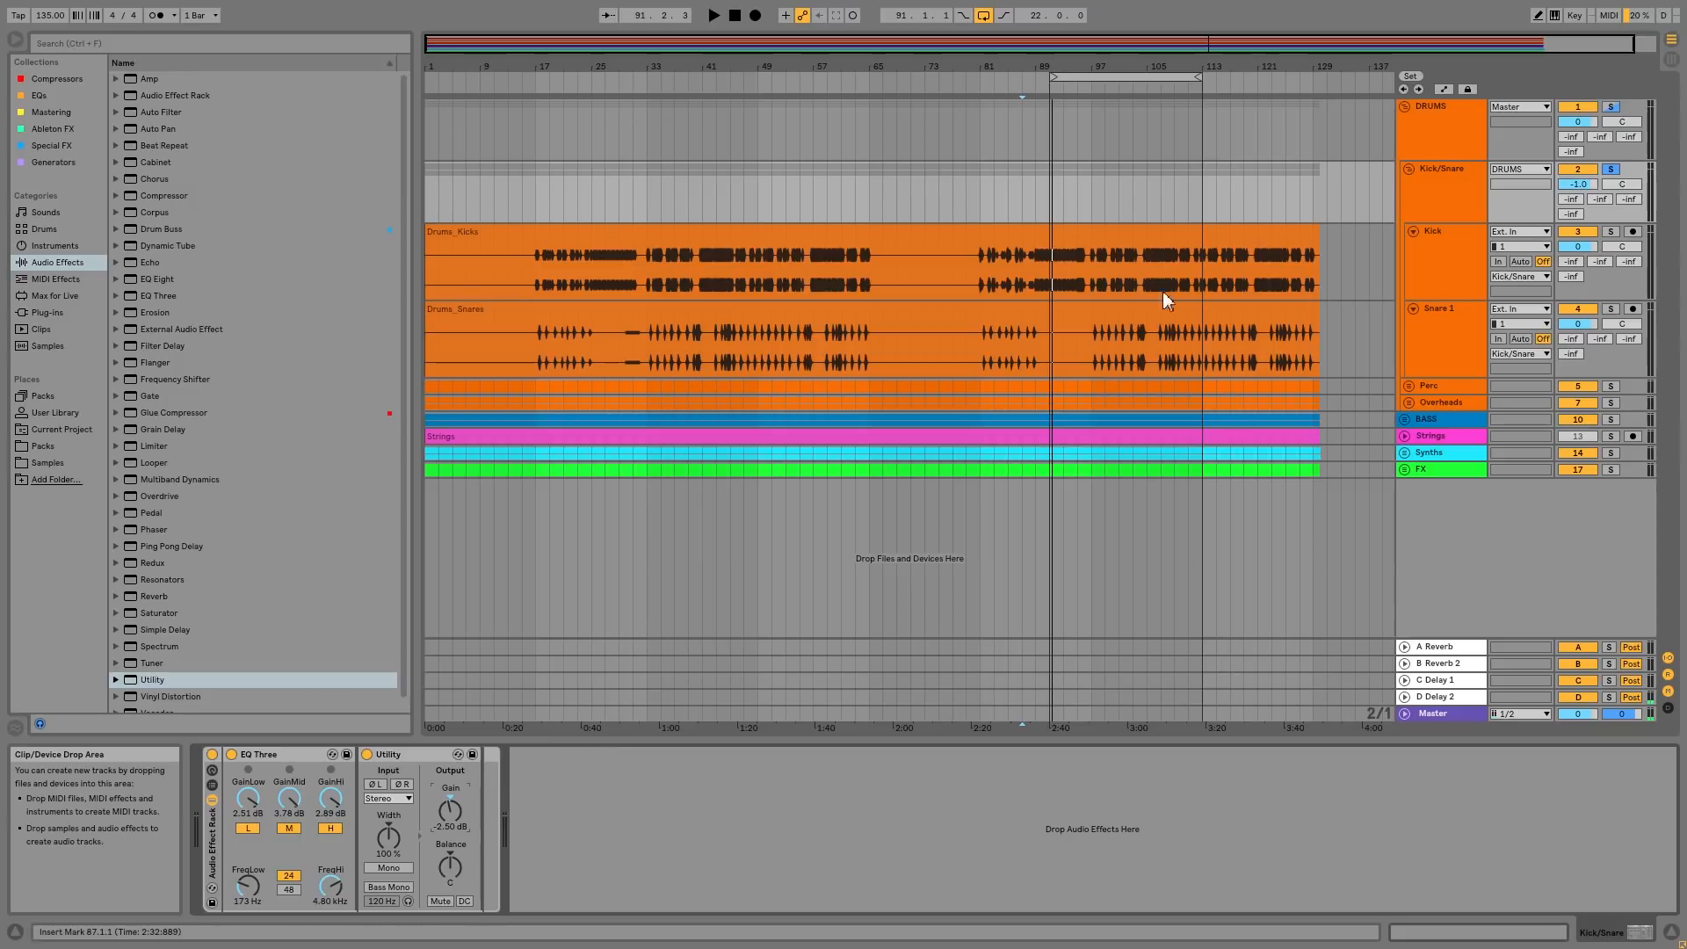
Bypass the effect rack during playback, set the Utility's output gain to -2.00 dB and re-enable the rack
left_click(1092, 91)
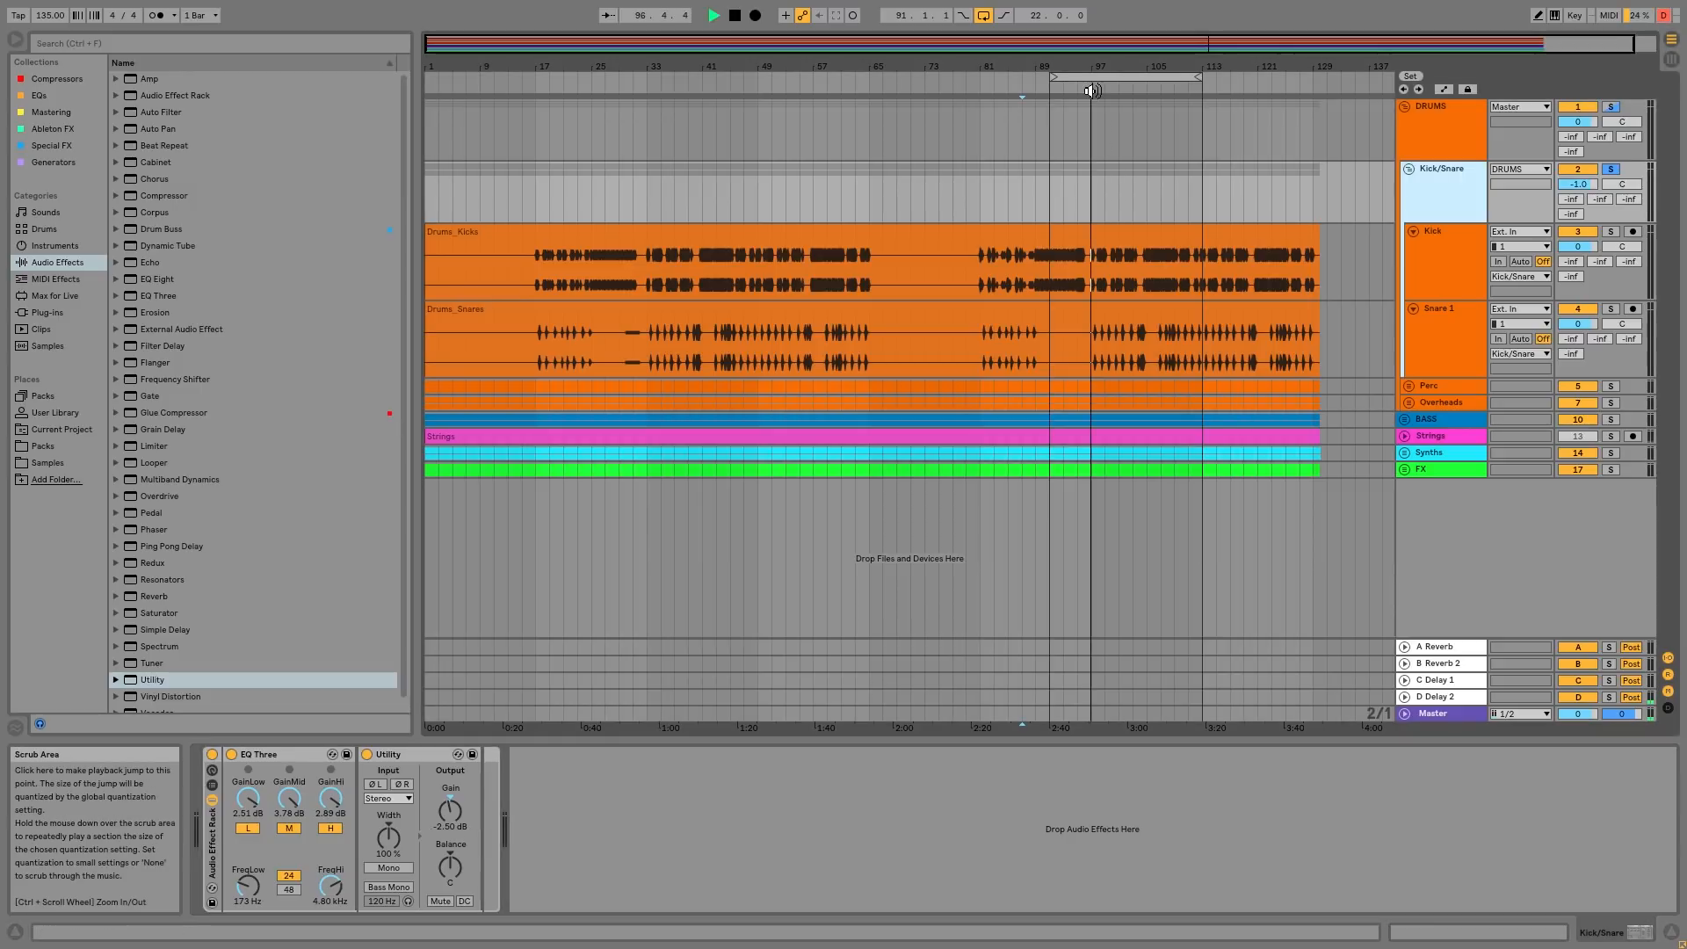
left_click(212, 755)
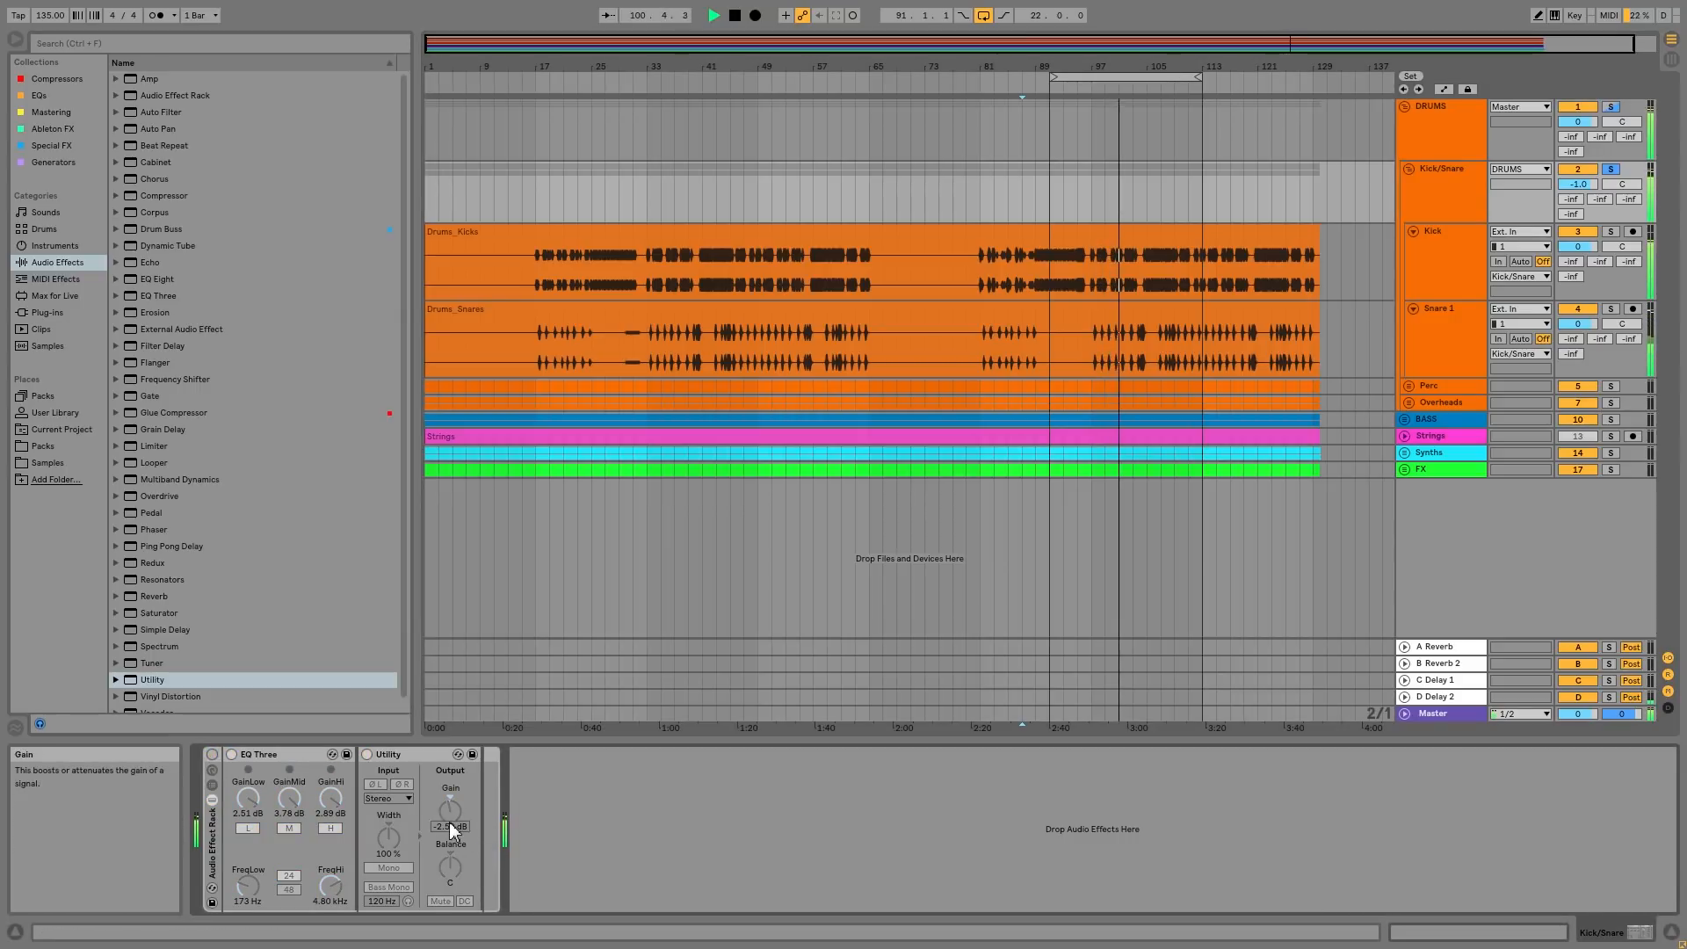
type("-2")
key("Return")
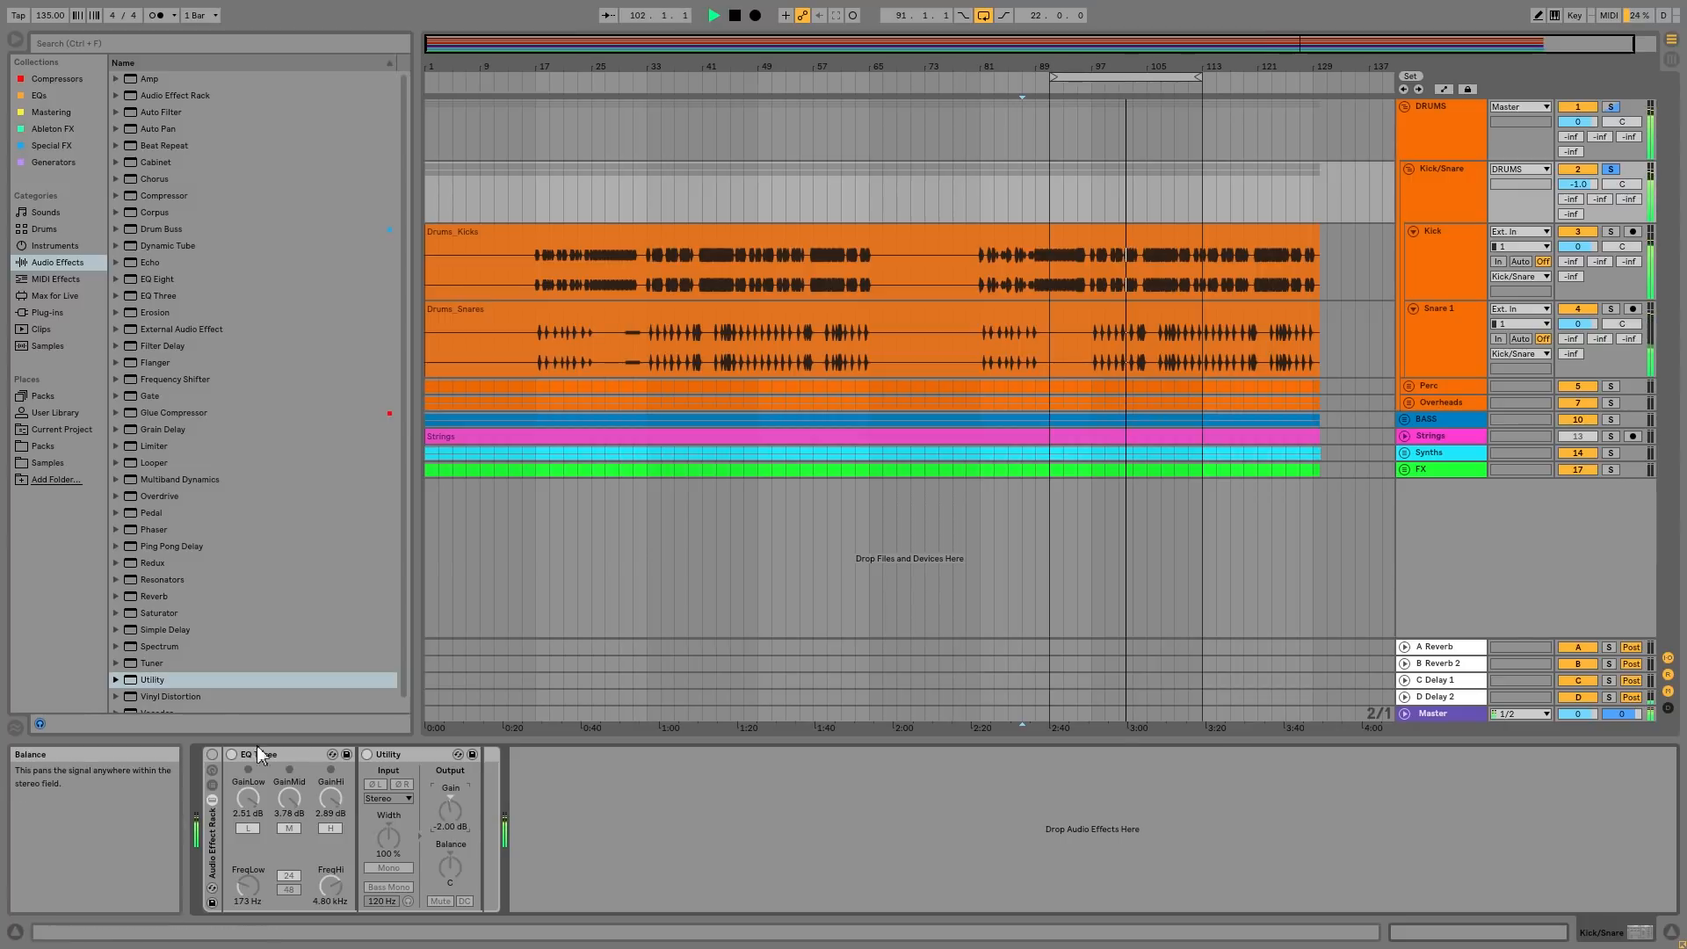
left_click(213, 754)
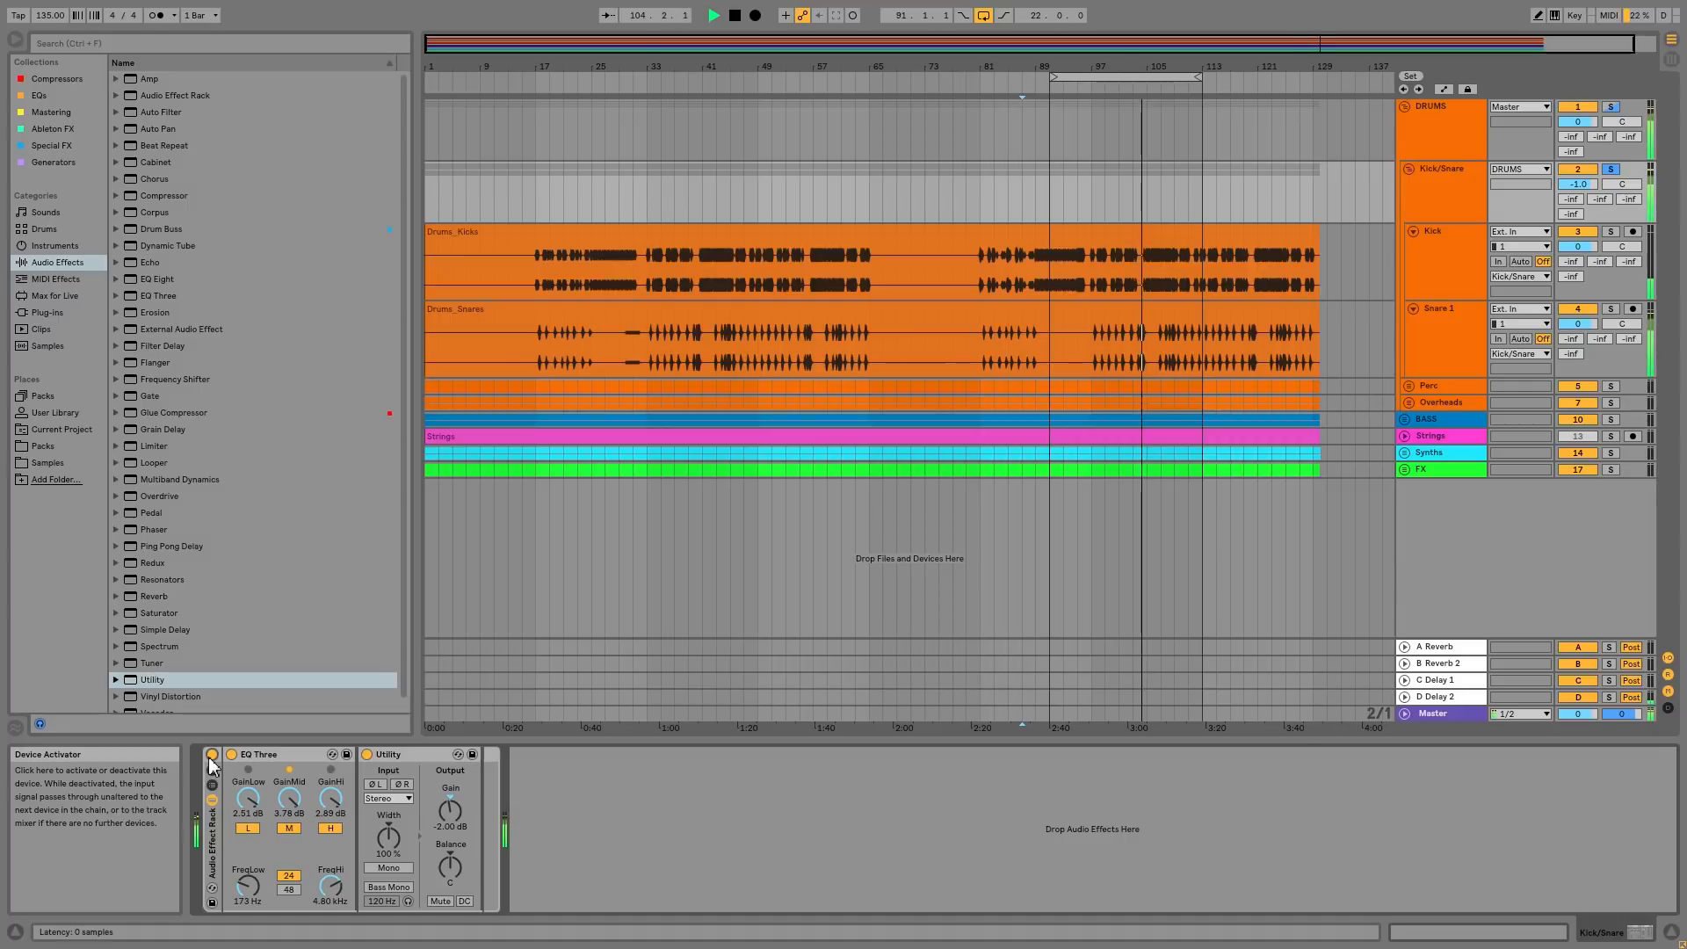
Set the Utility's output gain to -1.50 dB
left_click(445, 835)
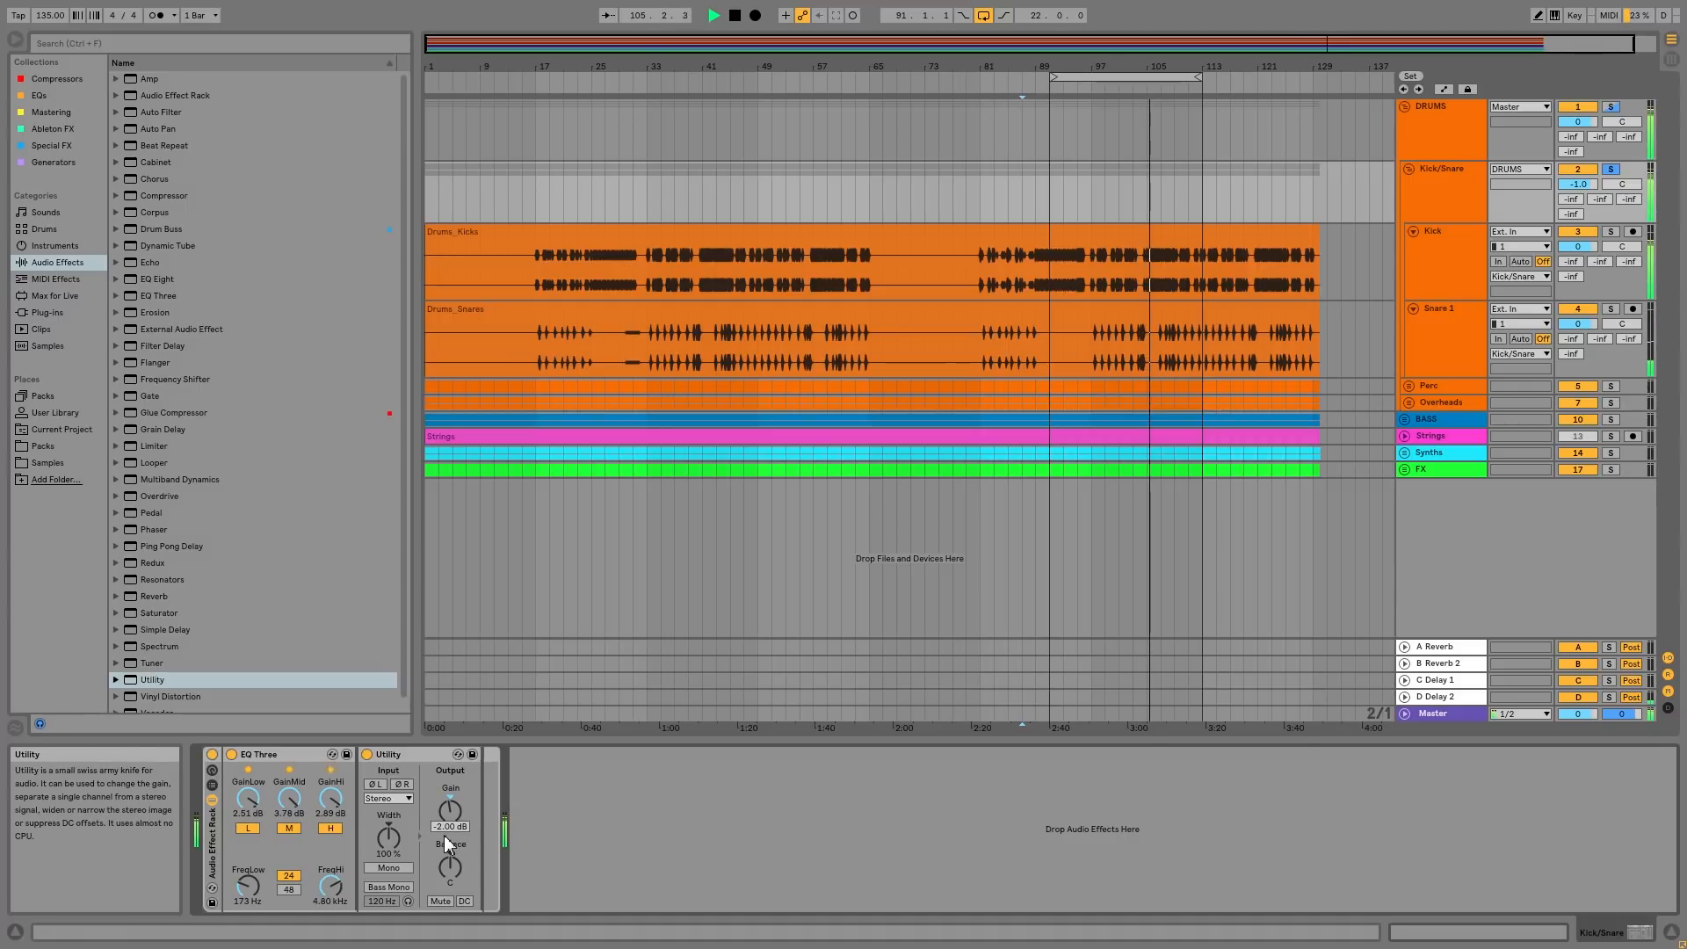
type("-1.5")
key("Return")
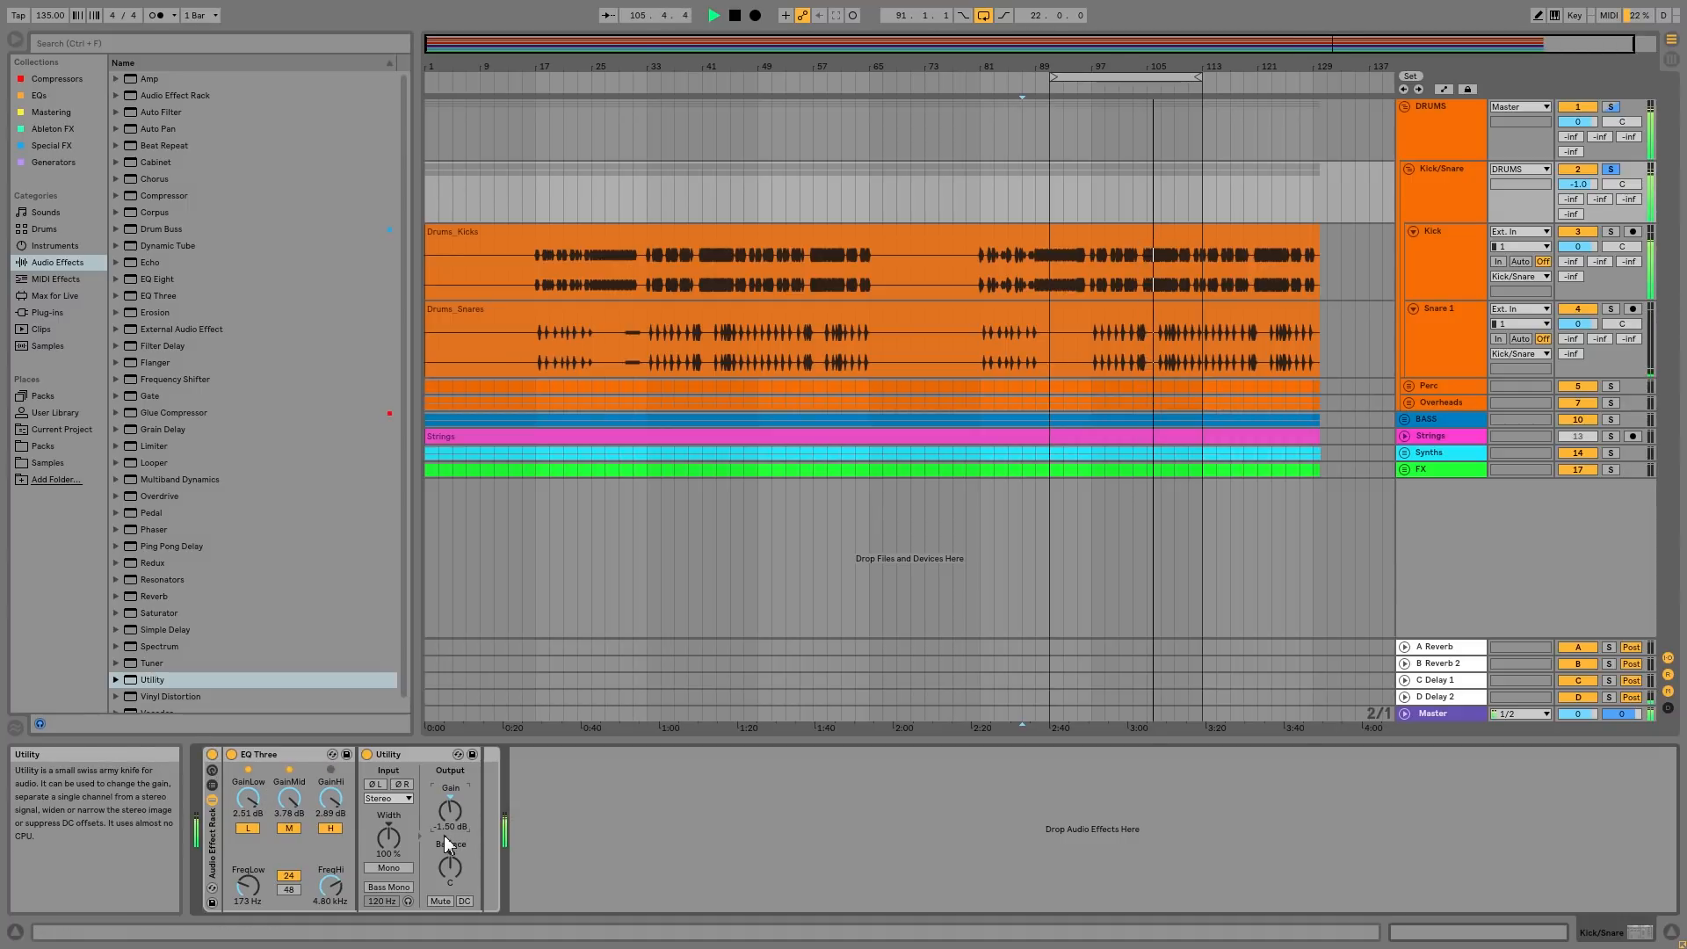
Compare the Kick/Snare group with the effect rack bypassed and active during playback
left_click(213, 754)
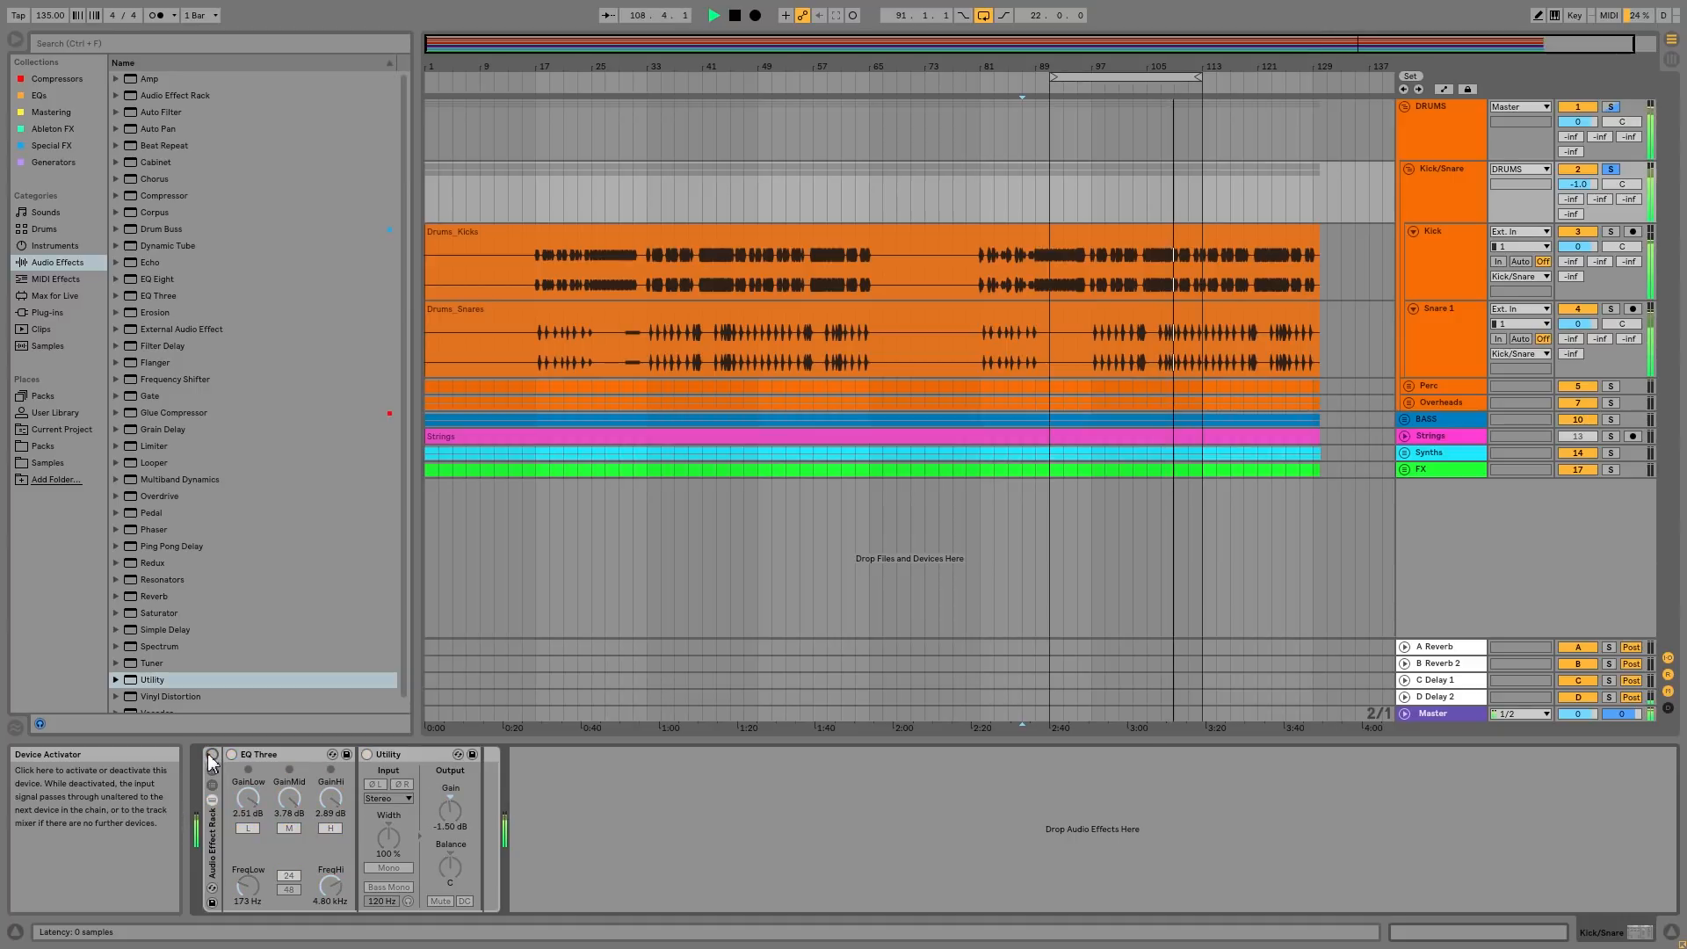
left_click(210, 755)
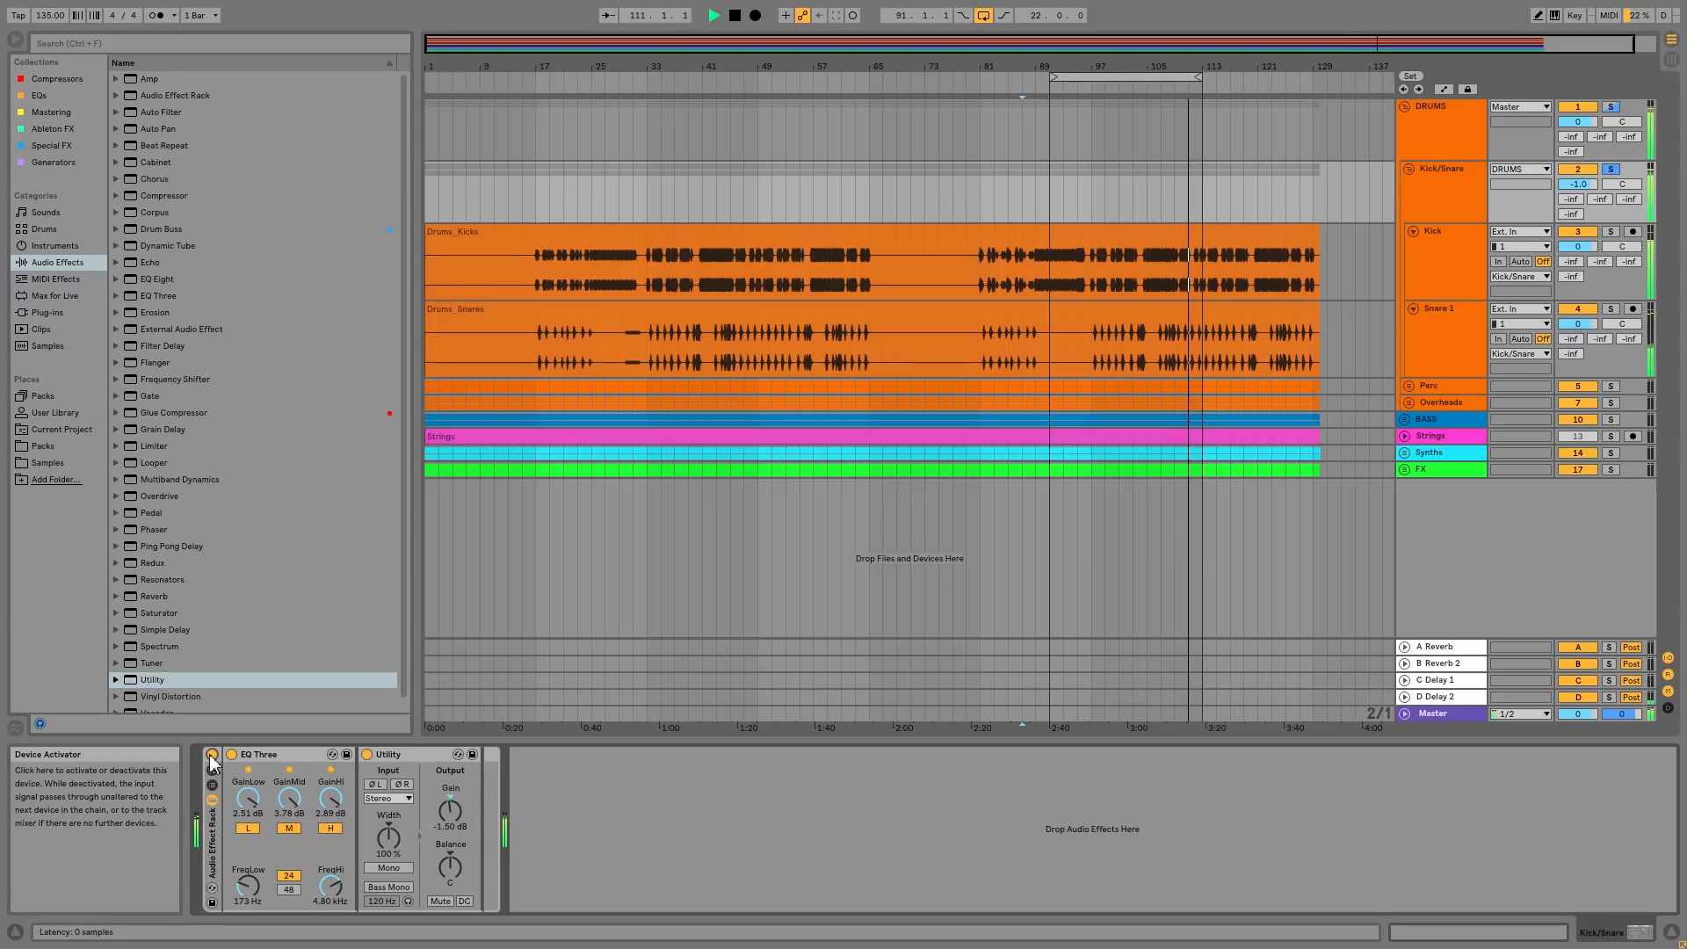
left_click(211, 755)
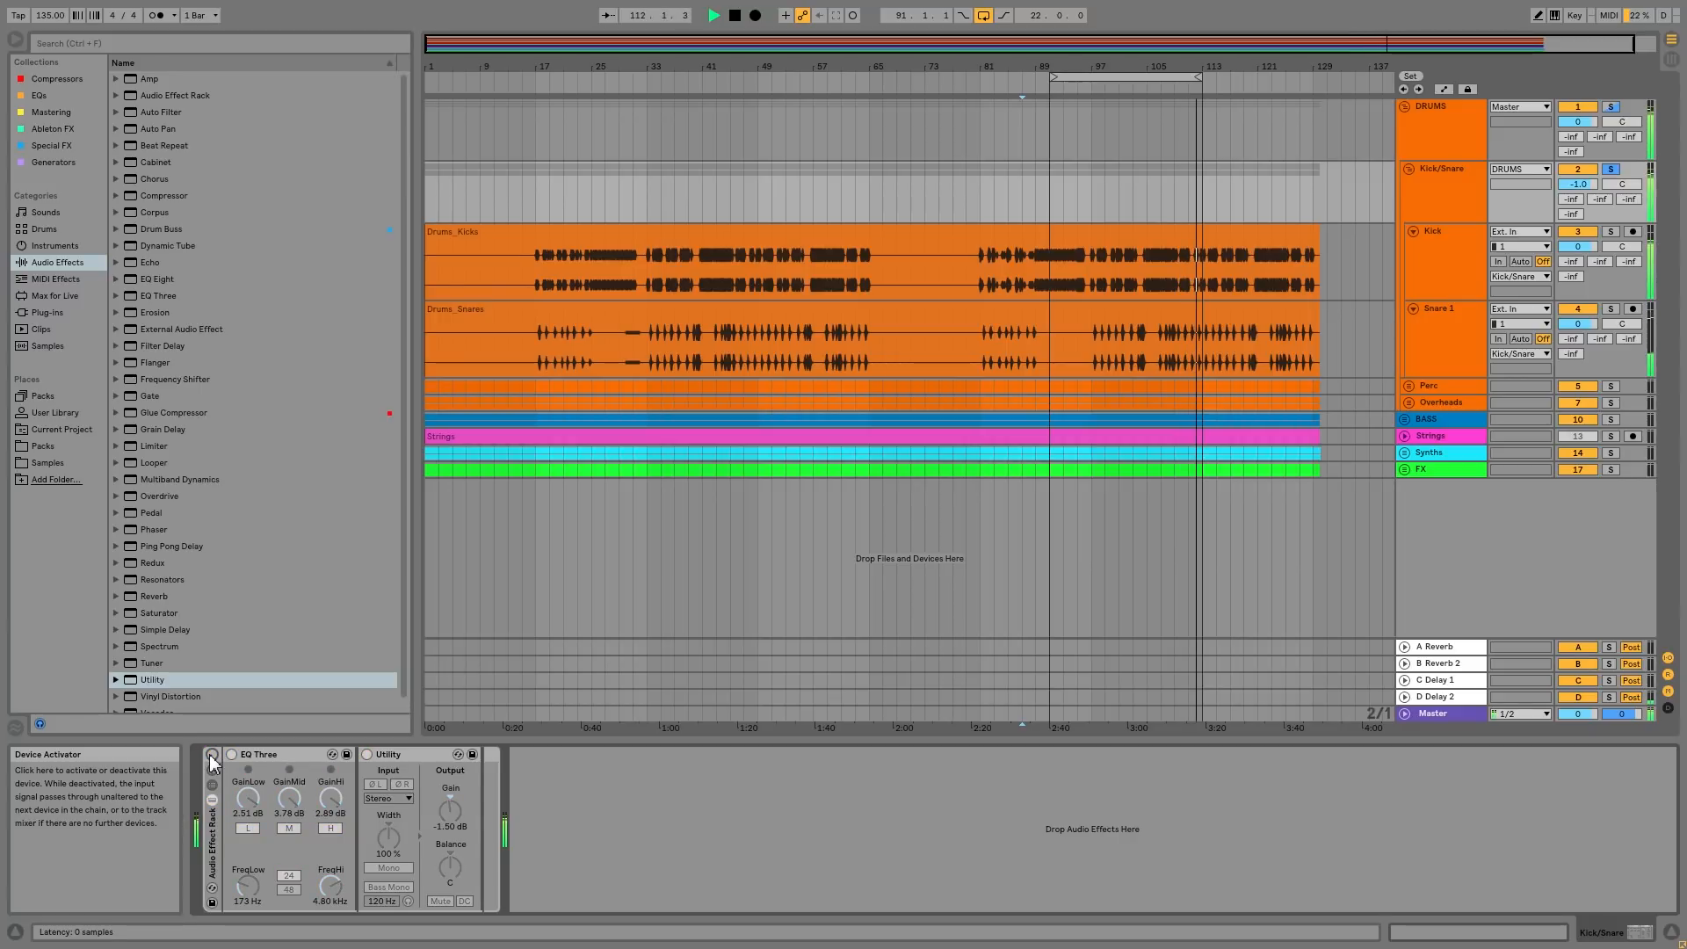
left_click(211, 755)
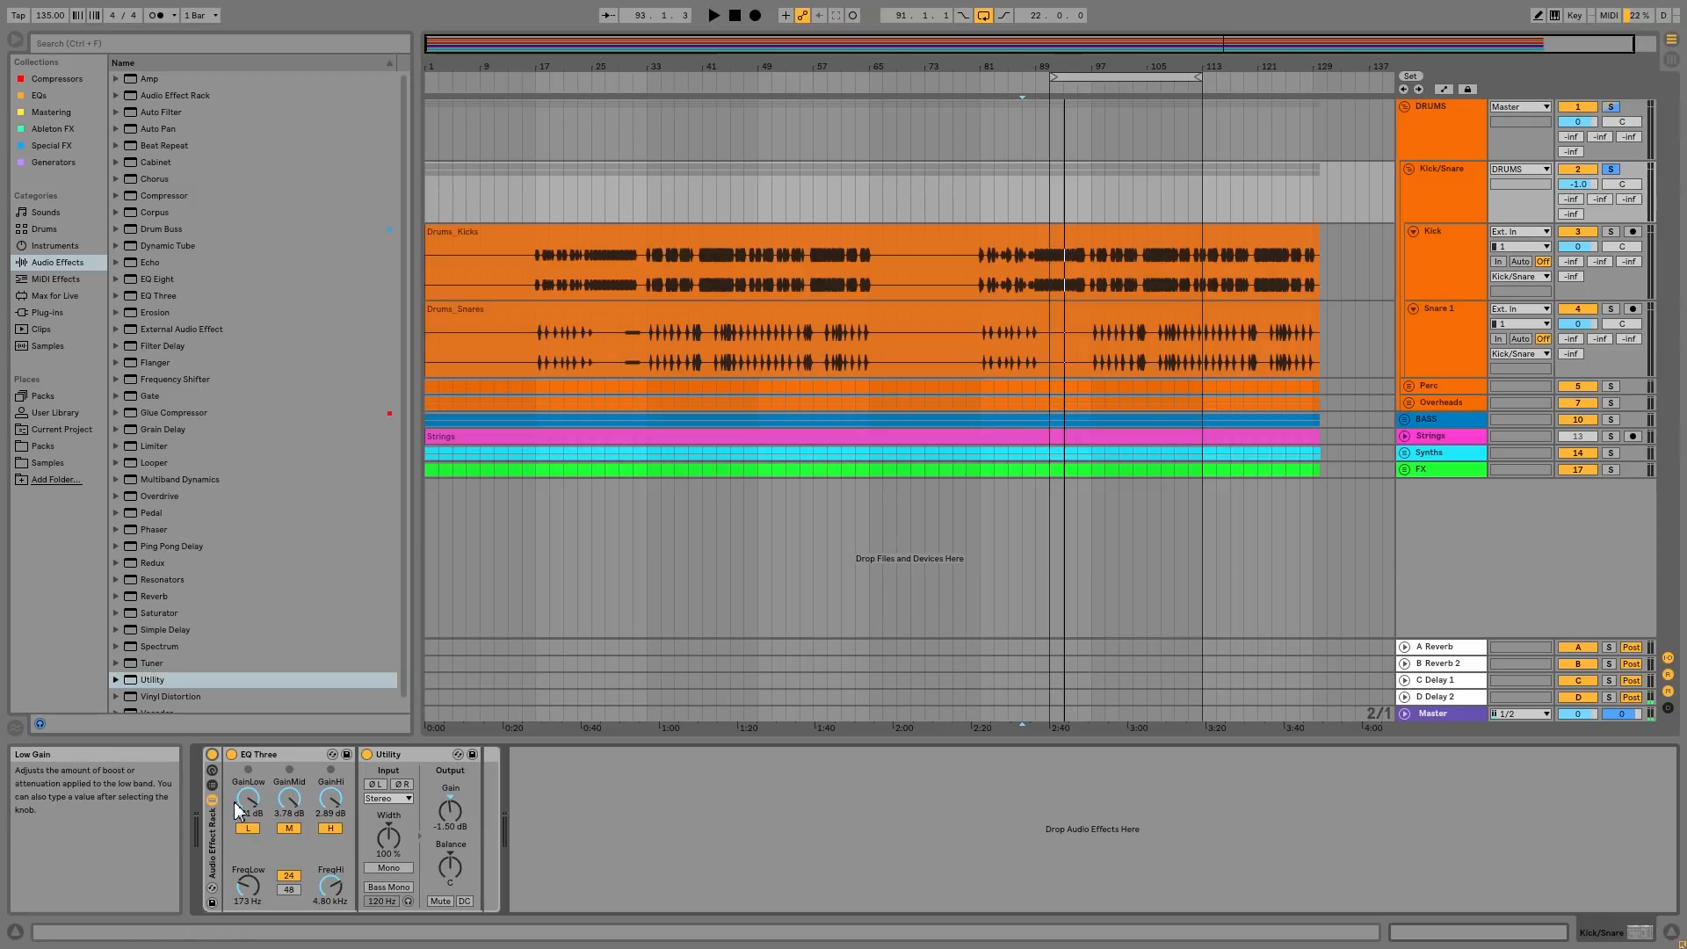
Add an EQ Eight after the Utility on the Master track
left_click(277, 758)
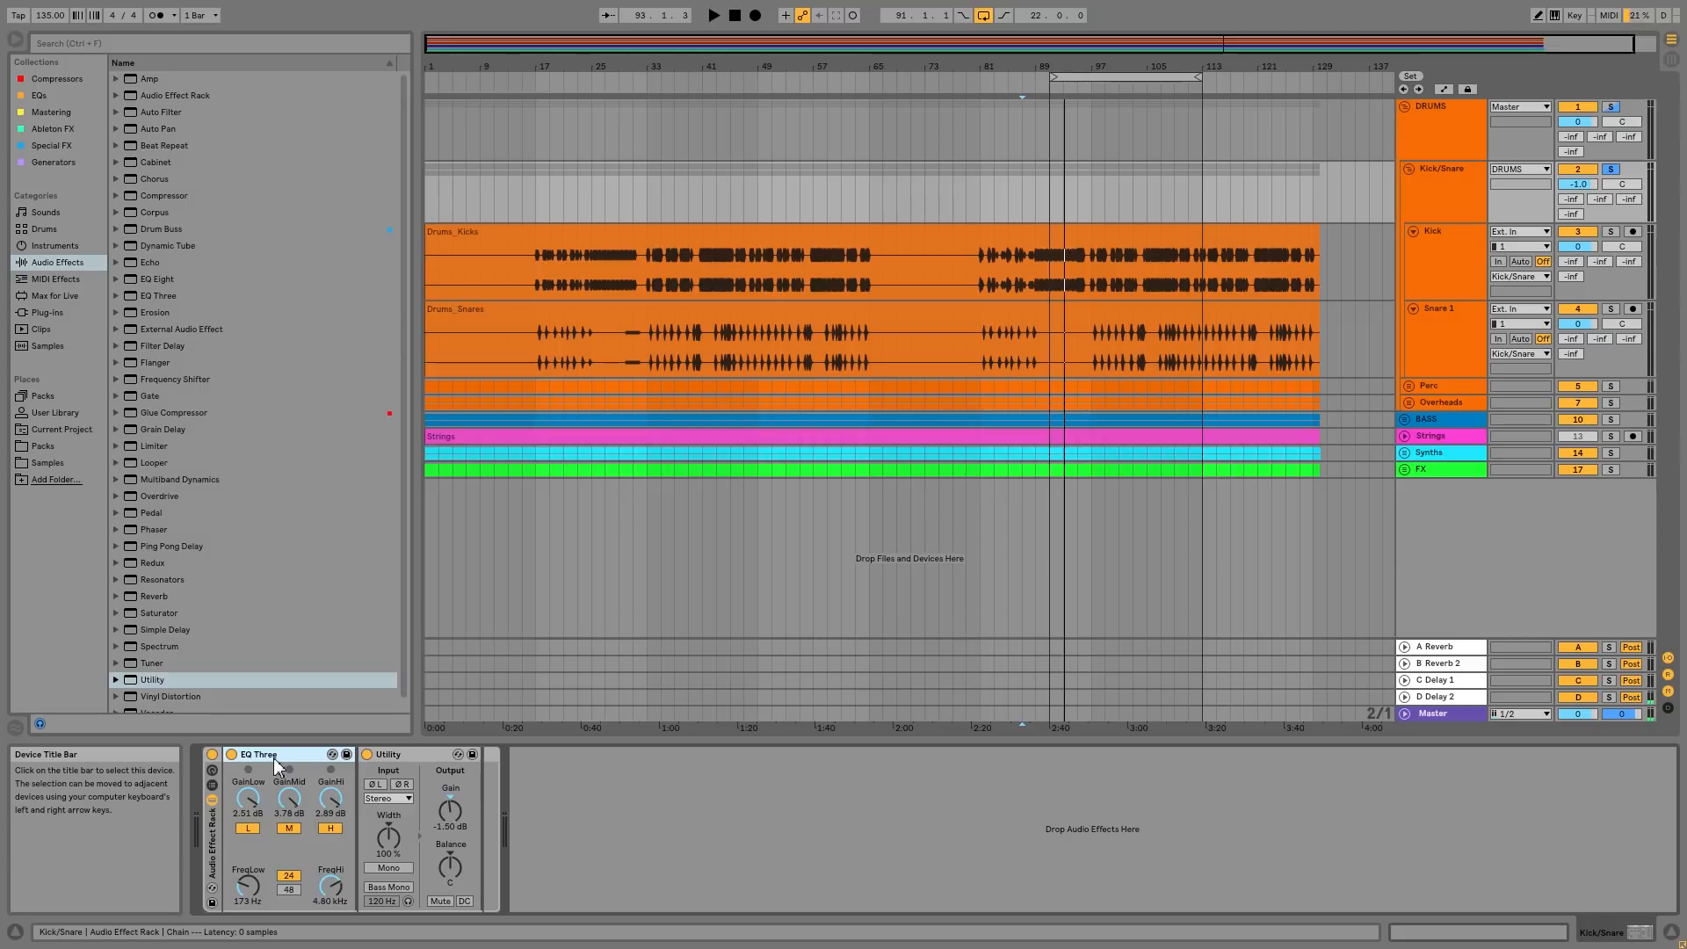
left_click(1446, 713)
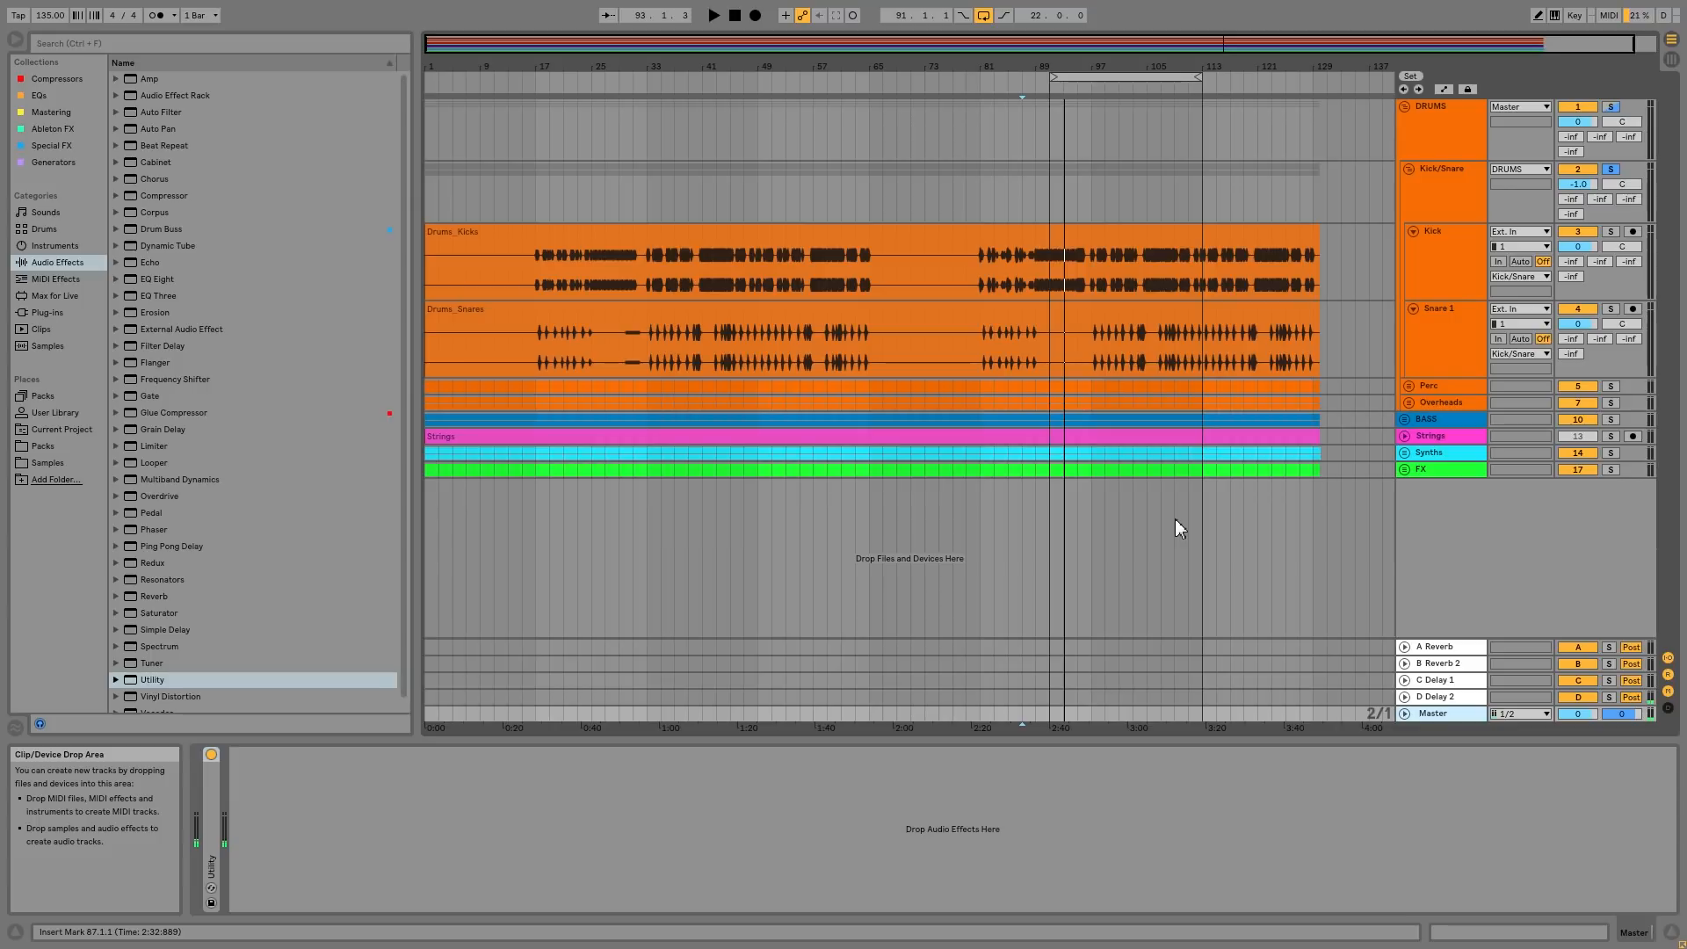
left_click(1476, 279)
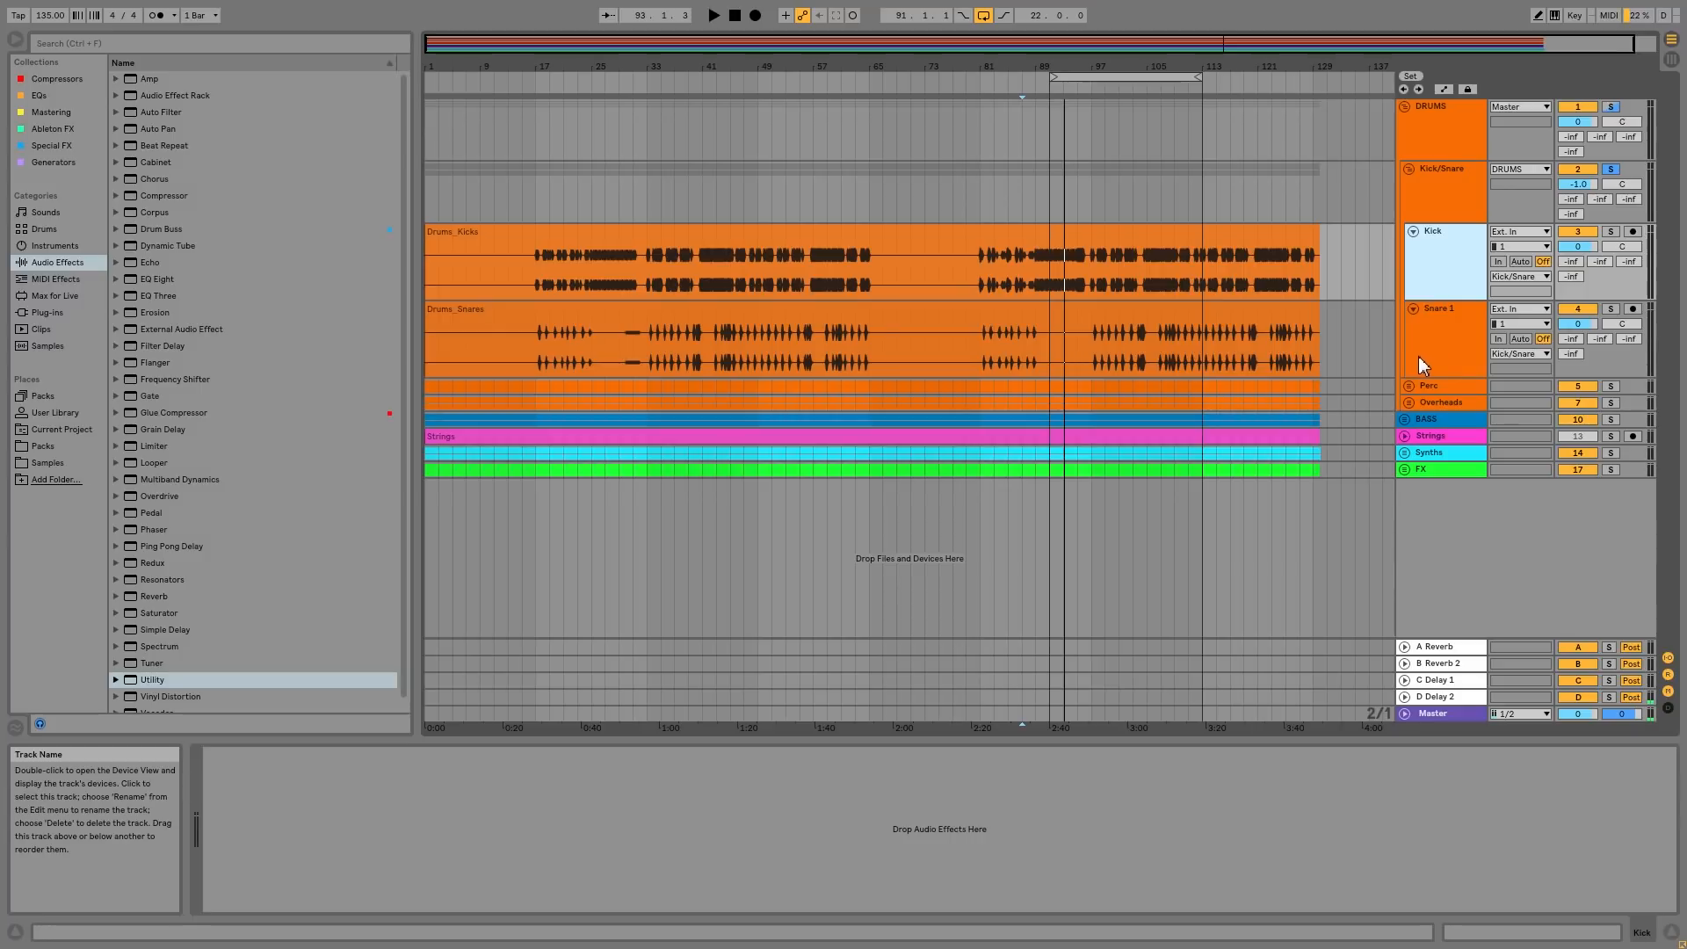
left_click(1416, 714)
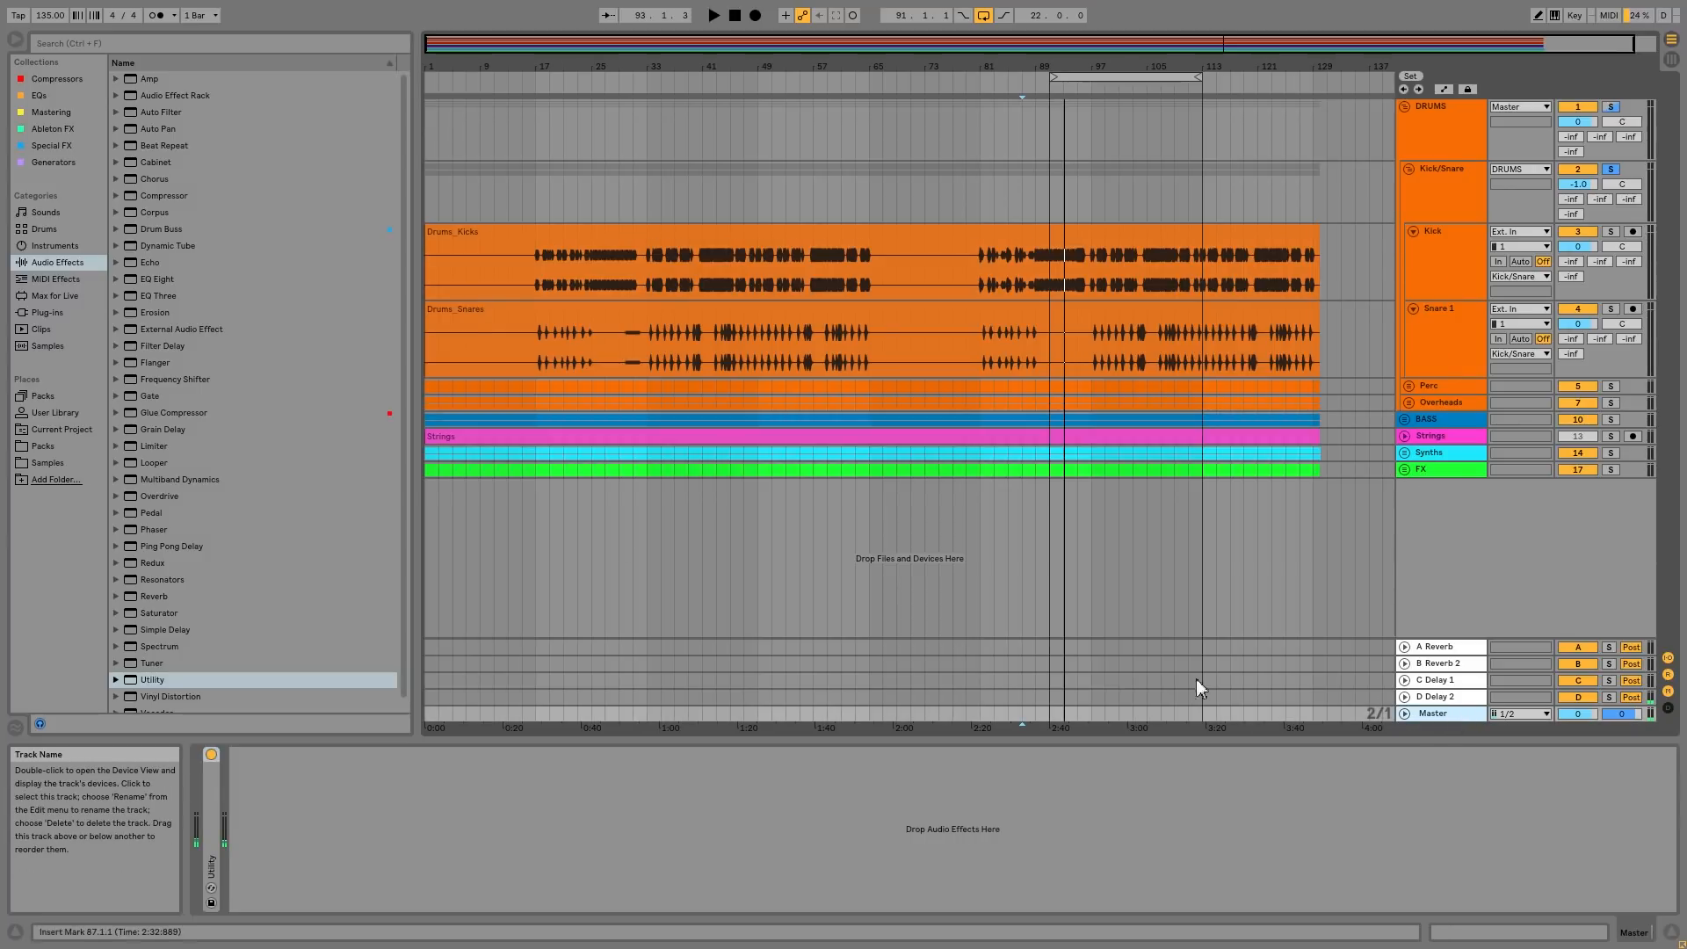
left_click_drag(157, 279, 455, 756)
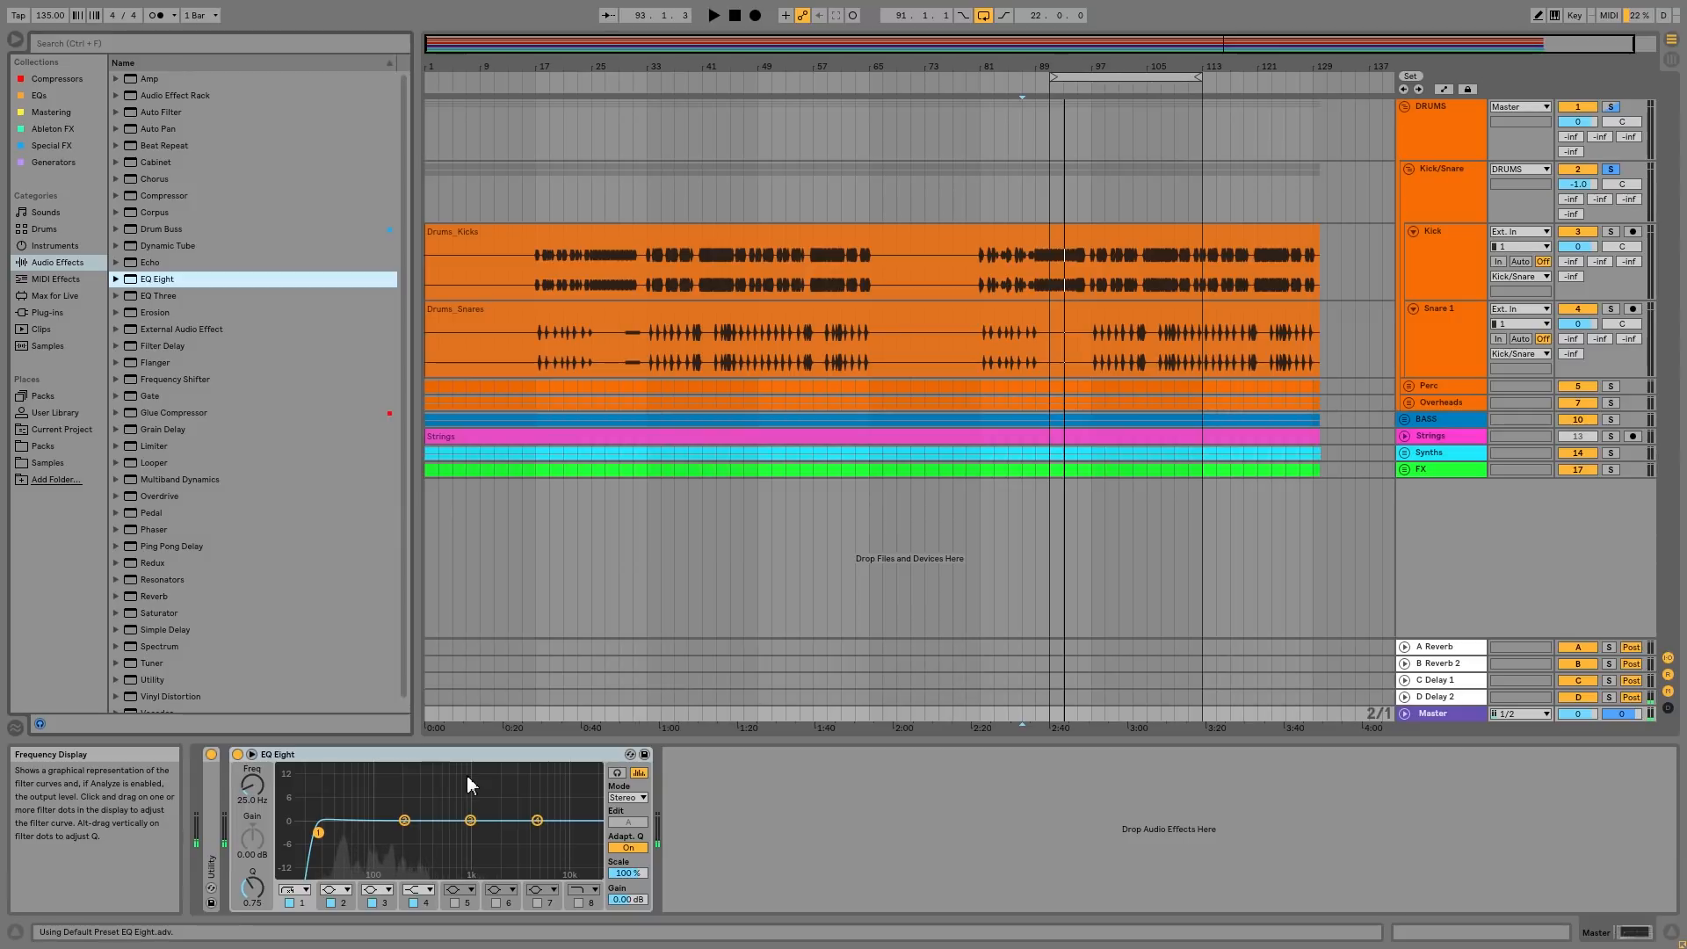
left_click(348, 756)
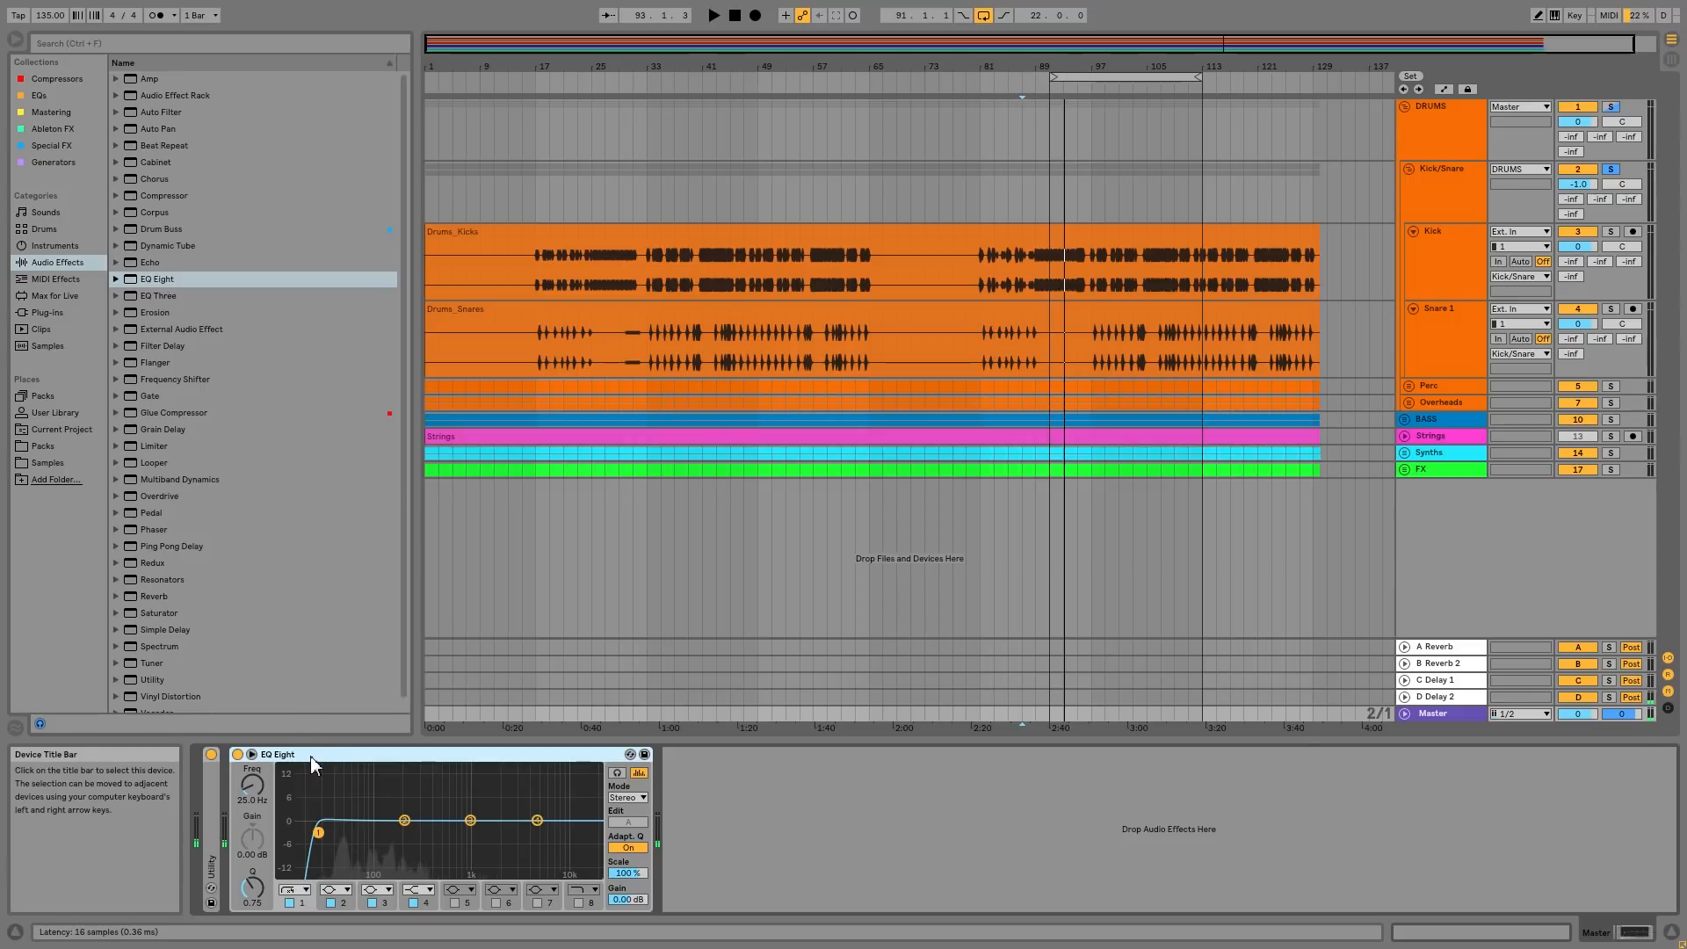
right_click(314, 765)
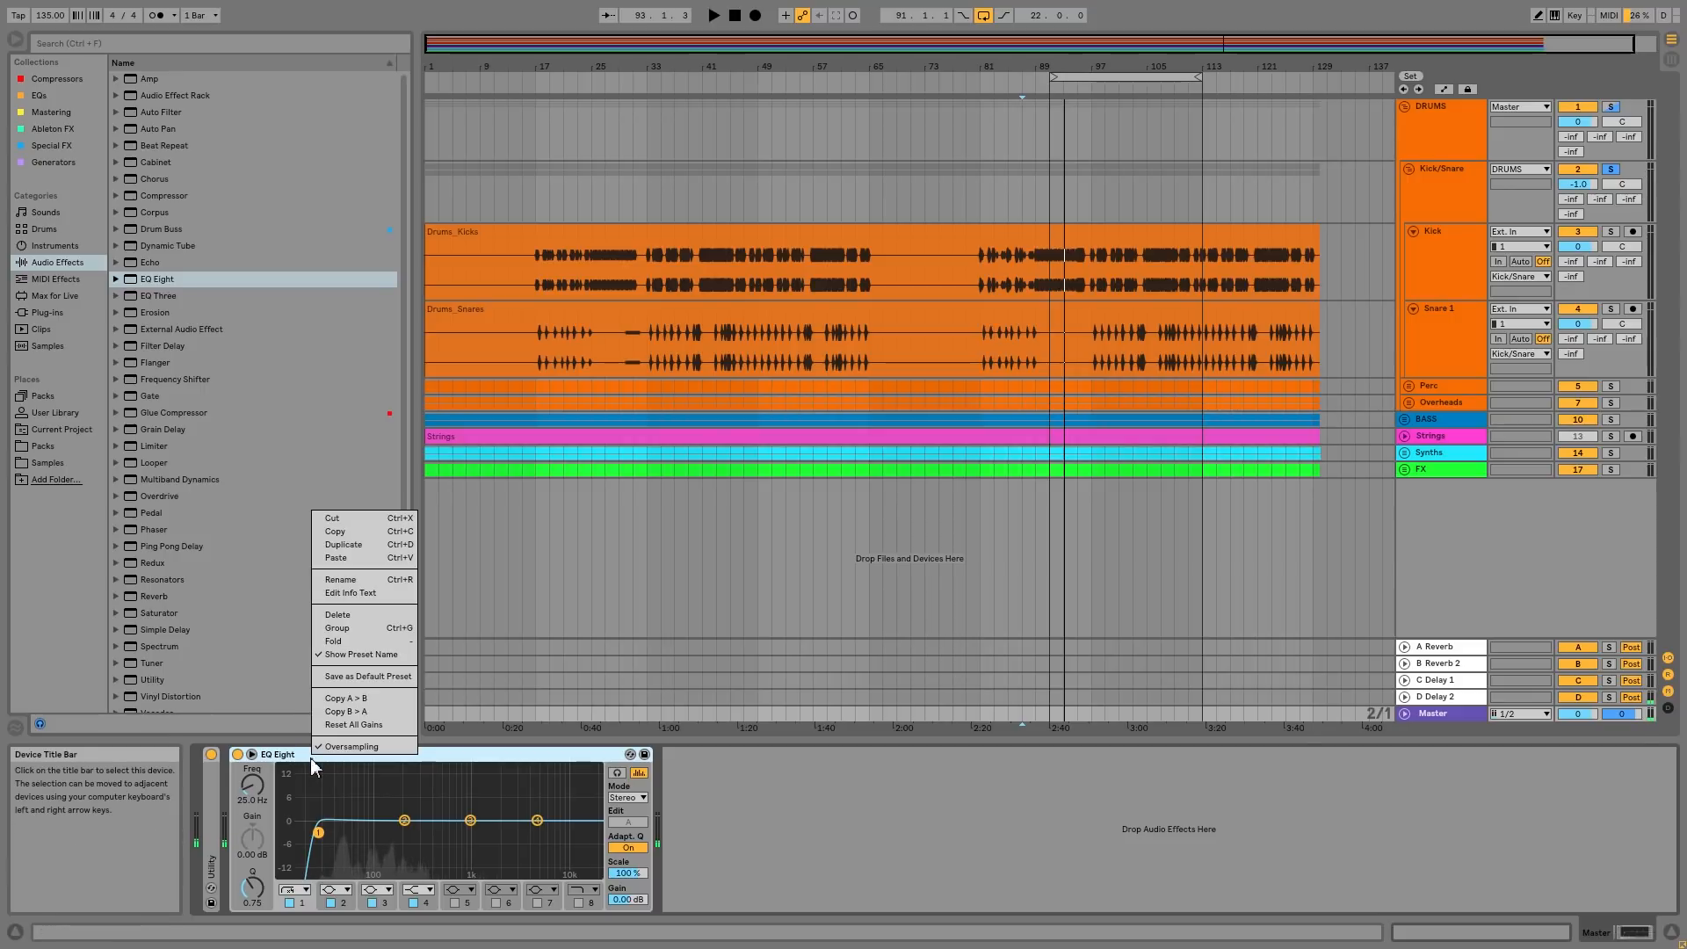
left_click(298, 758)
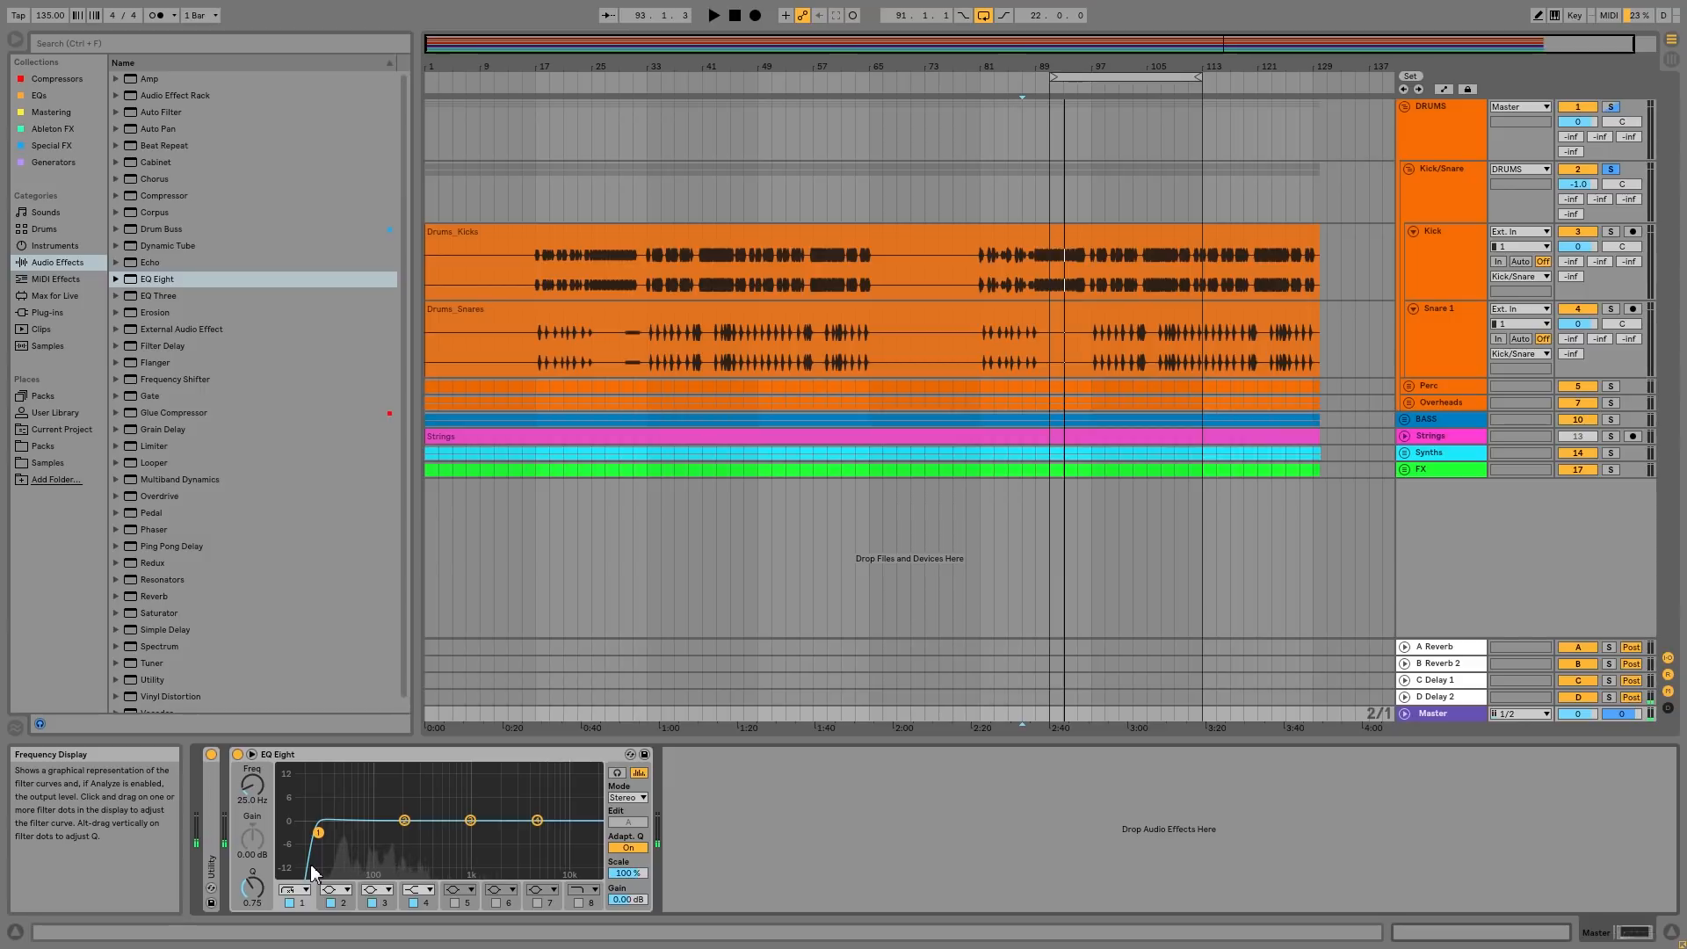
right_click(339, 762)
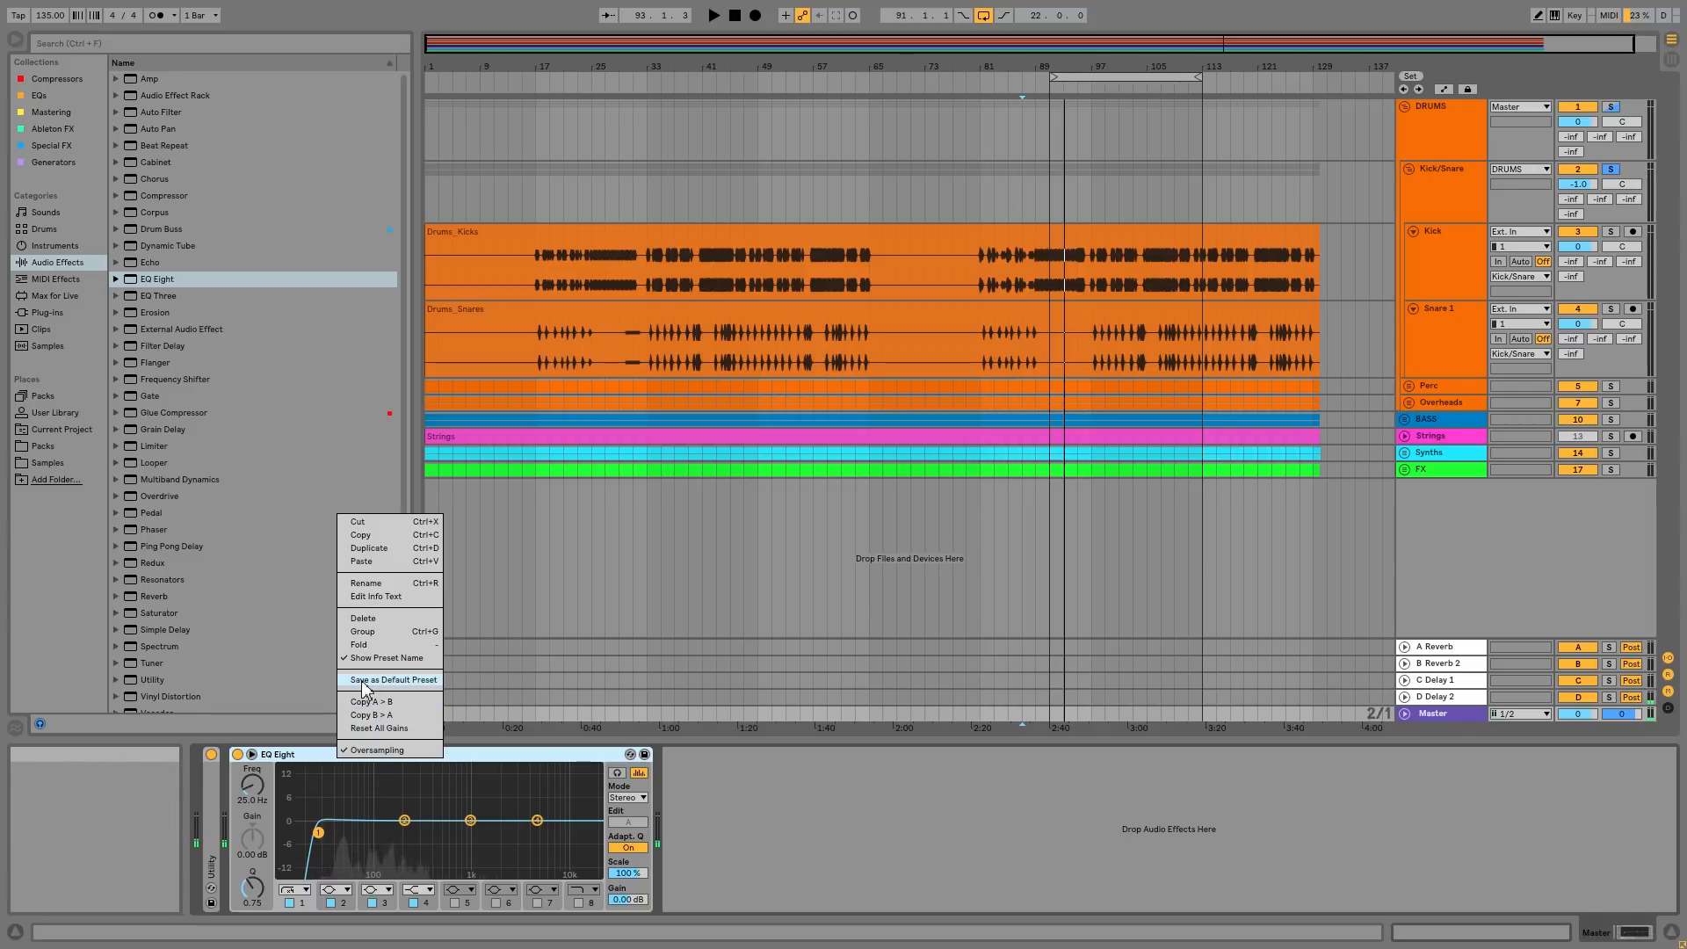
left_click(316, 760)
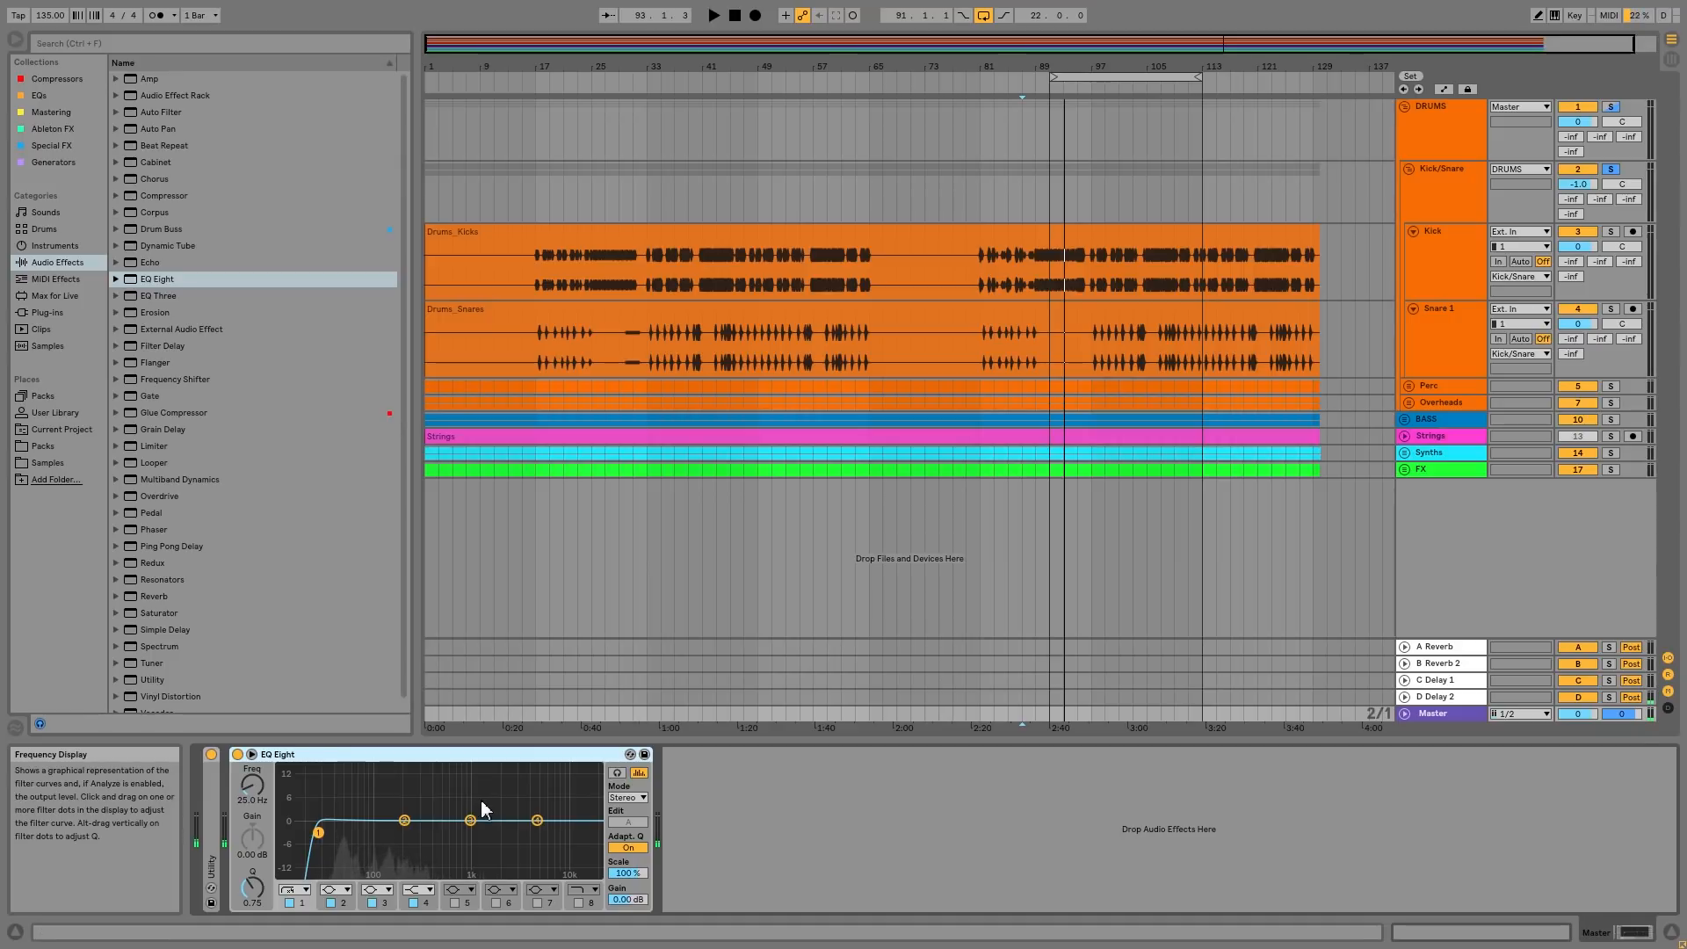
Set EQ Eight to M/S mode with the side channel open for editing, and unsolo the Kick/Snare group
left_click(627, 797)
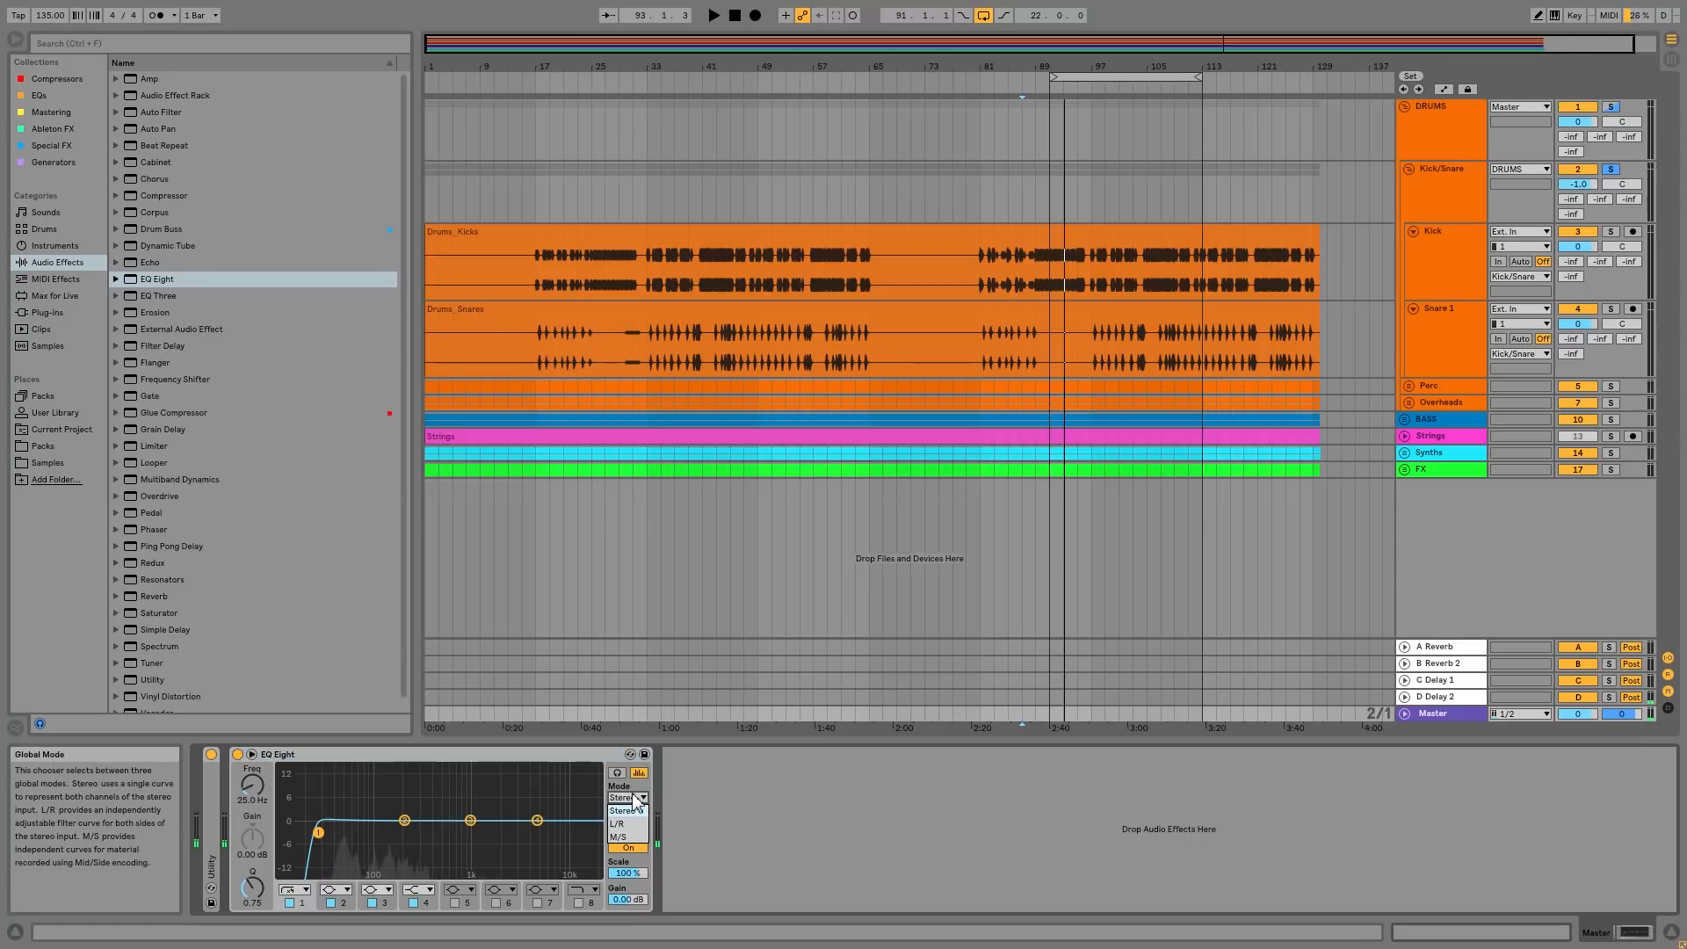
left_click(627, 838)
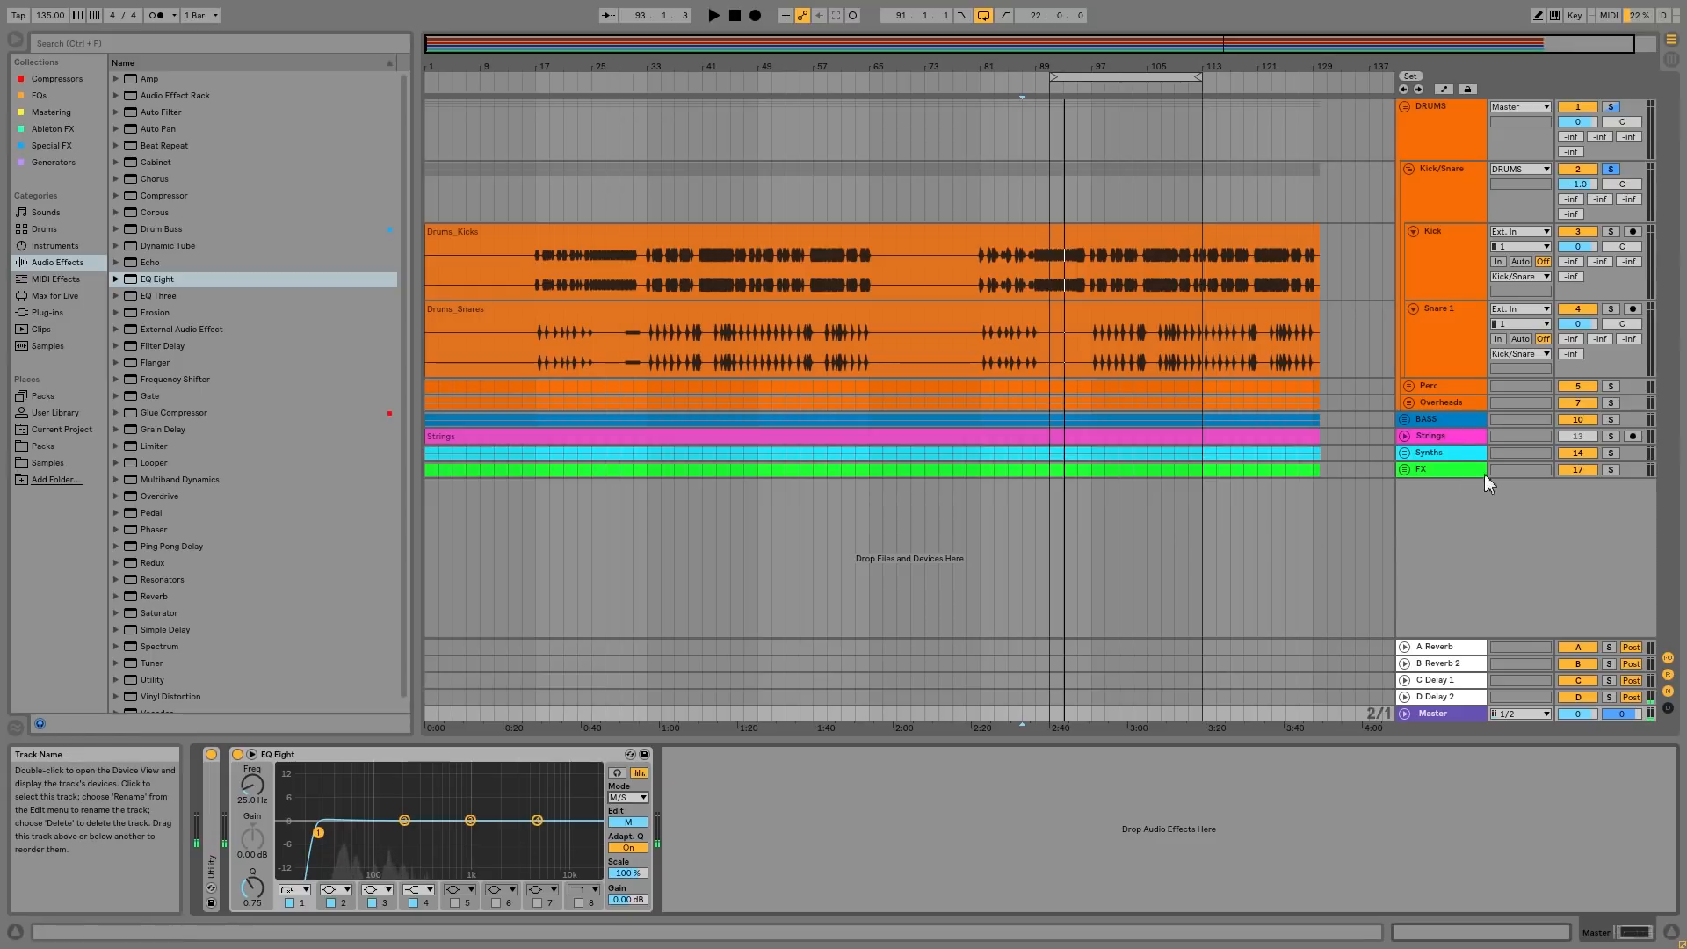
left_click(1612, 169)
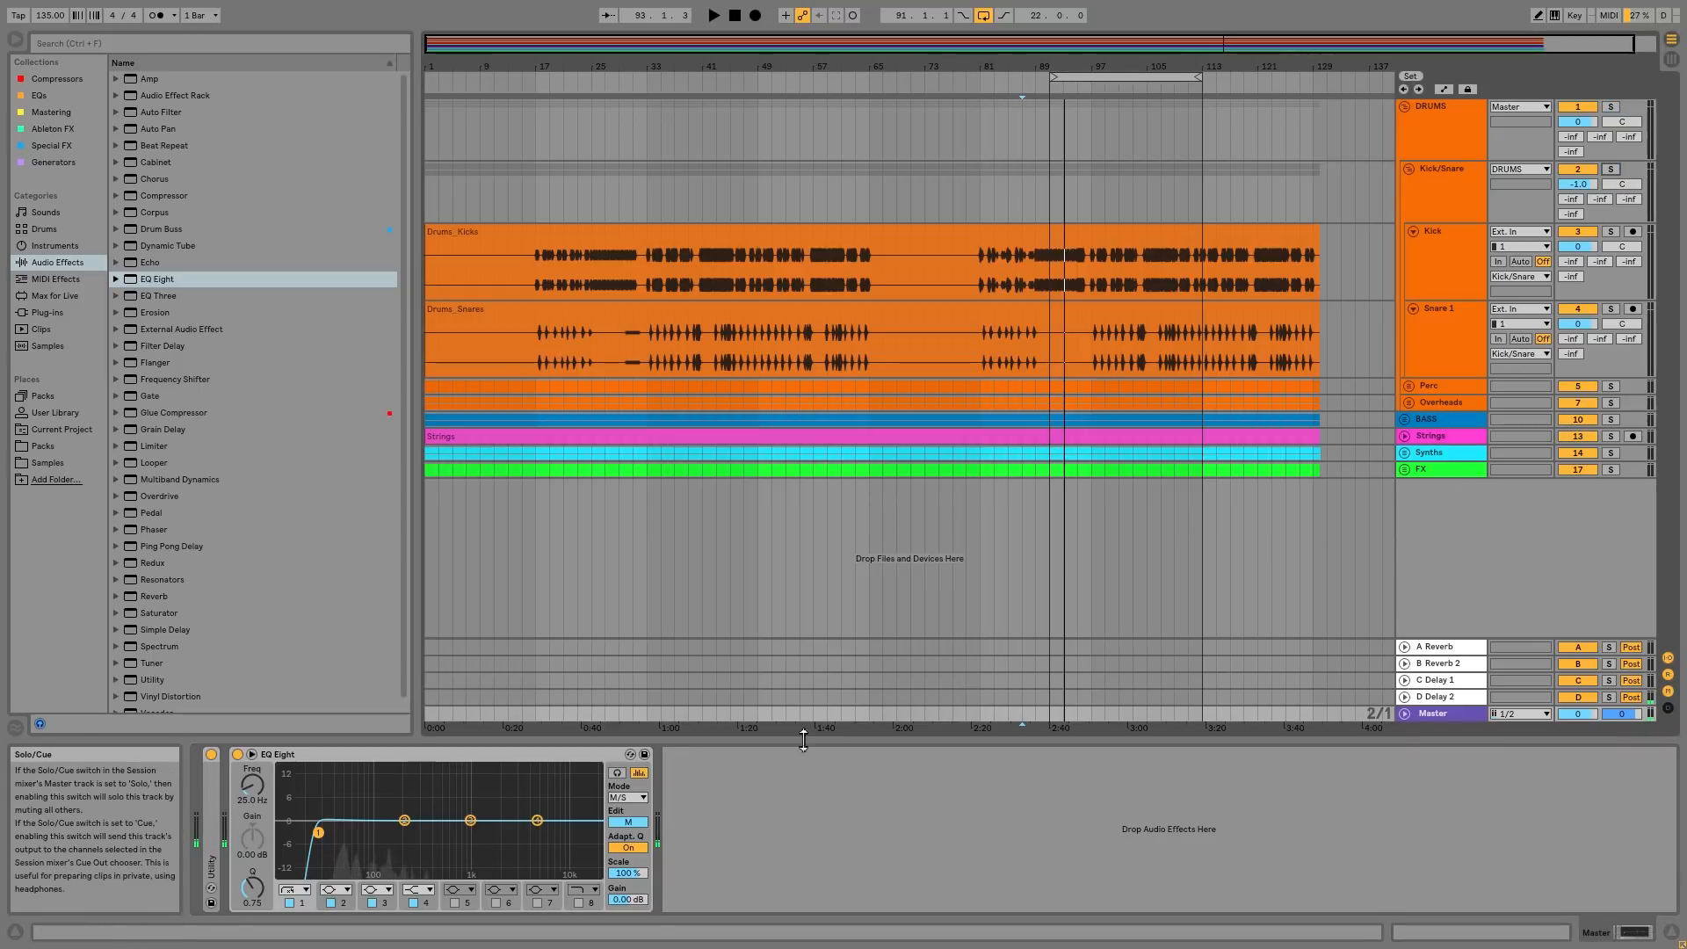
left_click(629, 824)
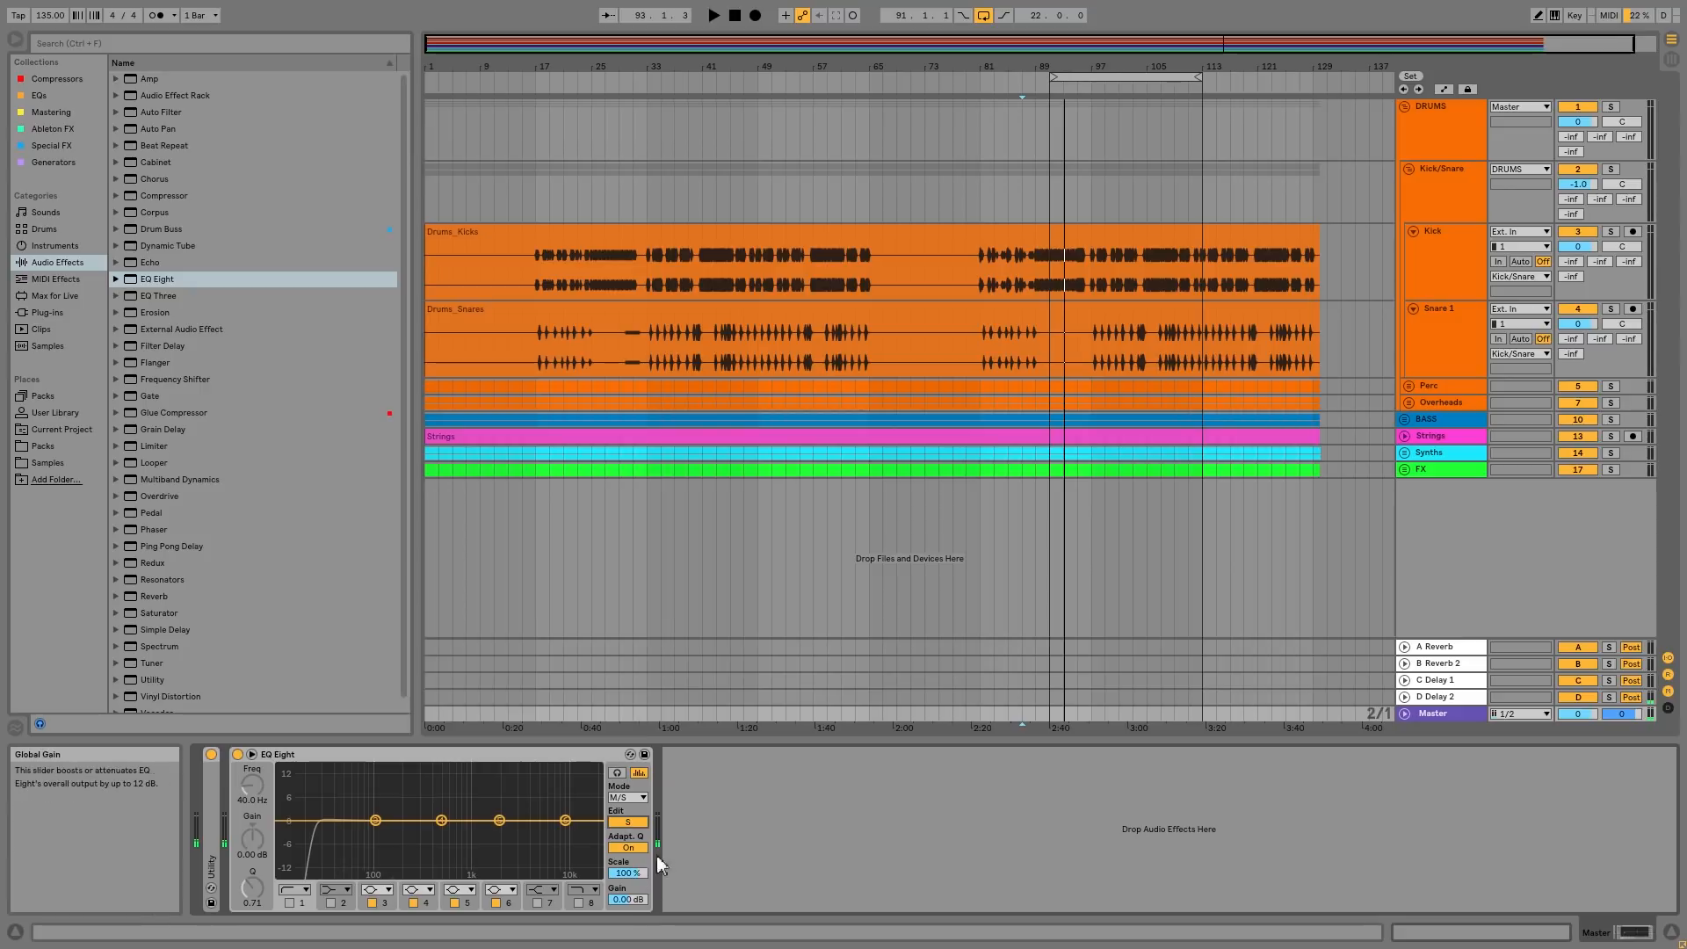
Enable EQ Eight's Audition mode during playback and boost side band 6 by 2.85 dB at 15.6 kHz
left_click(1090, 94)
left_click(1095, 321)
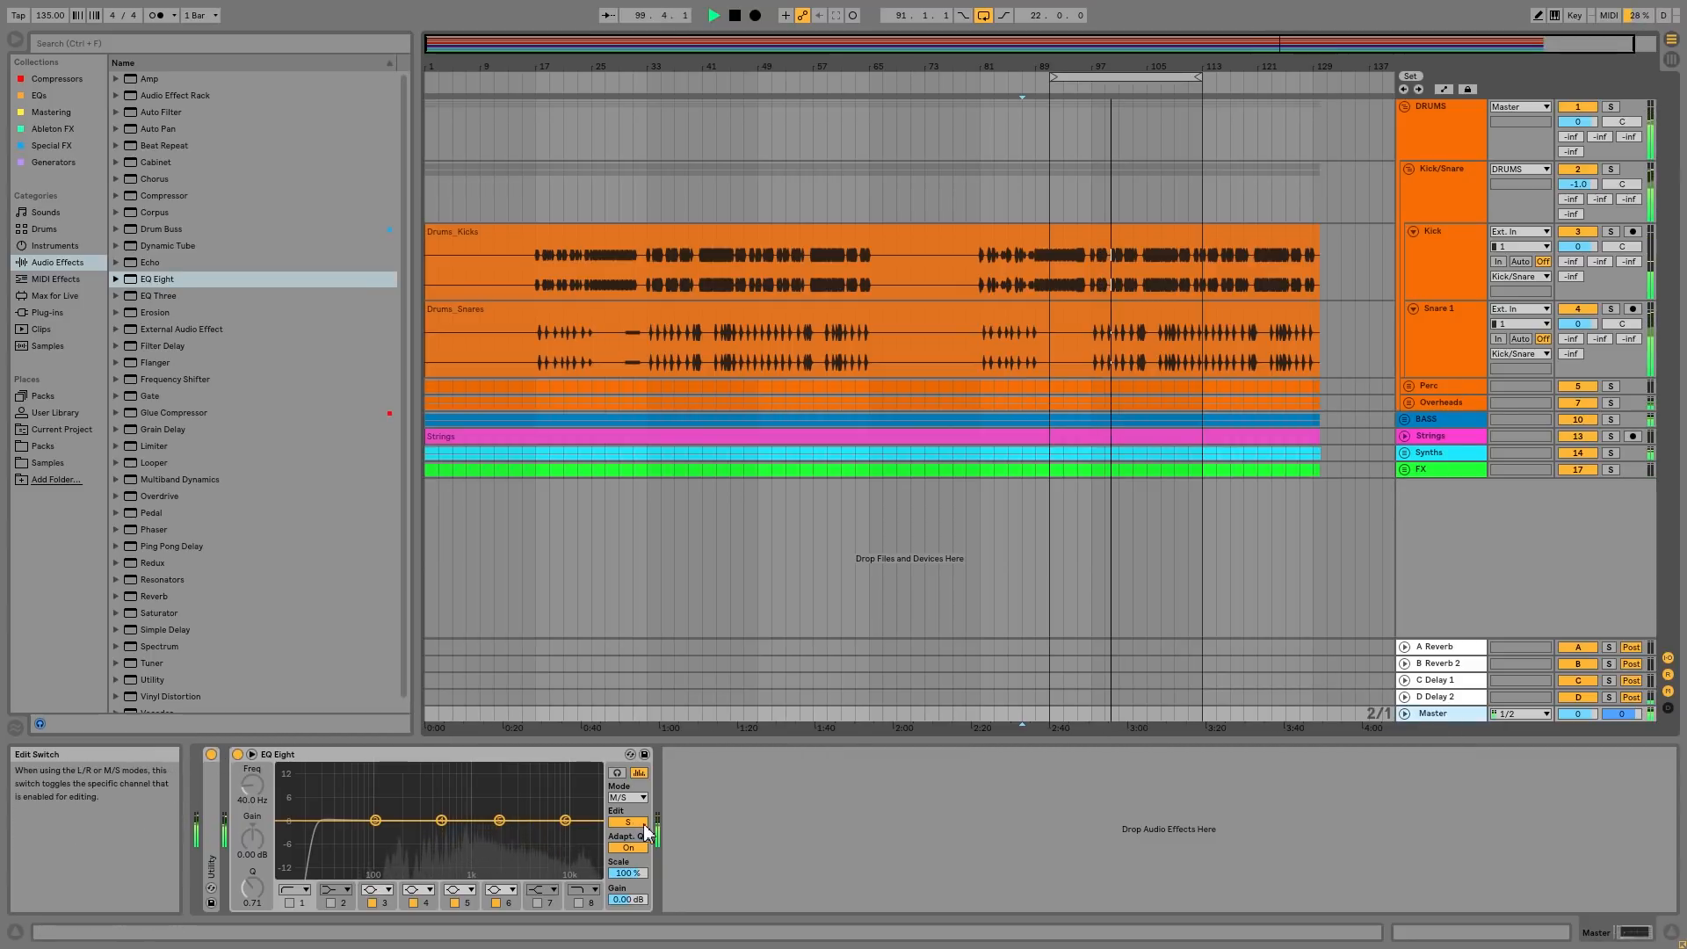
left_click(619, 773)
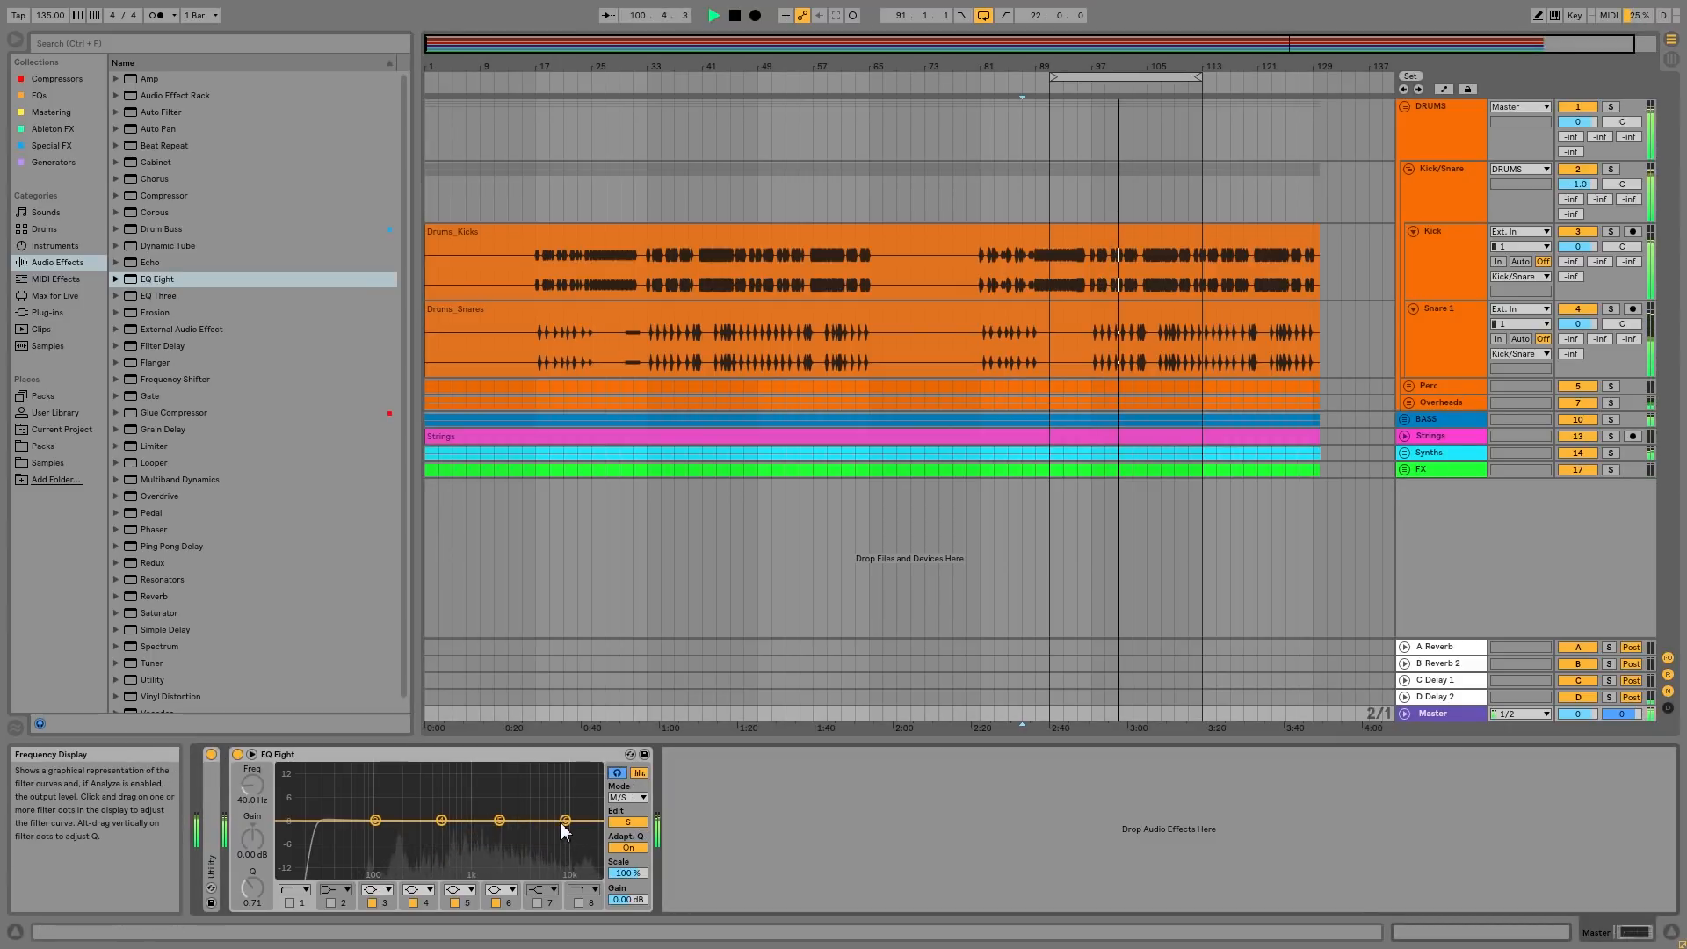
left_click_drag(563, 820, 598, 788)
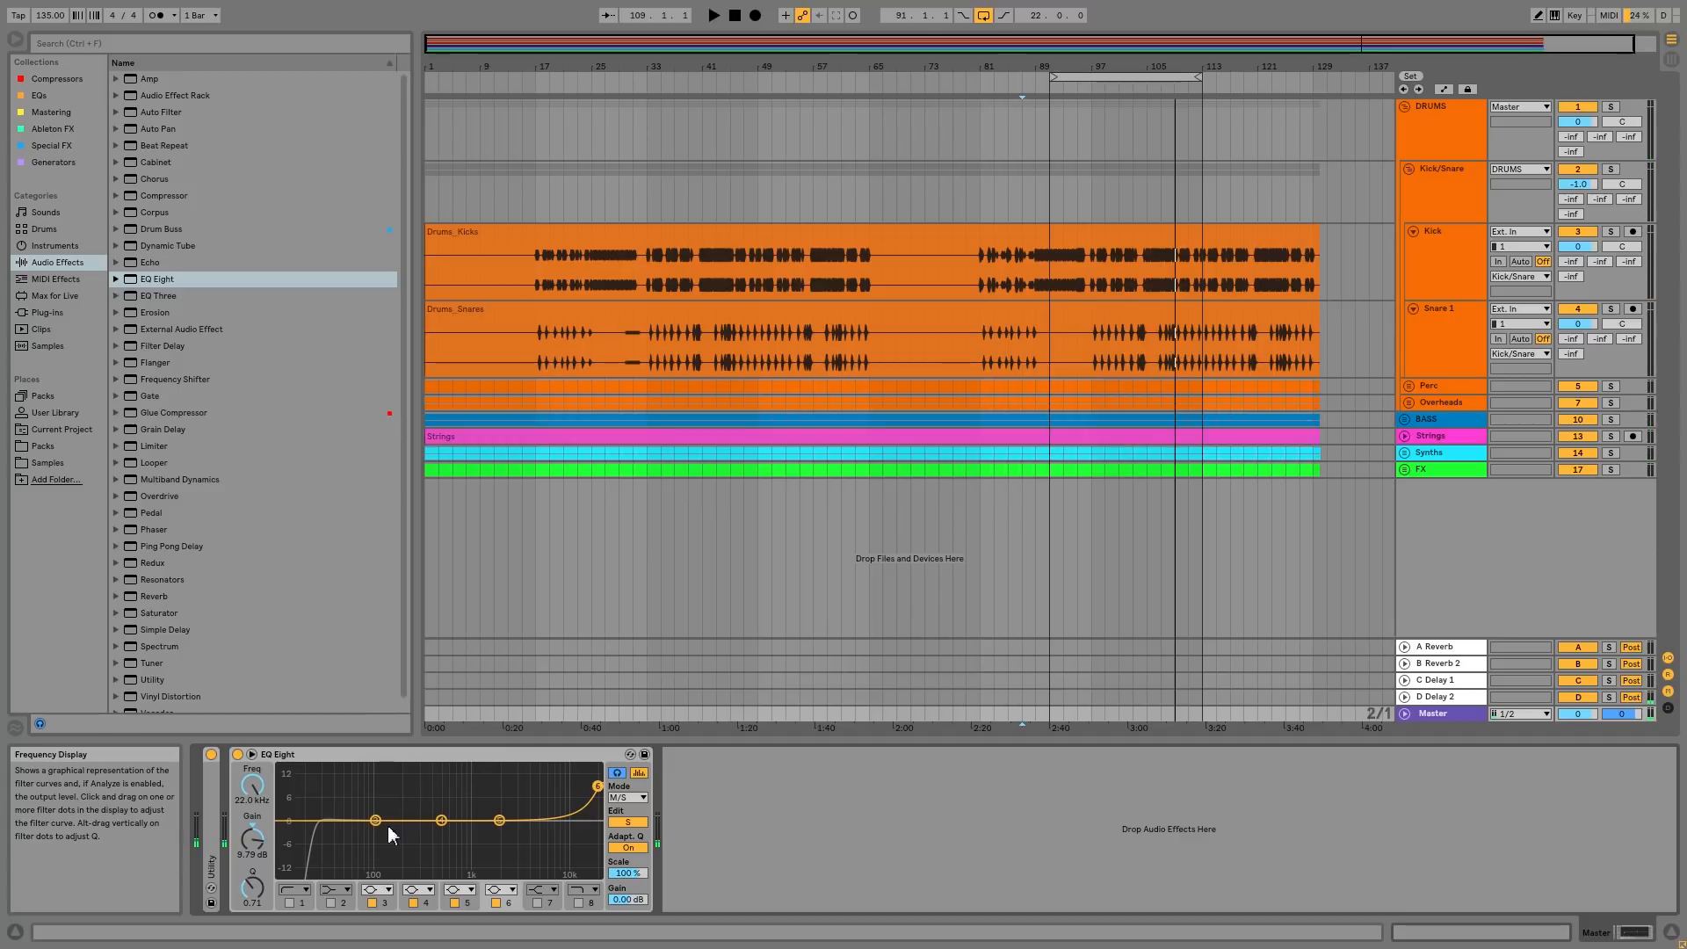
mouse_move(598, 786)
left_mouse_down()
mouse_move(488, 809)
mouse_move(557, 797)
mouse_move(500, 818)
mouse_move(446, 807)
mouse_move(596, 826)
mouse_move(583, 810)
left_mouse_up()
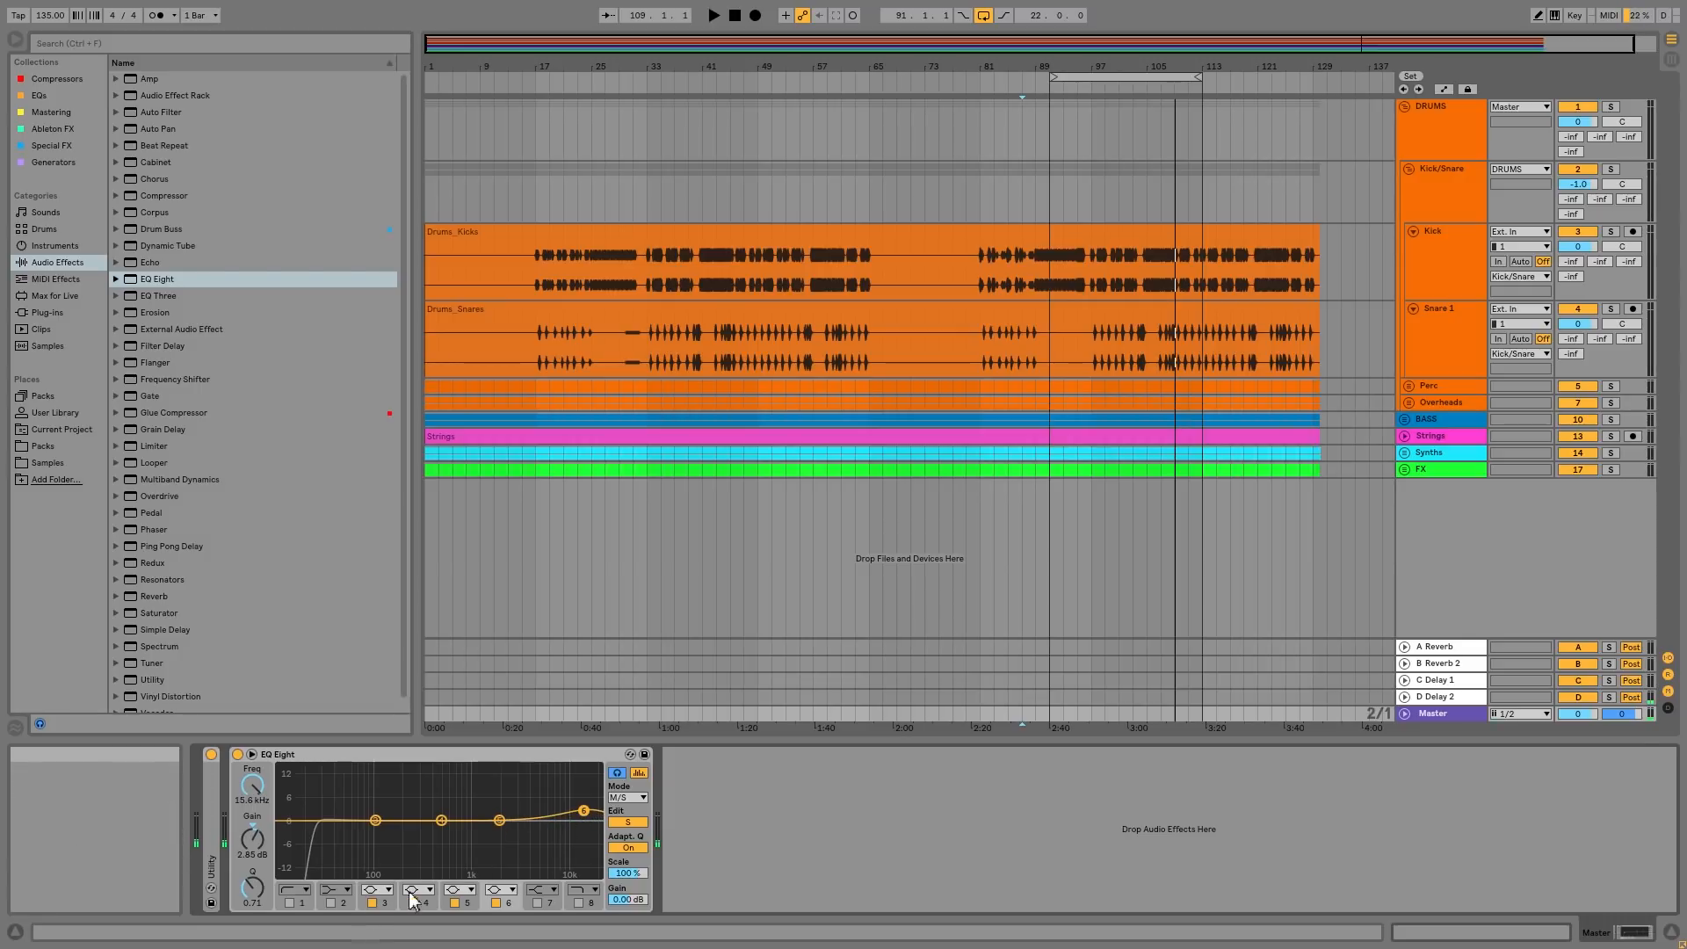
Change band 3 of EQ Eight's side channel to a low-cut filter at 261 Hz
left_click(376, 820)
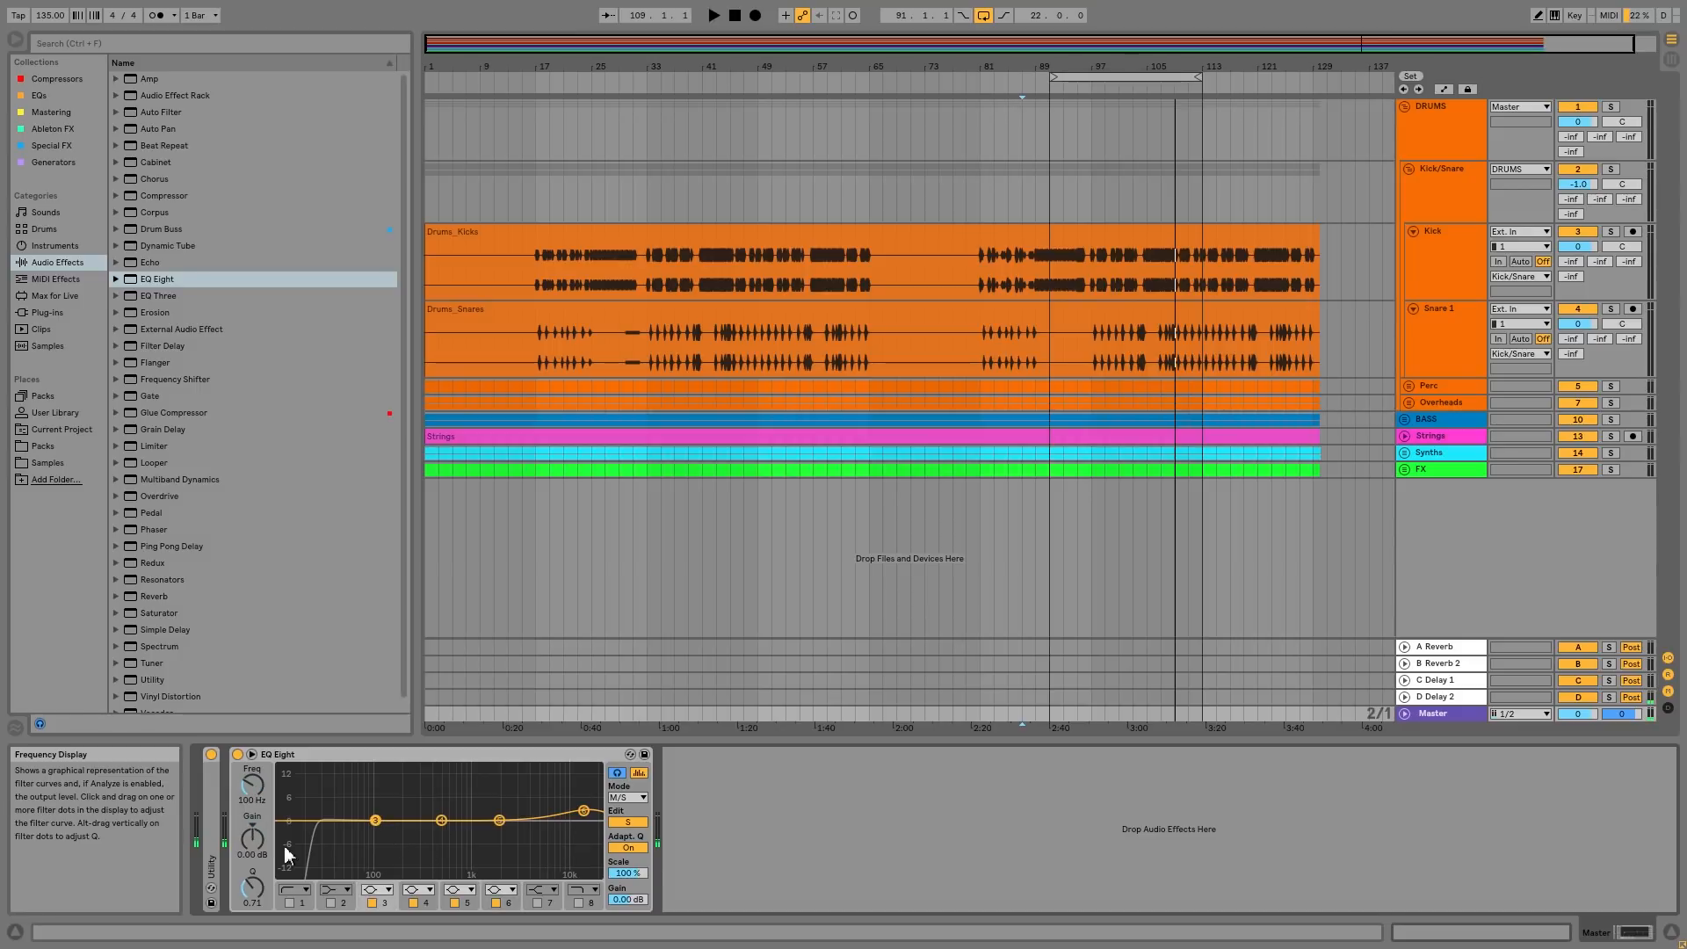
left_click(392, 891)
left_click(377, 796)
left_click_drag(374, 834, 415, 831)
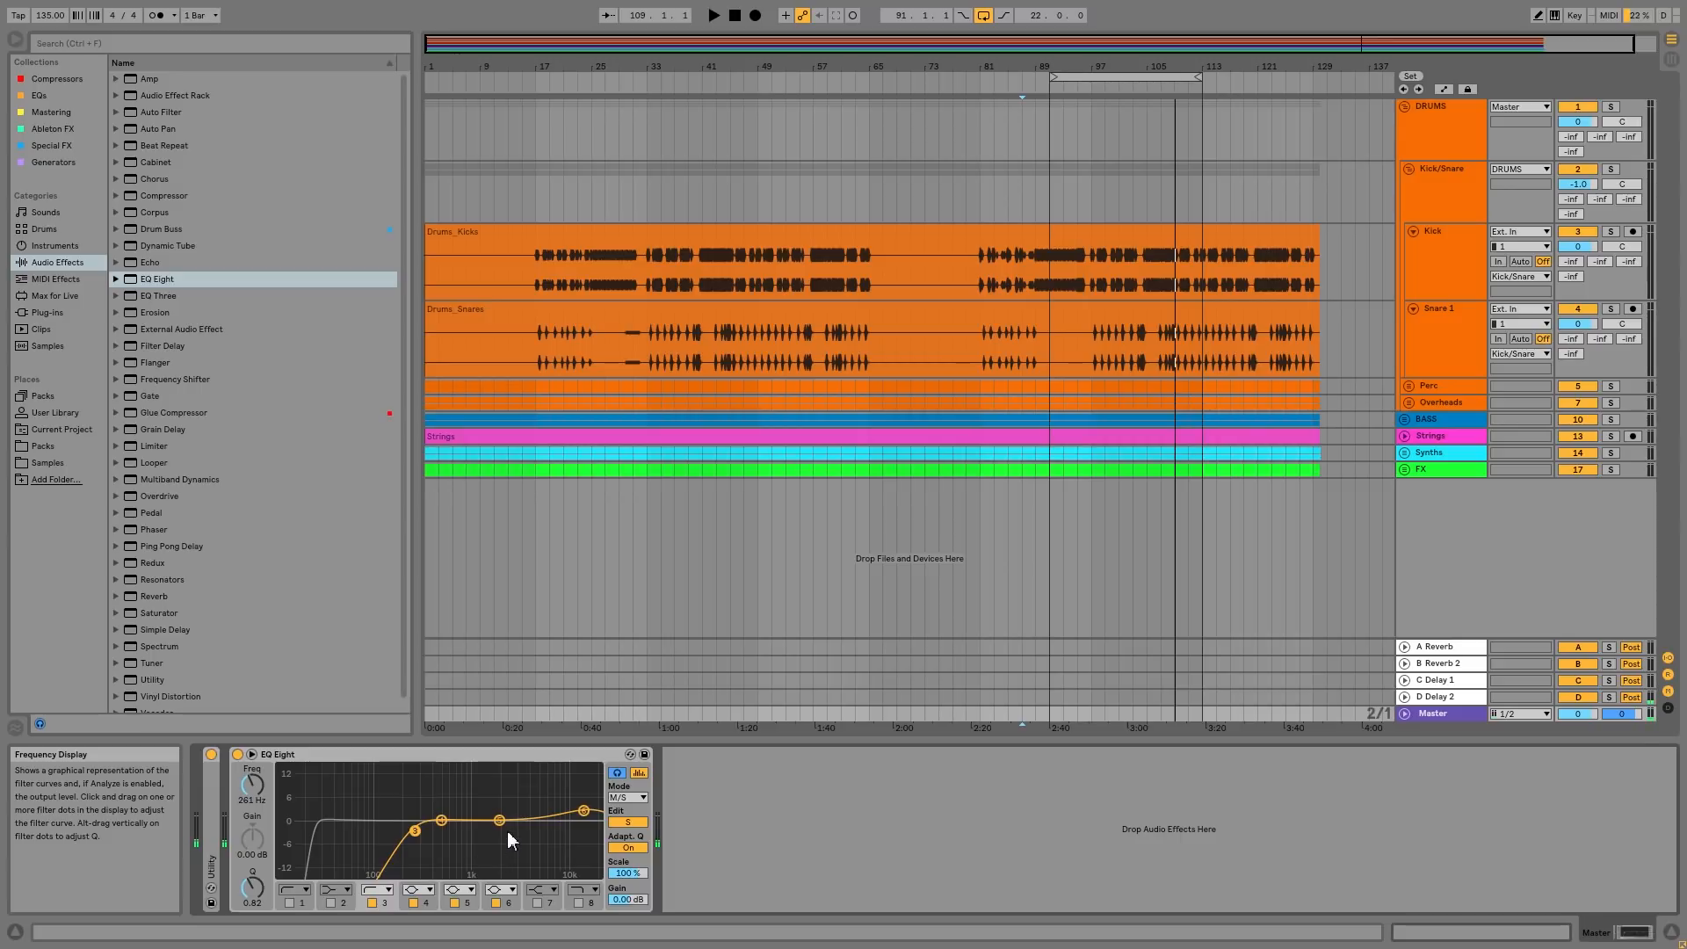
Set side band 6 to 1.61 dB at 15.3 kHz and side band 5 to 0.12 dB at 2.11 kHz
left_click_drag(584, 810, 582, 814)
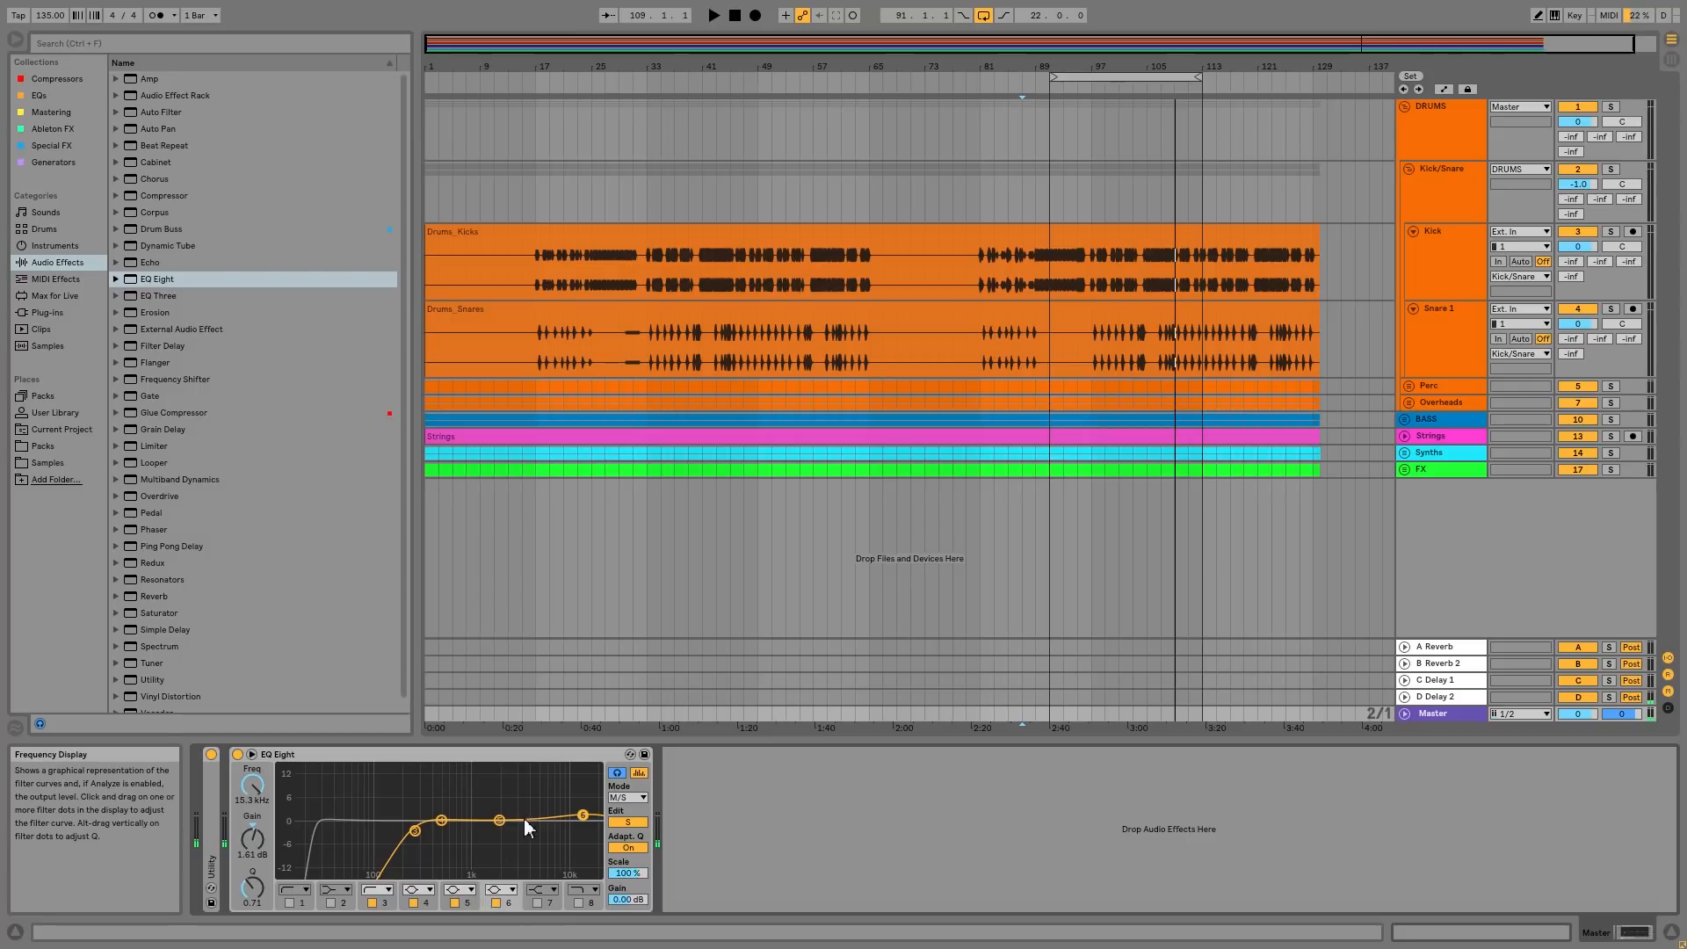
mouse_move(499, 820)
left_mouse_down()
mouse_move(509, 803)
mouse_move(486, 823)
left_mouse_up()
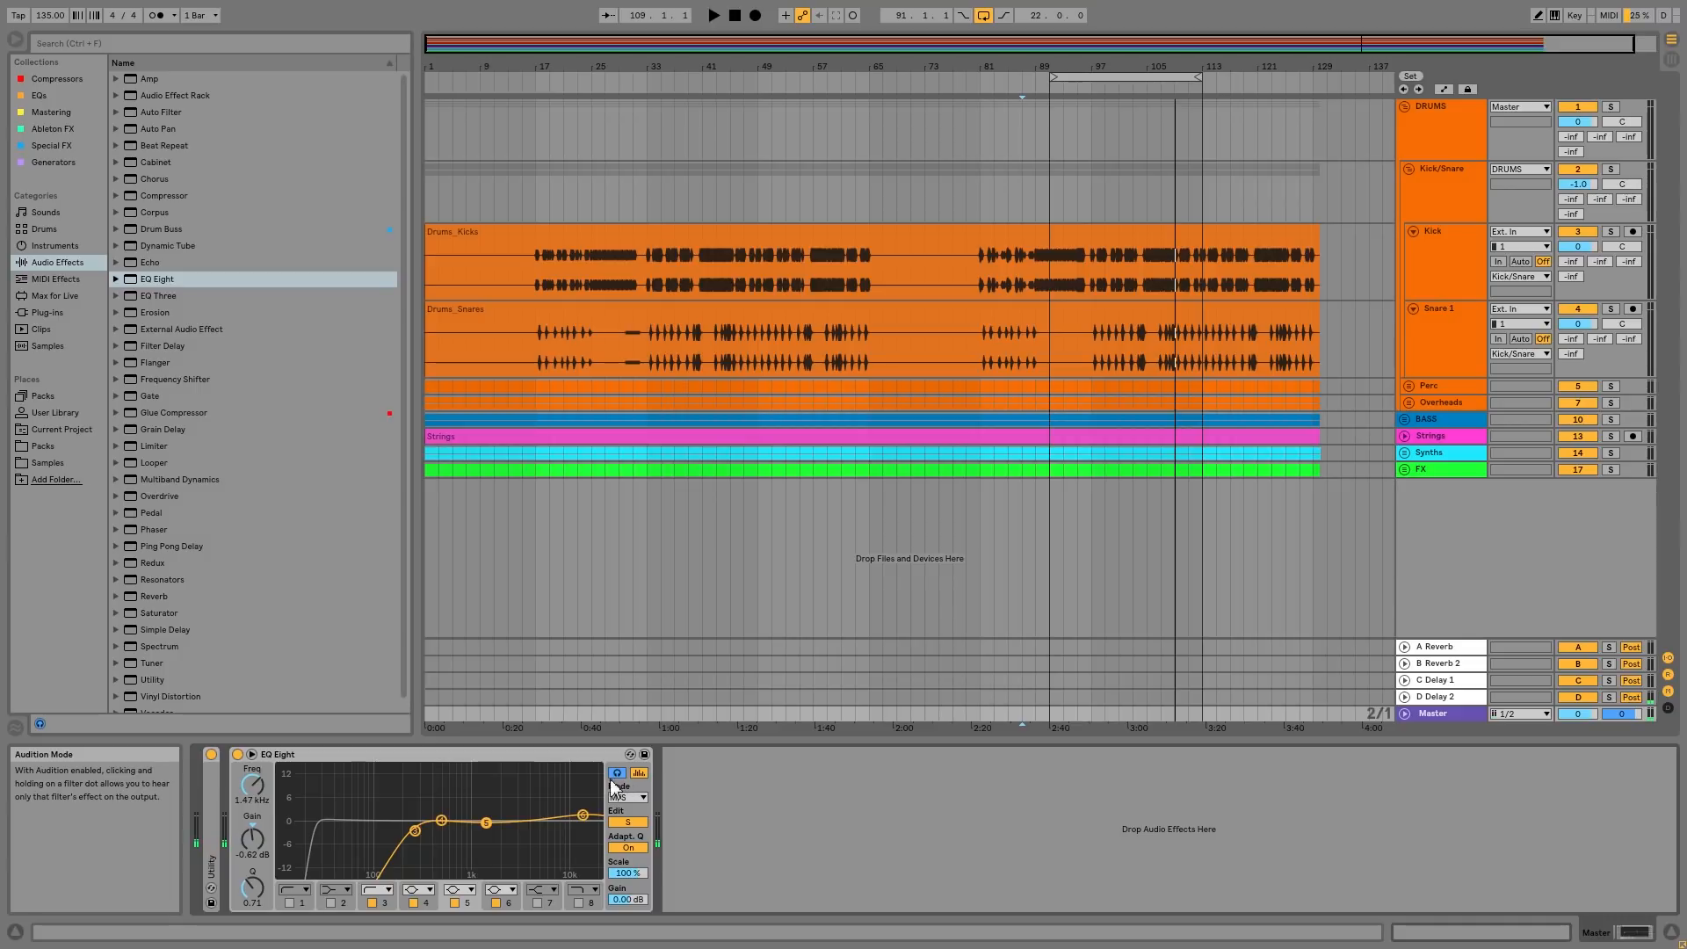
mouse_move(486, 823)
left_mouse_down()
mouse_move(486, 808)
mouse_move(500, 820)
left_mouse_up()
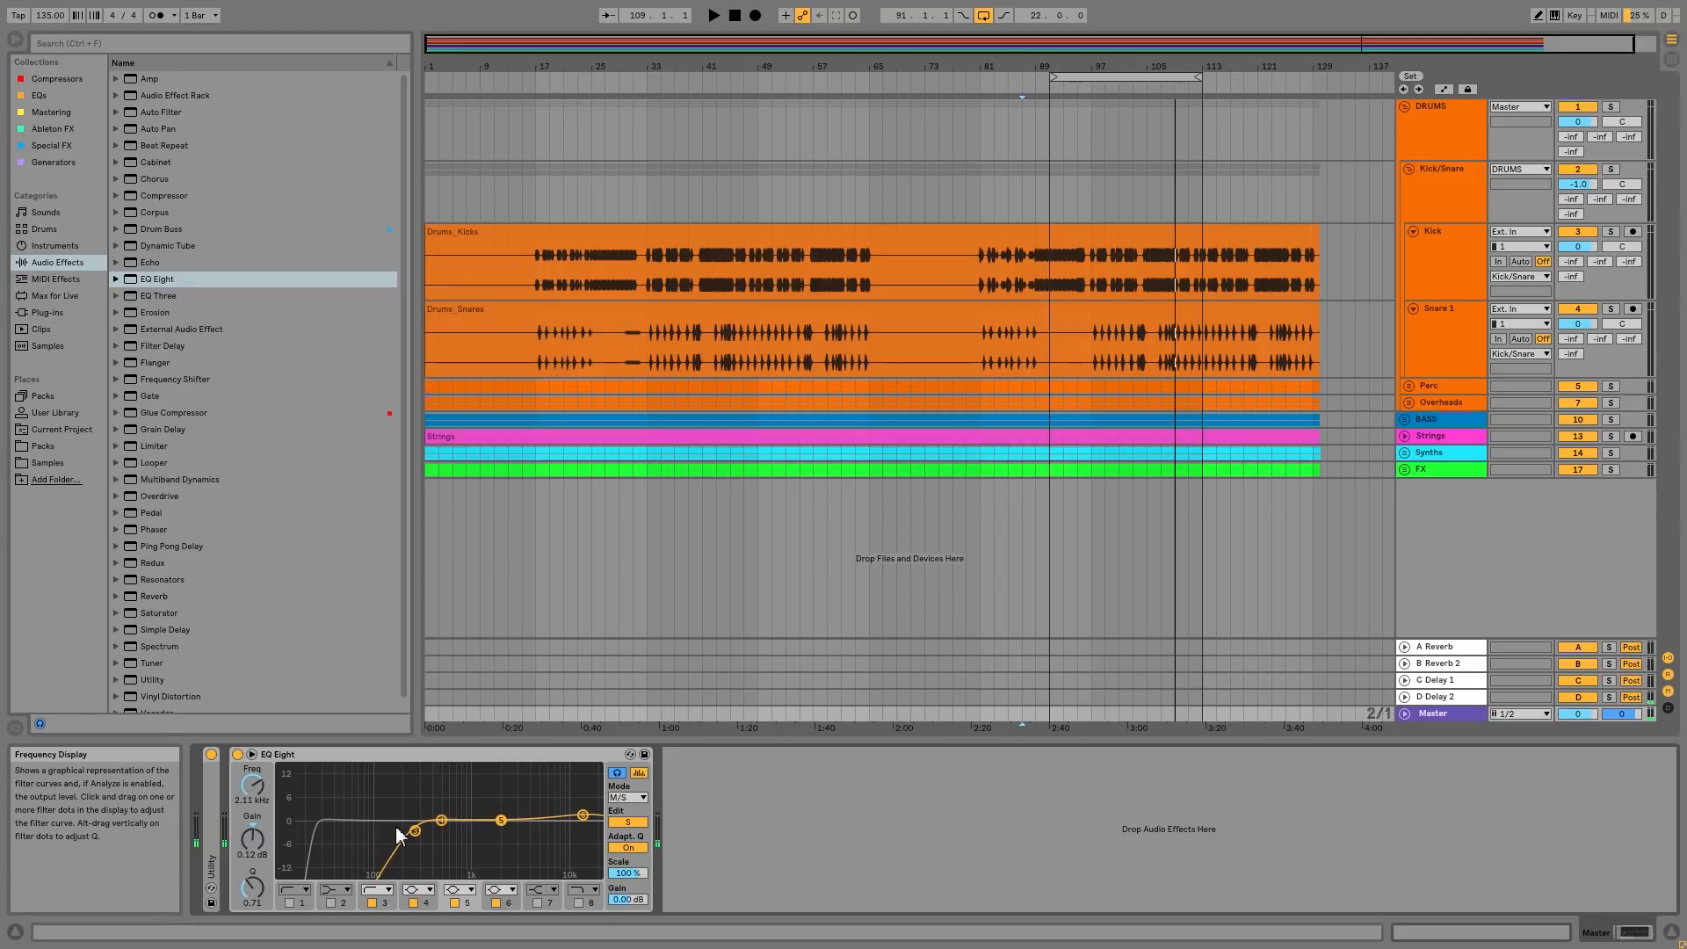
Switch EQ Eight back to editing the mid channel and unfold the Master track's Utility
left_click(627, 822)
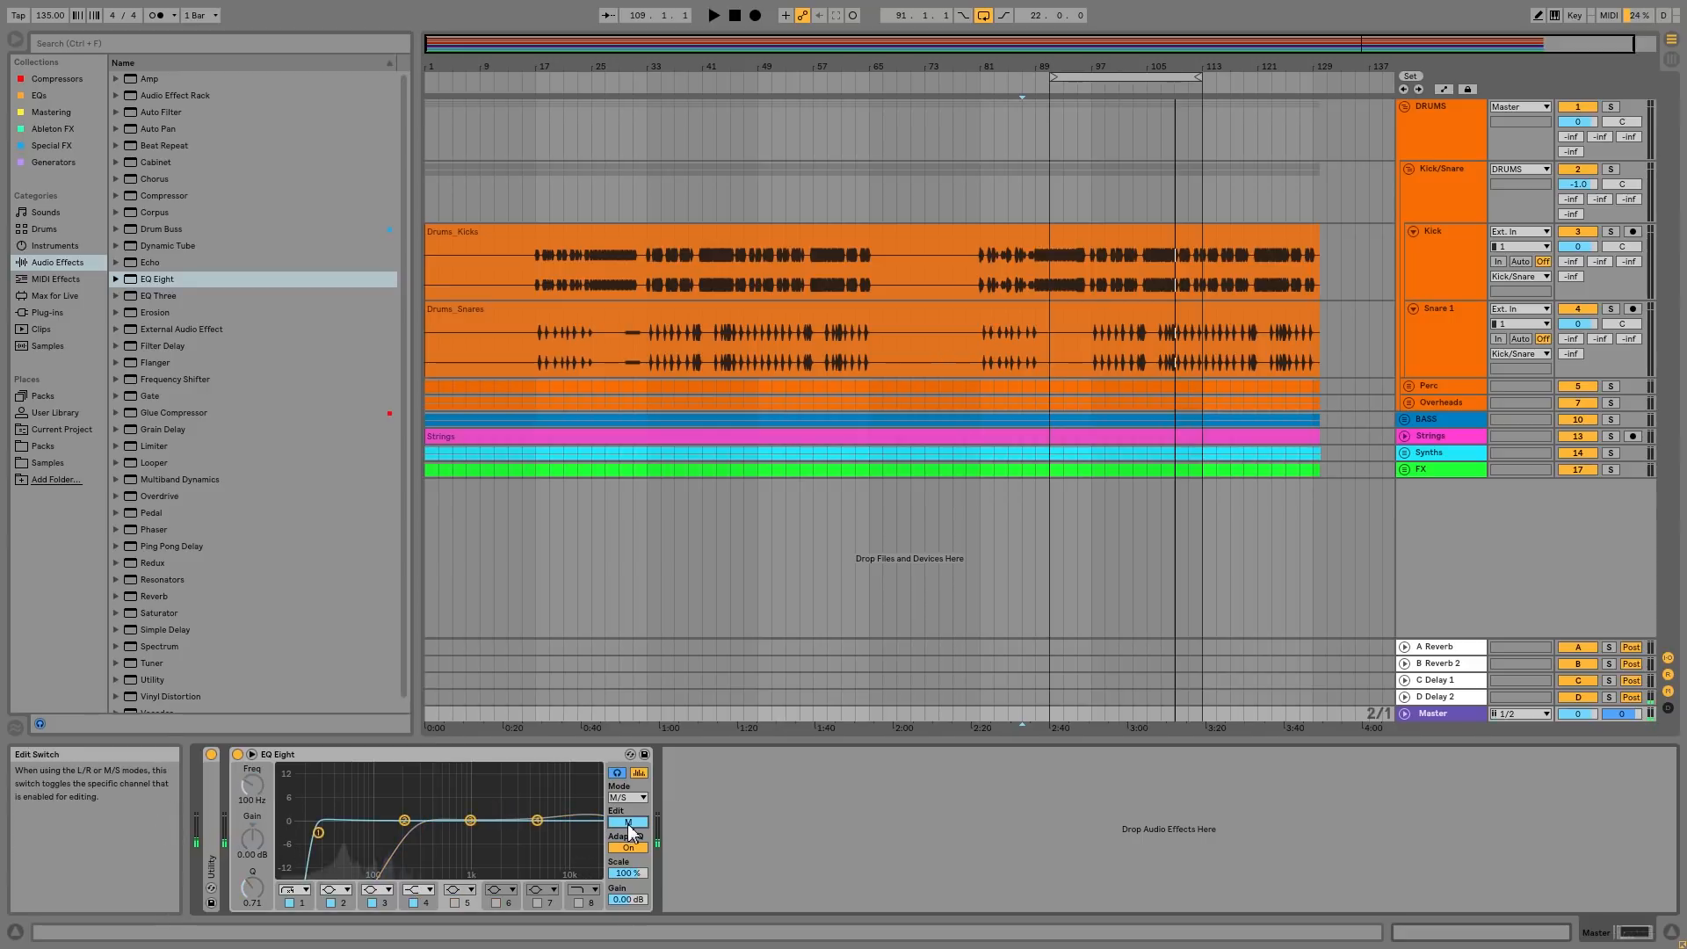
double_click(209, 852)
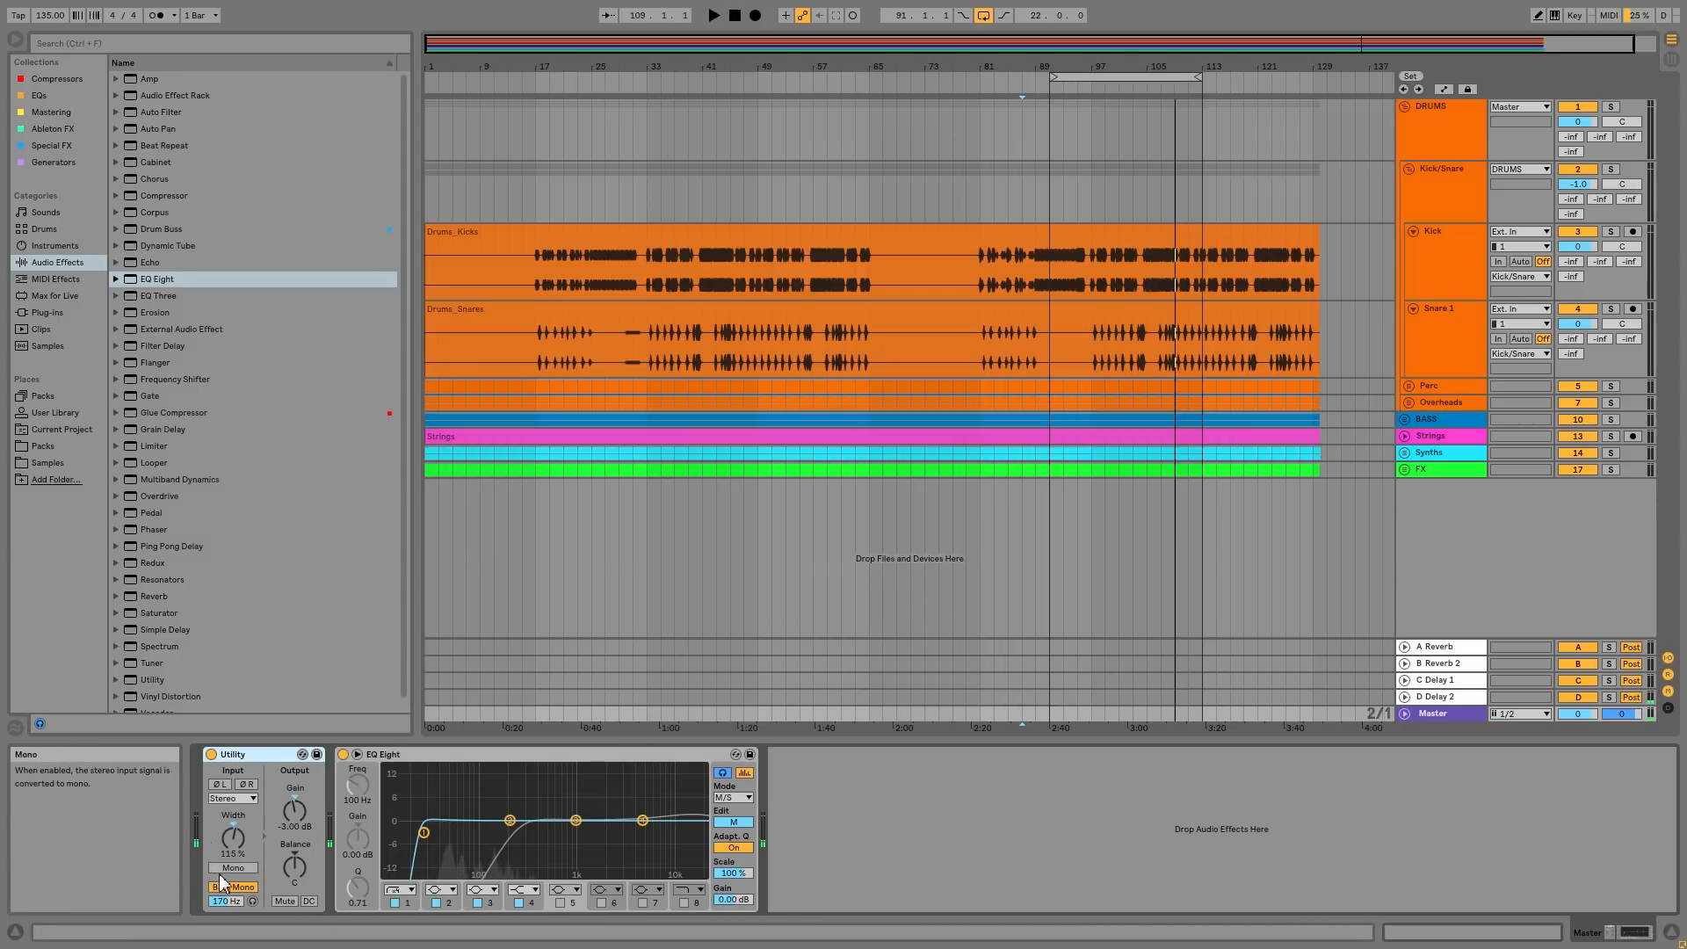
Fold the Master's Utility and set EQ Eight's mid band 1 to 32.3 Hz with Q 0.89 during playback
double_click(271, 753)
left_click(271, 754)
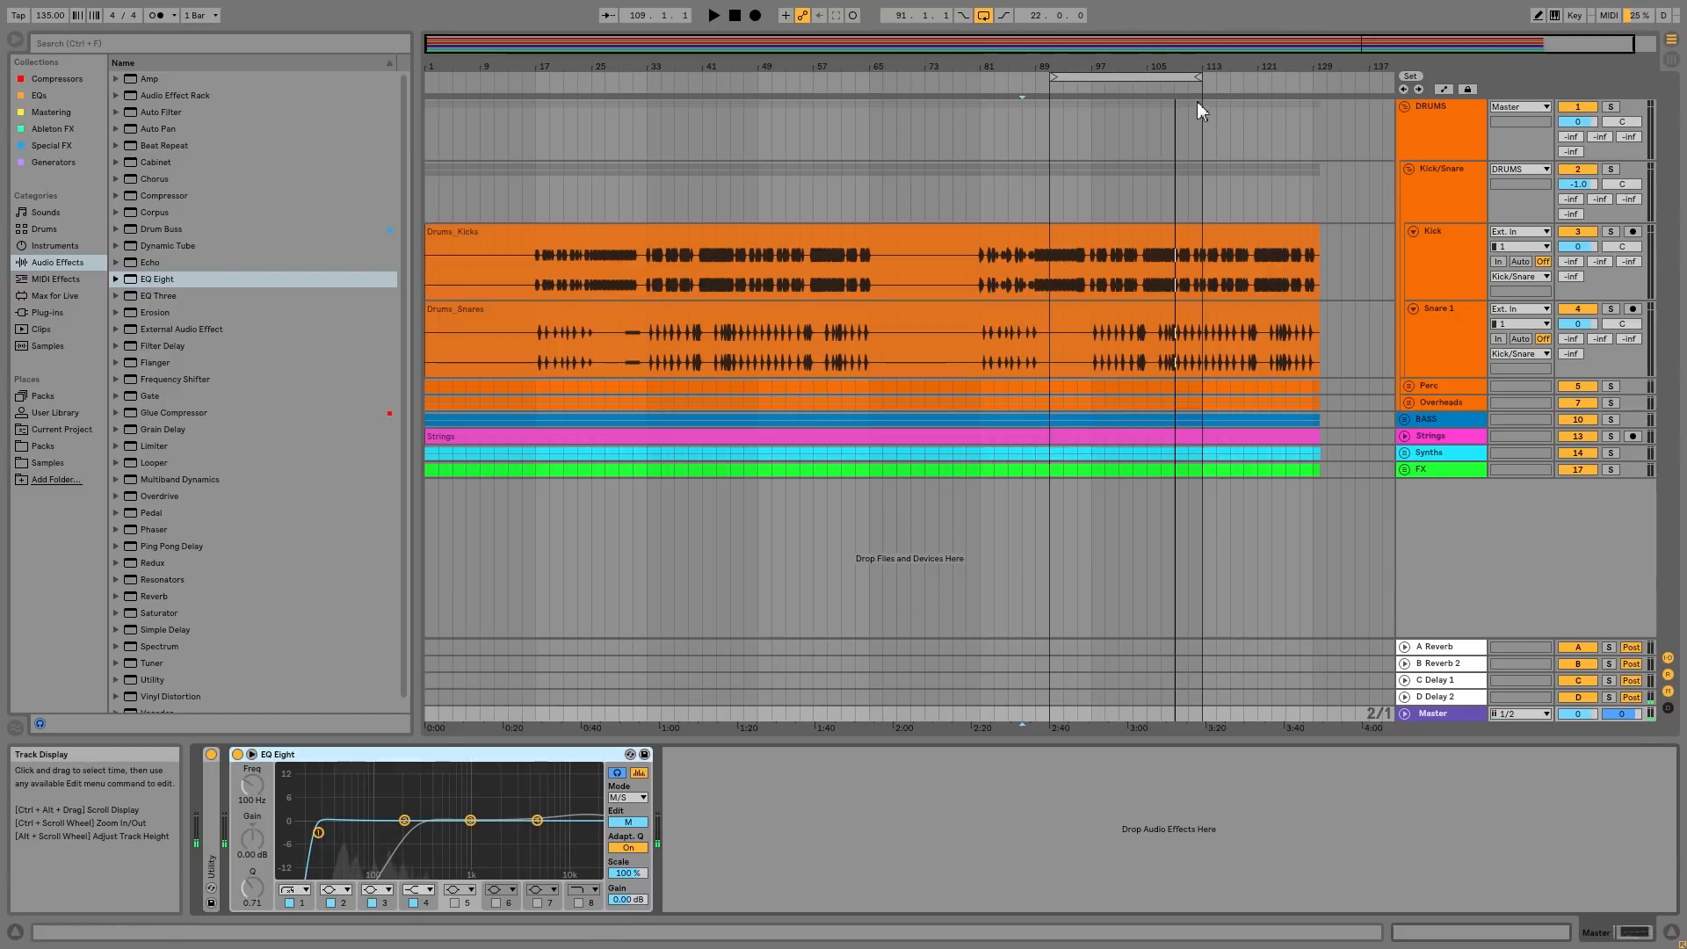
left_click(1089, 88)
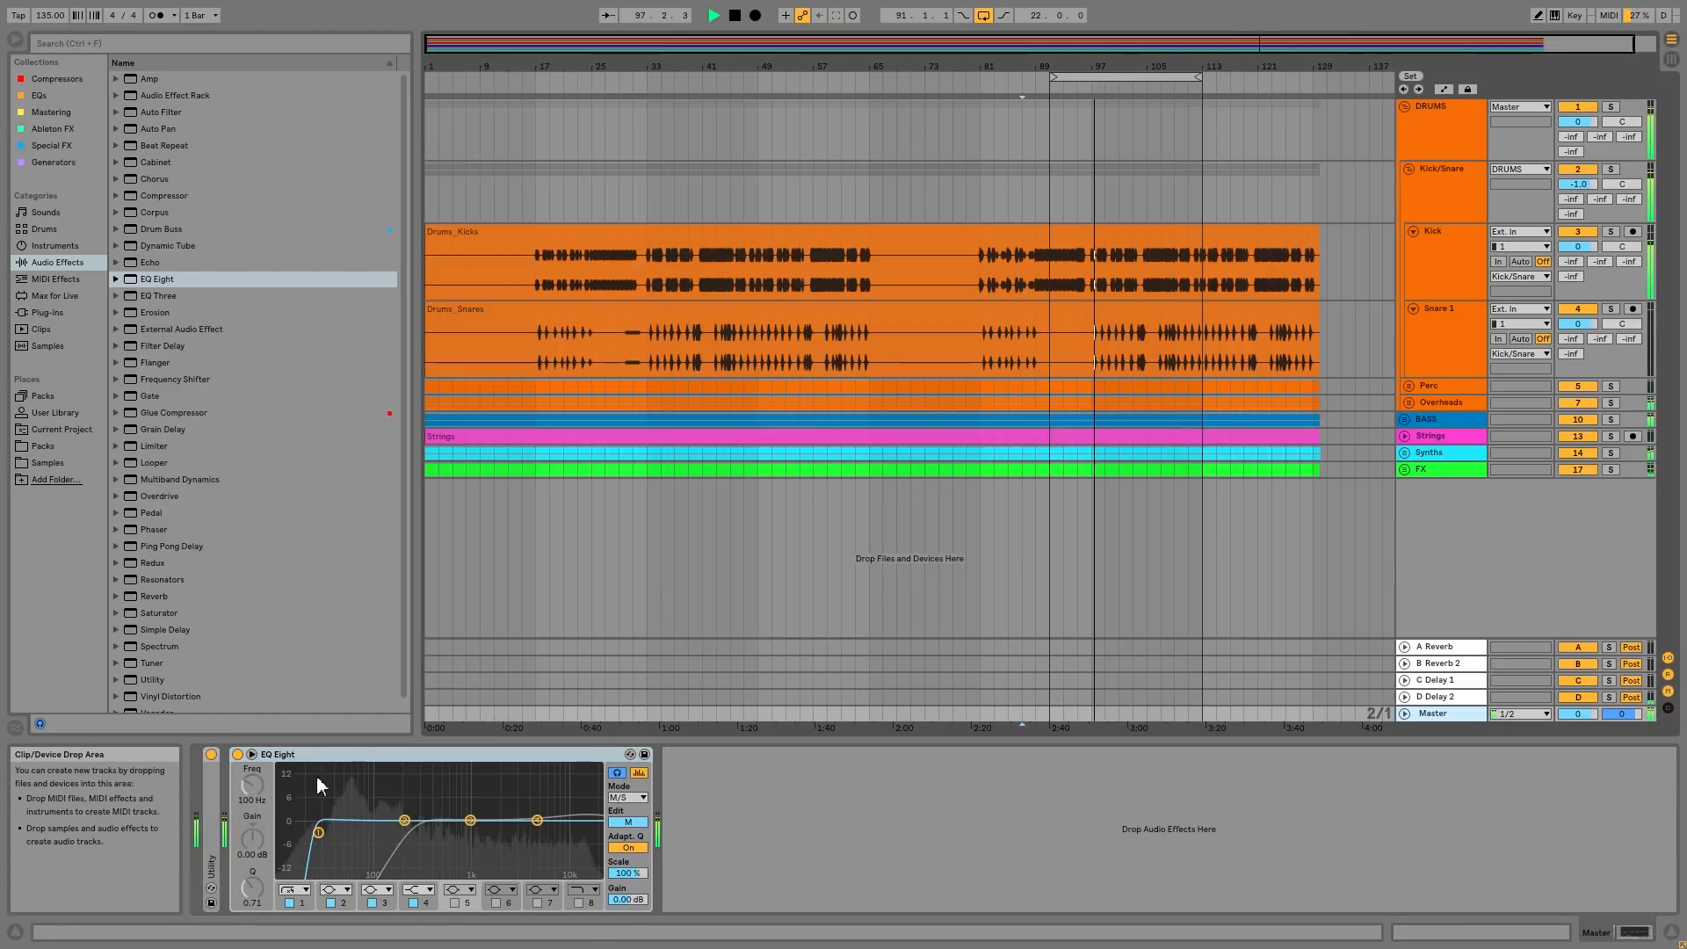
left_click_drag(320, 837, 329, 829)
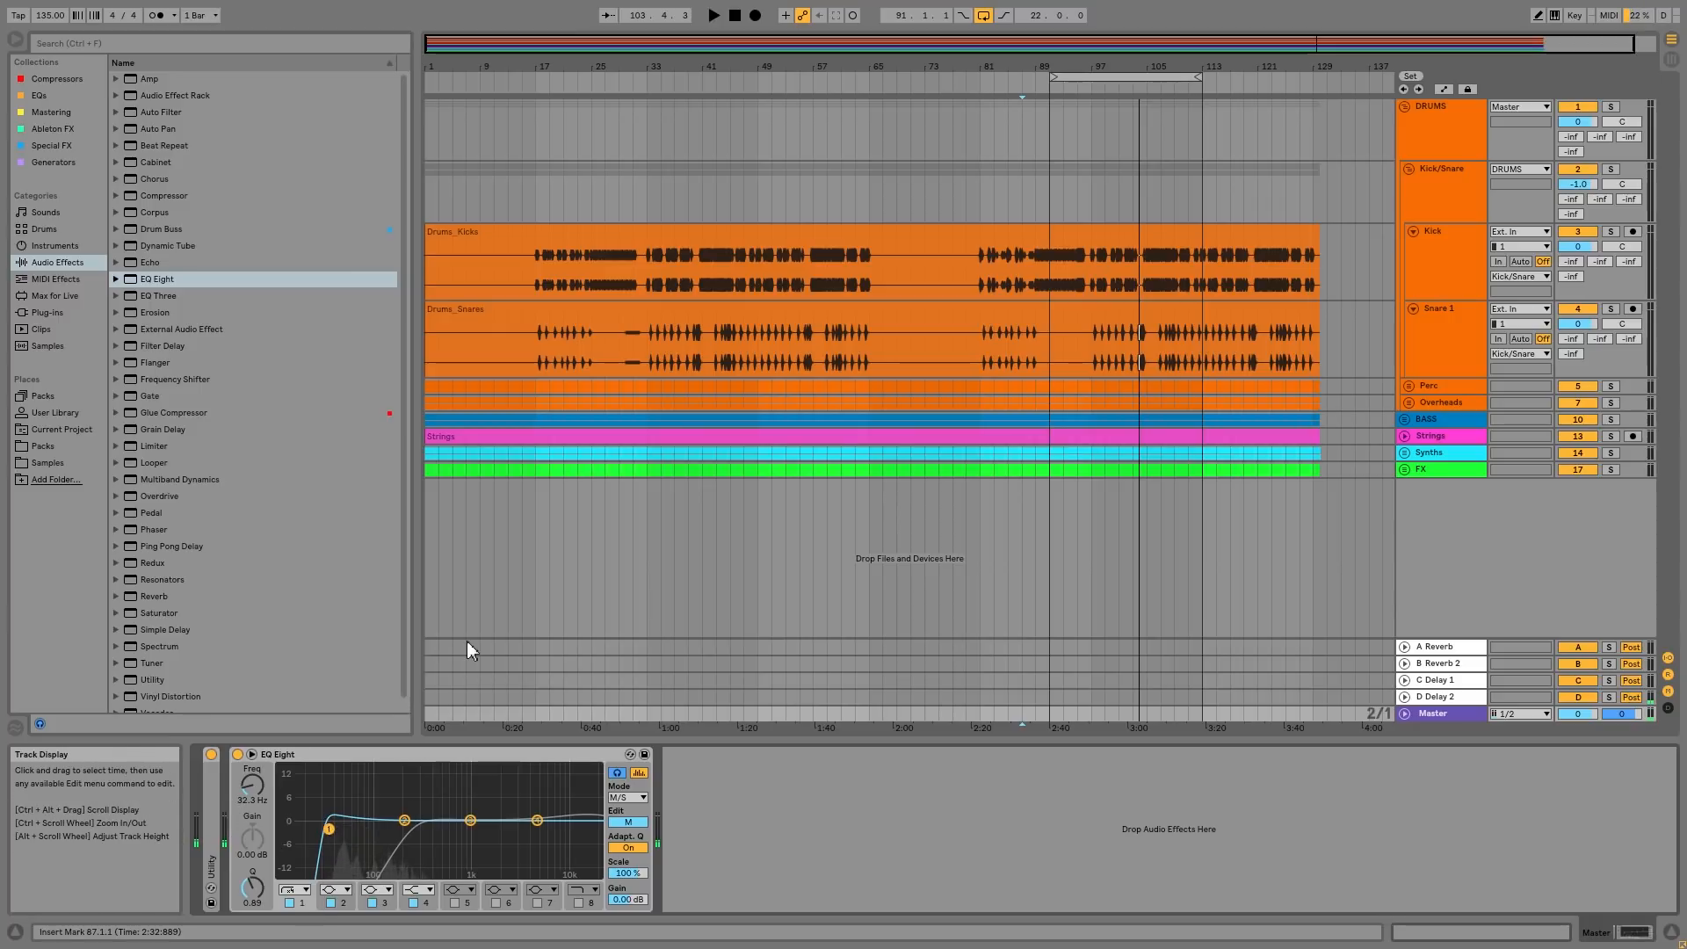
Compare the 12 dB and 48 dB low-cut filters on mid band 1 and check EQ Eight's Oversampling option
left_click(304, 894)
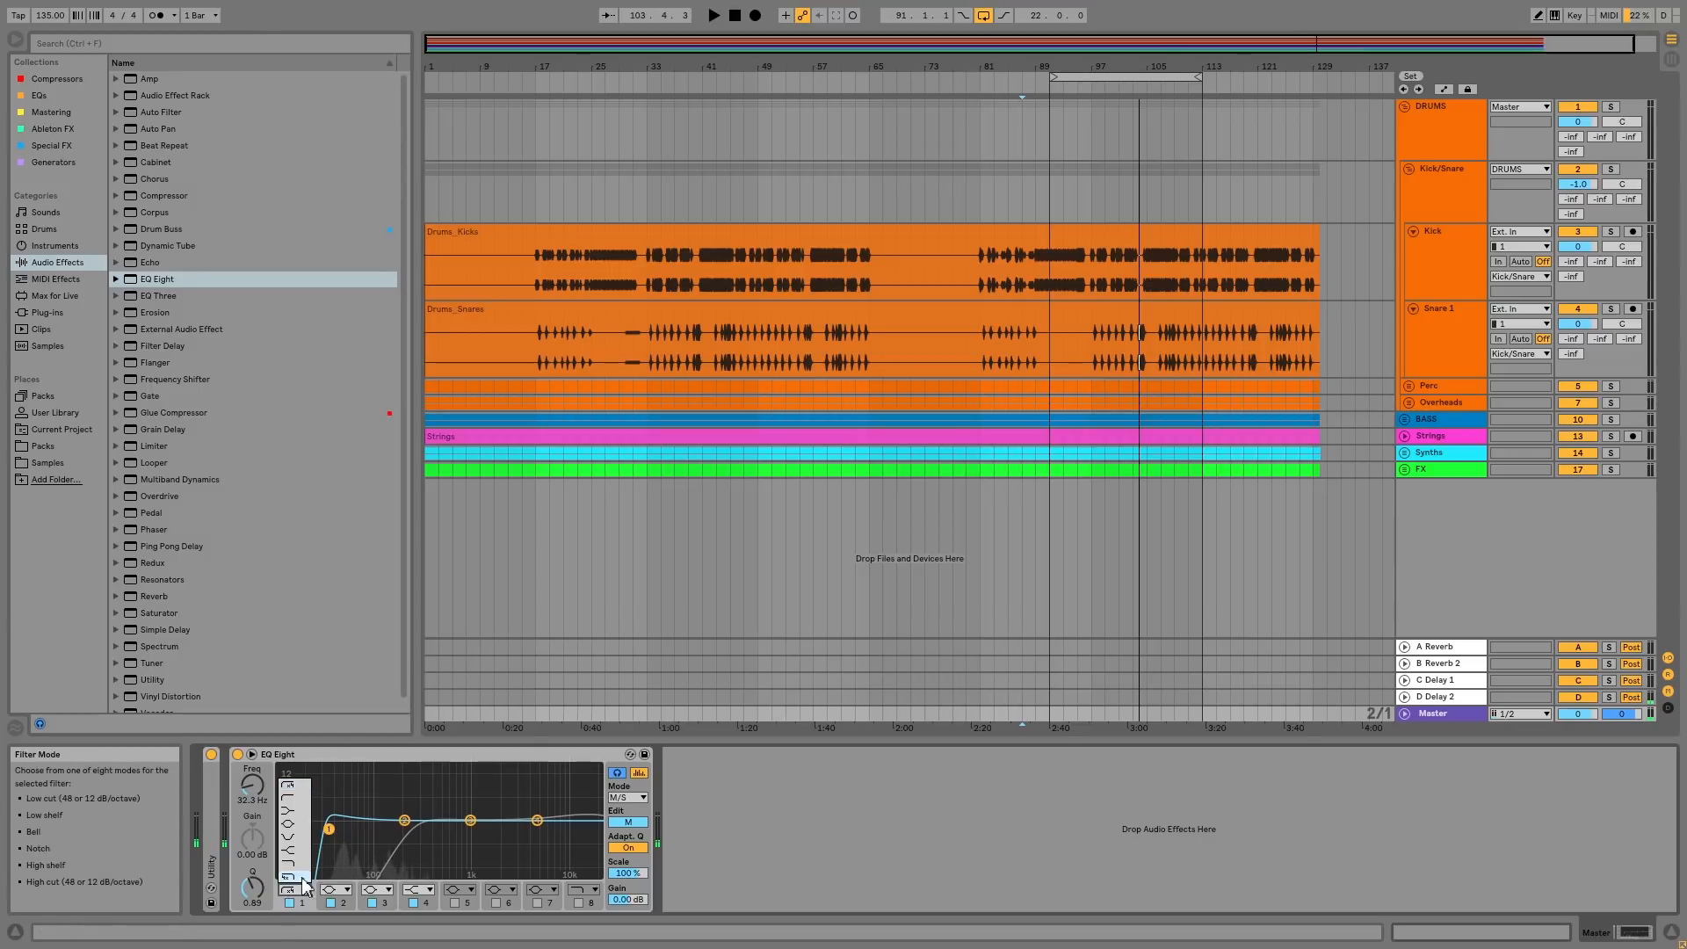
left_click(291, 798)
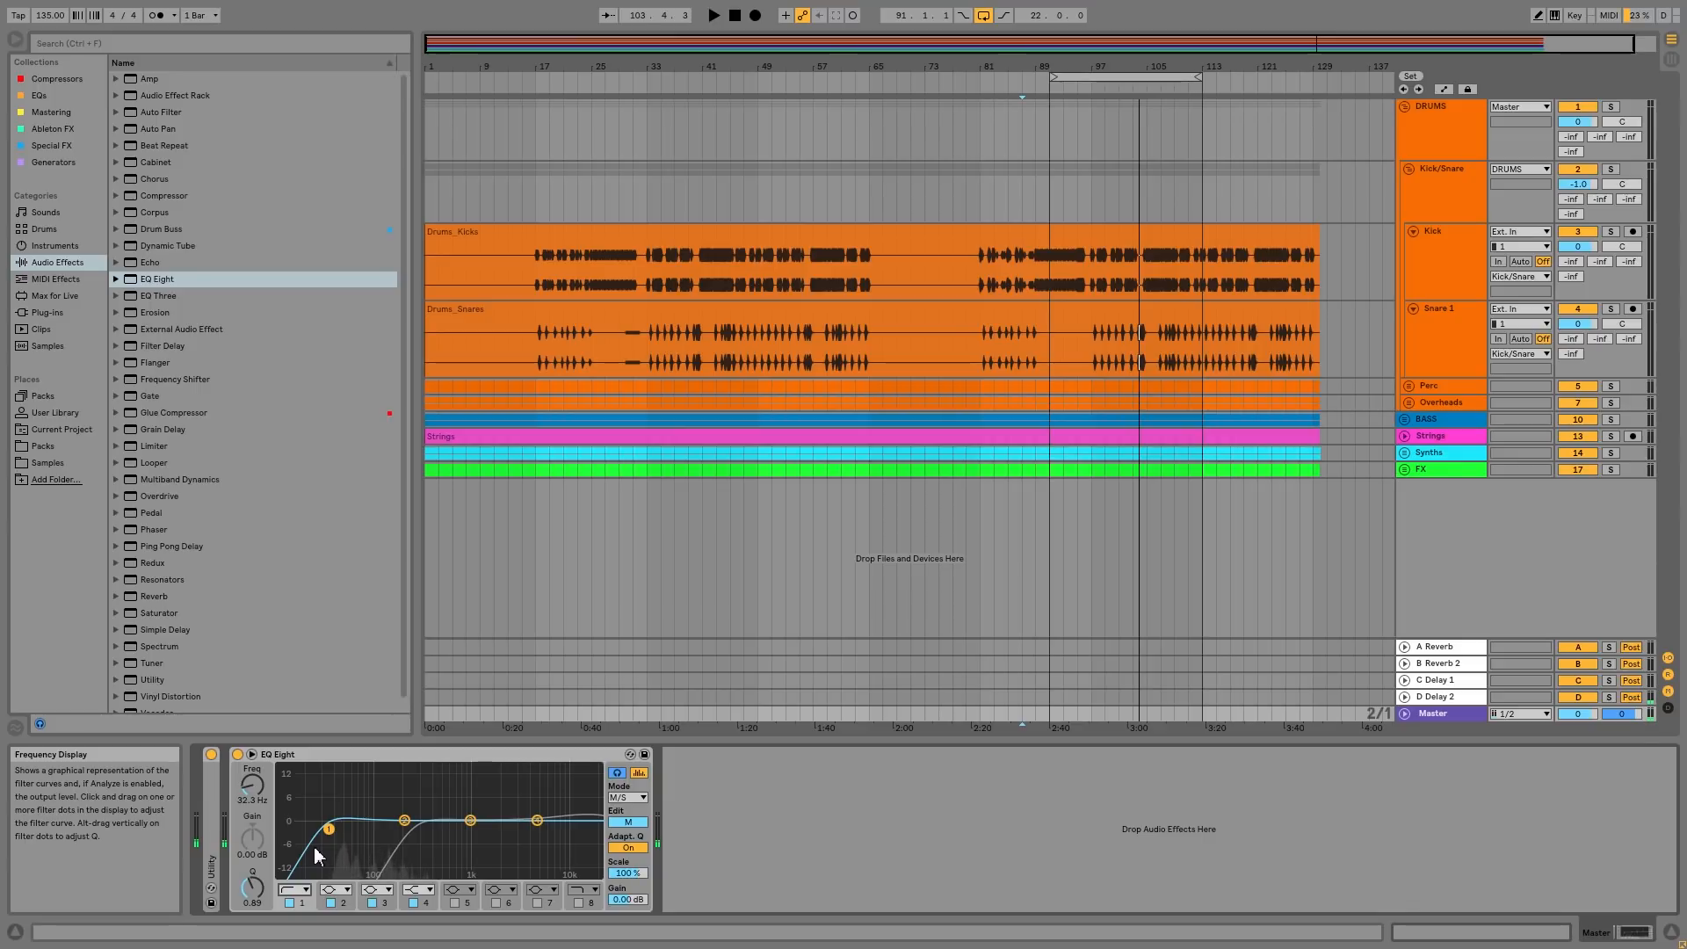
left_click(299, 891)
left_click(303, 786)
left_click(312, 758)
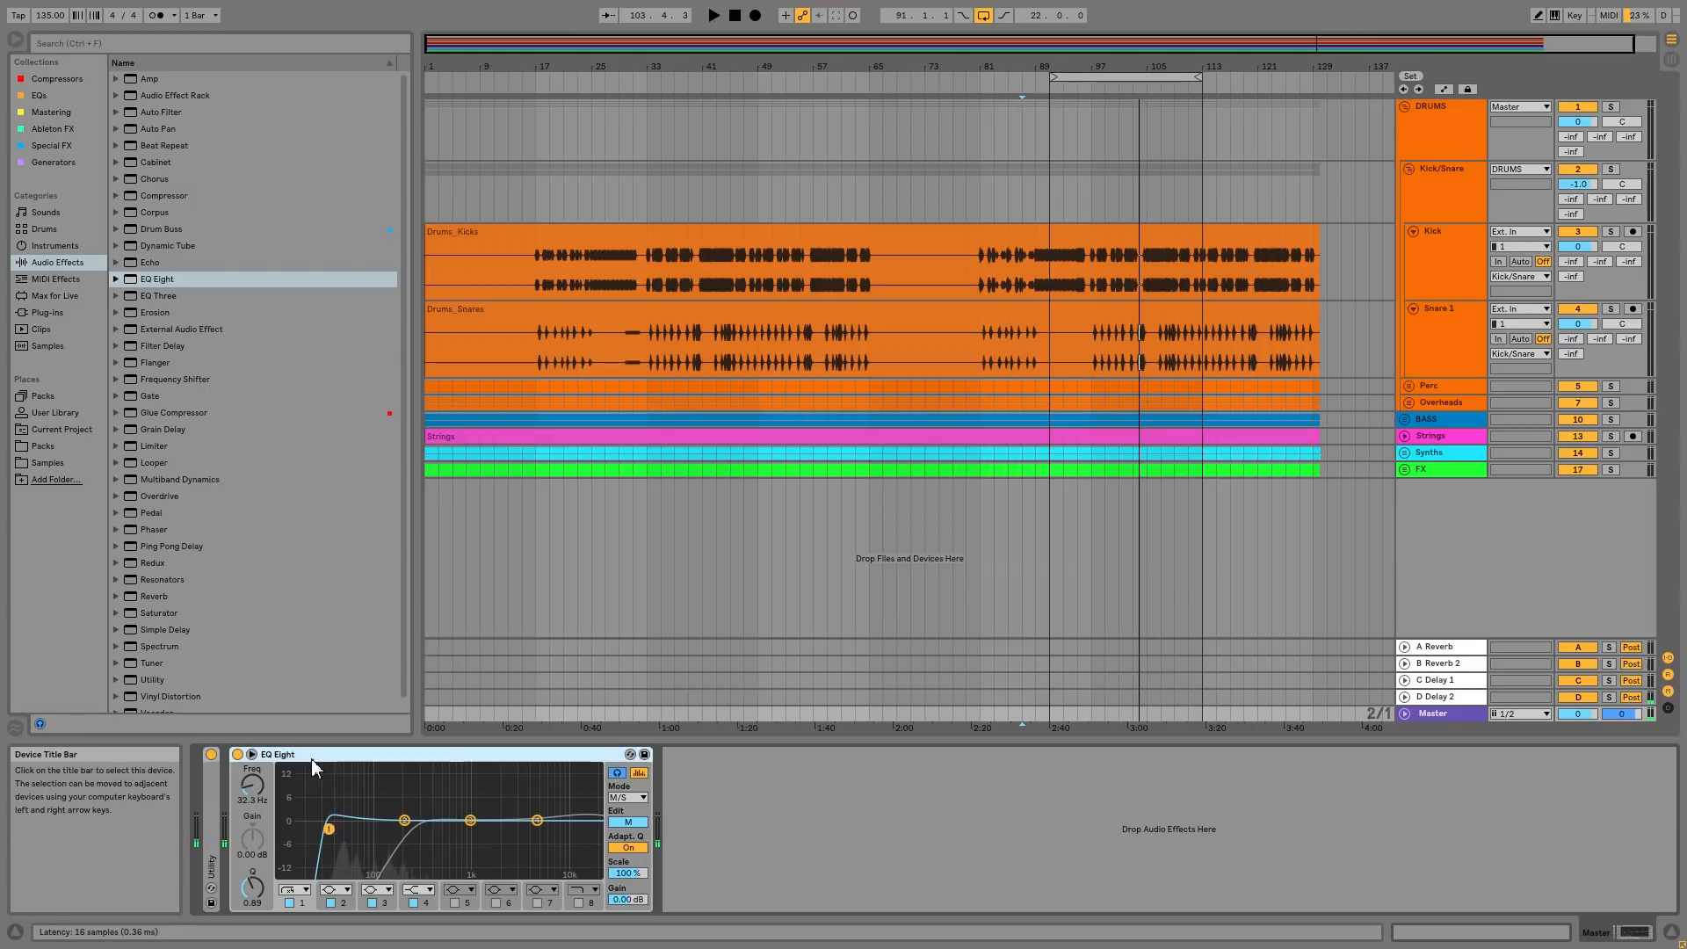
right_click(311, 757)
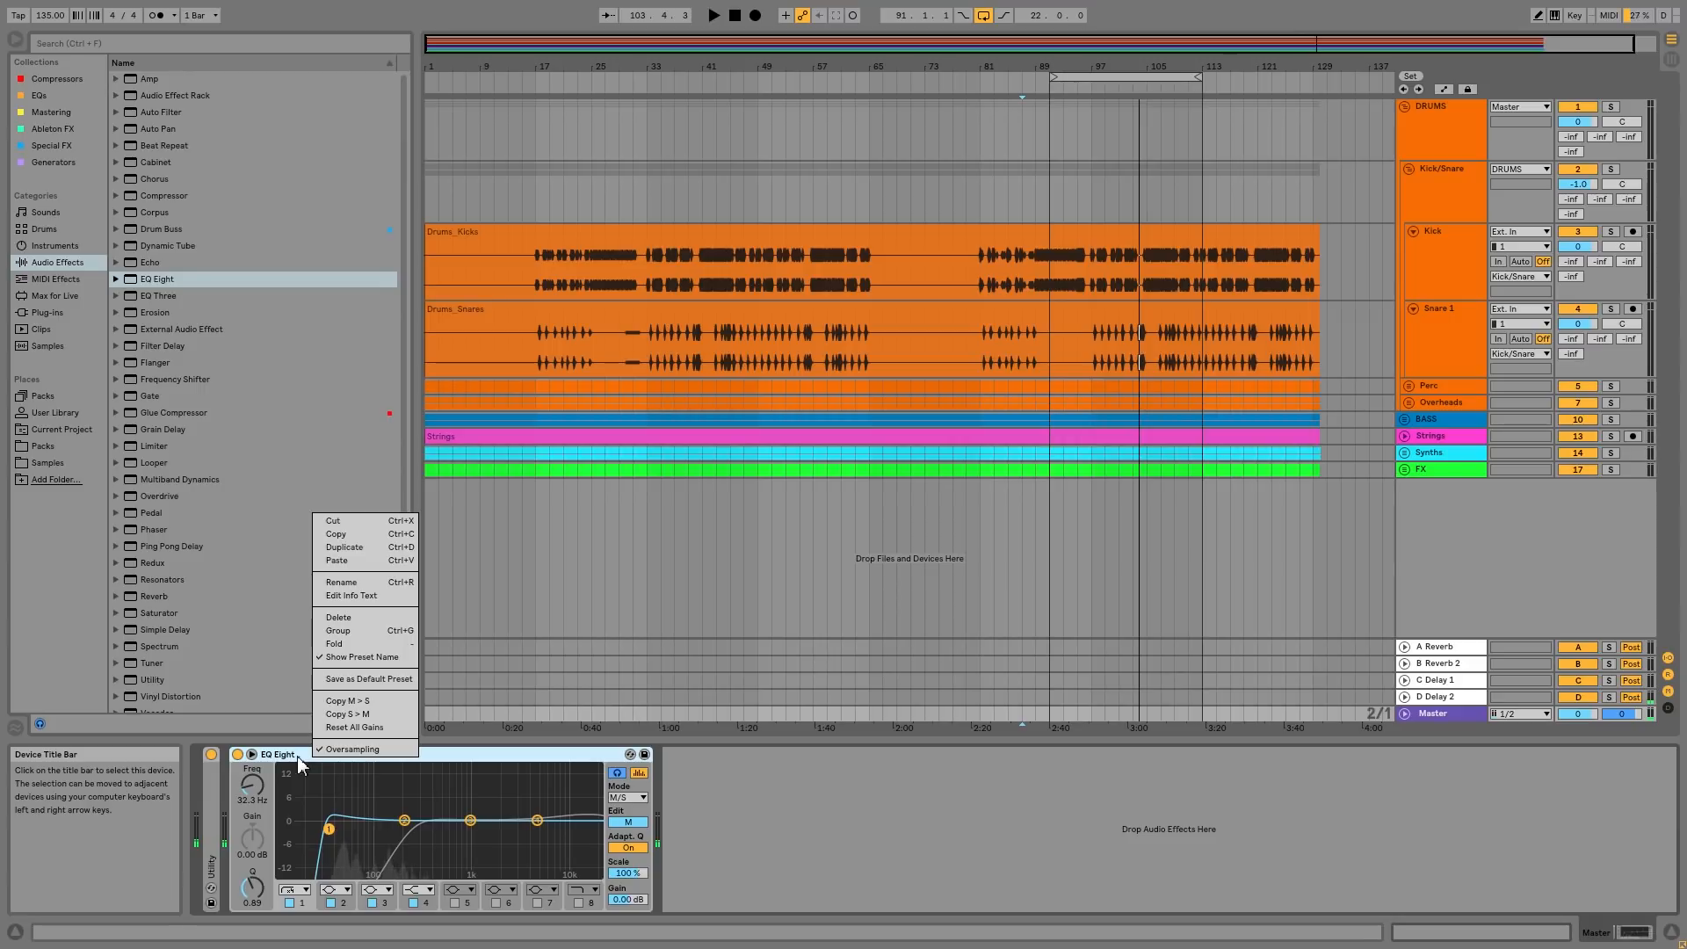
left_click(284, 755)
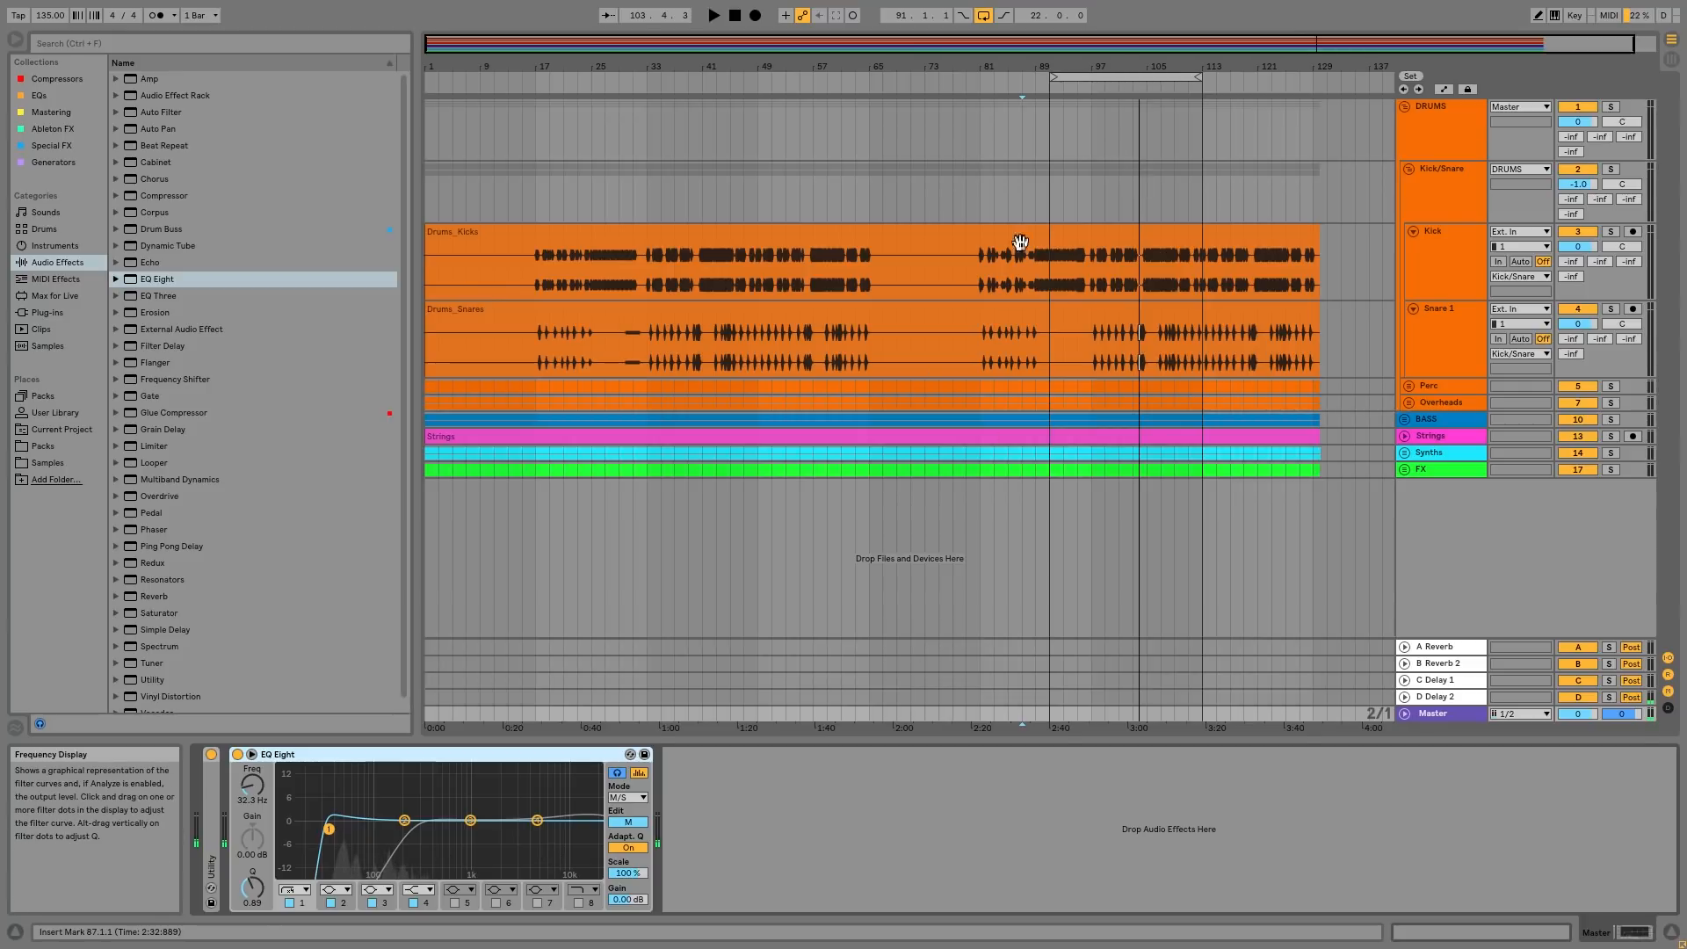
Change mid band 1 to the 12 dB low-cut filter and set it to 34.4 Hz with Q 1.02 during playback
left_click(1094, 92)
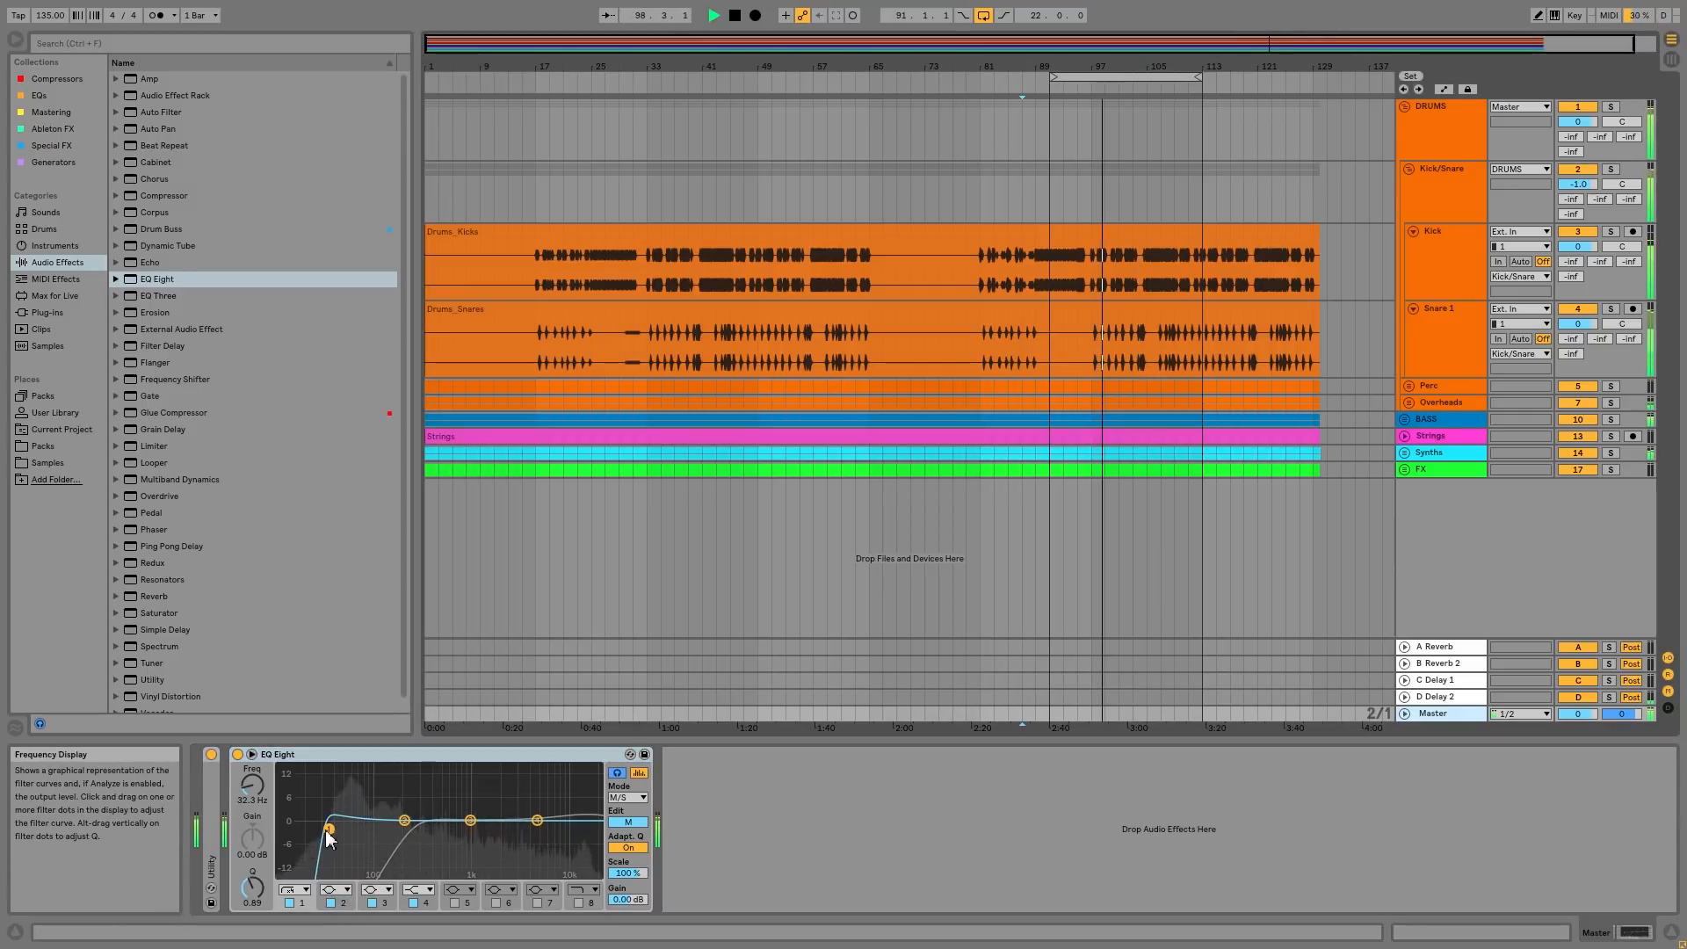
left_click(297, 890)
left_click(306, 798)
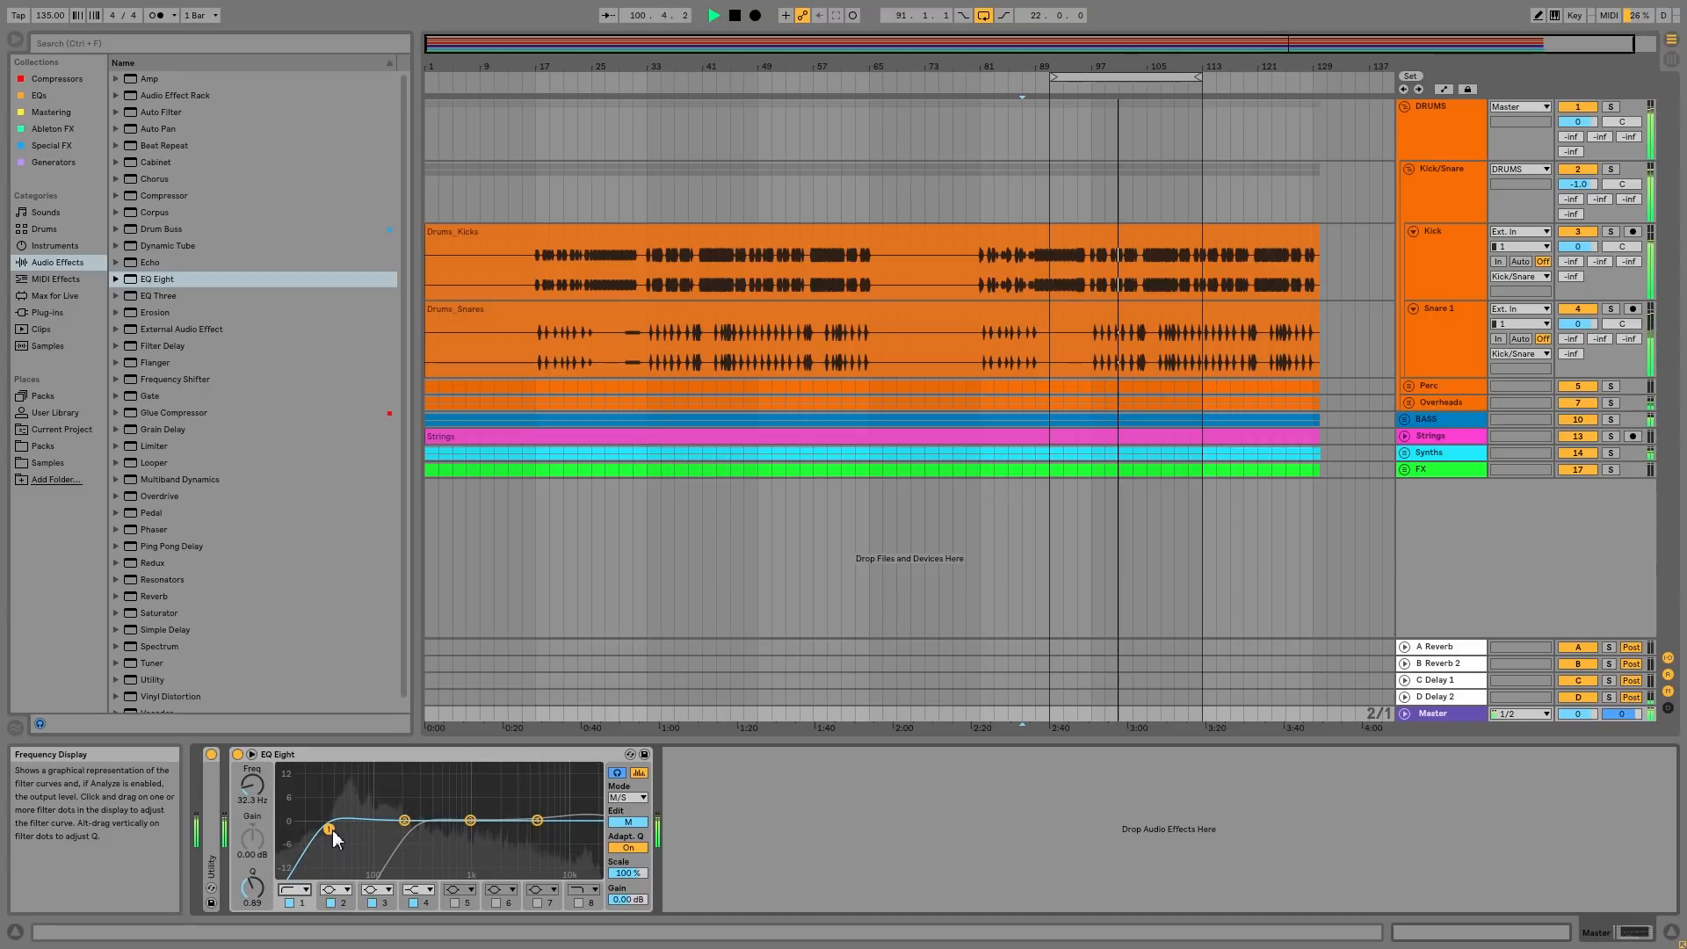
left_click_drag(333, 830, 331, 826)
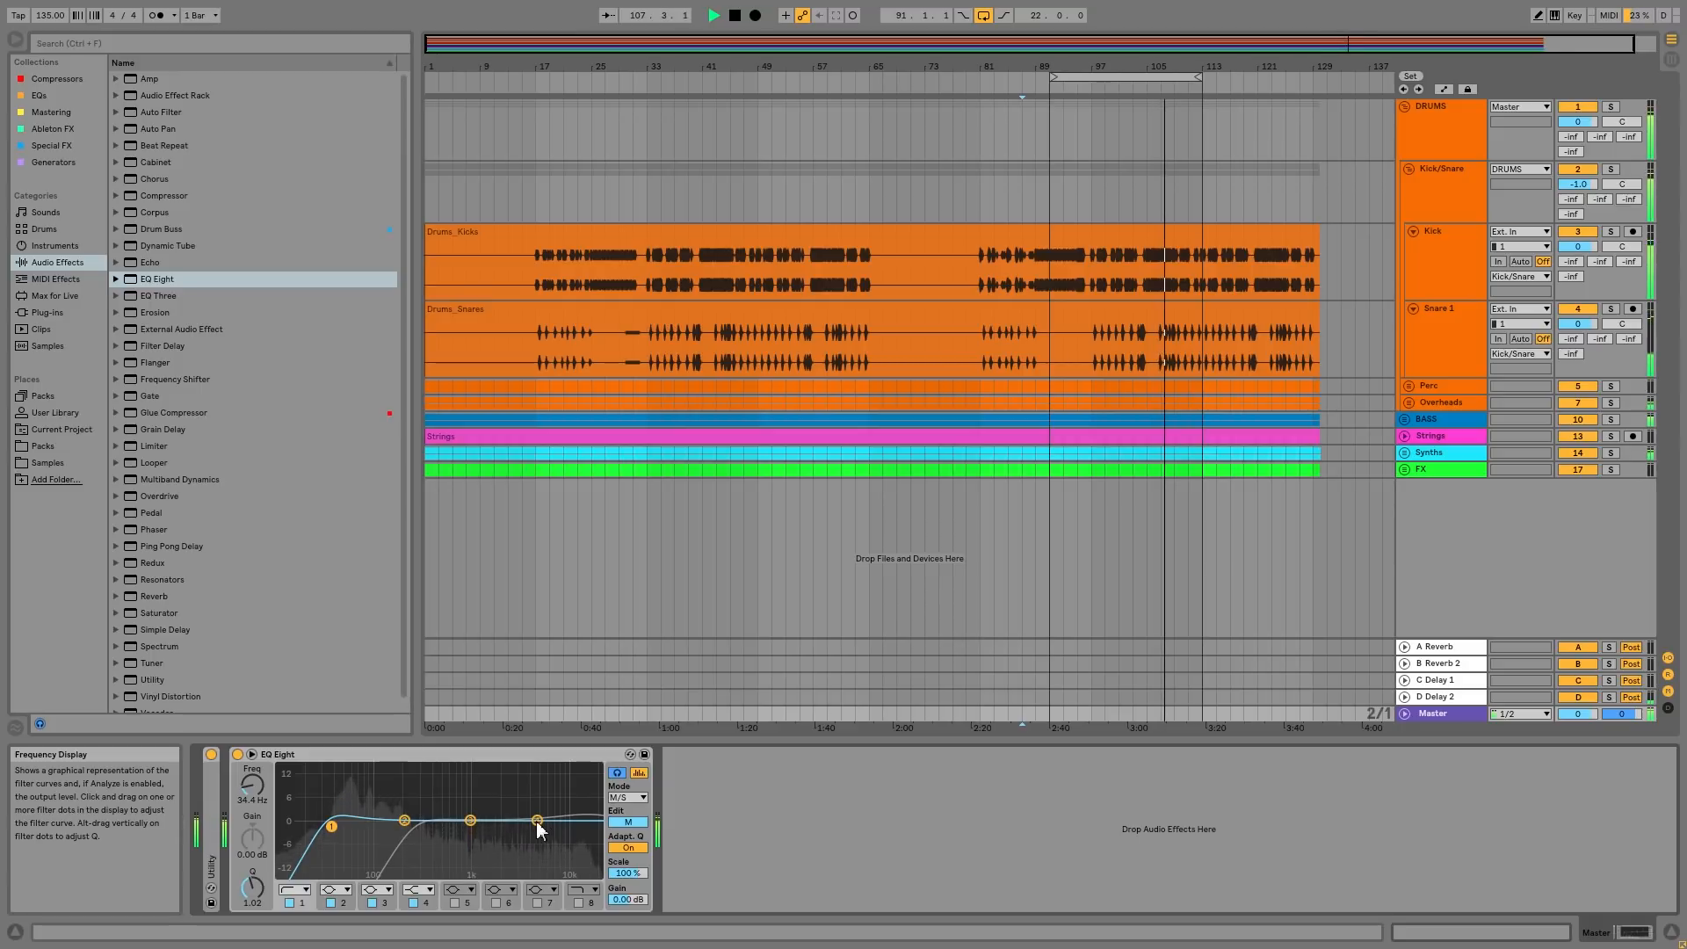
Boost mid band 3 slightly, dip band 4 slightly, and cut band 2 by 4.29 dB at 174 Hz with Q 2.11
left_click_drag(470, 820, 530, 824)
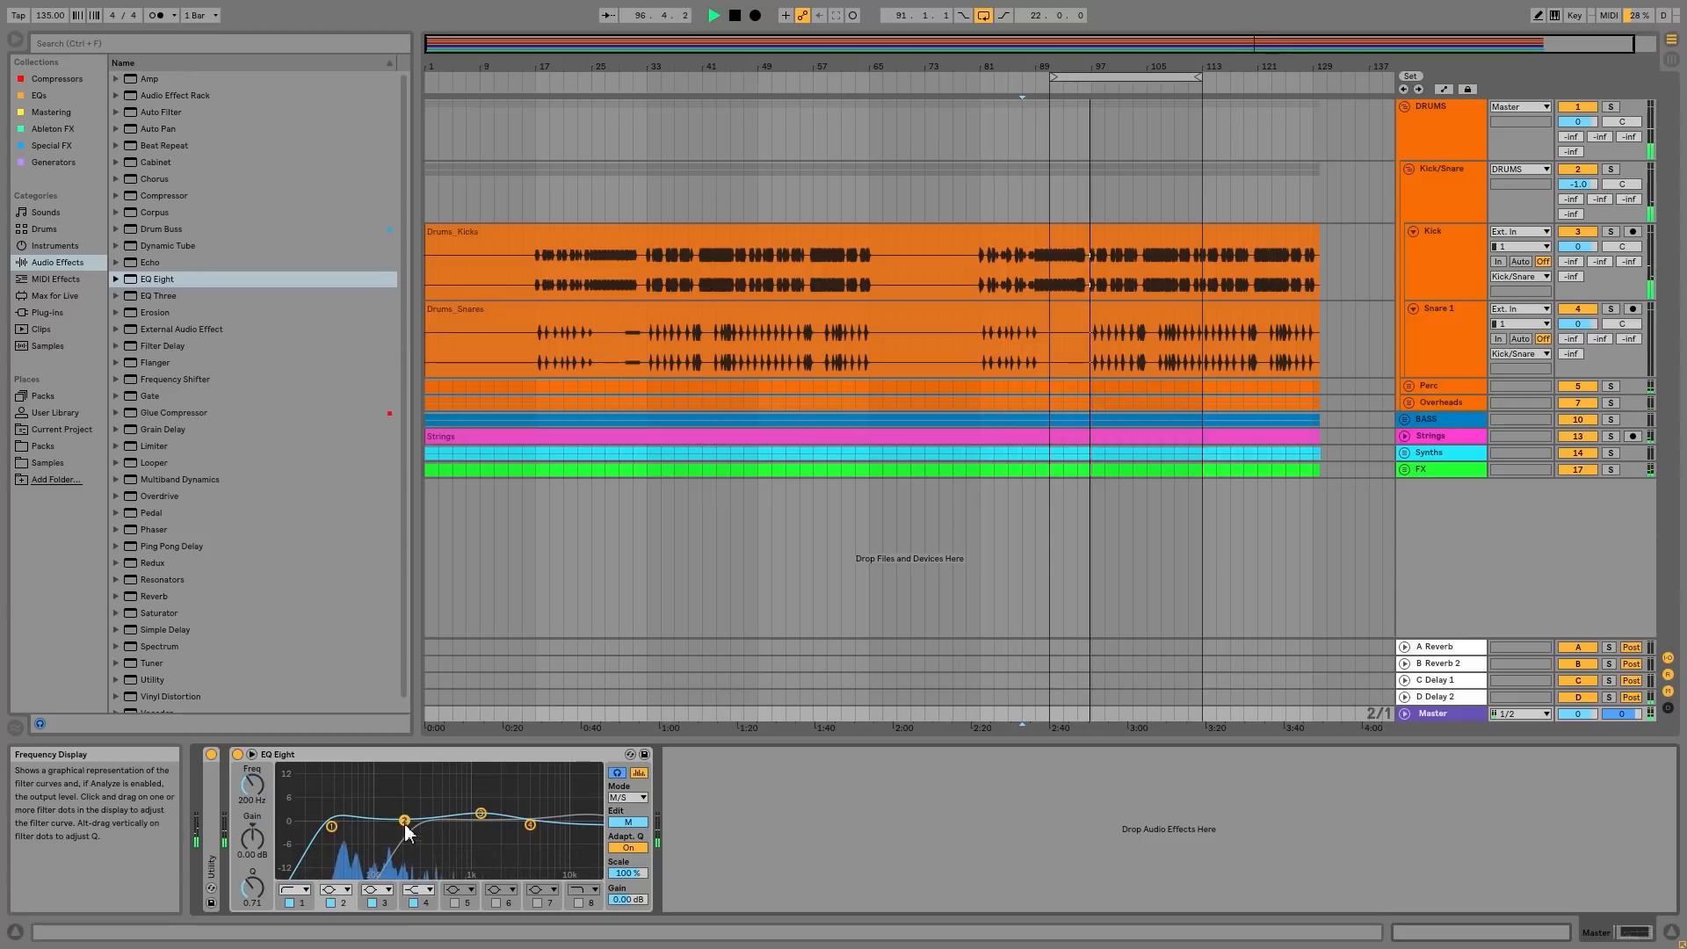
left_click_drag(404, 820, 410, 829)
left_click_drag(252, 889, 253, 853)
left_click_drag(407, 833, 398, 774)
left_click_drag(248, 844, 252, 898)
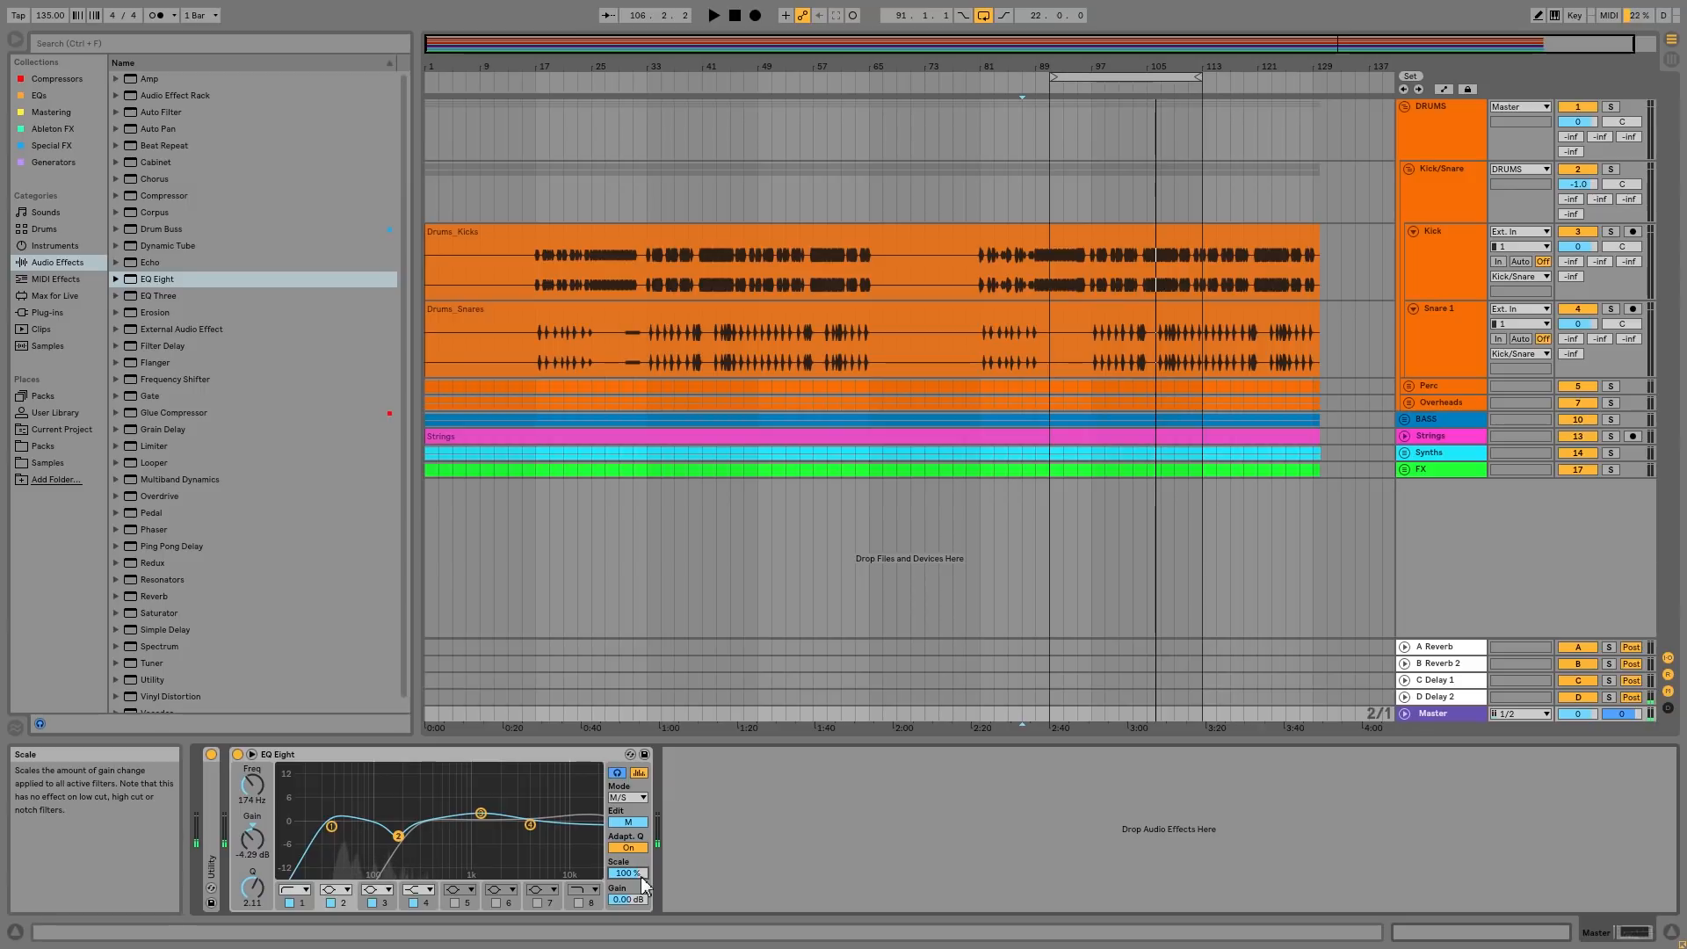
Set EQ Eight's Scale to 75 % and fold the device
key("Return")
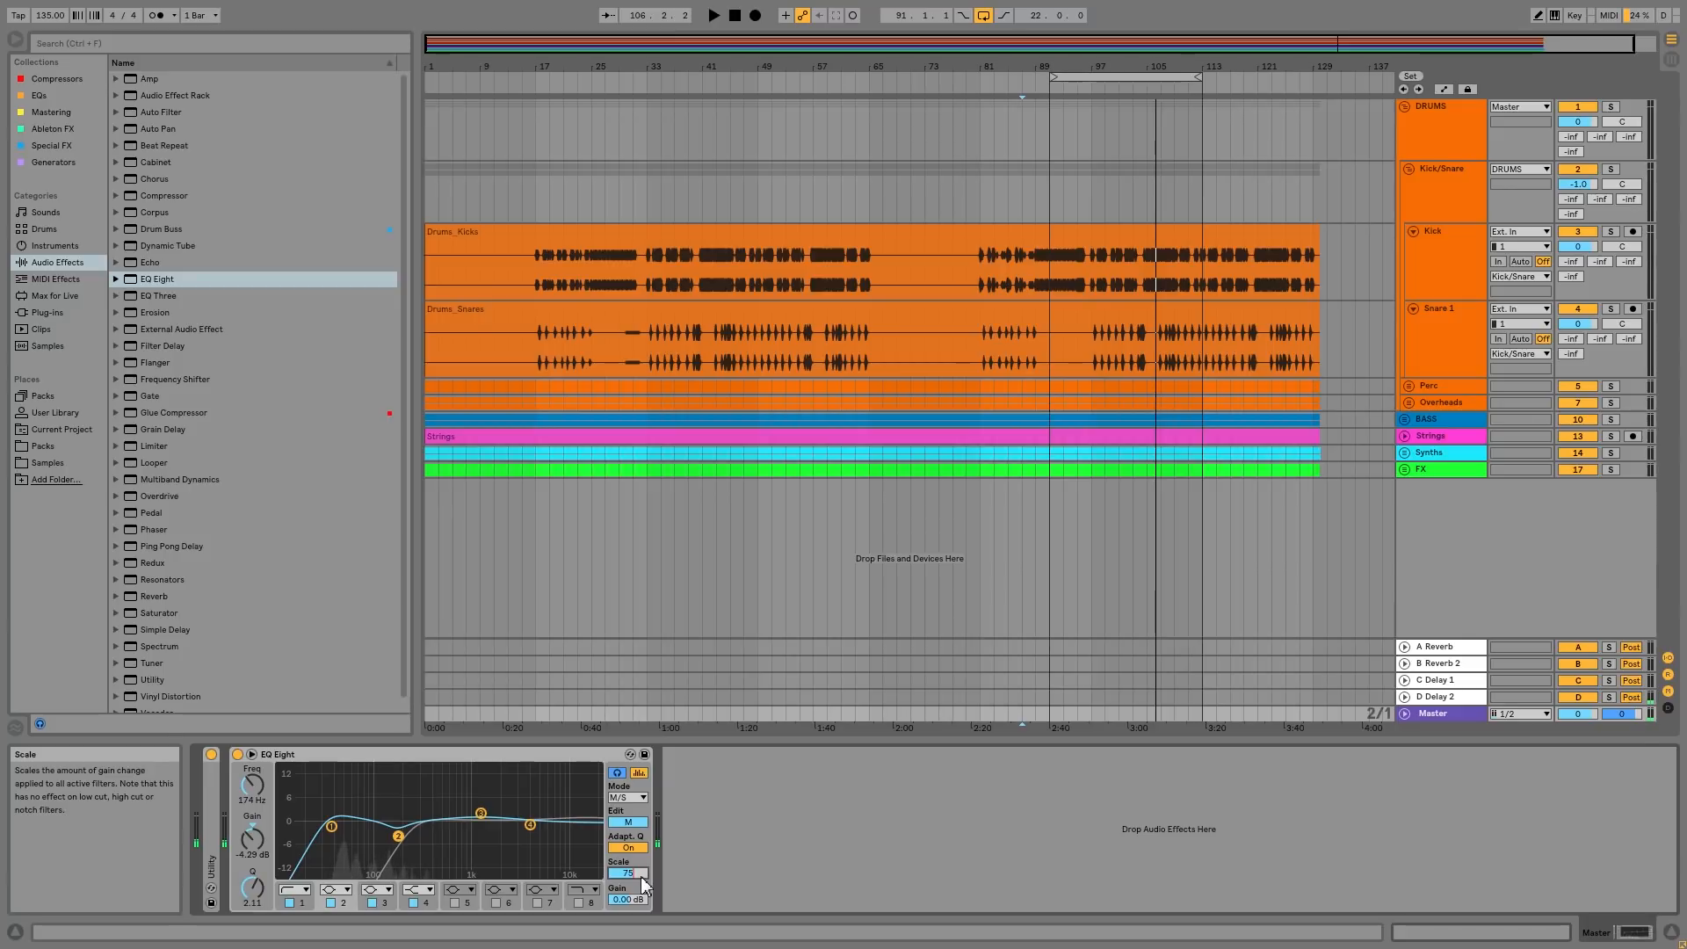
type("75")
key("Return")
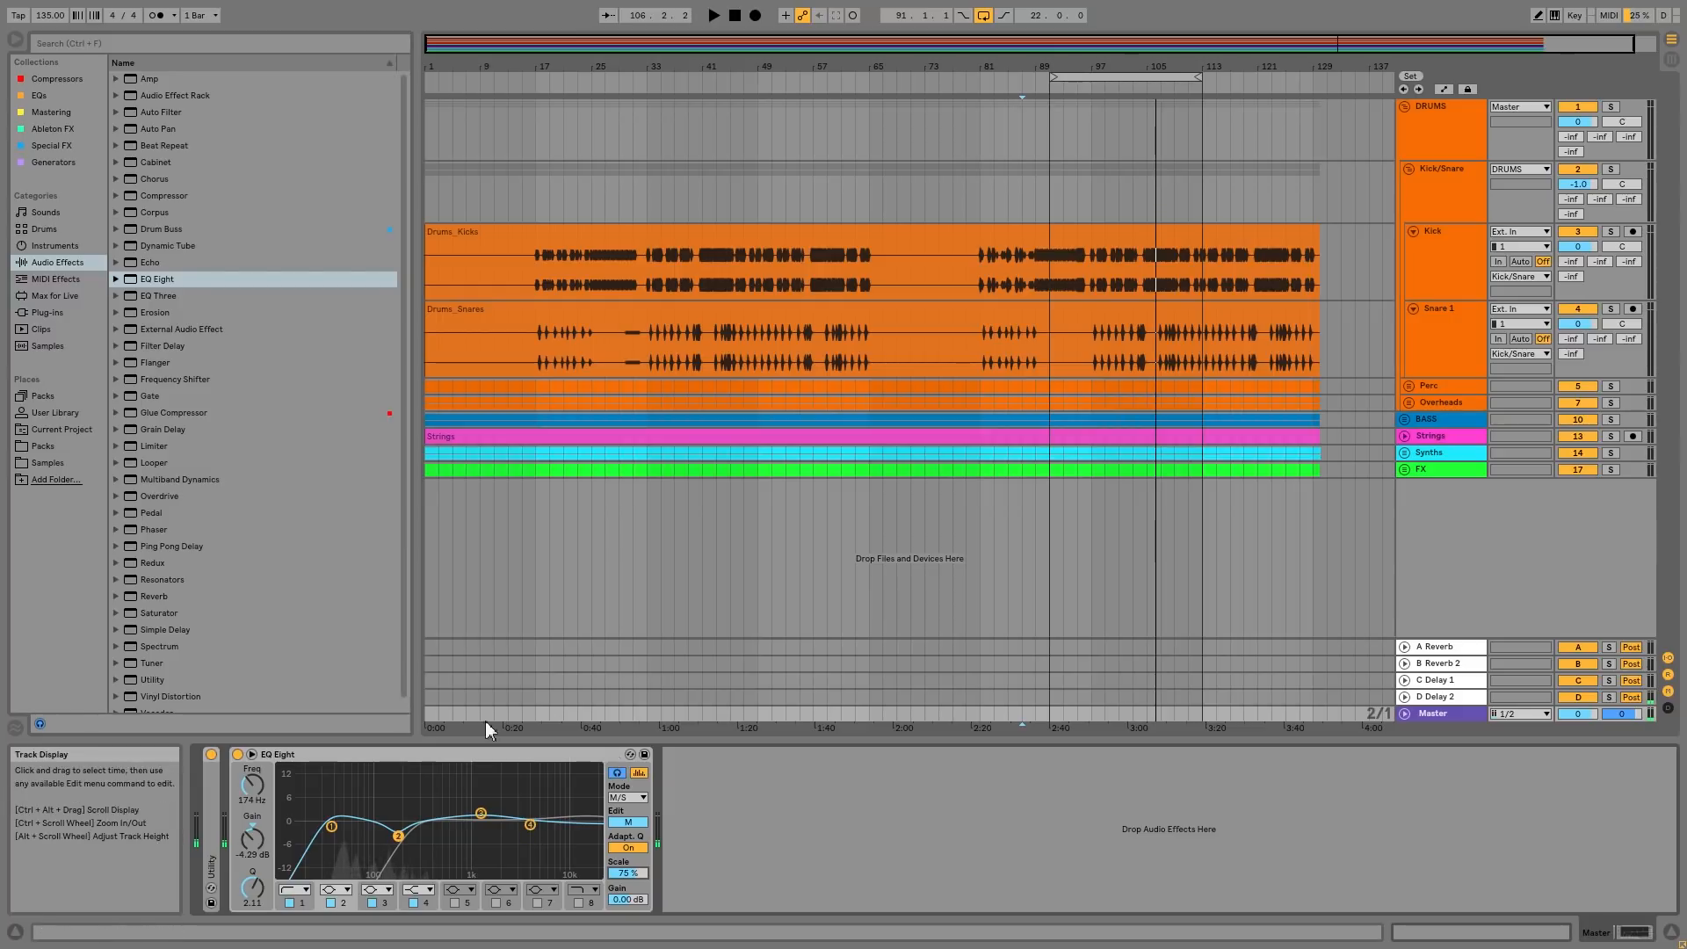
double_click(399, 753)
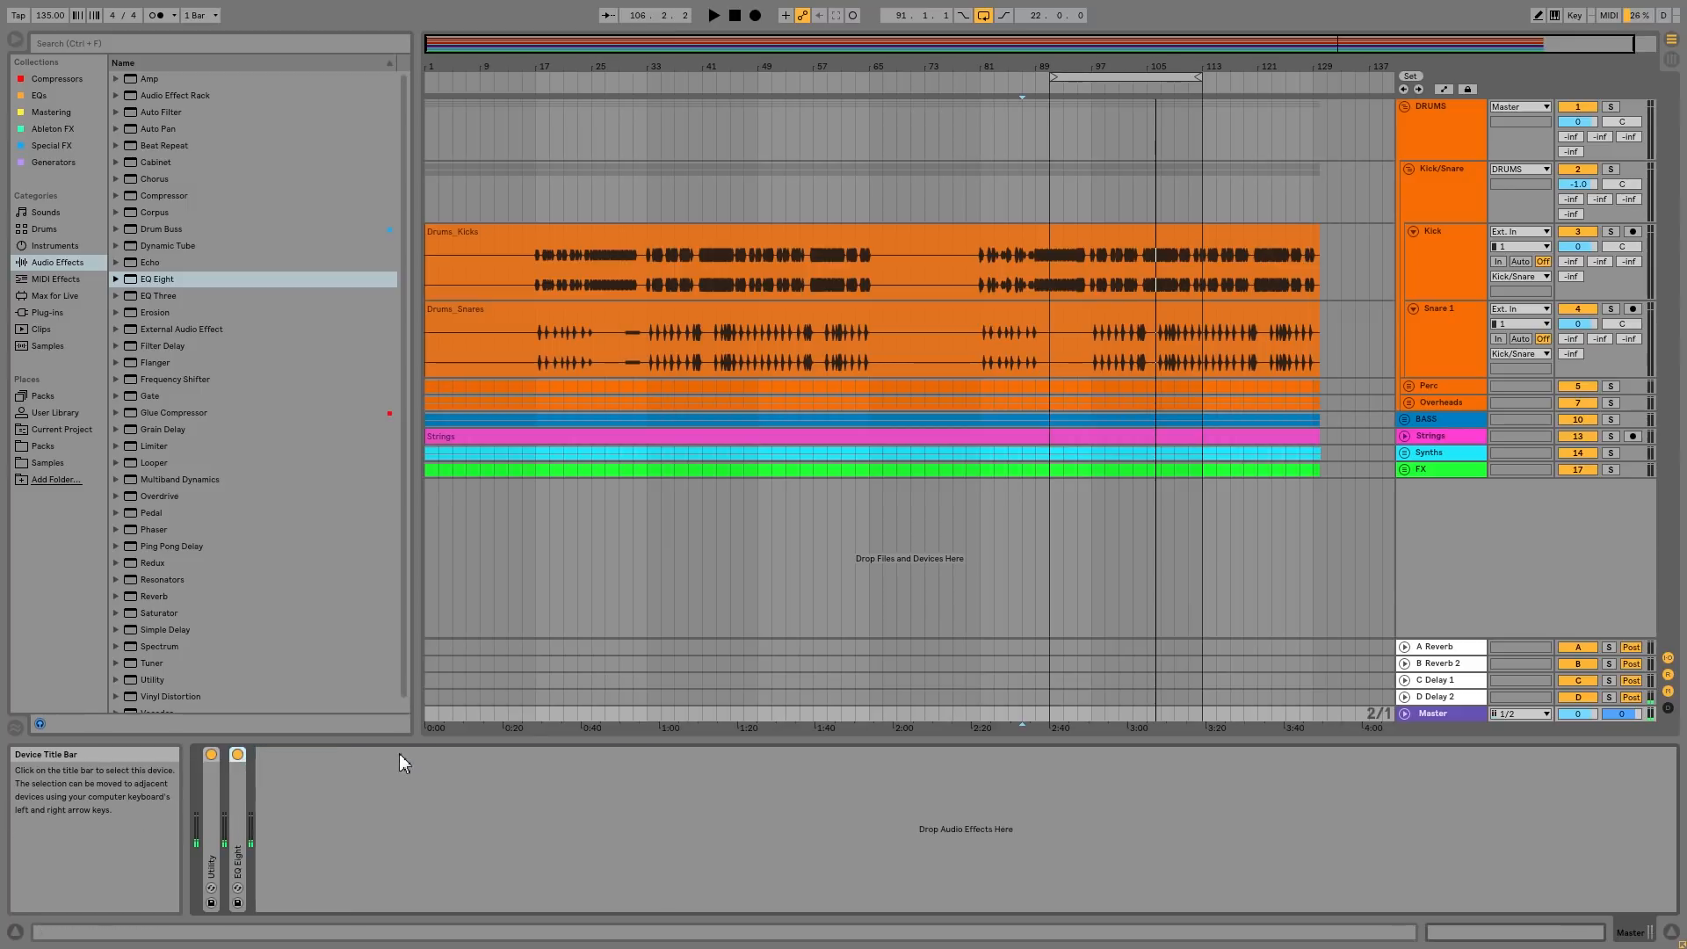
Add an EQ Three after EQ Eight on the Master and switch off its low and mid bands
double_click(141, 297)
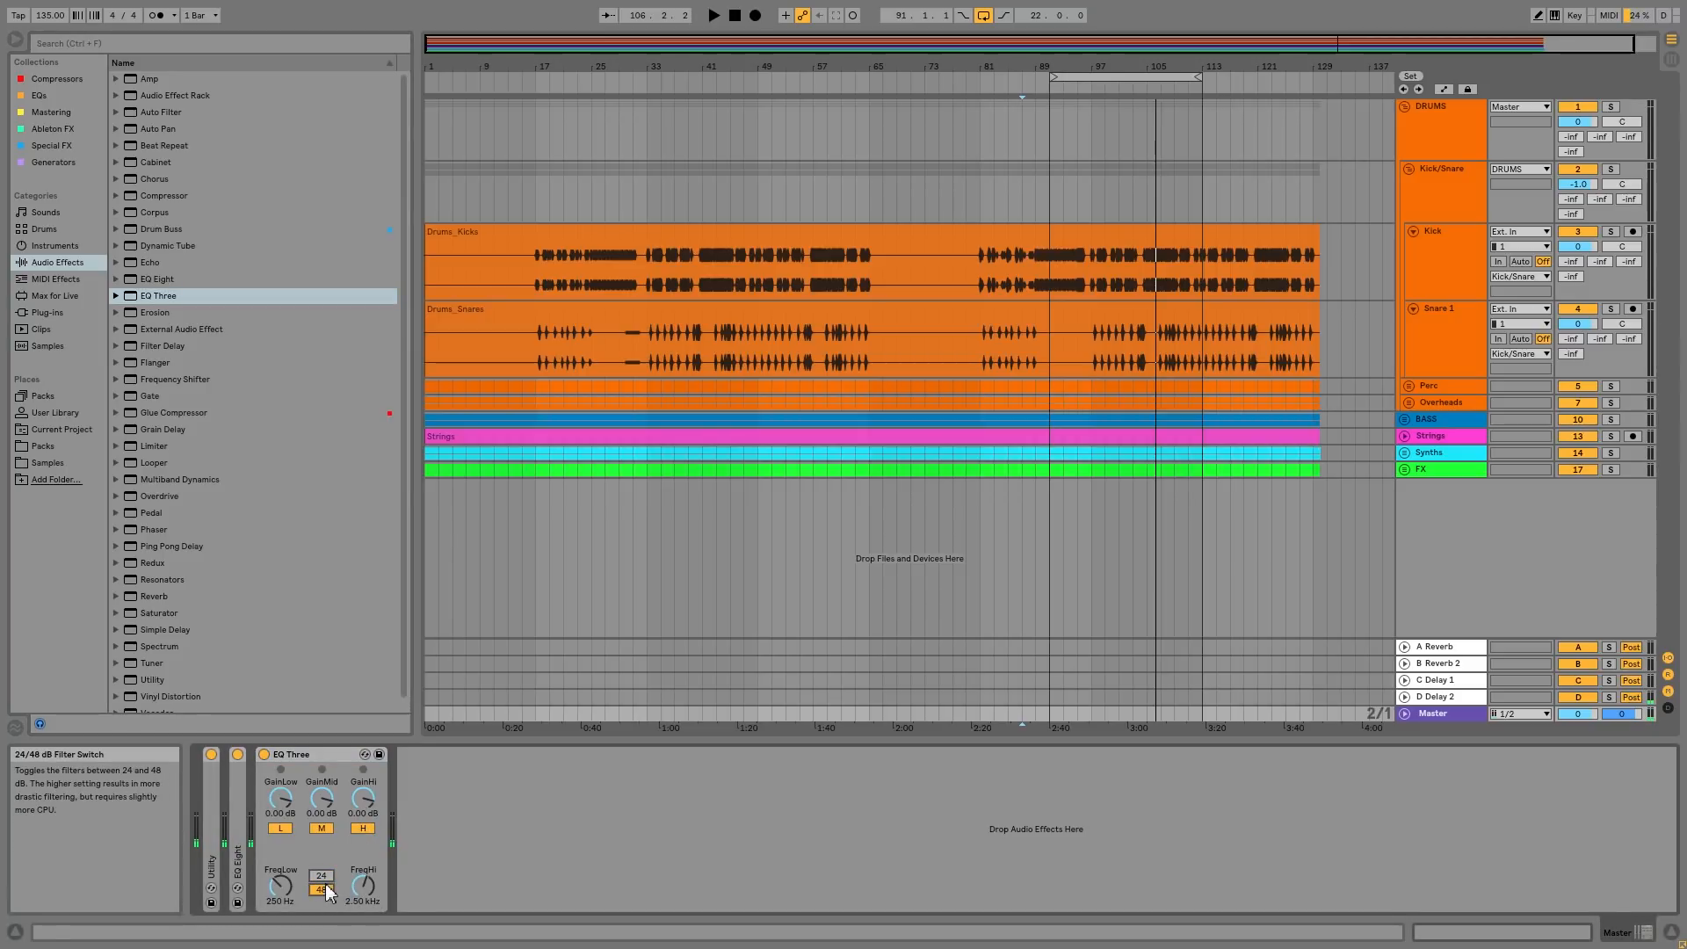
left_click_drag(322, 800, 322, 803)
left_click(315, 828)
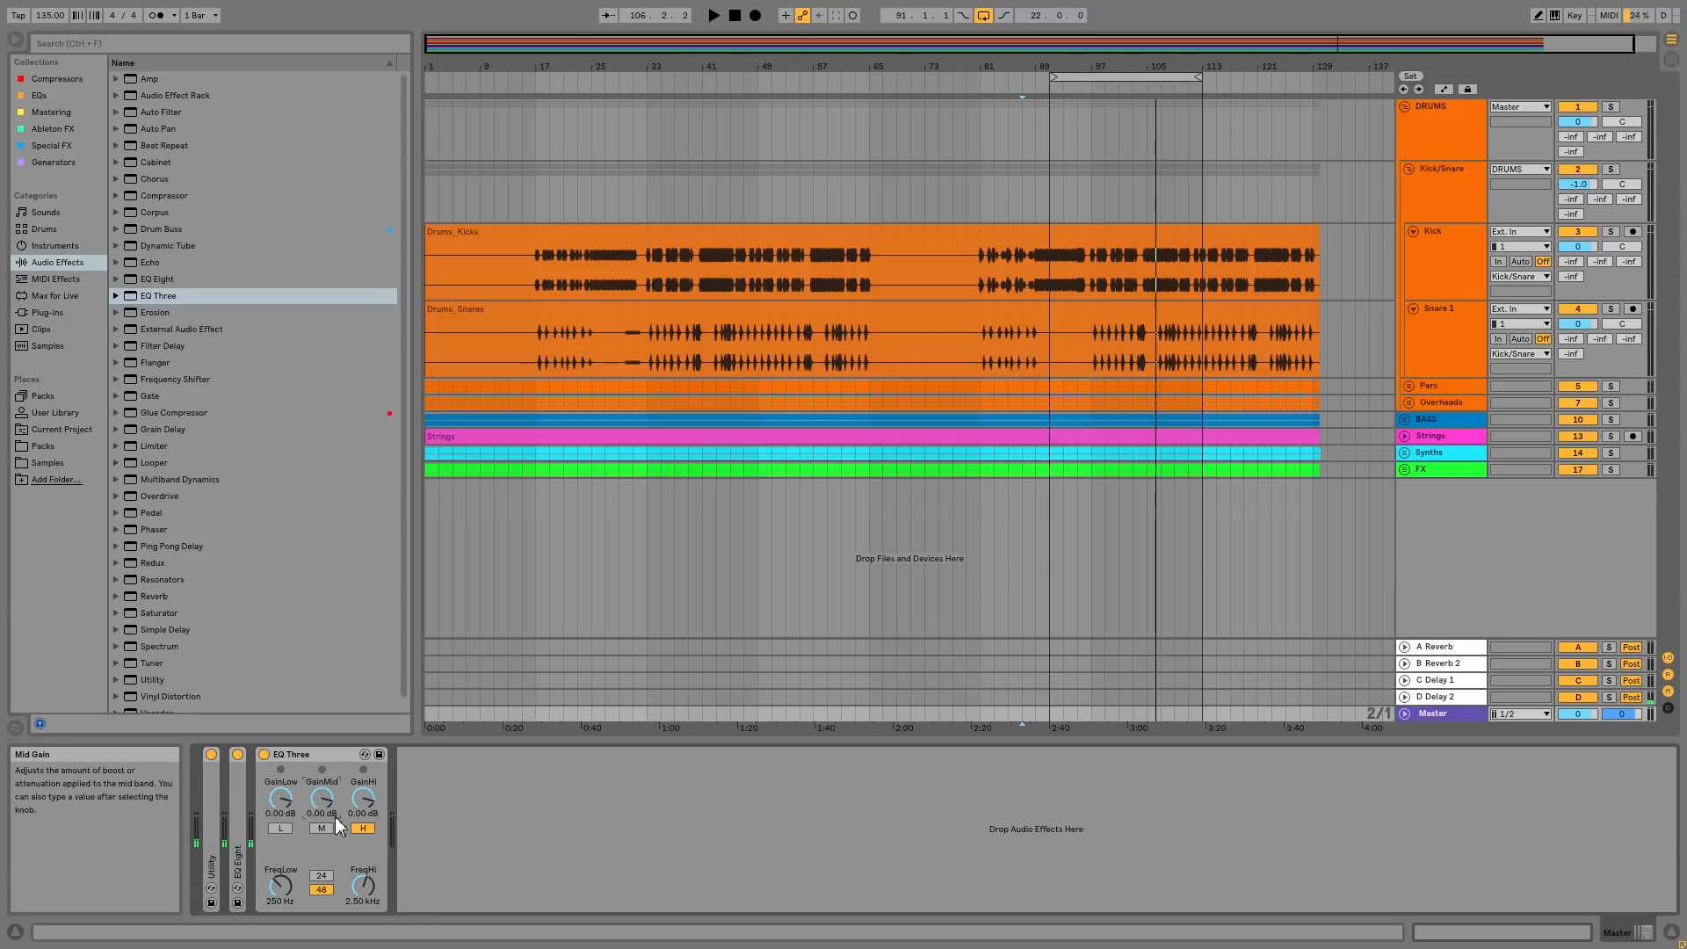
Set EQ Three's high crossover to 6.17 kHz, high gain to 1.00 dB and filter slope to 24 dB
left_click(1109, 93)
mouse_move(363, 886)
left_mouse_down()
mouse_move(363, 840)
mouse_move(363, 903)
left_mouse_up()
left_click(321, 876)
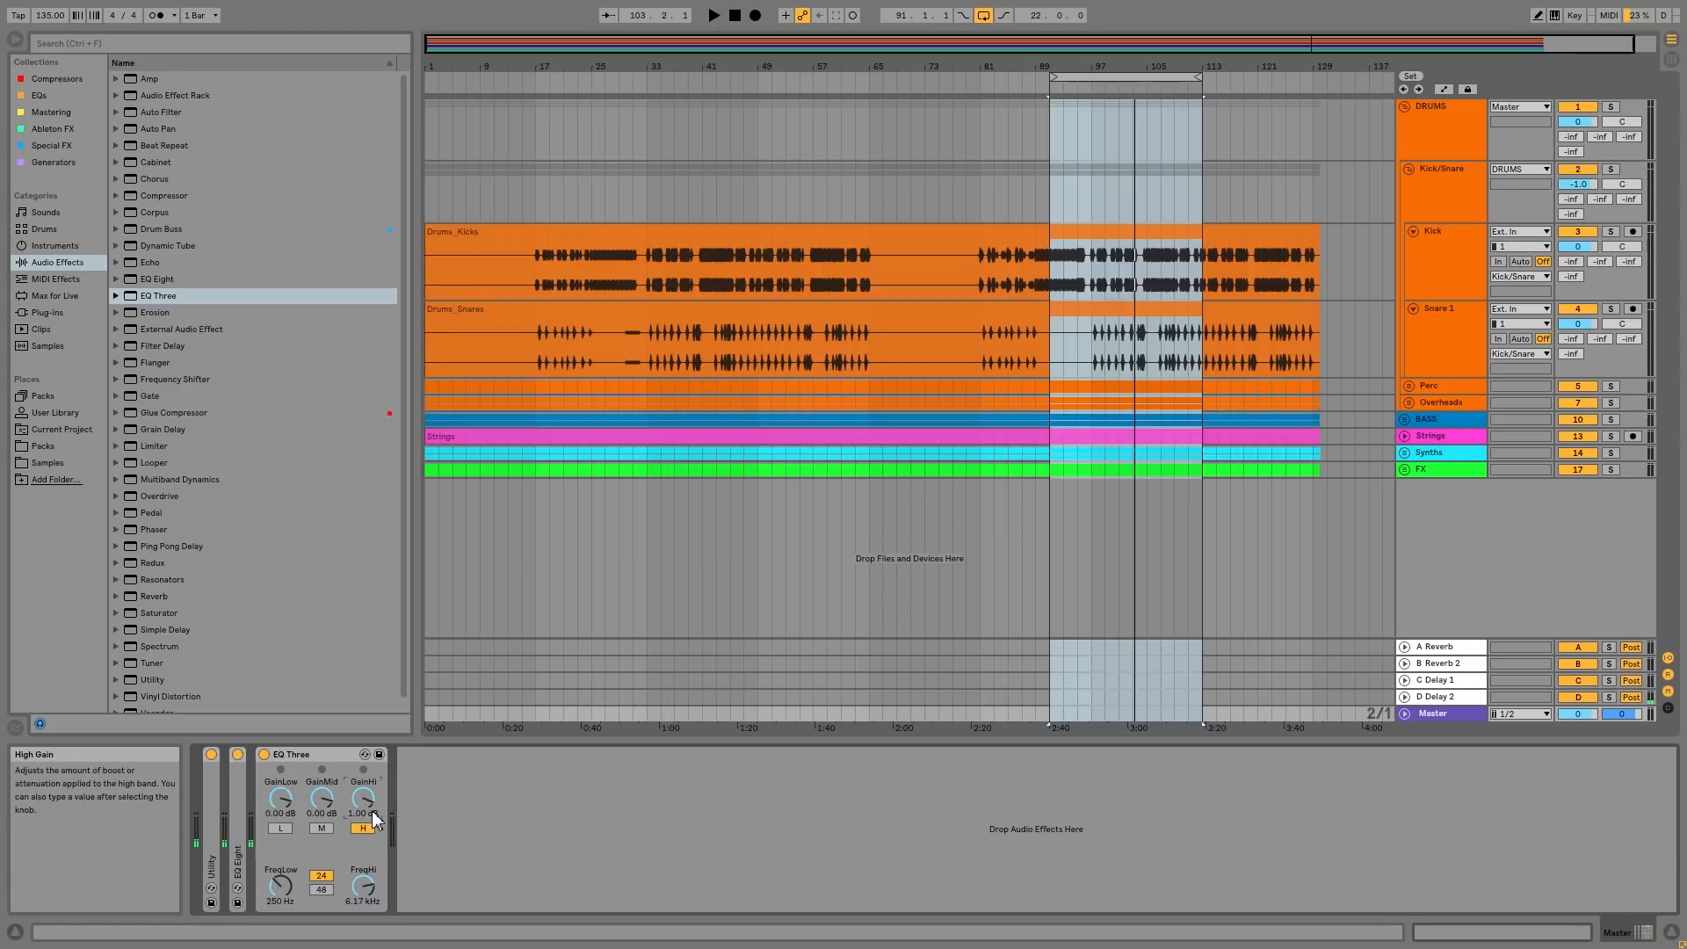
Isolate EQ Three's mid band and set the low crossover to 208 Hz during playback
left_click(322, 827)
left_click(363, 828)
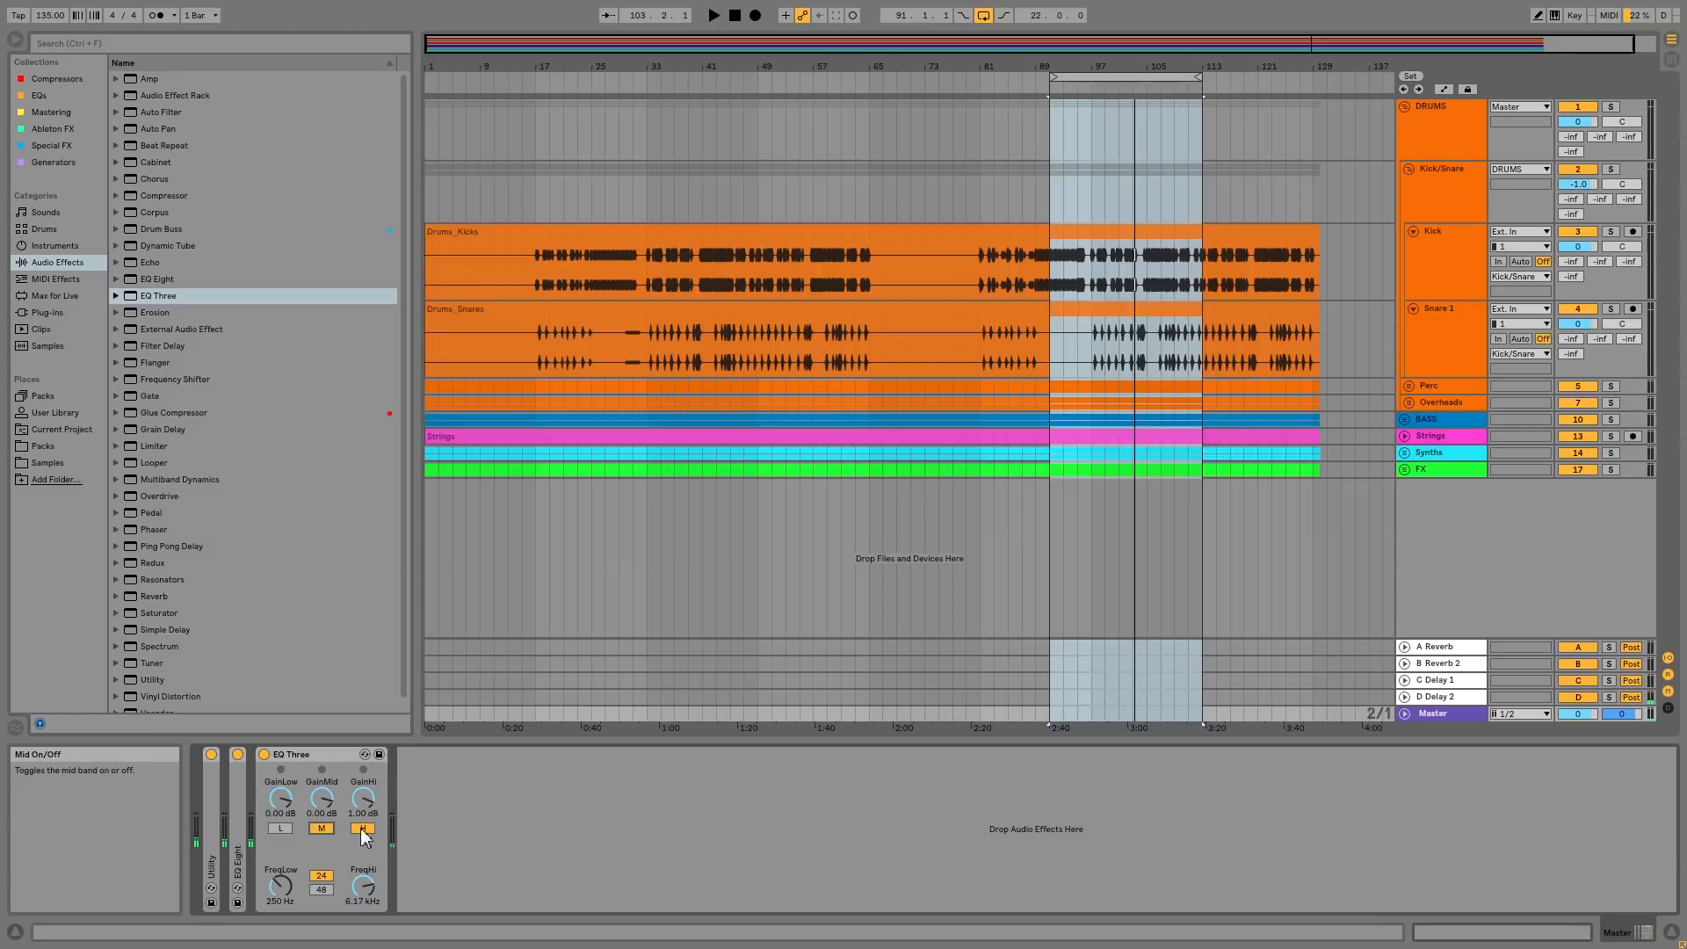
left_click(1107, 97)
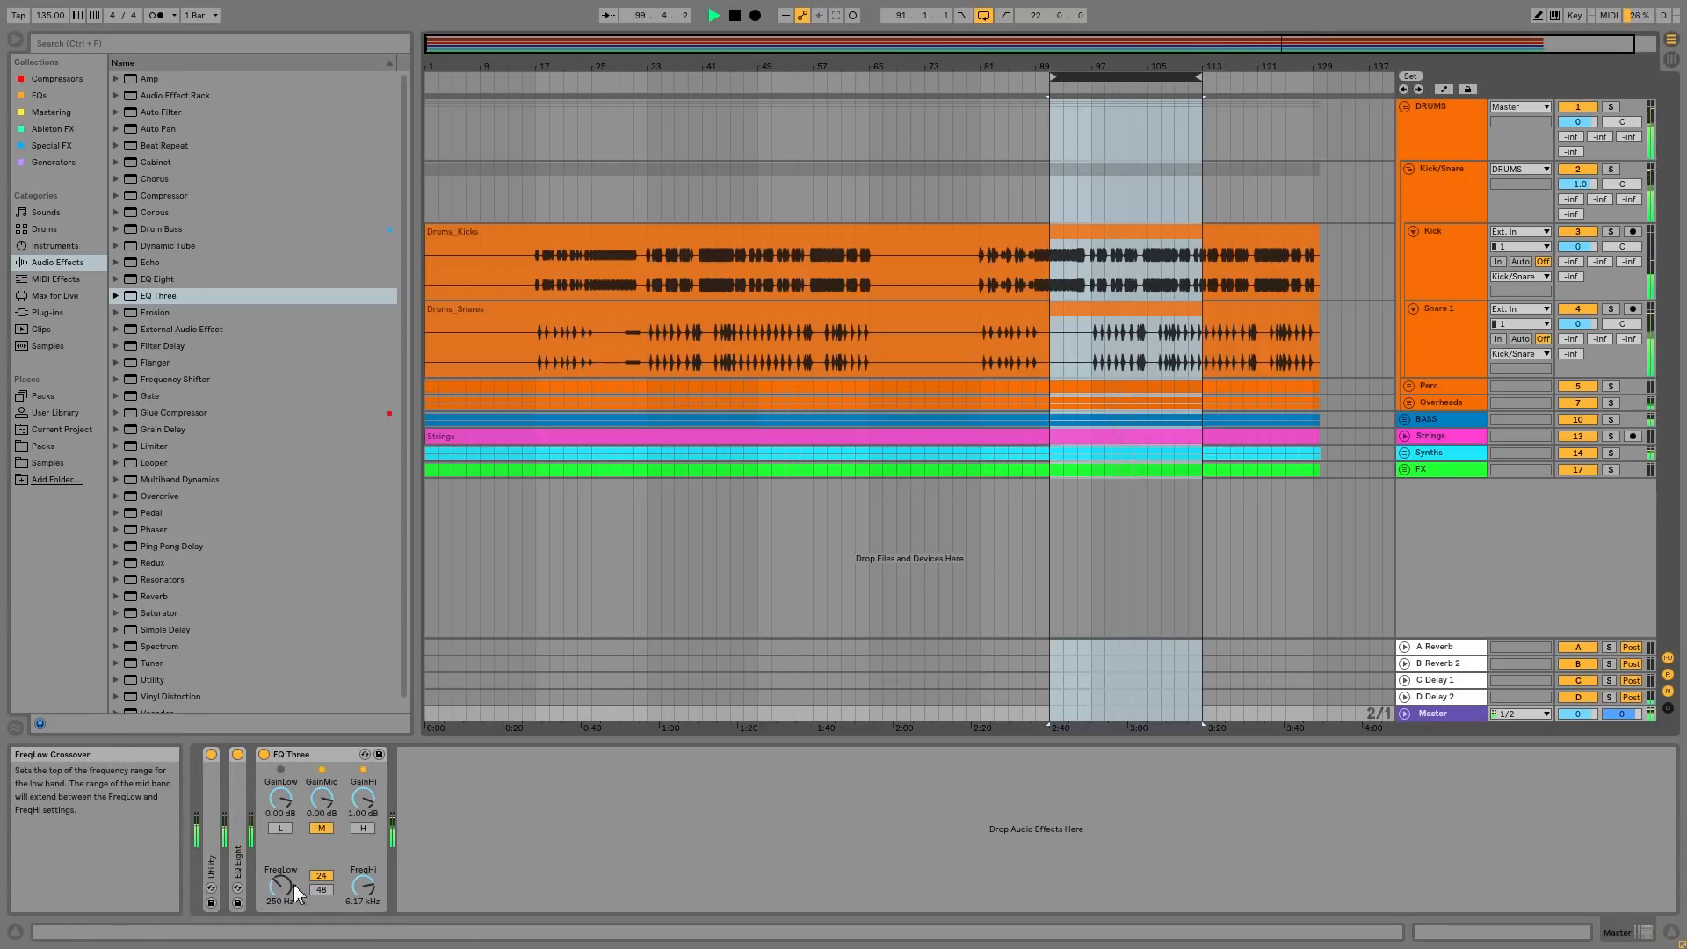
left_click_drag(295, 890, 303, 885)
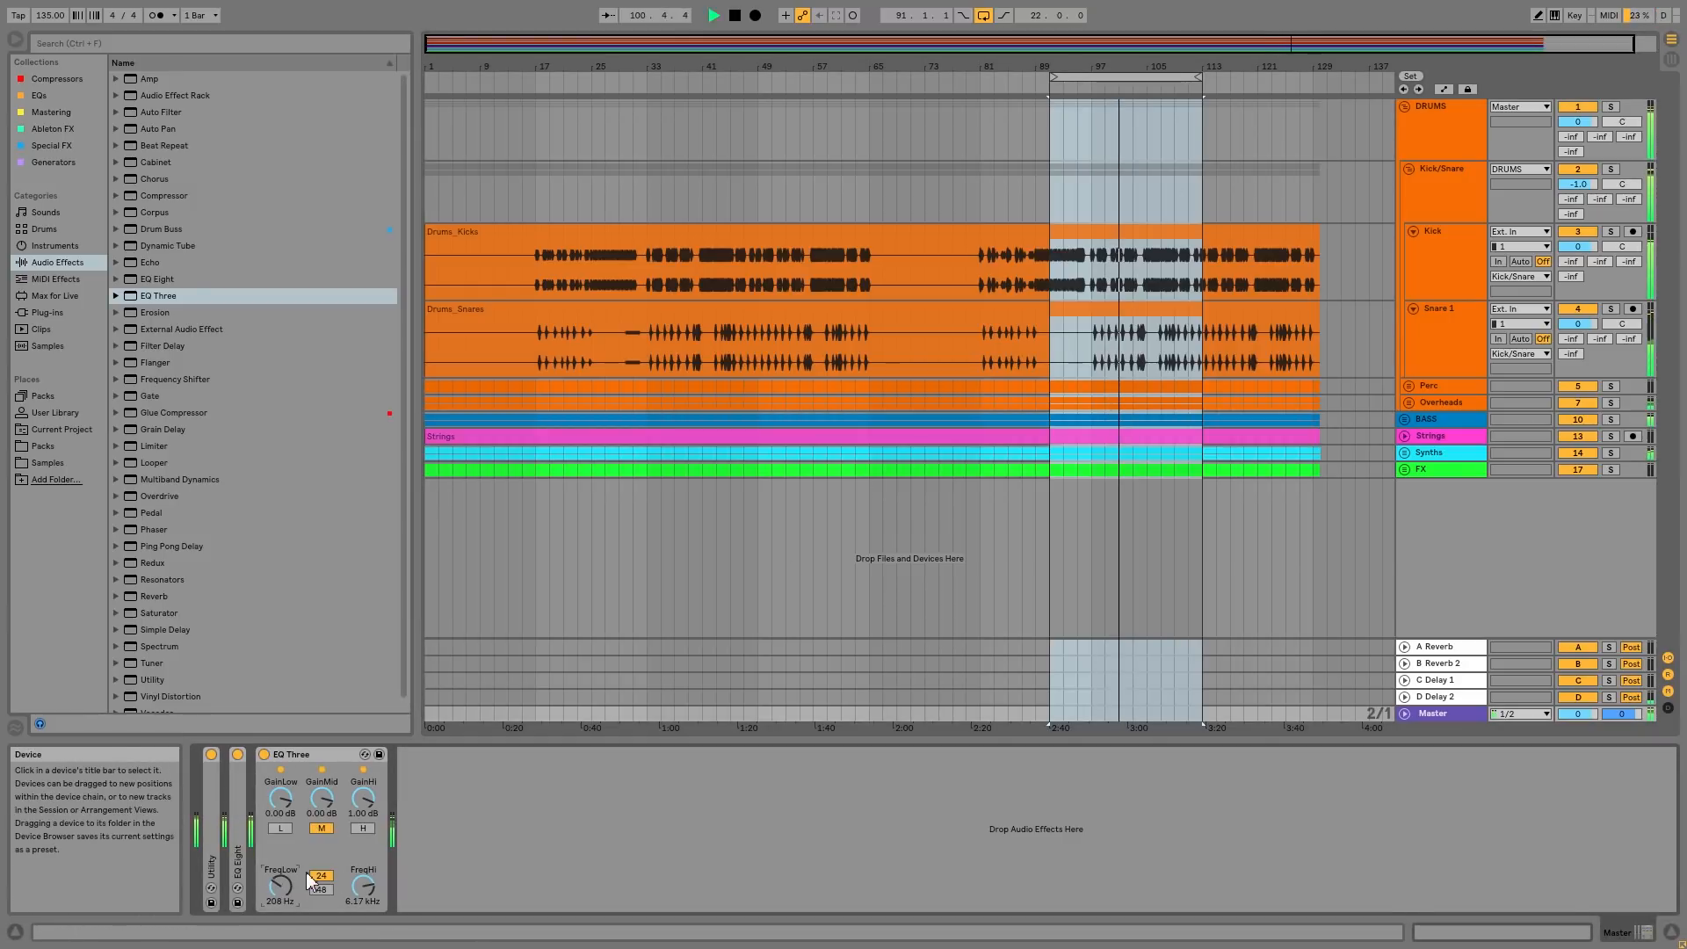
Compare EQ Three's isolated low and mid bands during playback and set the mid gain to 0.50 dB
left_click(322, 829)
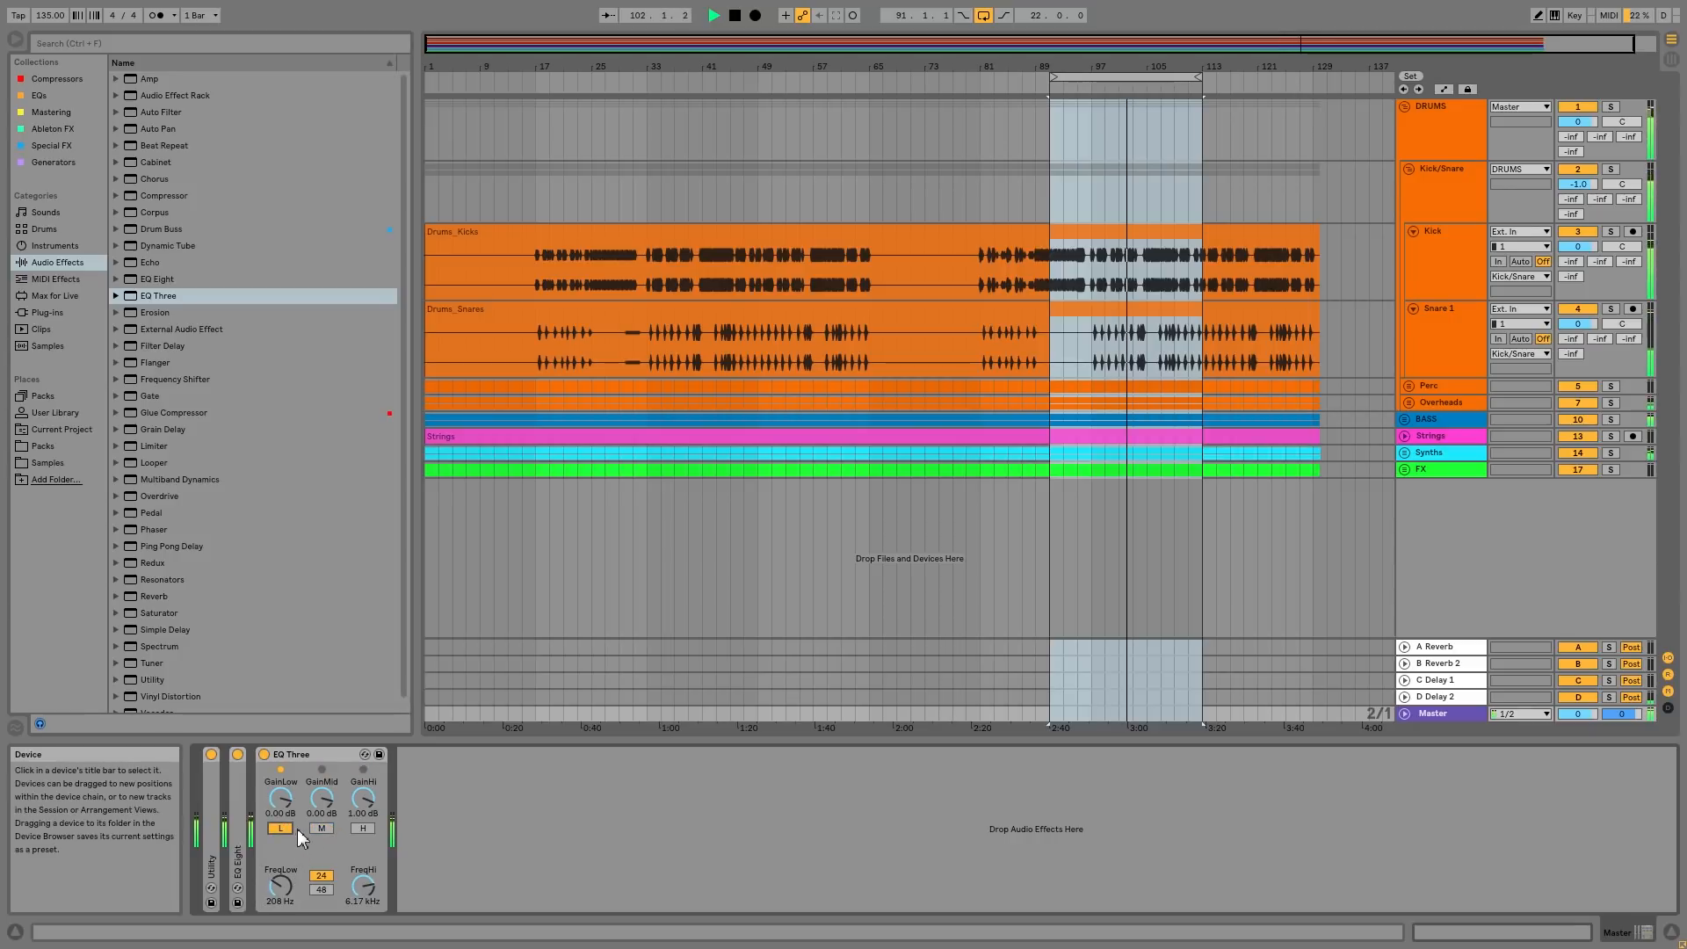
left_click(281, 828)
left_click(319, 828)
left_click(285, 829)
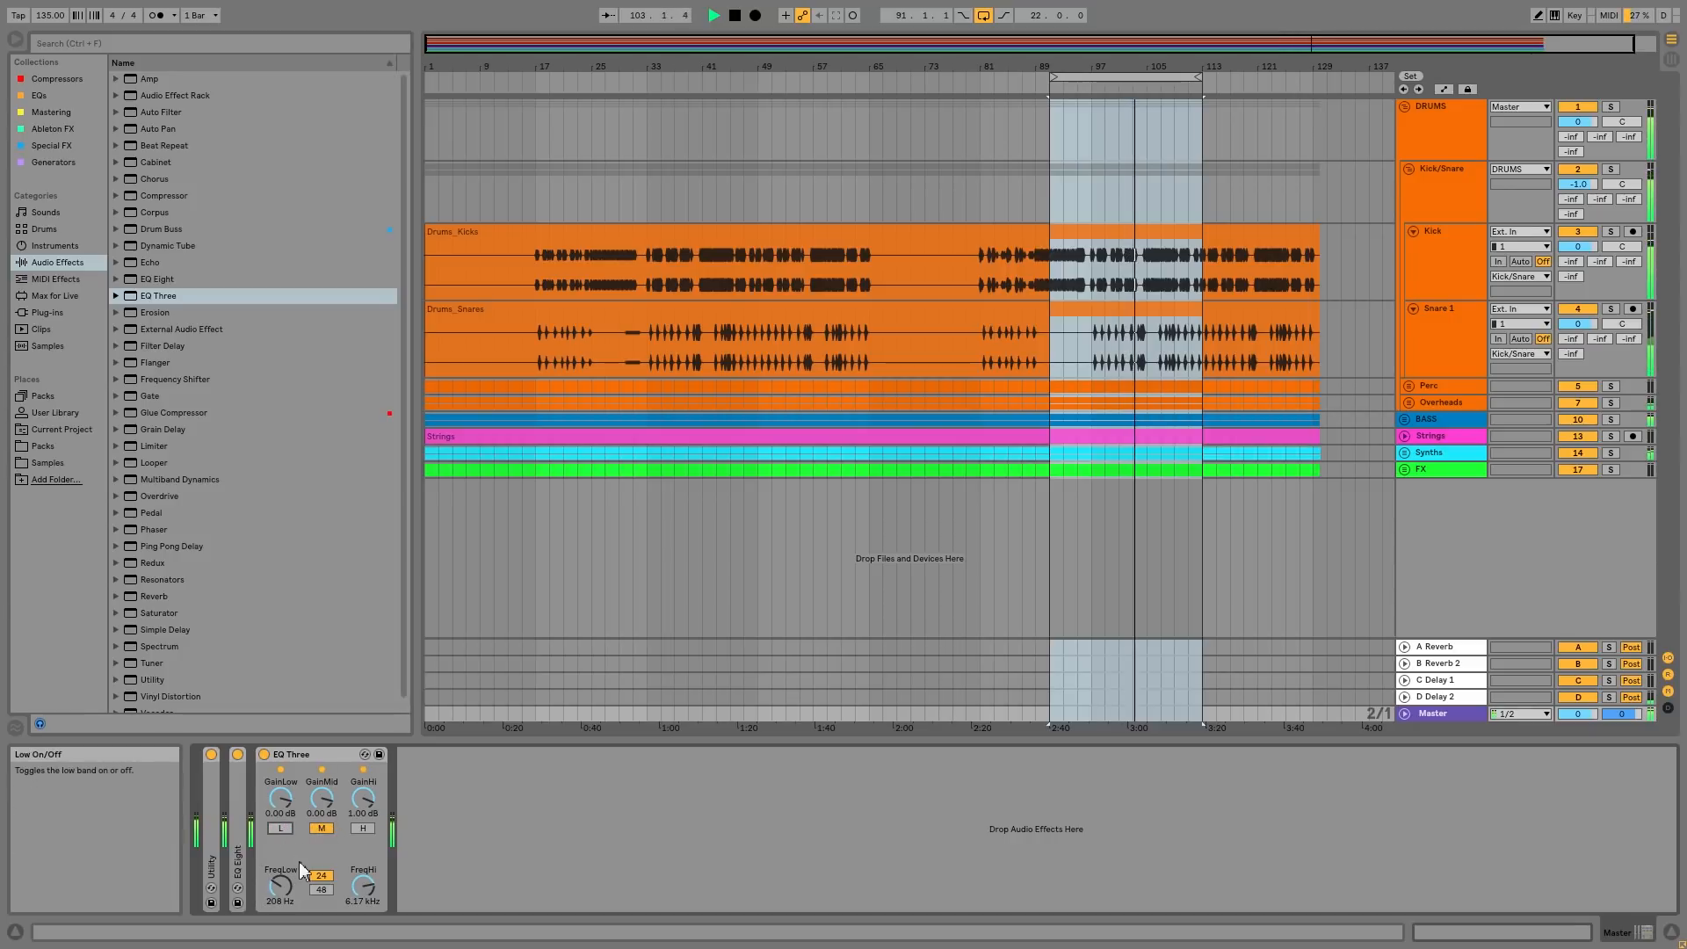
left_click(325, 816)
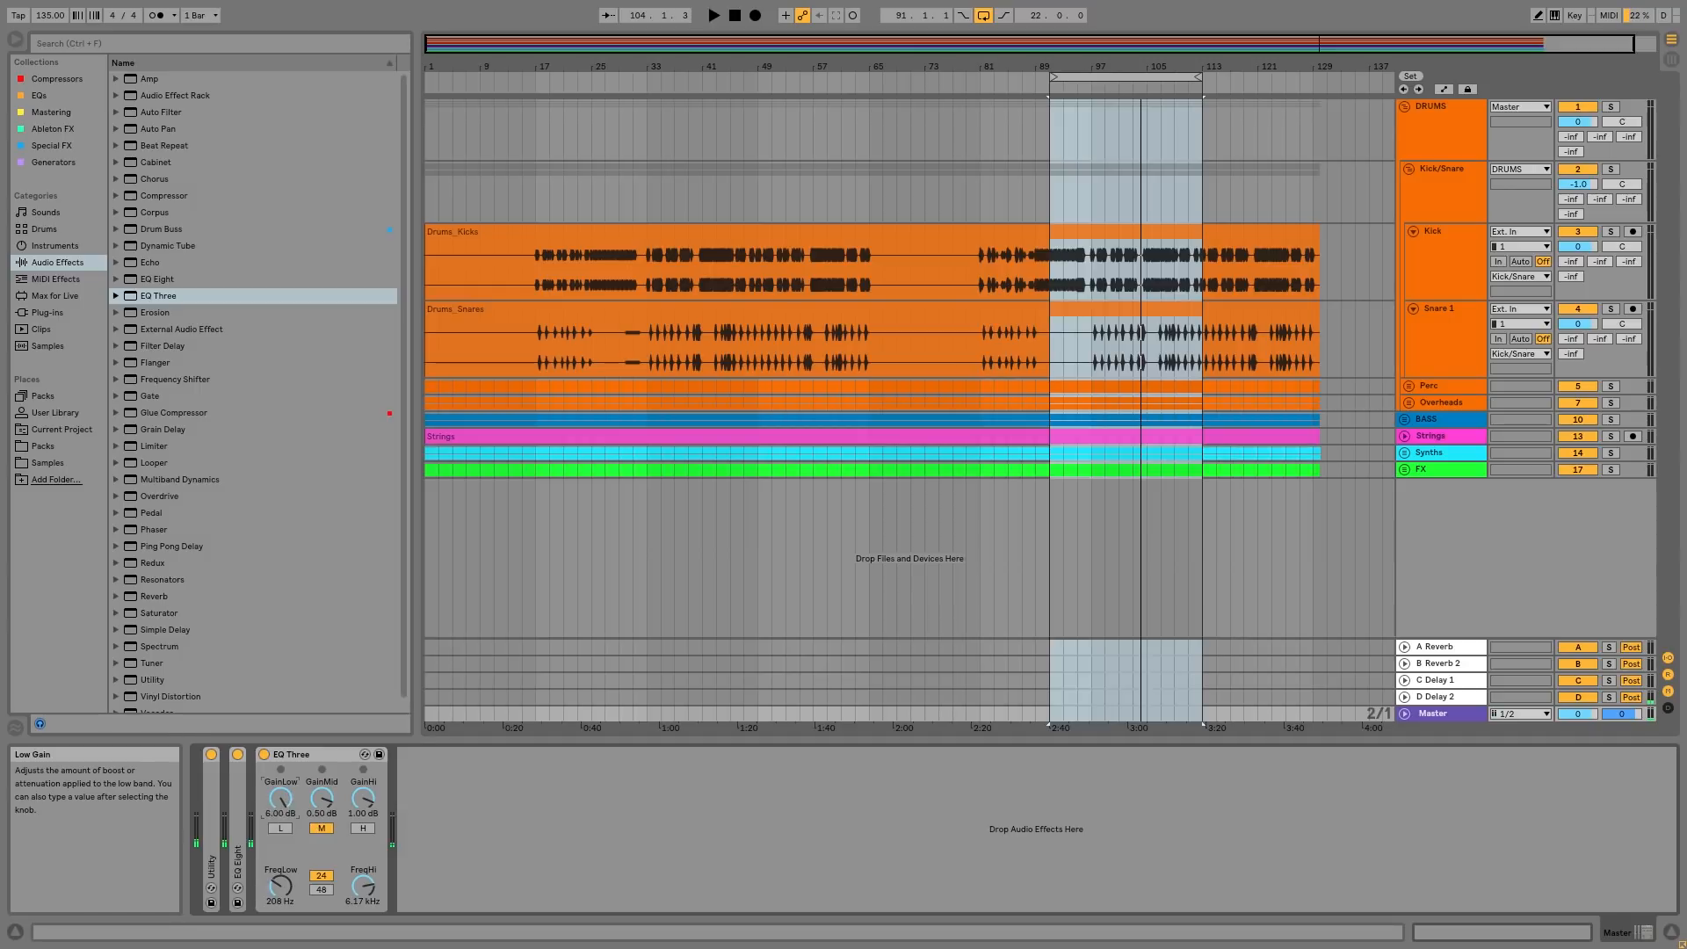
Set EQ Three's low gain to 0.75 dB and high gain to 1.25 dB, with all three bands switched on
left_click(283, 809)
left_click(280, 828)
left_click(363, 827)
left_click_drag(363, 798, 362, 805)
Compare EQ Three bypassed and active during playback, set its high gain to 2.00 dB, and stop playback
left_click(1092, 93)
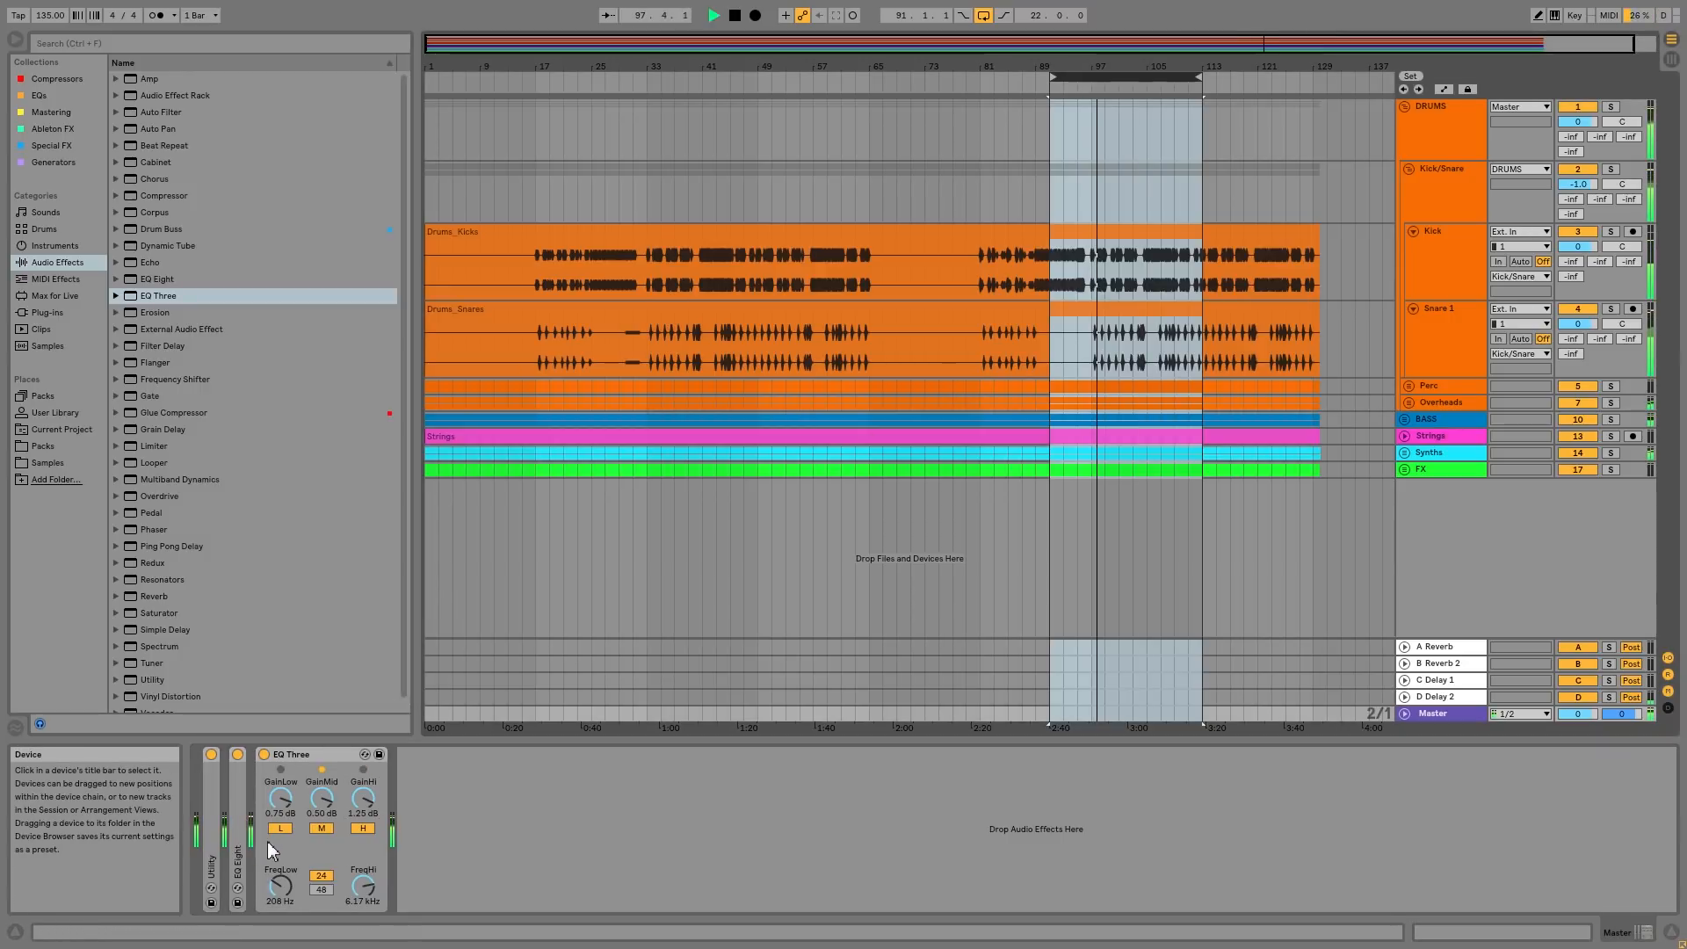
left_click(283, 754)
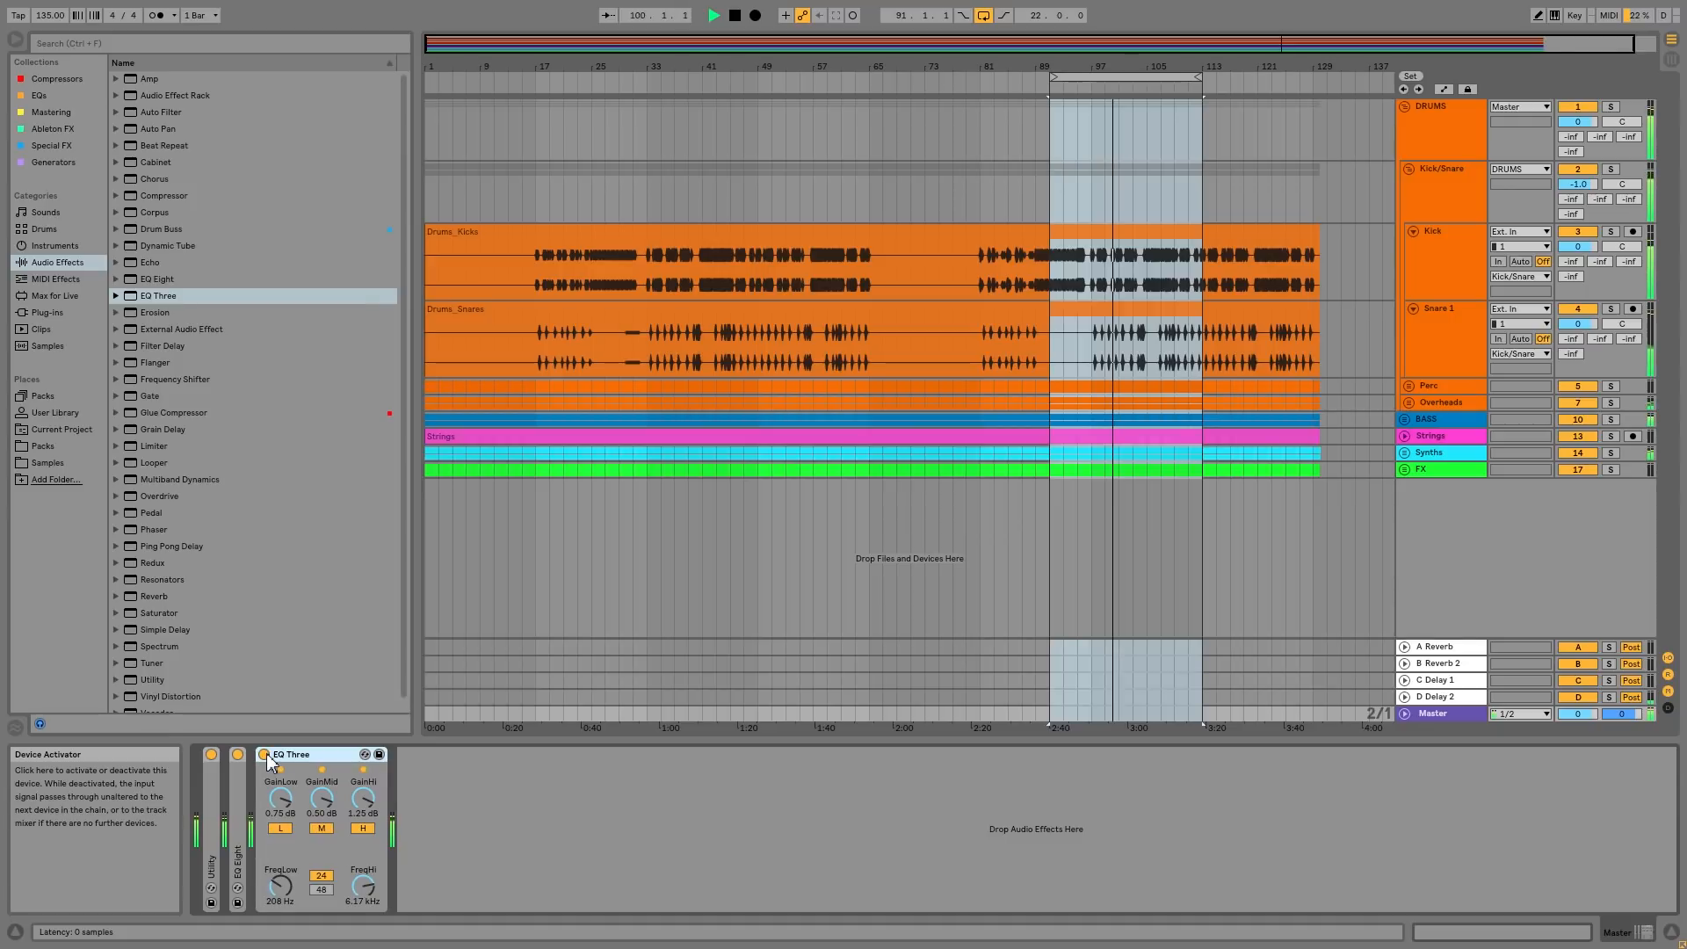
left_click(265, 754)
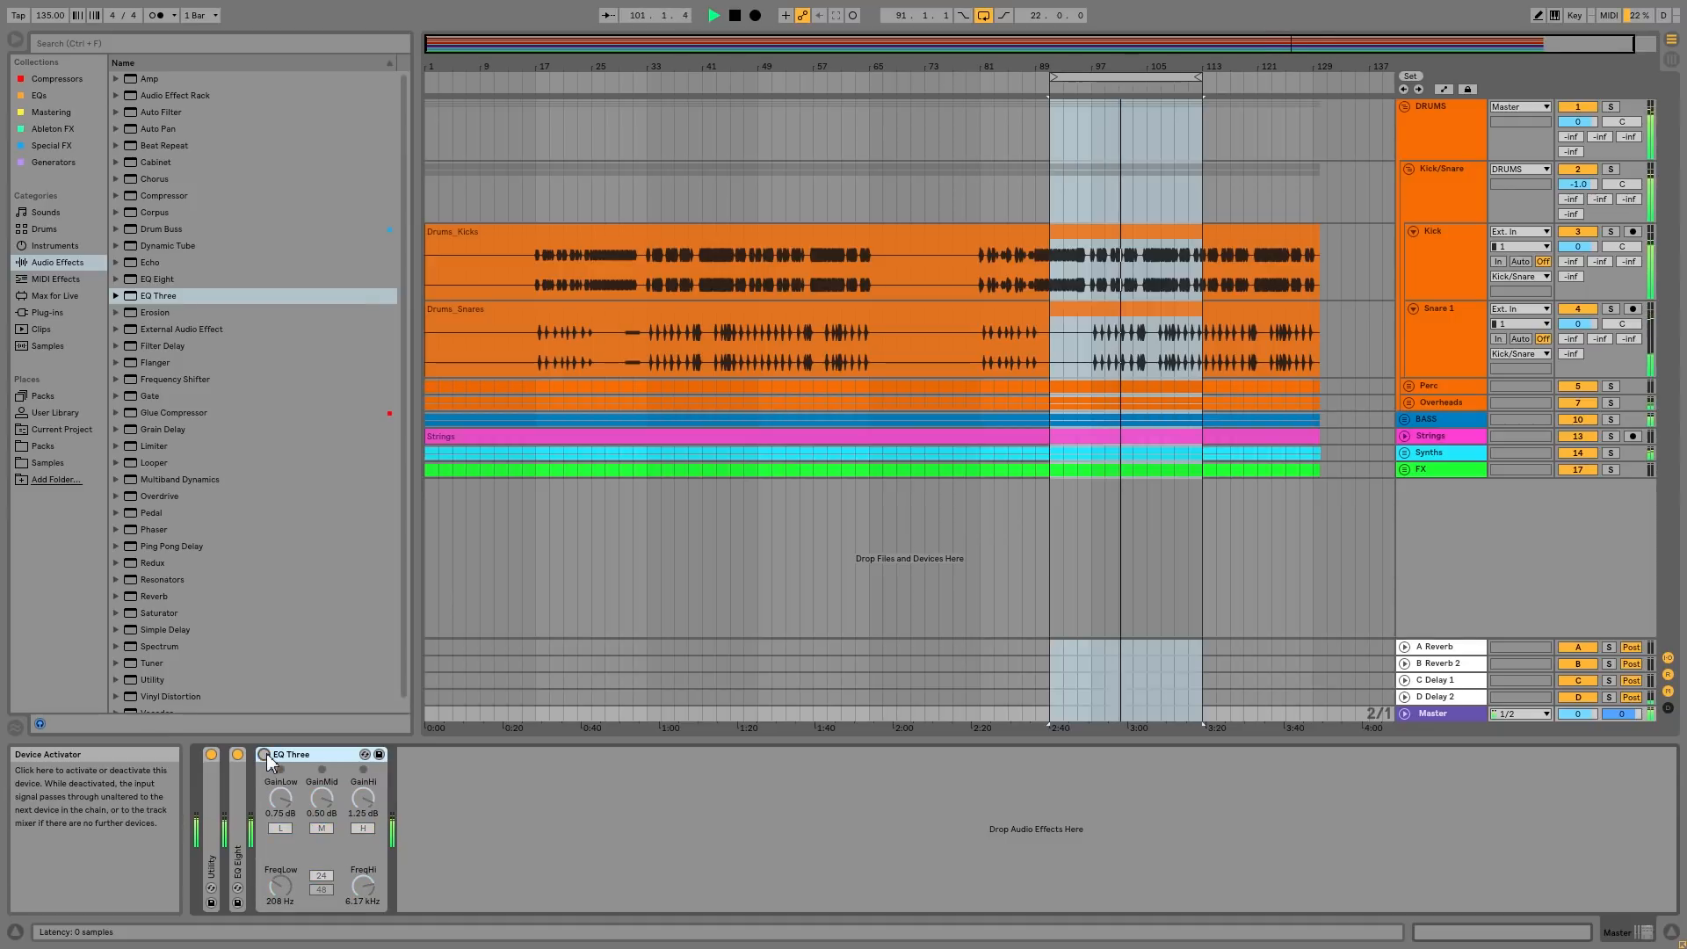
left_click(265, 754)
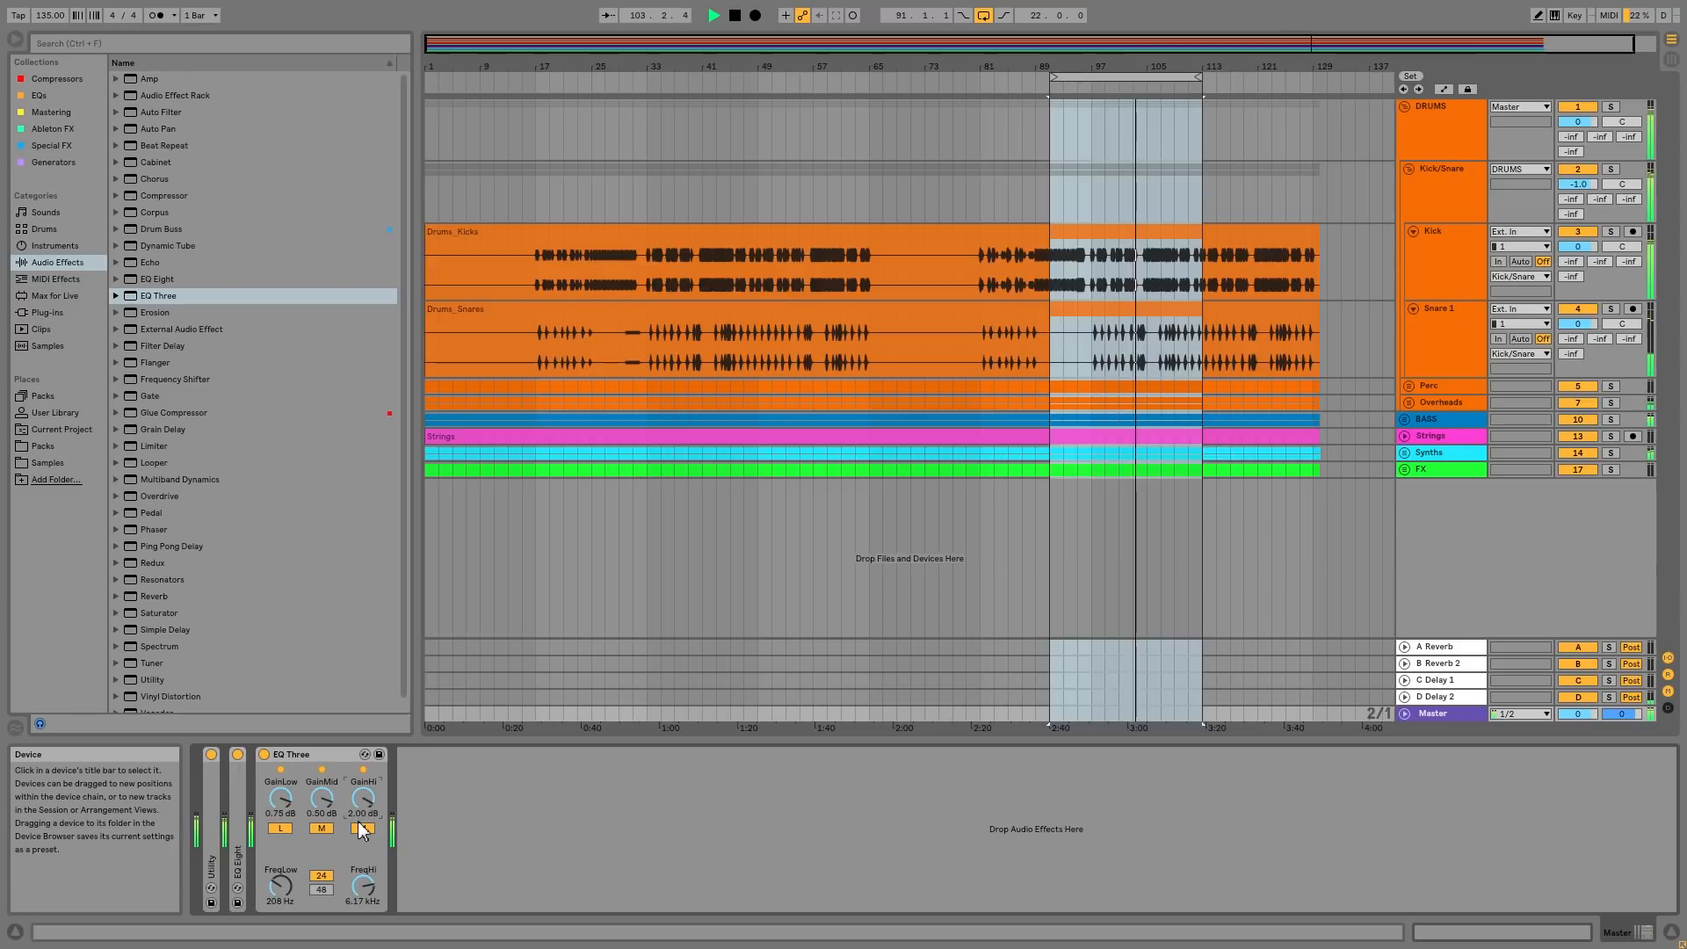
left_click_drag(366, 794, 366, 785)
key("space")
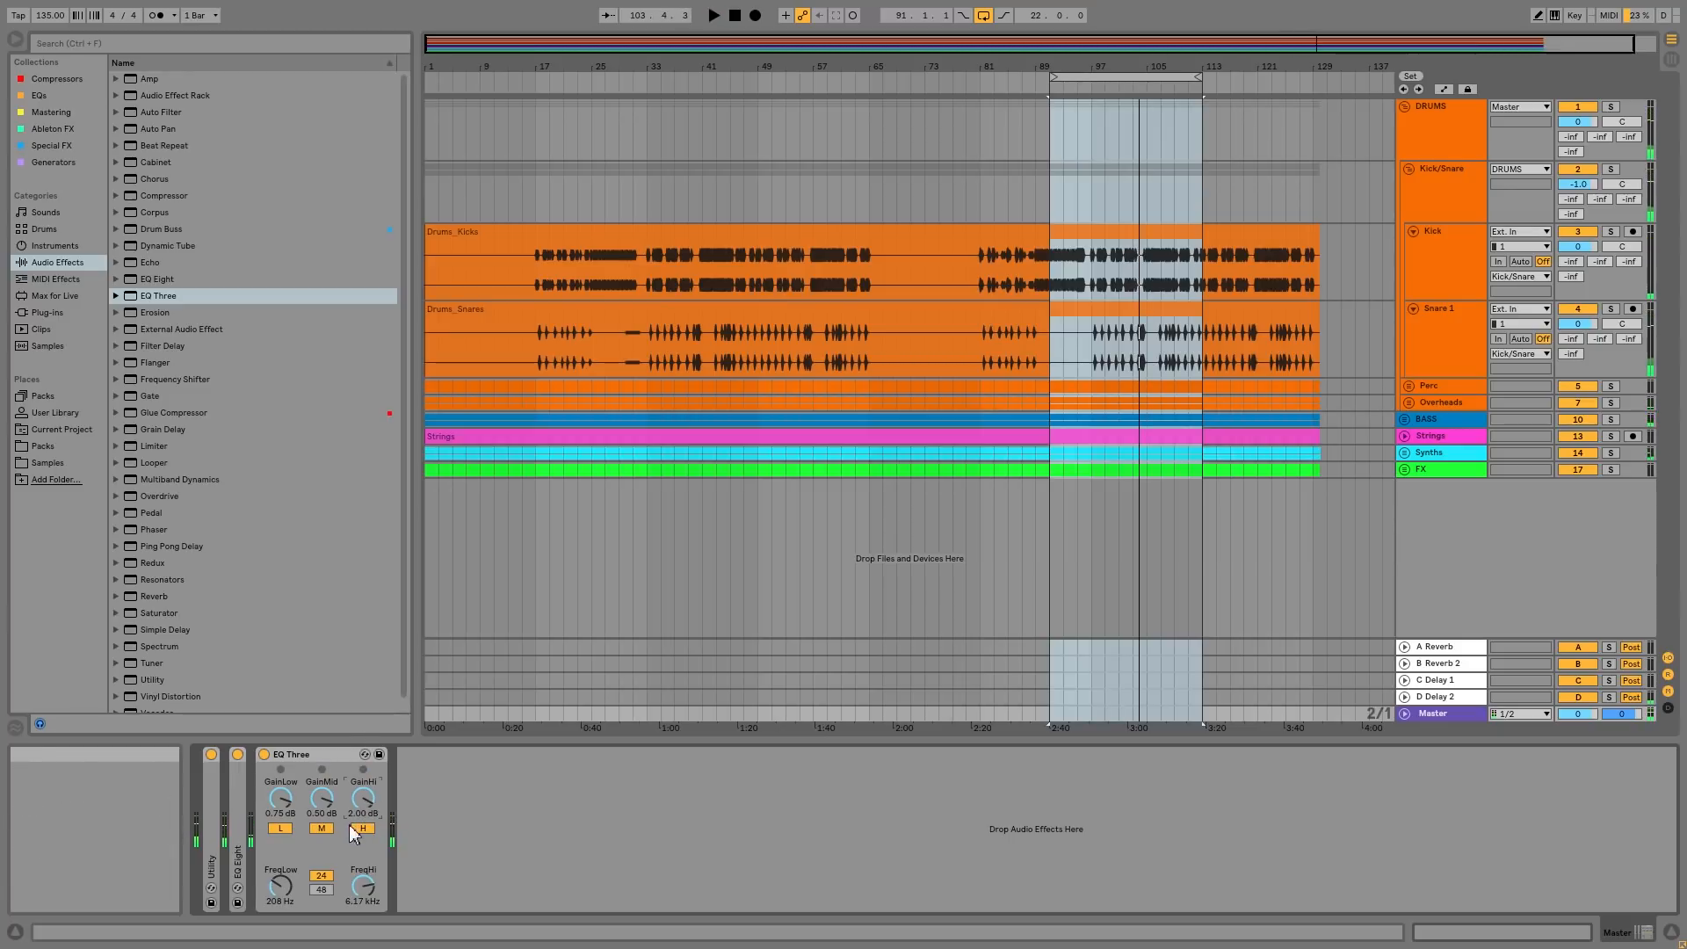
Check the Utility's Mono option and fold both the Utility and EQ Three on the Master
double_click(212, 830)
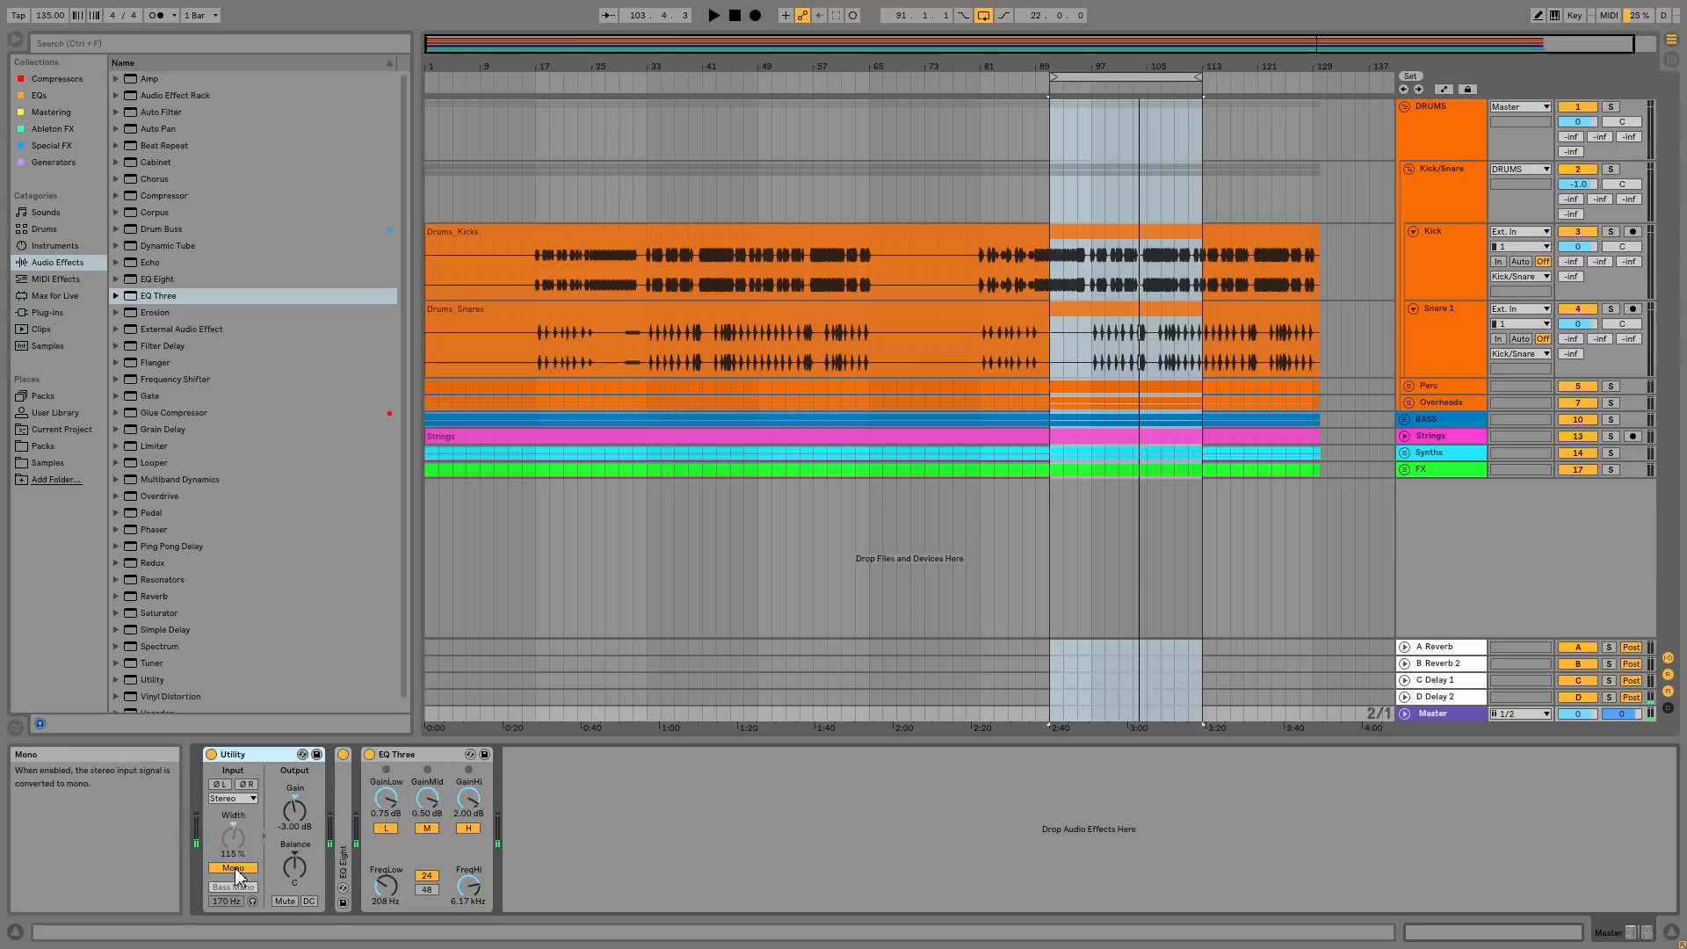
double_click(267, 752)
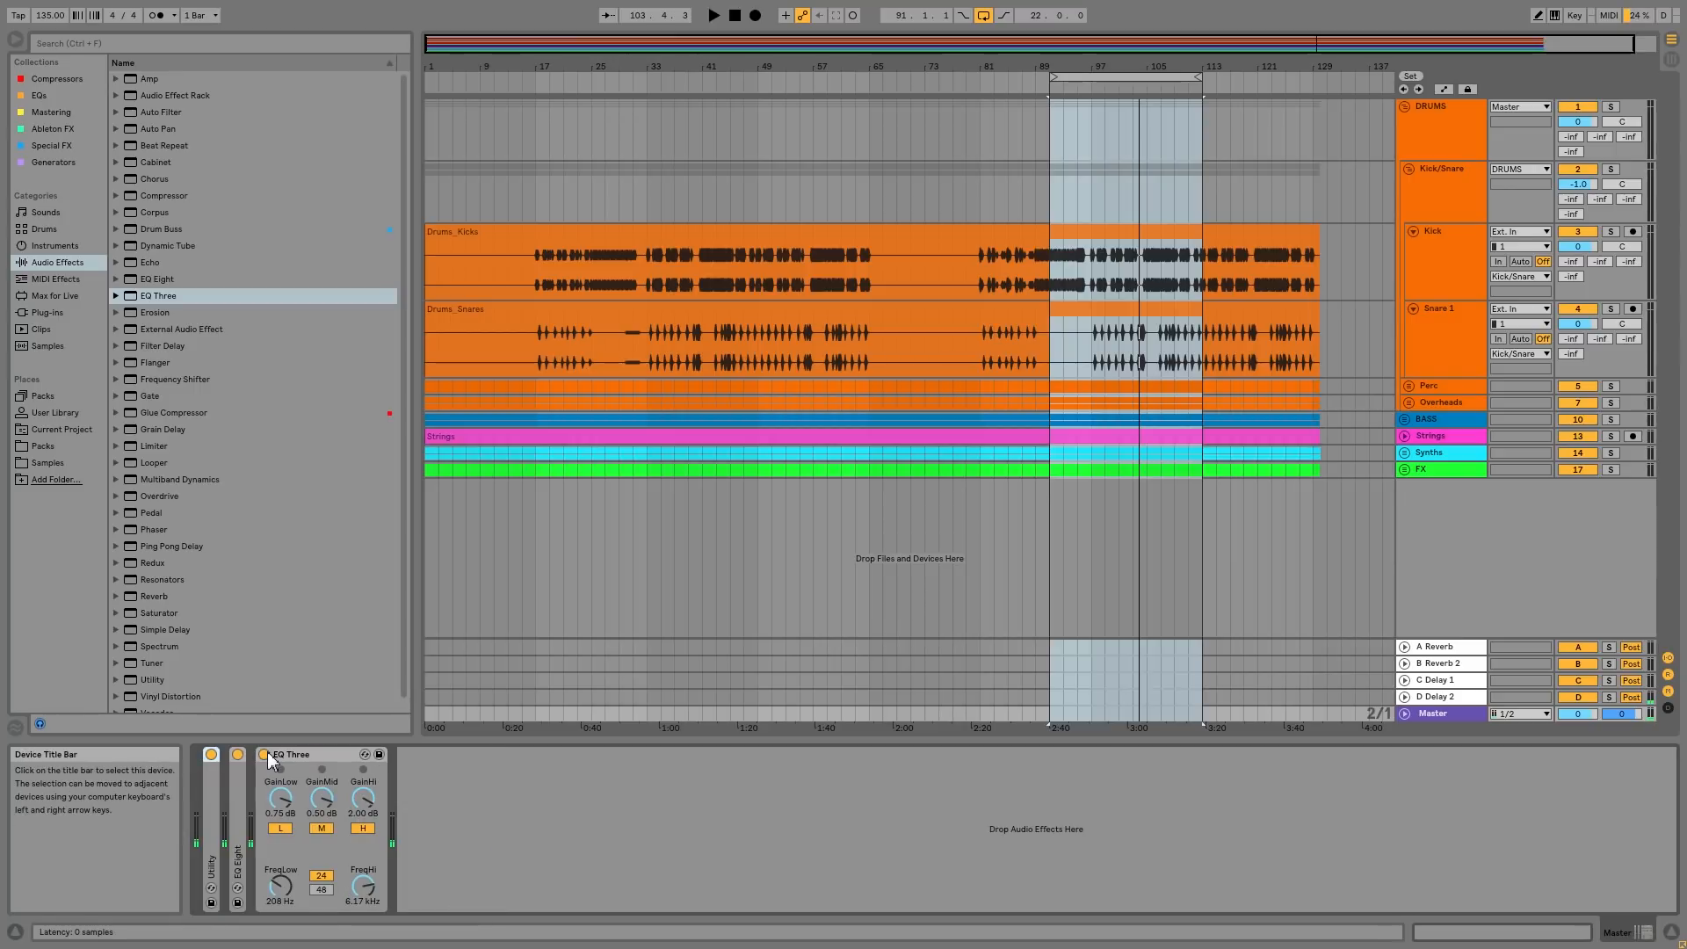
double_click(318, 757)
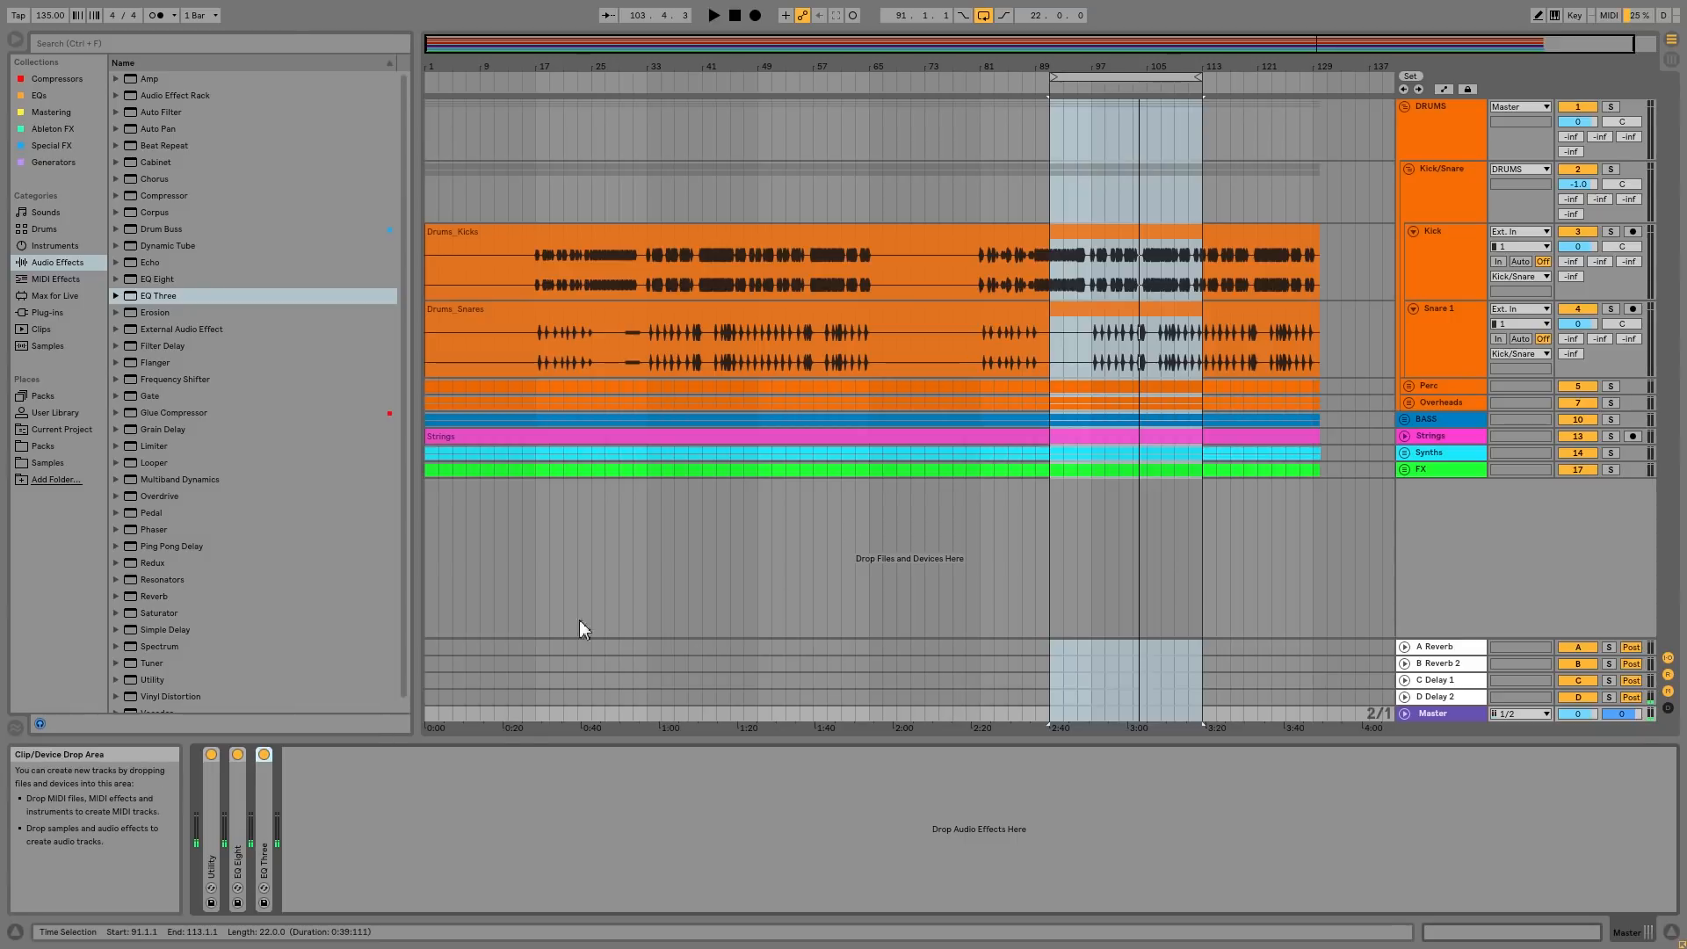
Group the Master's EQ Eight and EQ Three into an Audio Effect Rack and unfold EQ Eight inside it
right_click(240, 816)
left_click(291, 689)
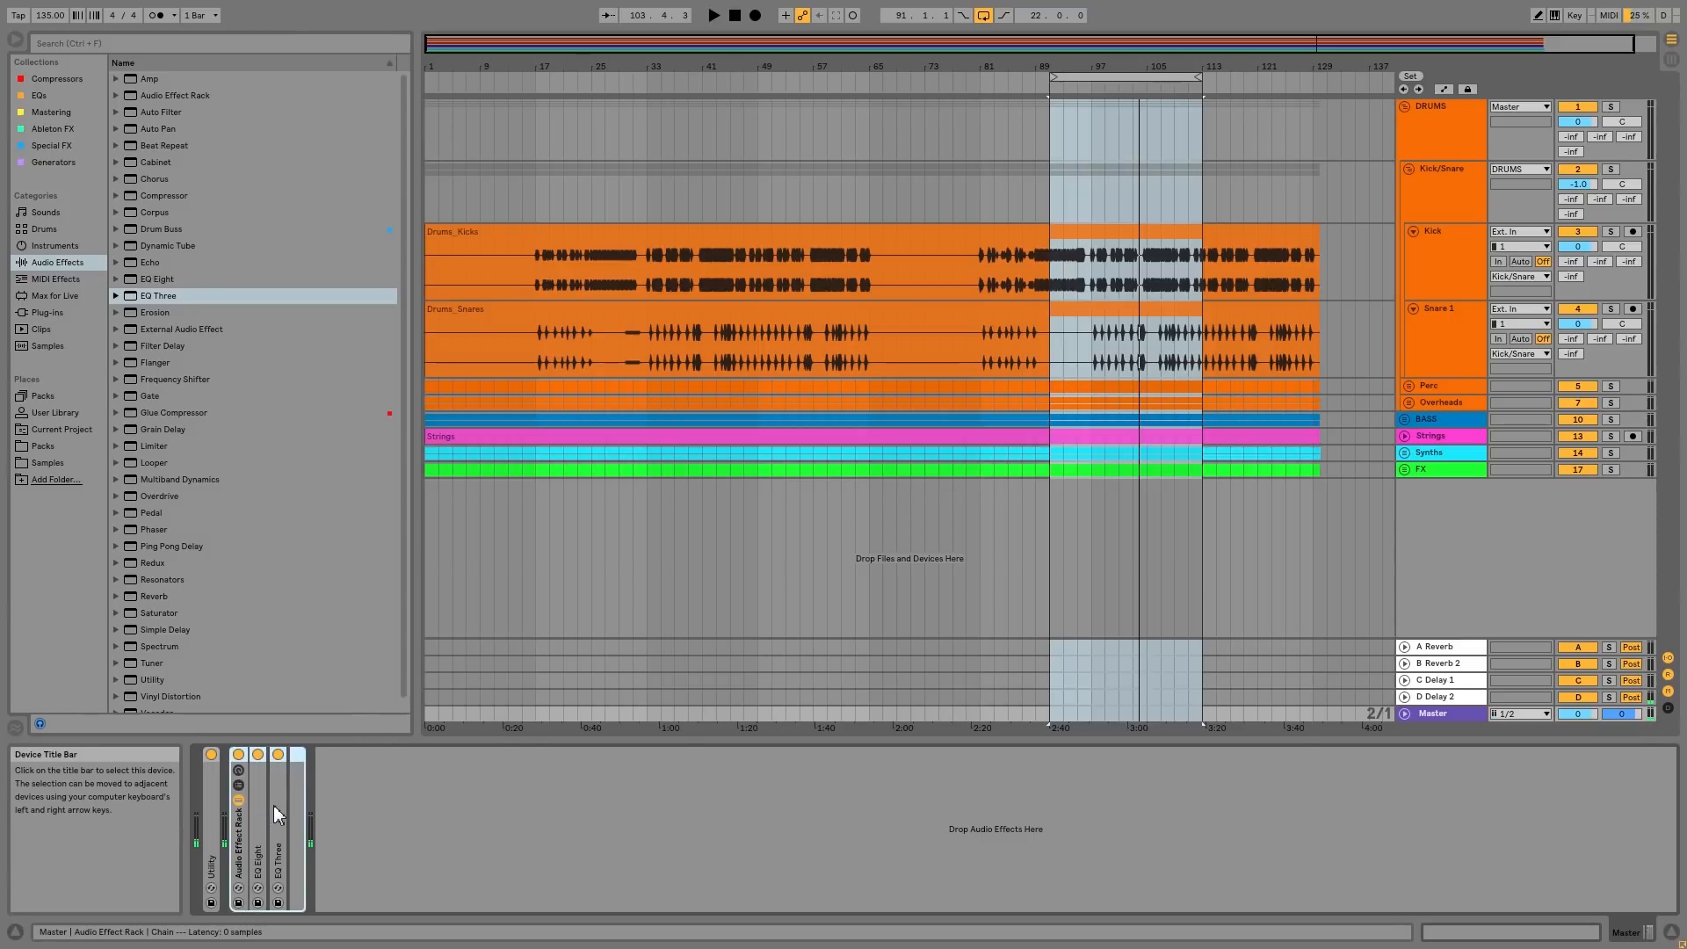
double_click(260, 807)
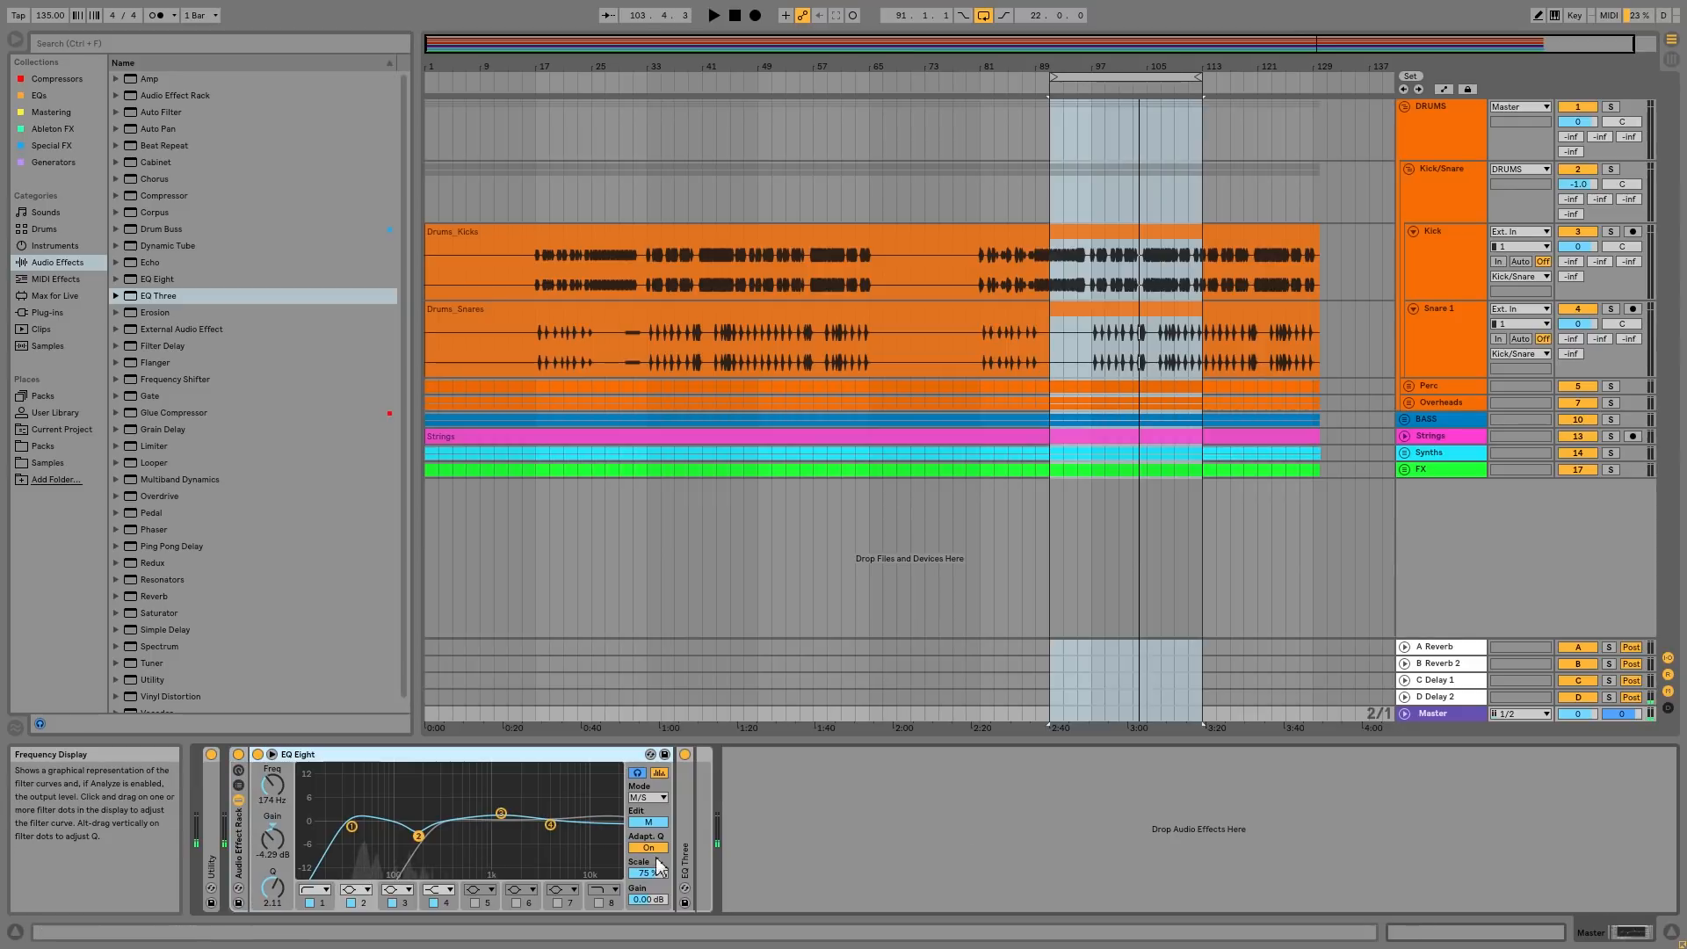
Set the Master EQ Eight's output gain to -0.50 dB, fold it, and compare the rack bypassed and active during playback
left_click(636, 898)
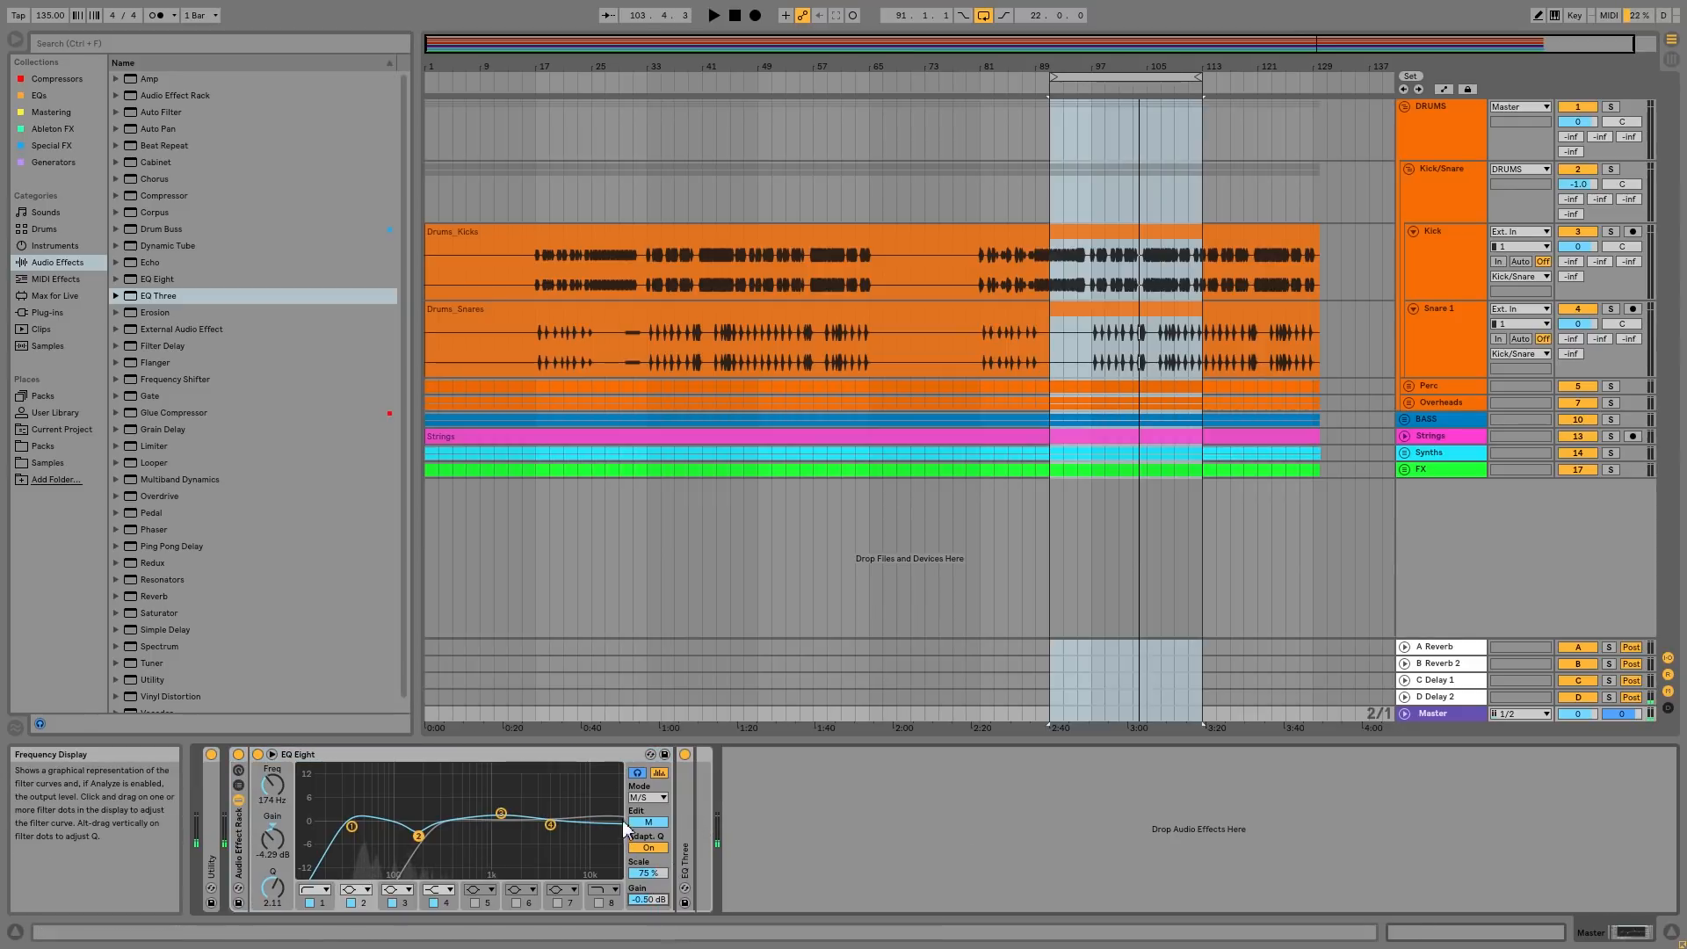
double_click(398, 755)
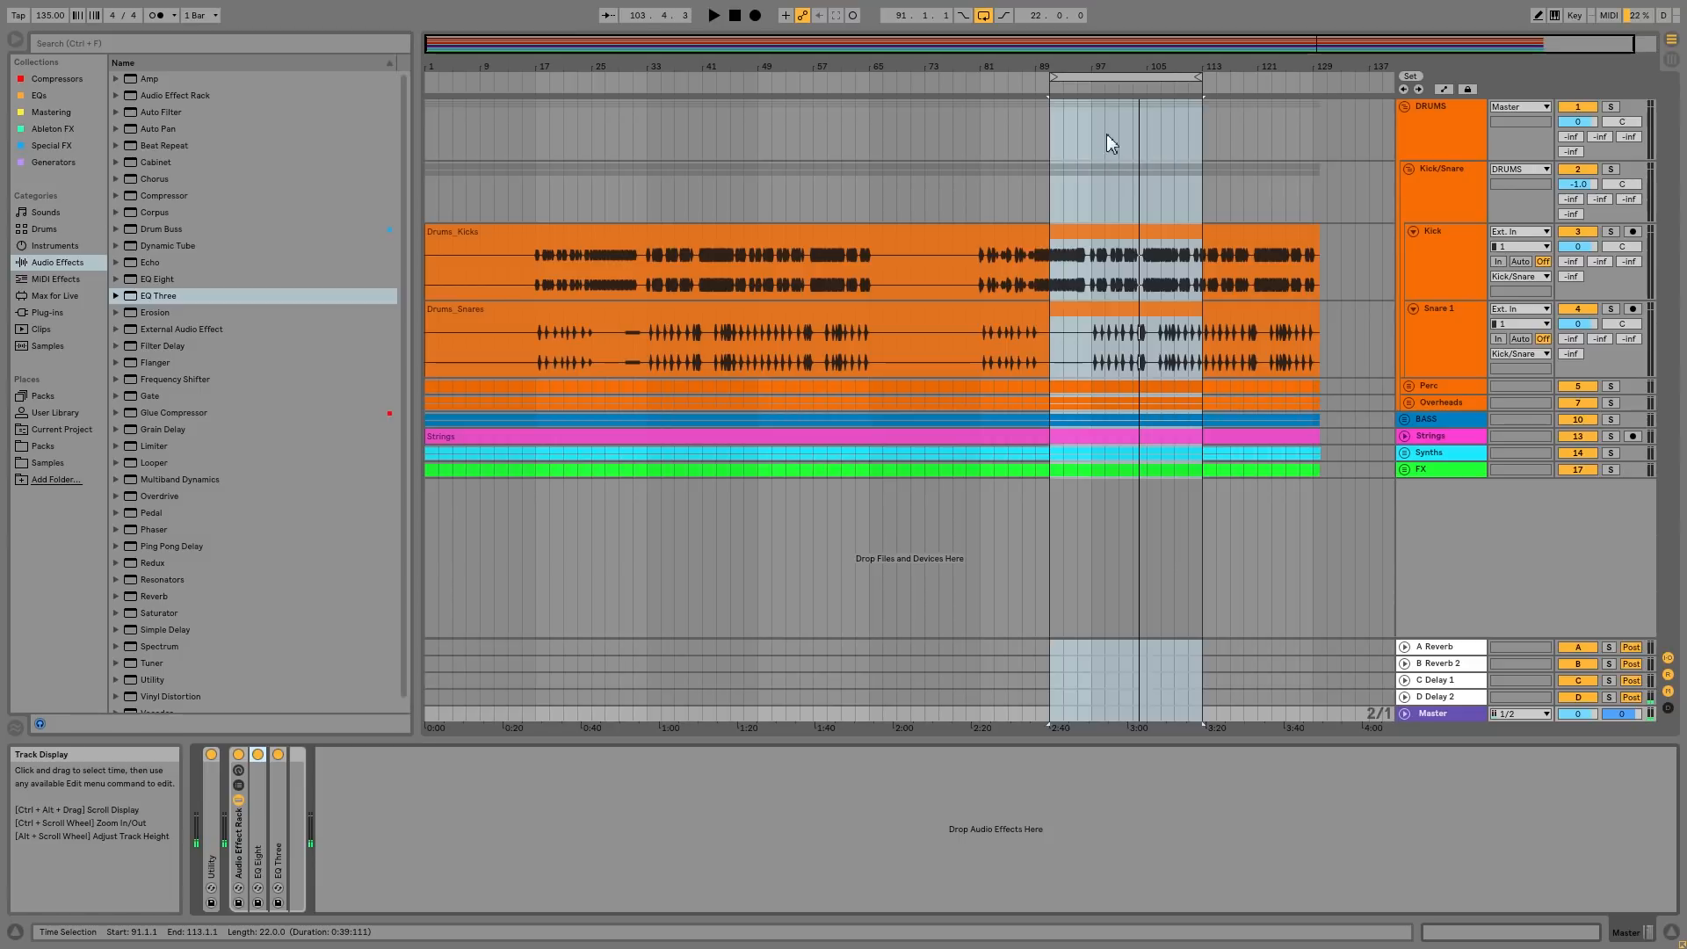
left_click(1104, 96)
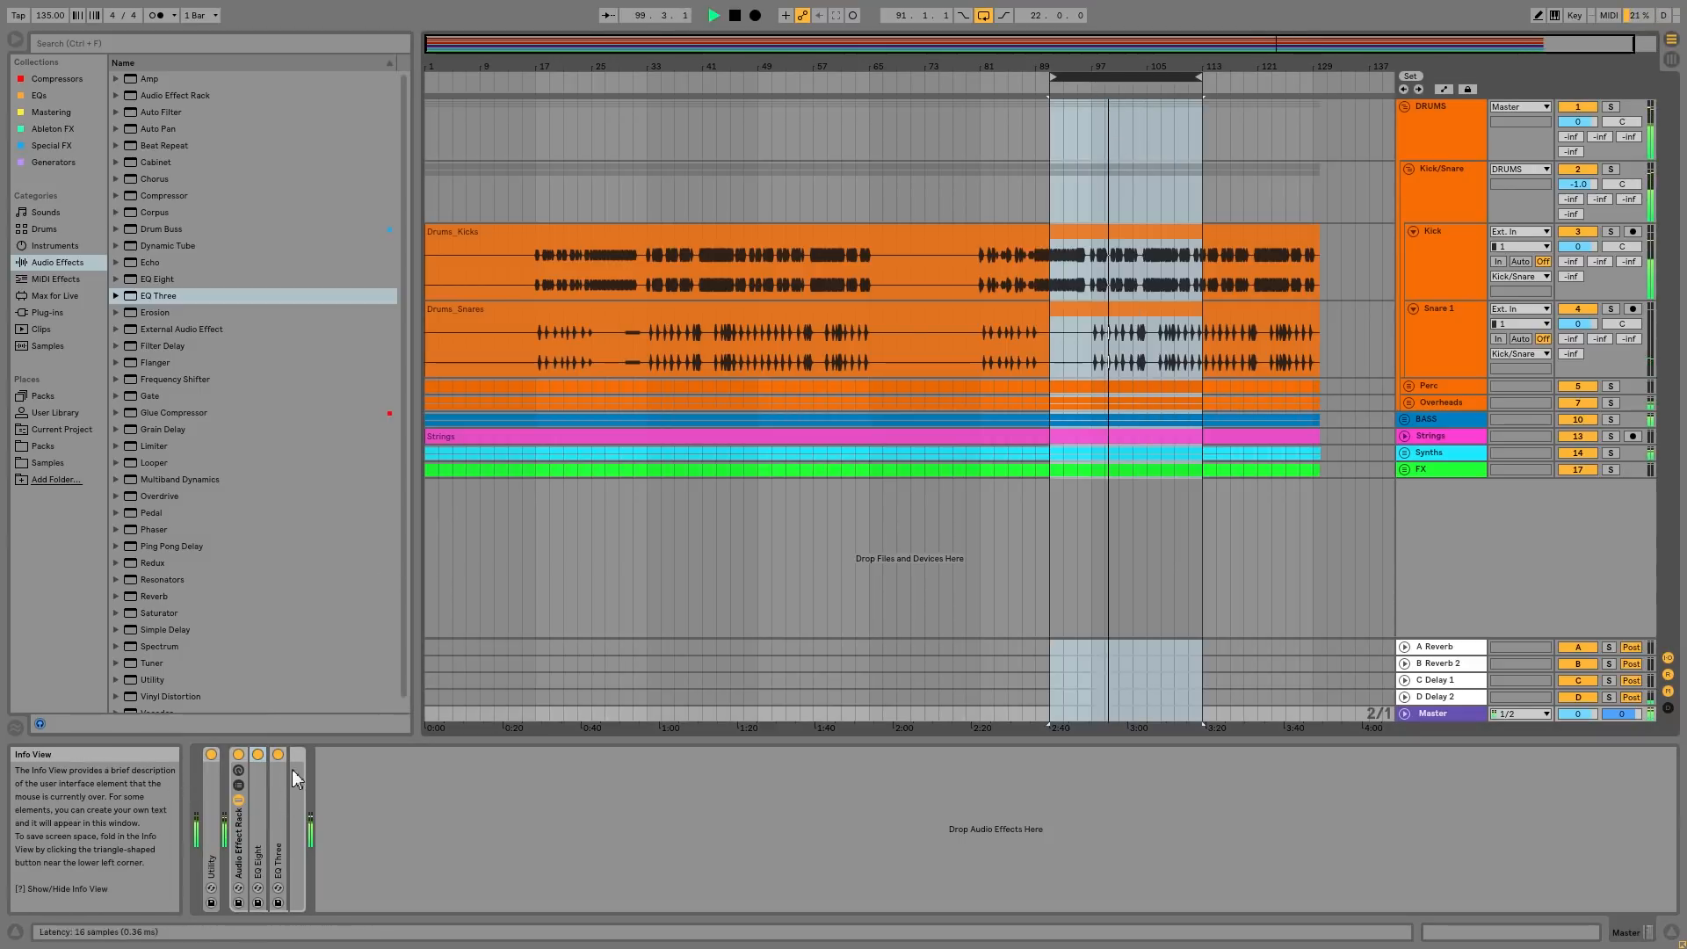
left_click(241, 754)
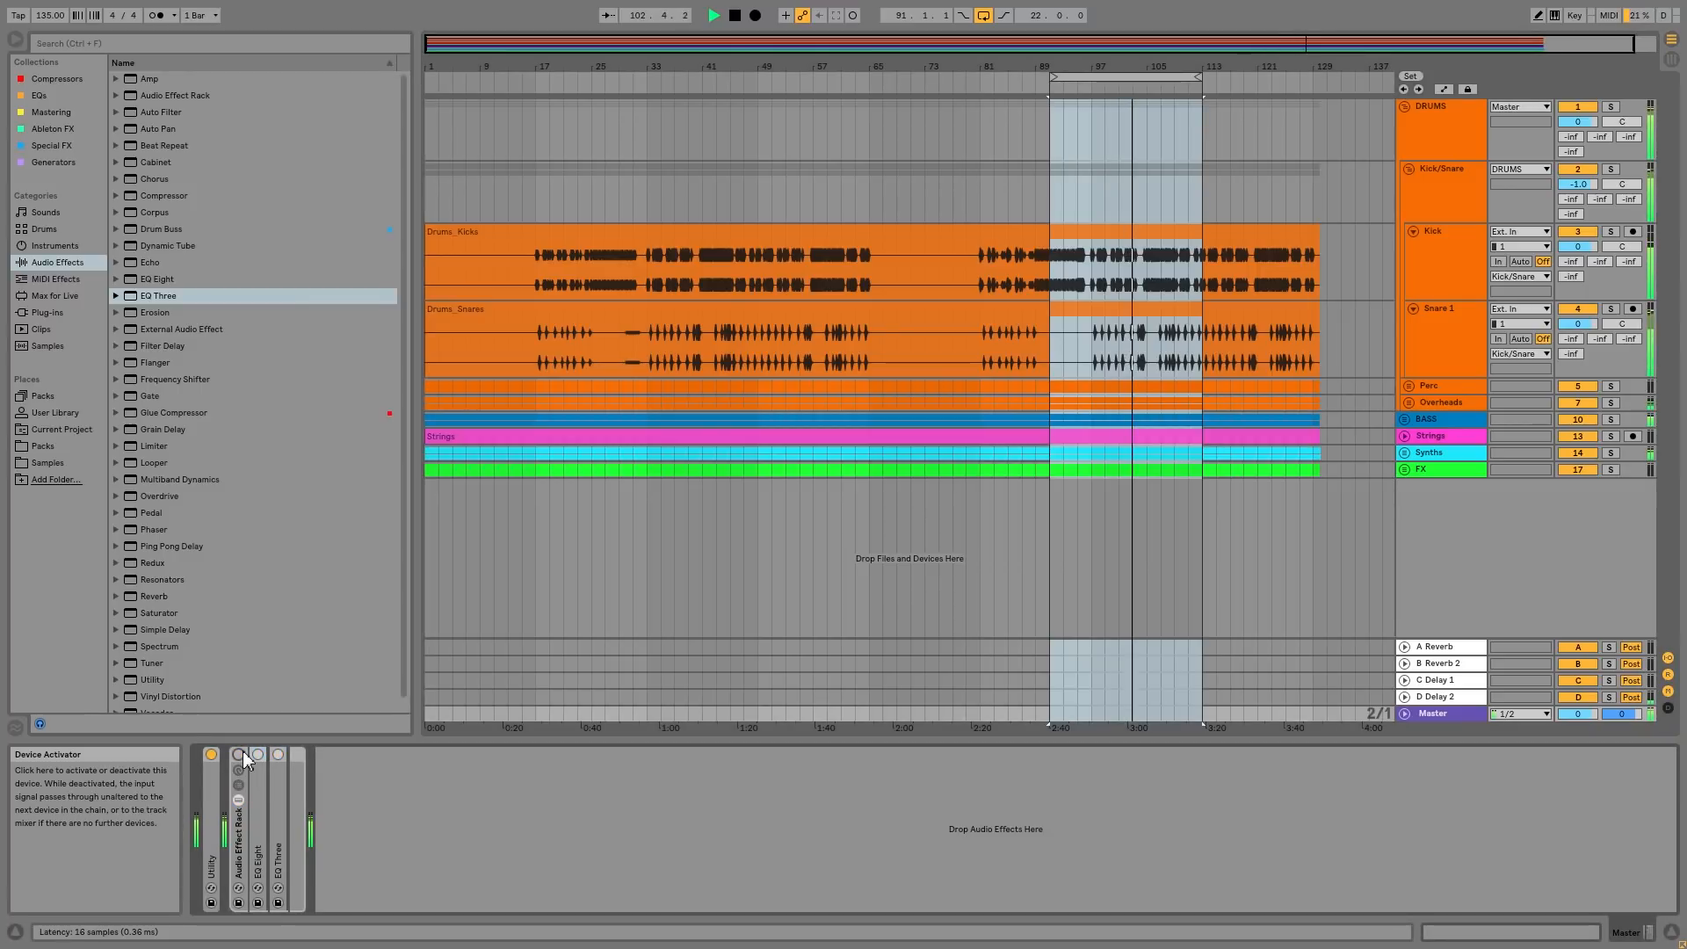
left_click(239, 754)
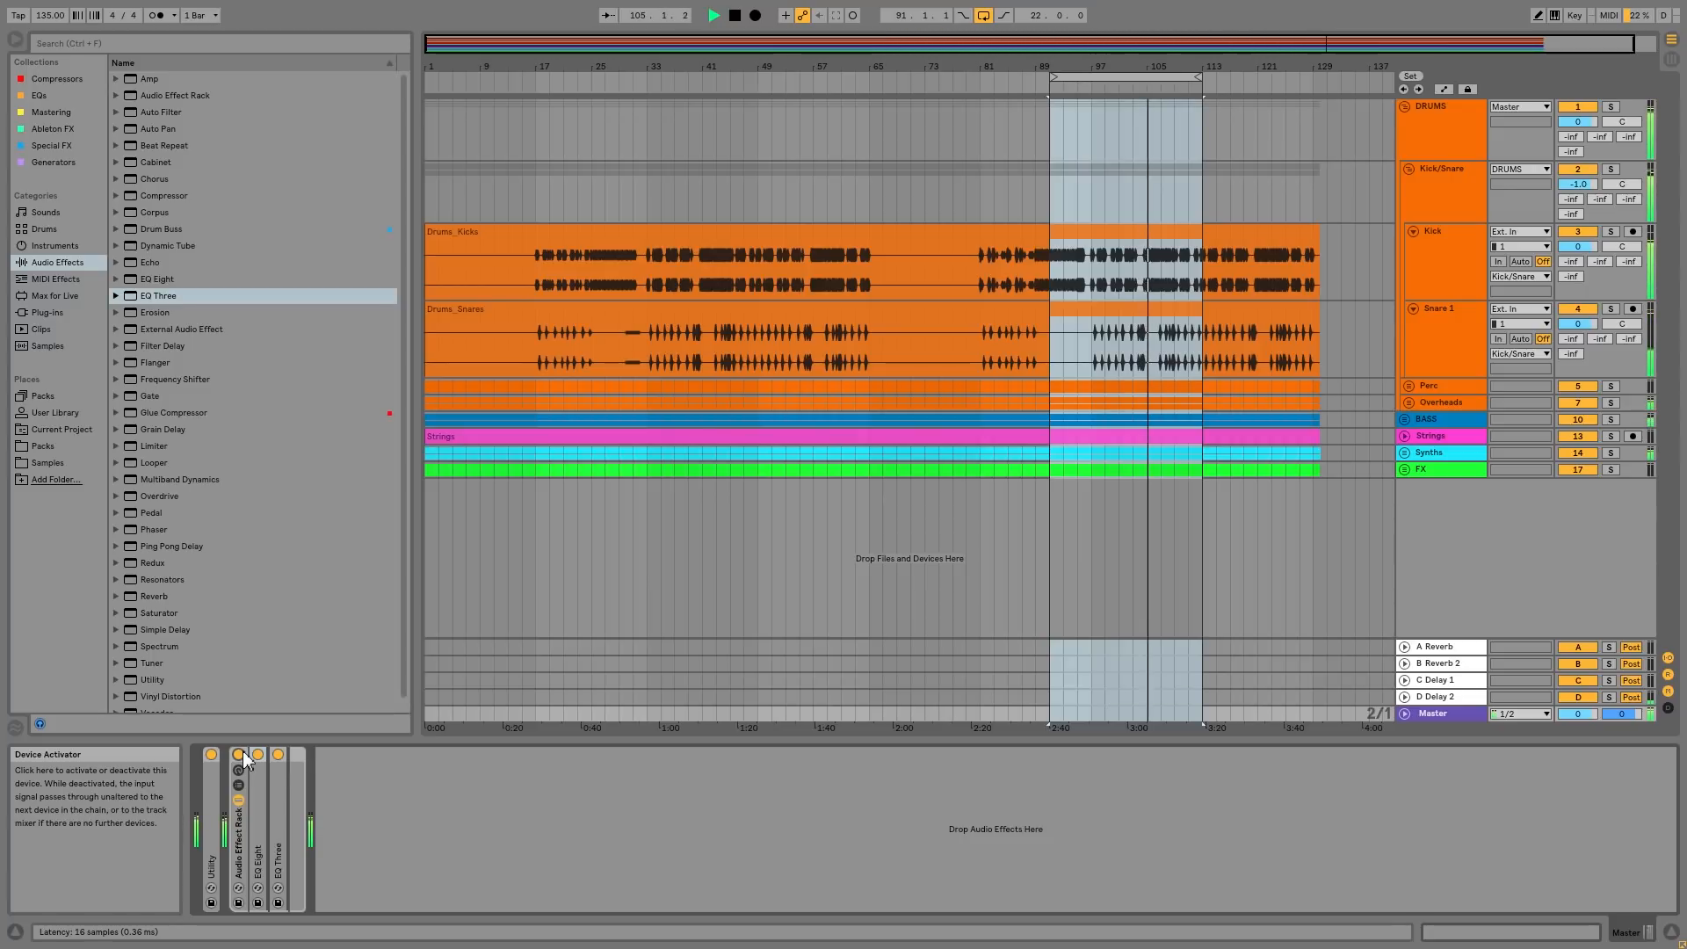
left_click(239, 754)
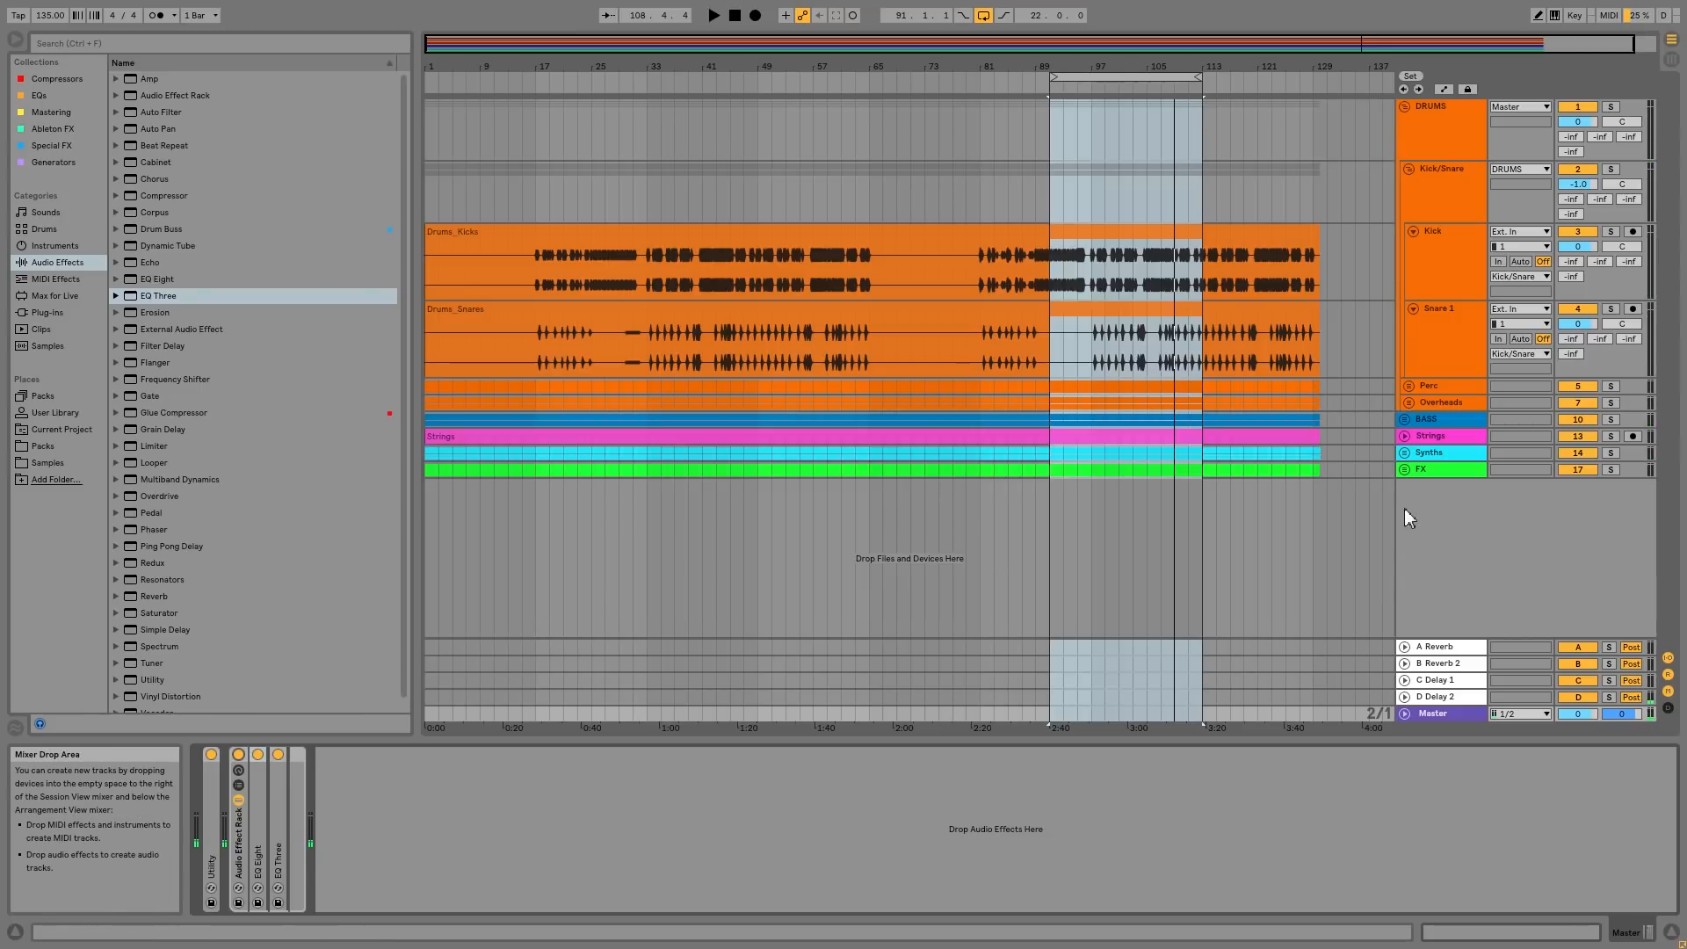
On Snare 1's EQ Eight, move band 3 to 2.61 kHz at -2.85 dB and fold the device
left_click(1446, 337)
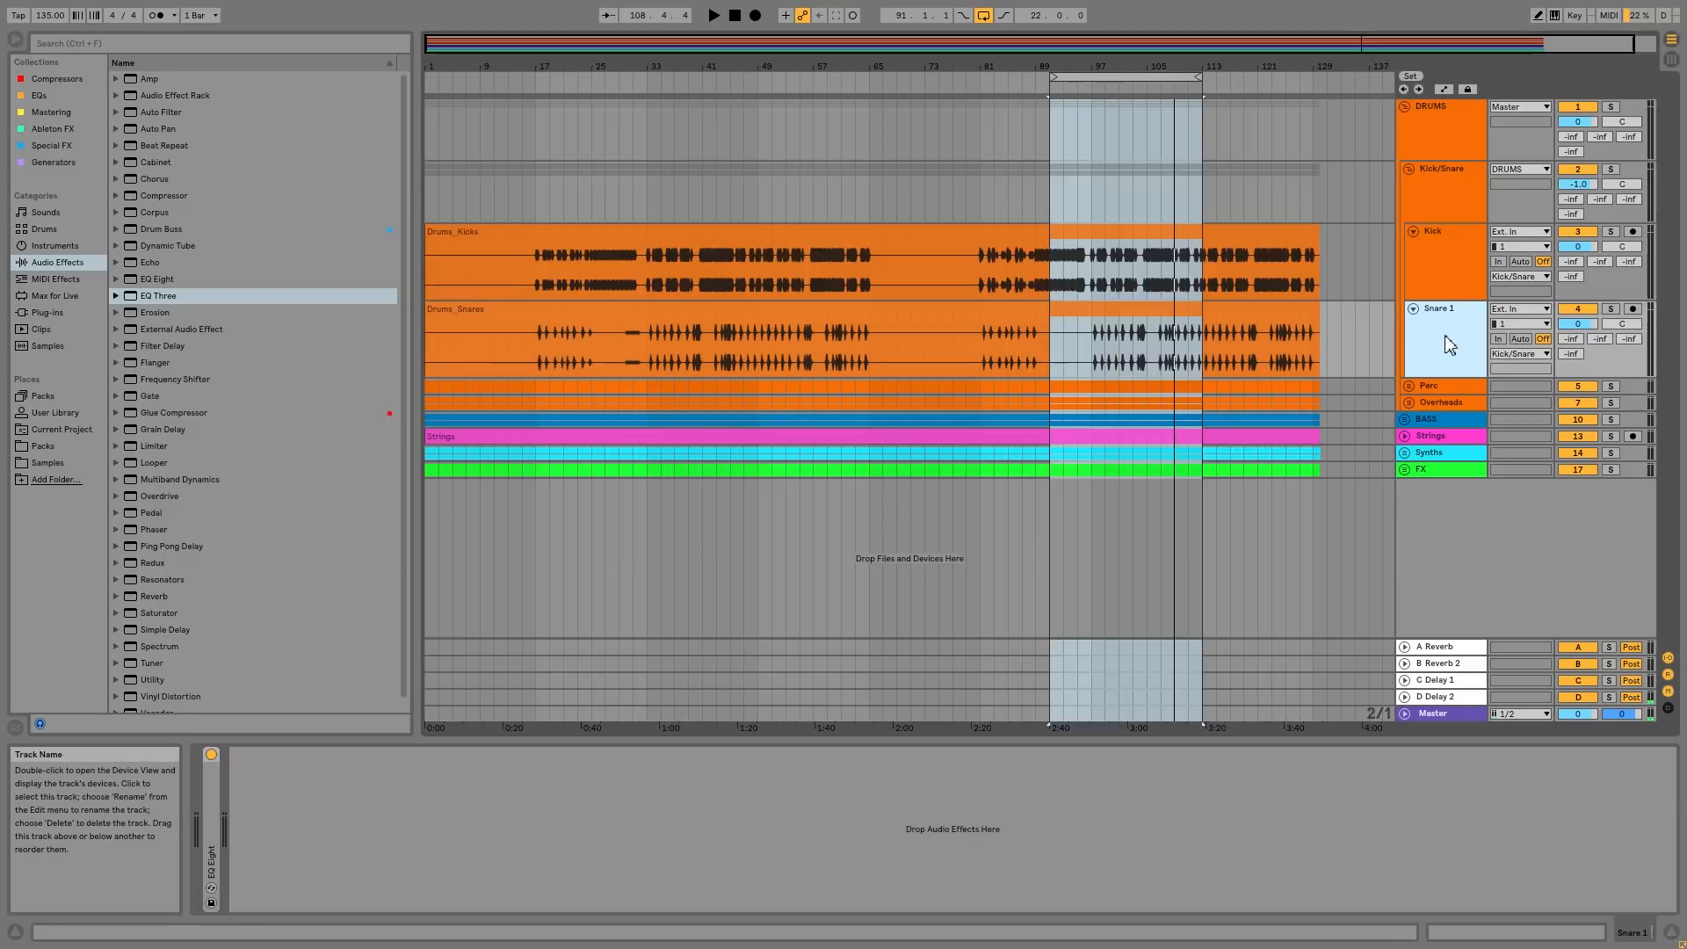
left_click(1433, 255)
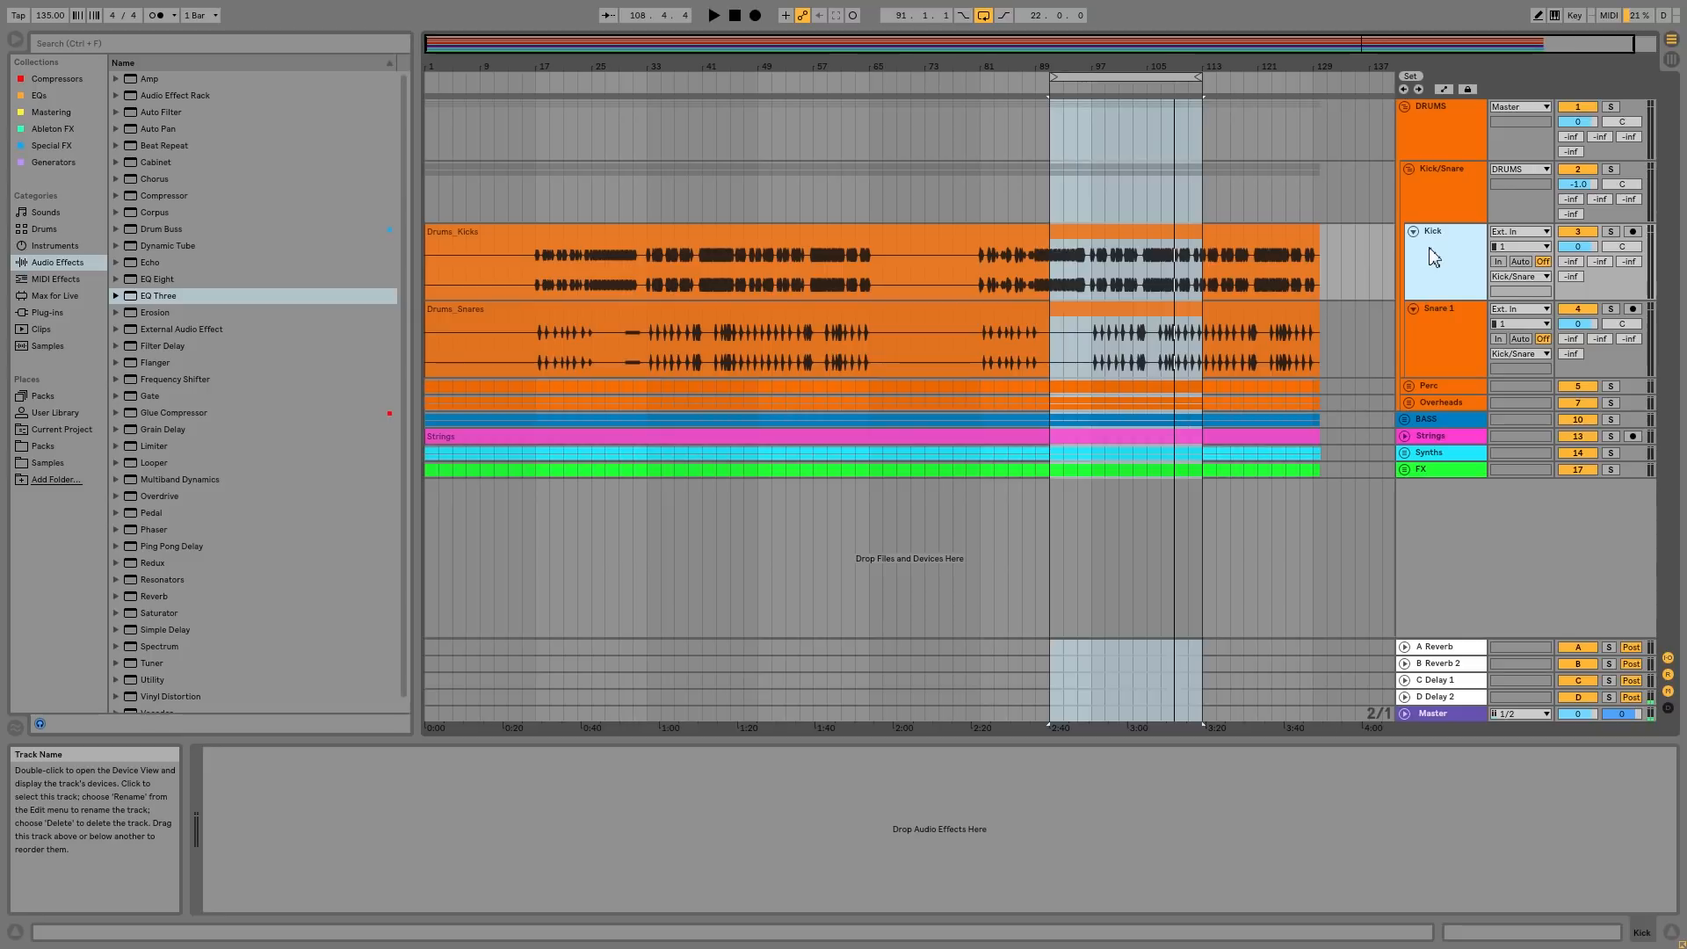
left_click(1441, 313)
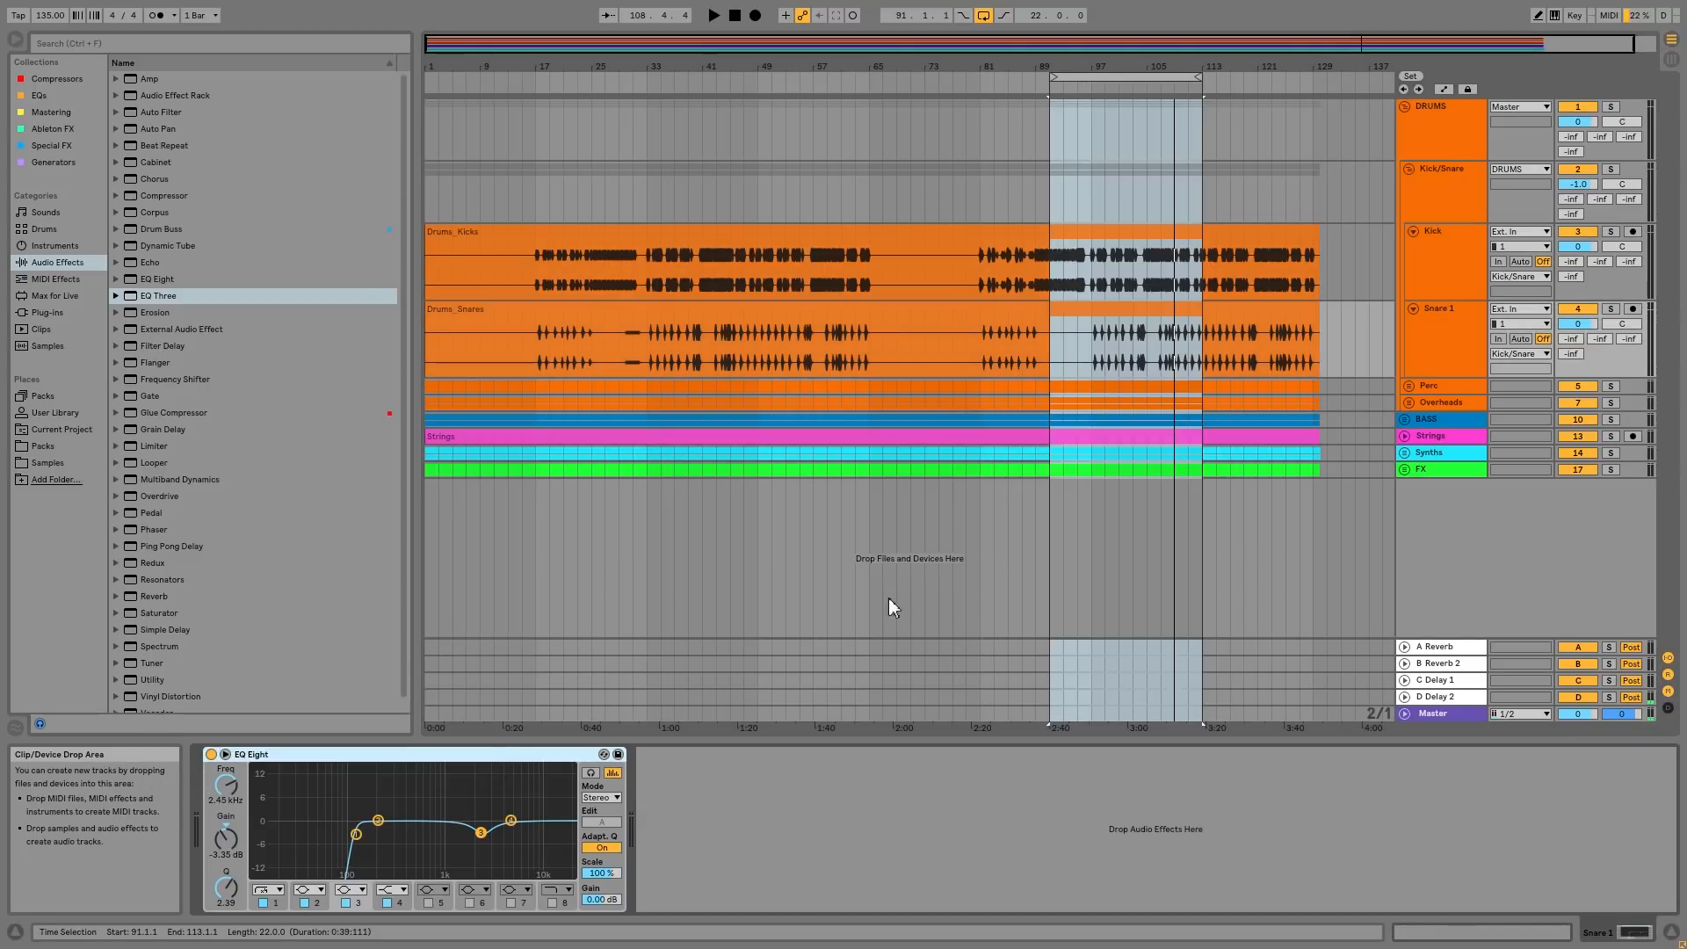
left_click(358, 833)
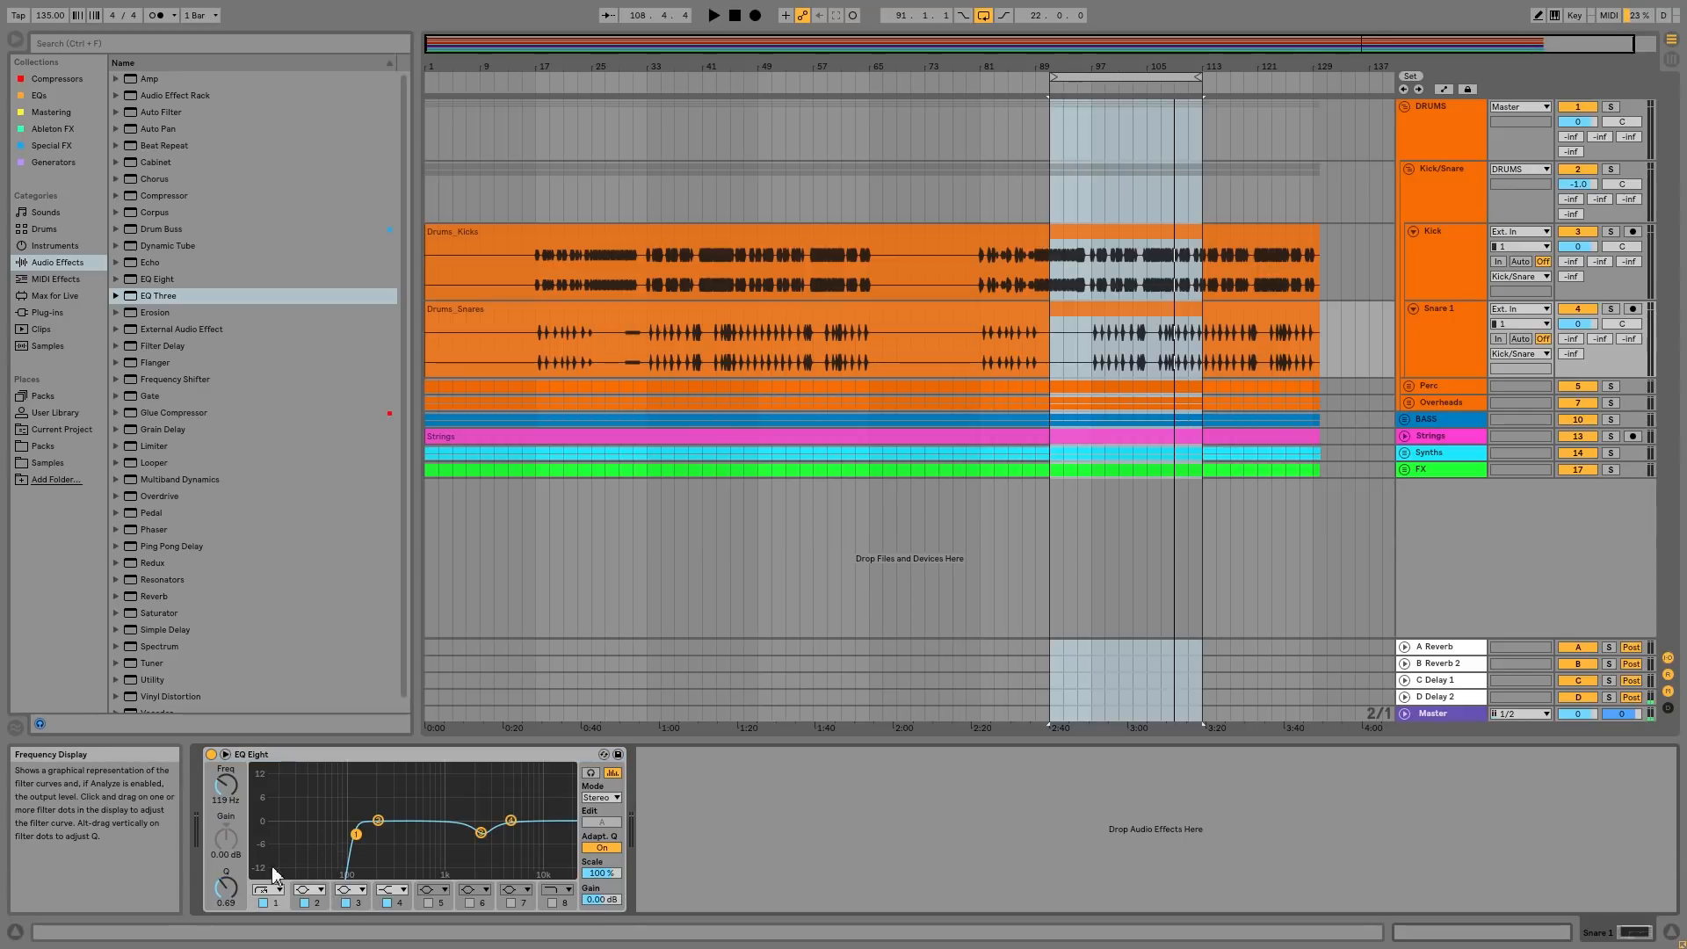
left_click(481, 832)
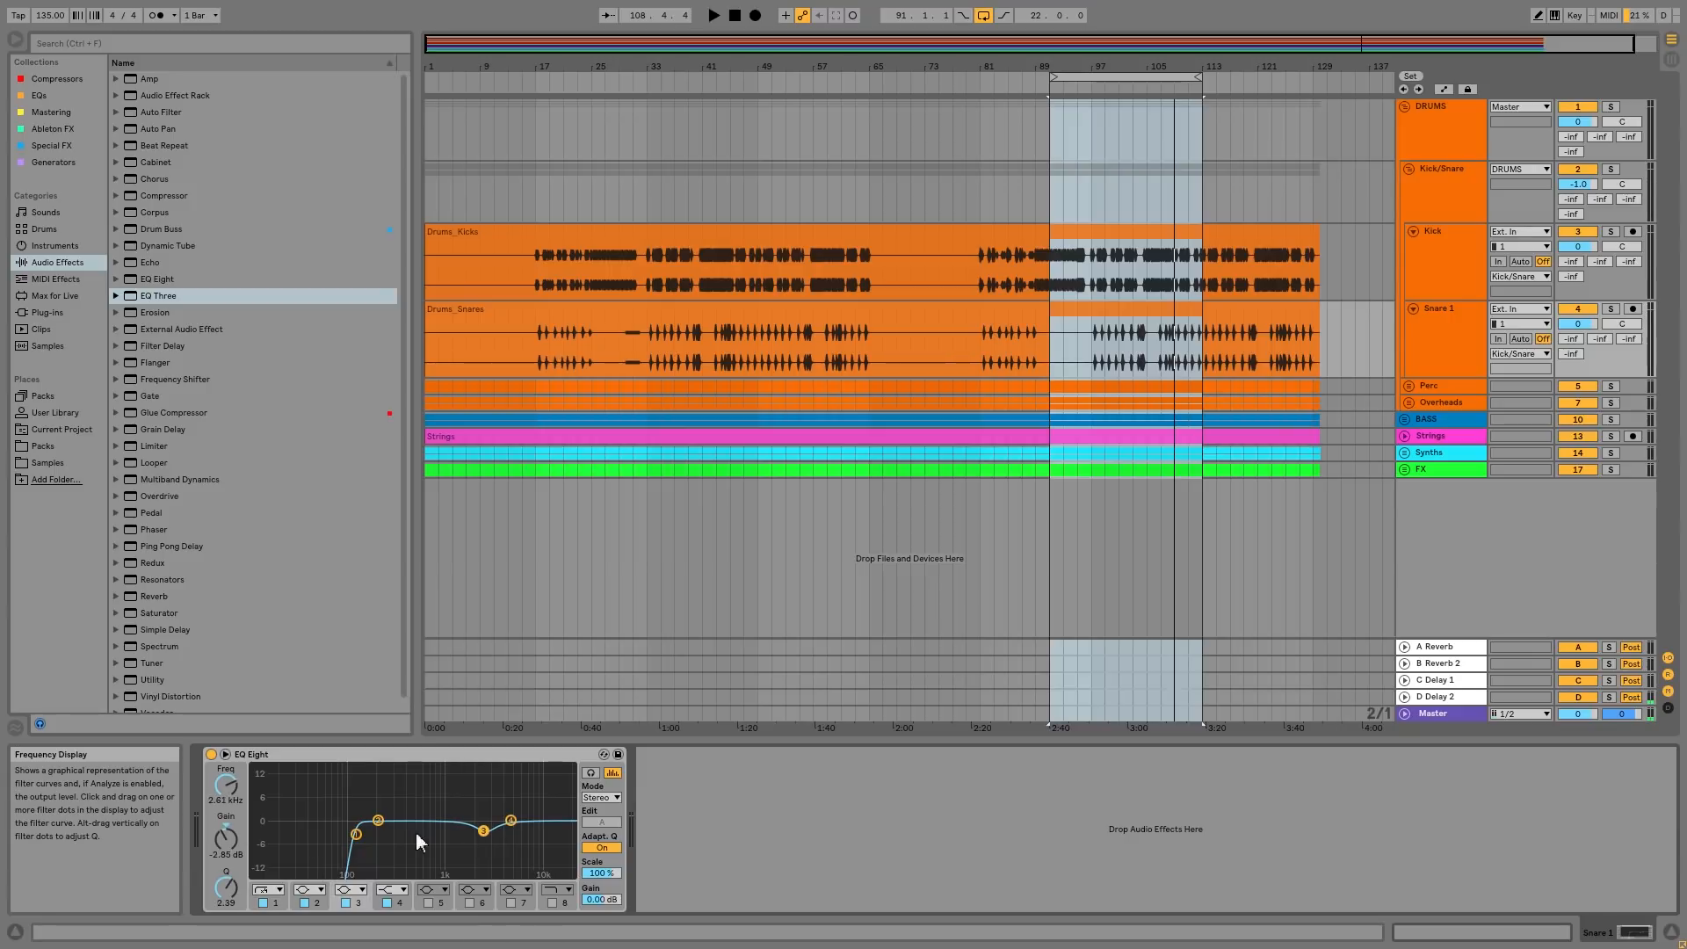
double_click(485, 754)
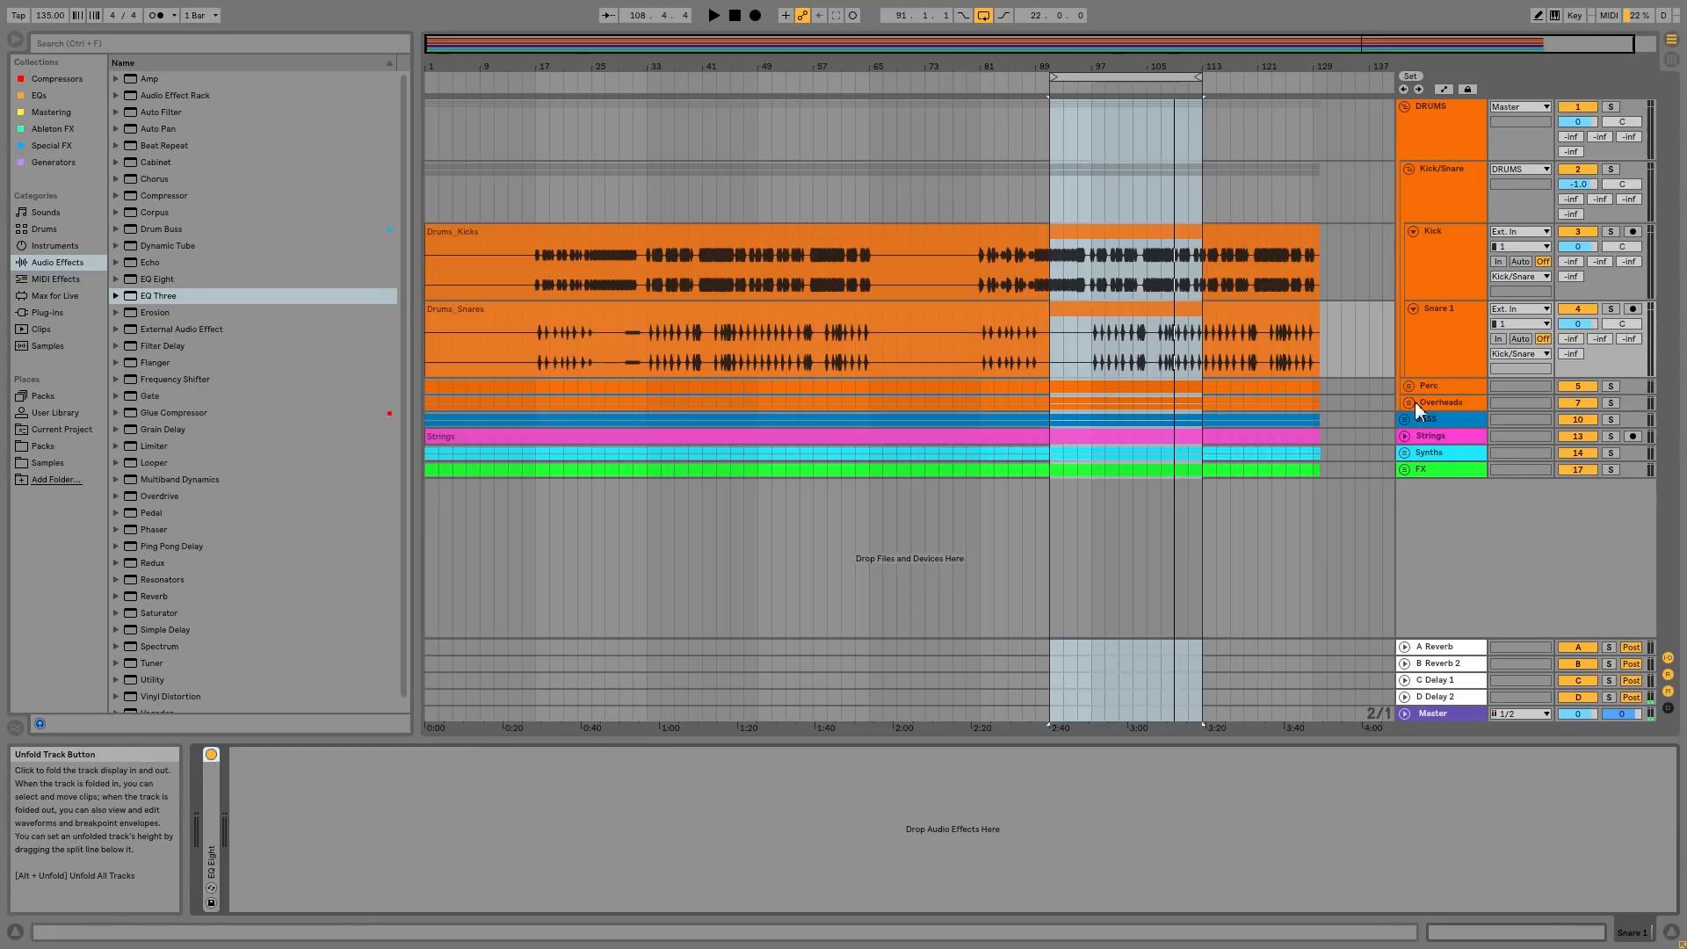
Unfold the Synths group and add an EQ Eight to the group track
left_click(1402, 421)
left_click(1402, 421)
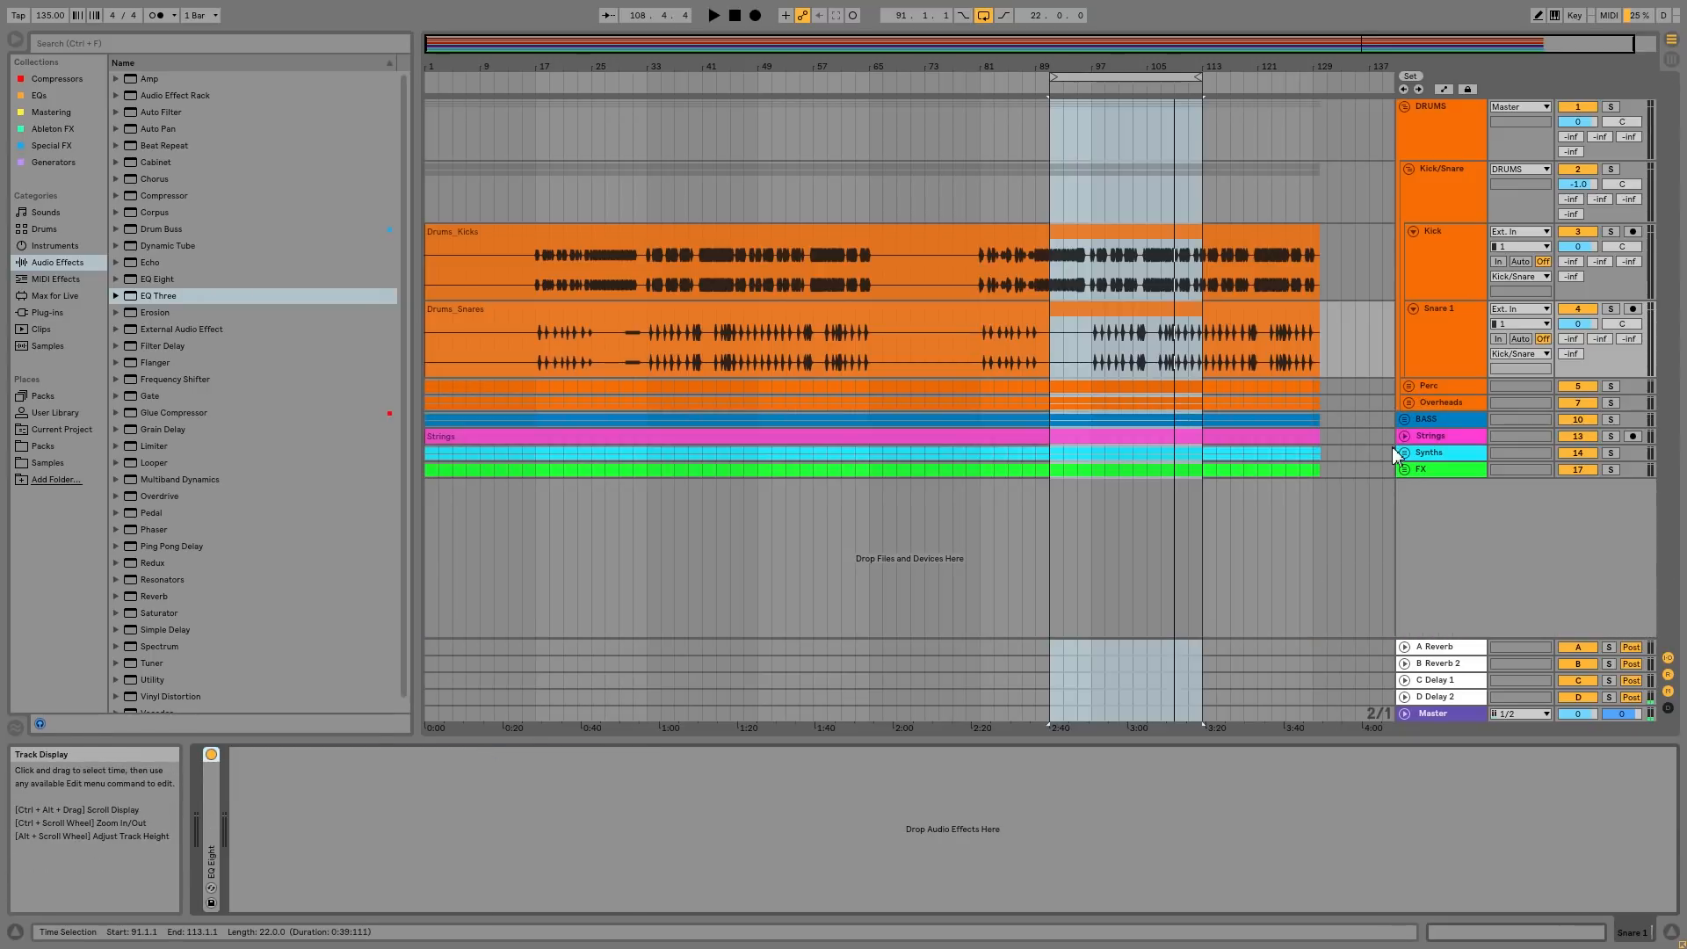
left_click(1405, 459)
left_click(1439, 472)
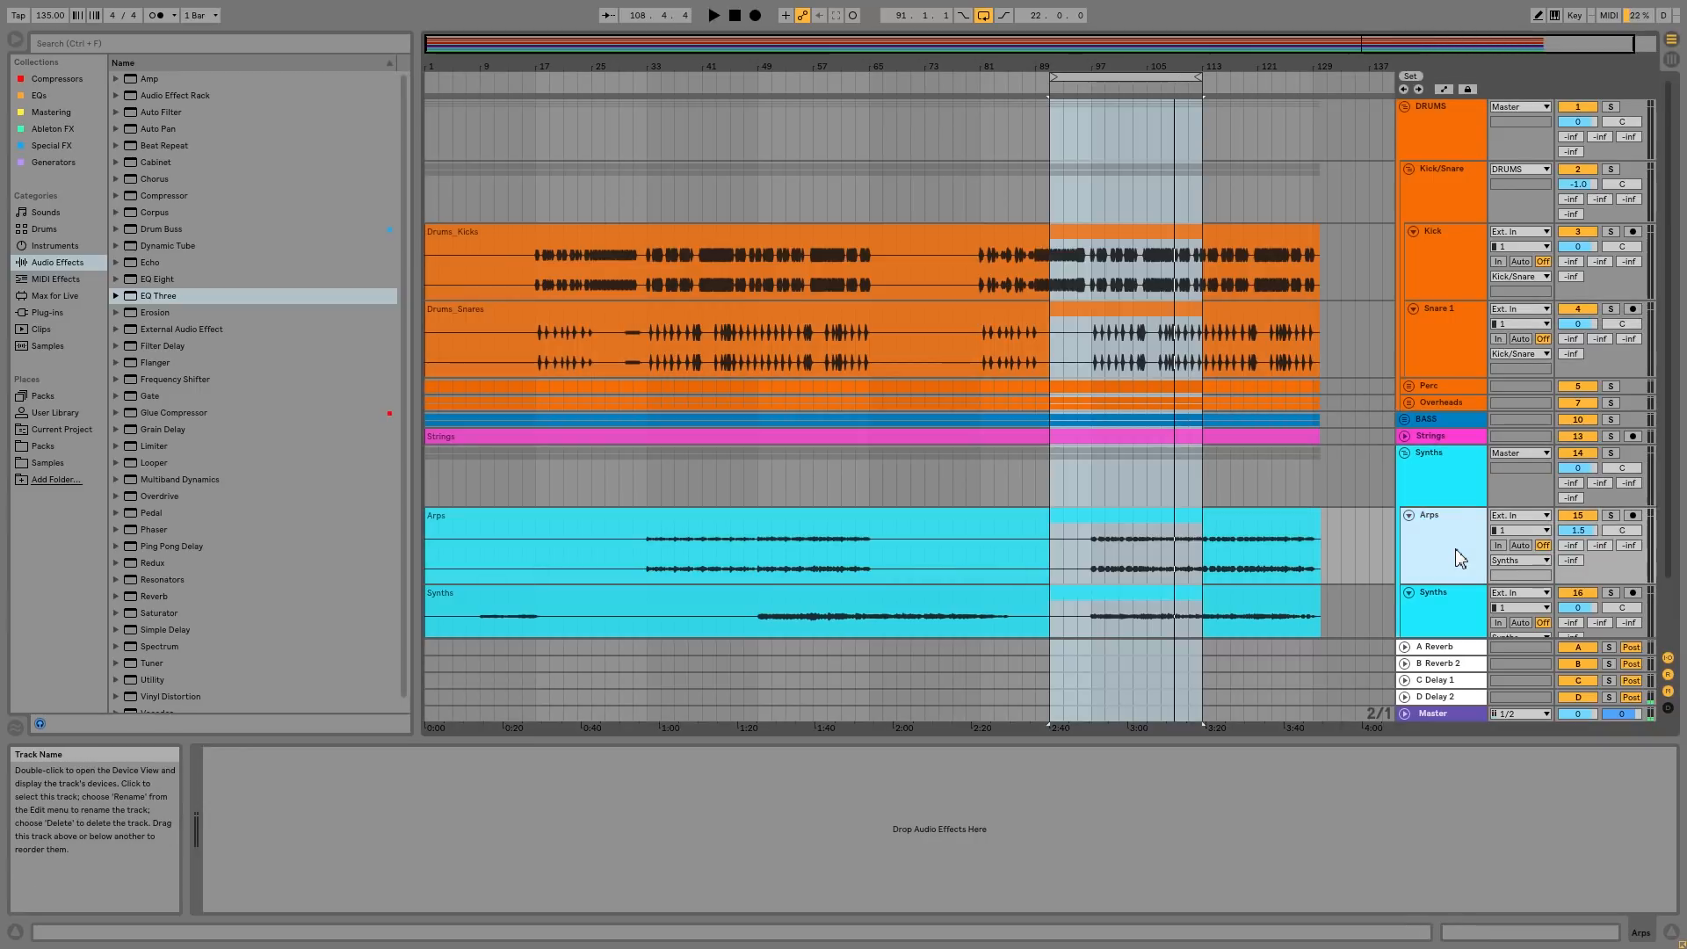
scroll(1447, 486, "down", 2)
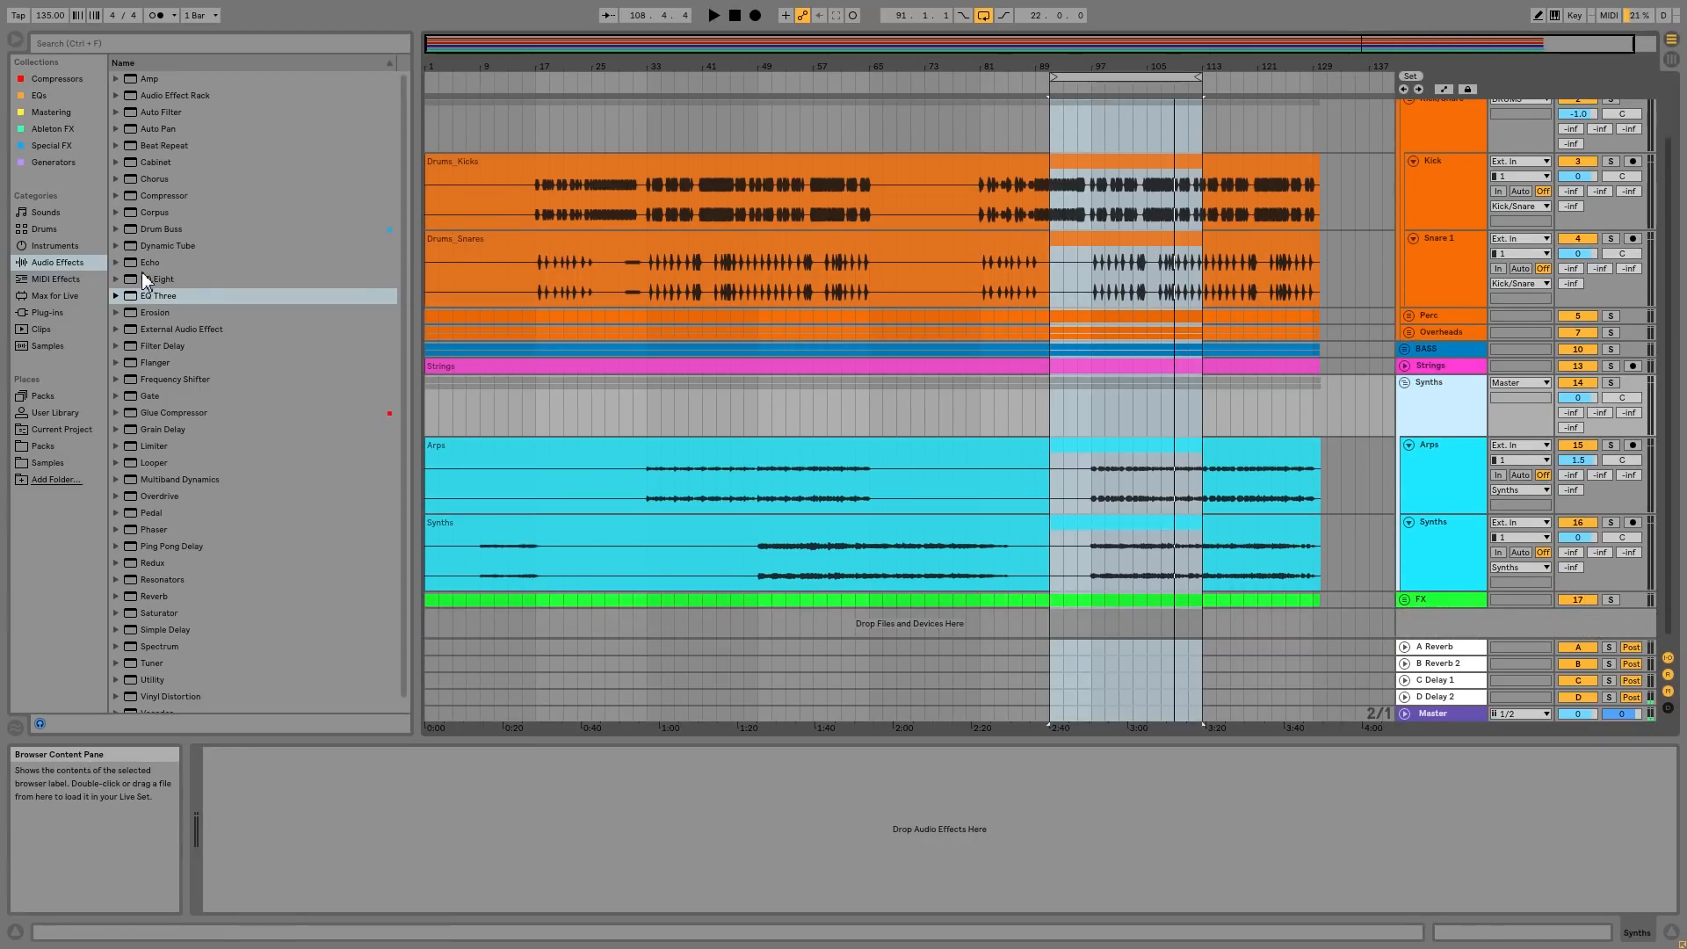
left_click_drag(142, 276, 988, 400)
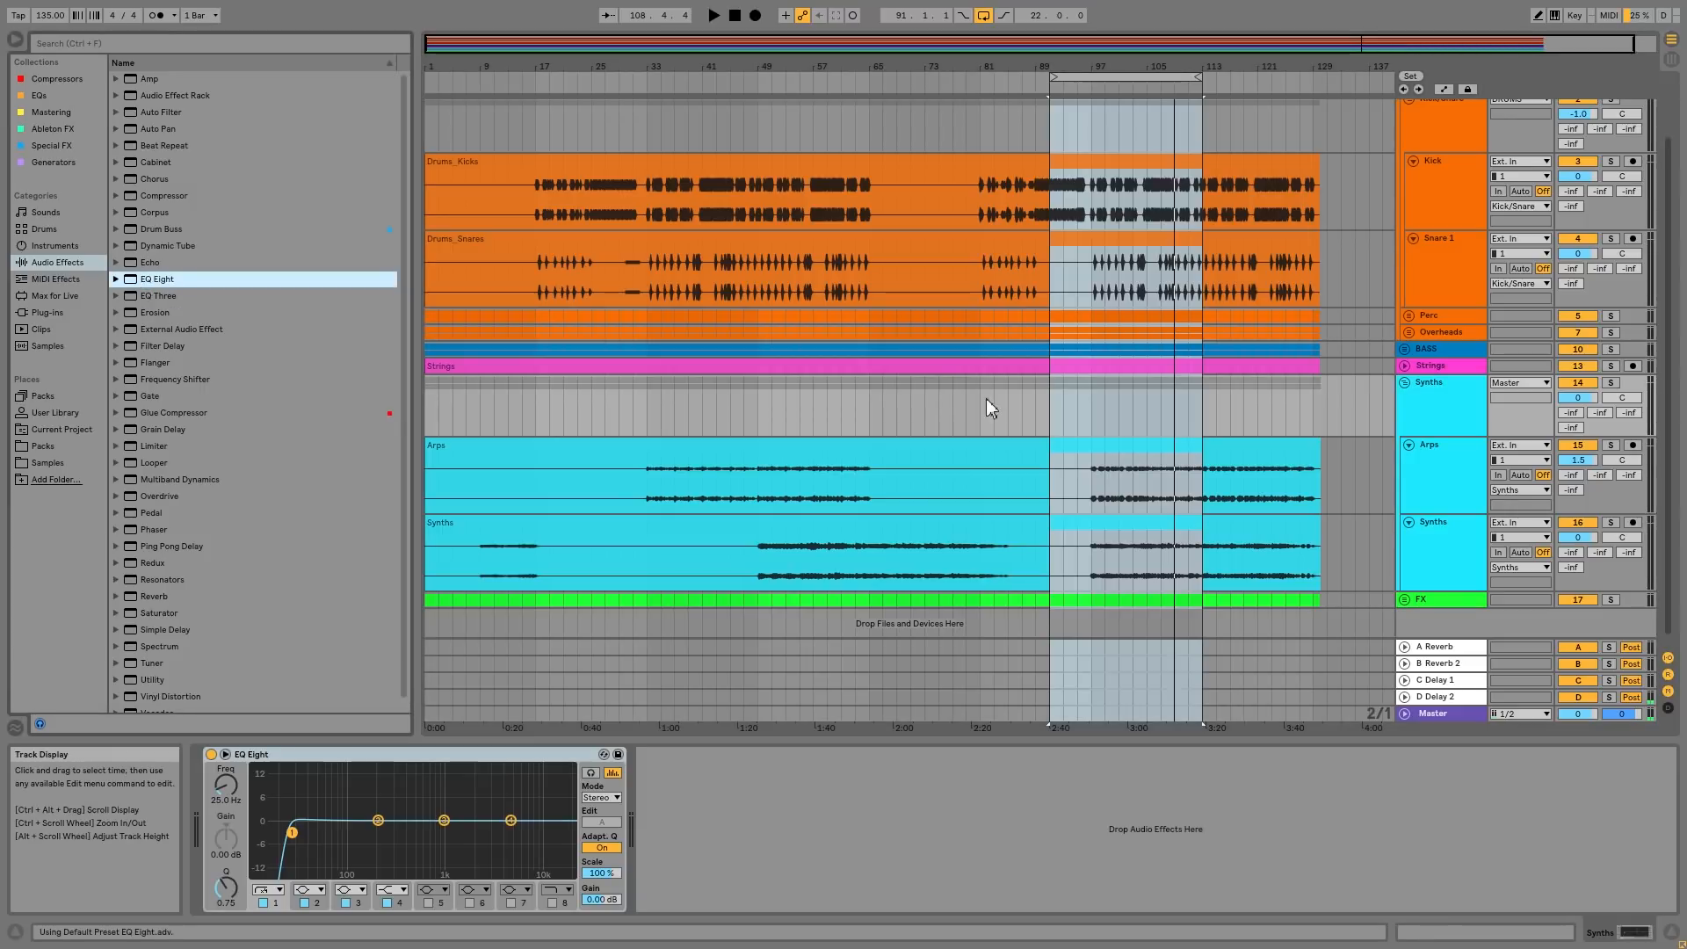
Solo the Synths group and set its EQ Eight's band 1 low cut to 100 Hz and band 2 to 250 Hz at 3.10 dB
left_click(1104, 104)
key("space")
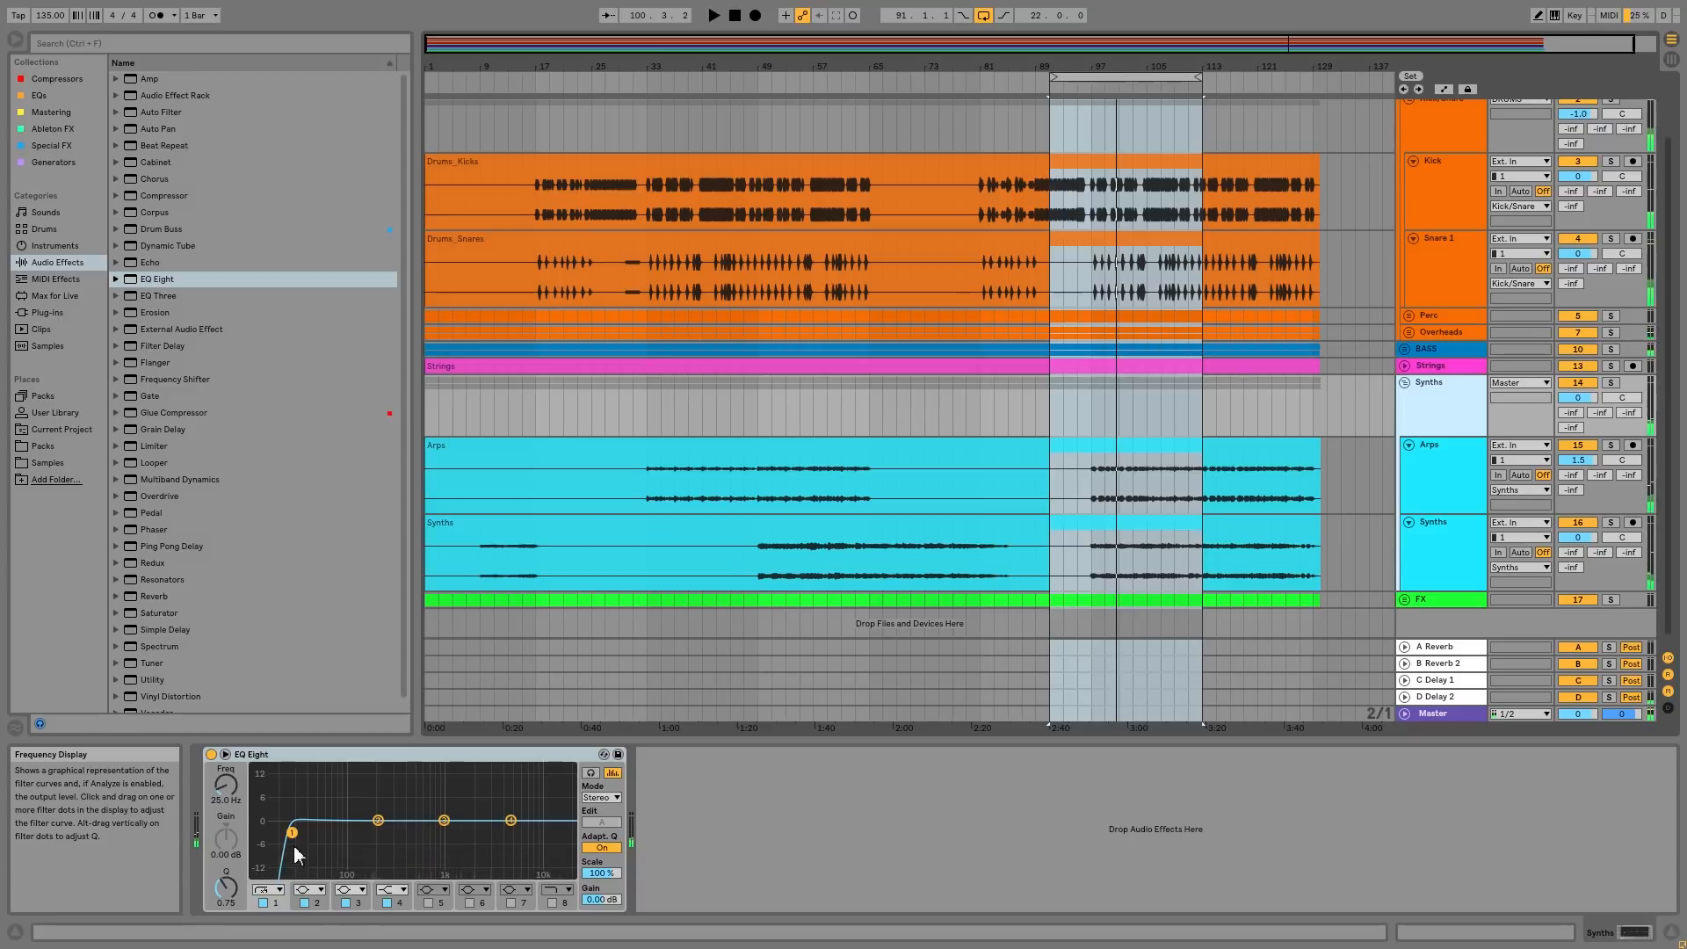
left_click(1611, 382)
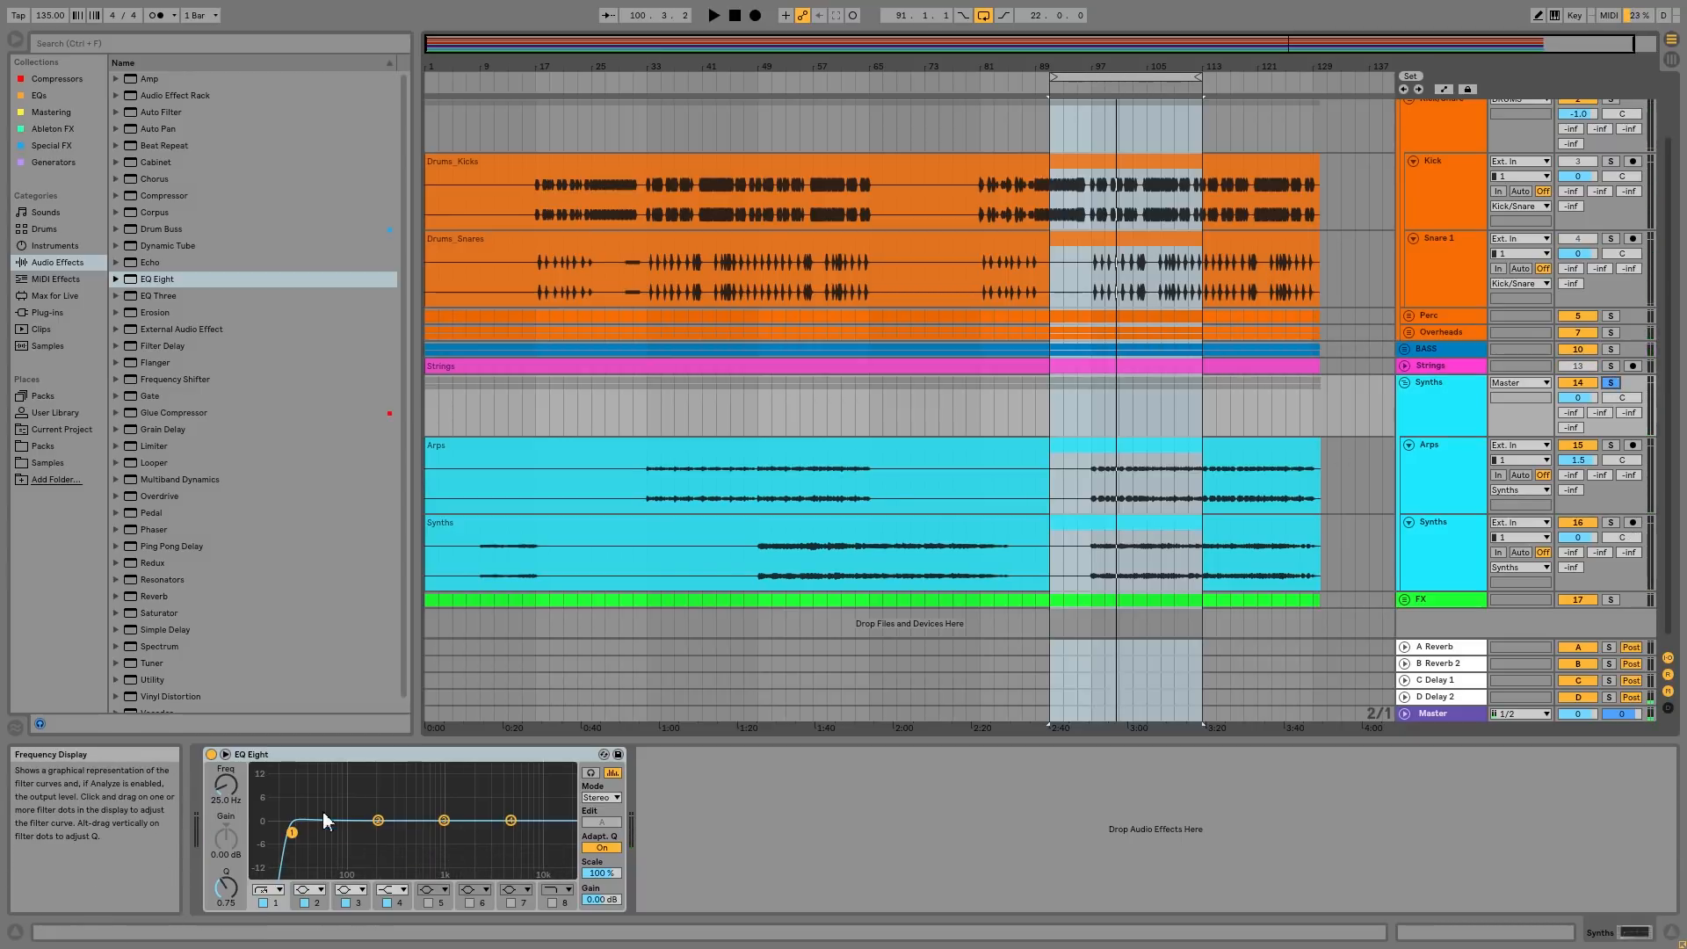
left_click_drag(289, 834, 339, 836)
key("space")
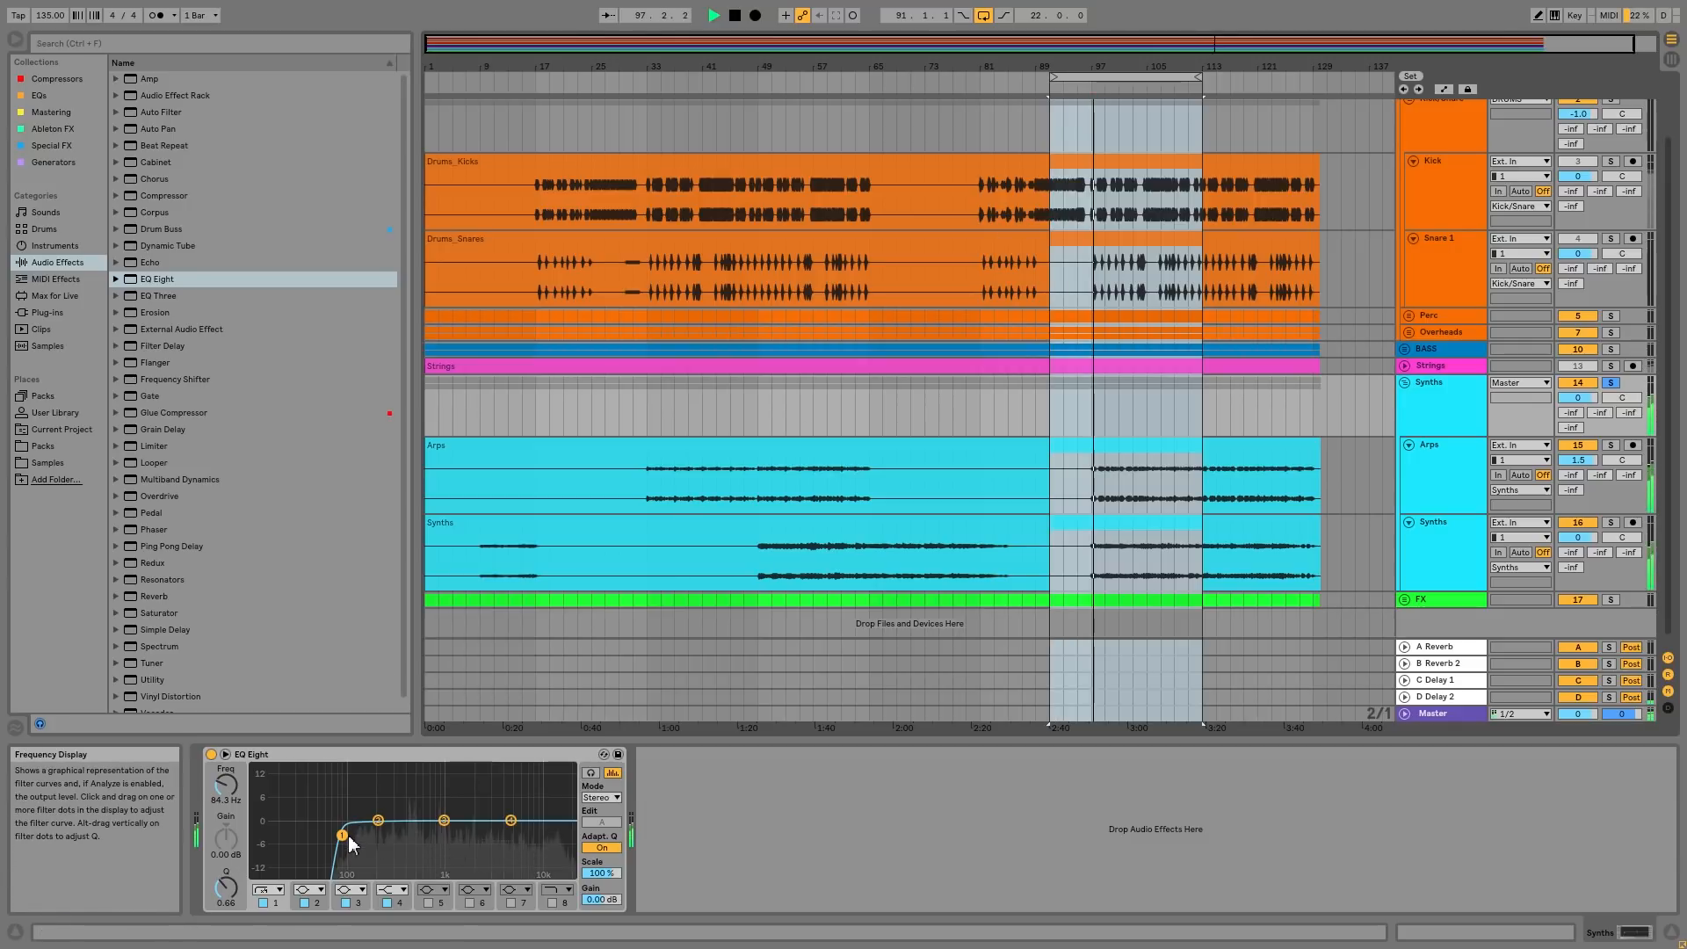
mouse_move(342, 836)
left_mouse_down()
mouse_move(363, 822)
mouse_move(349, 831)
left_mouse_up()
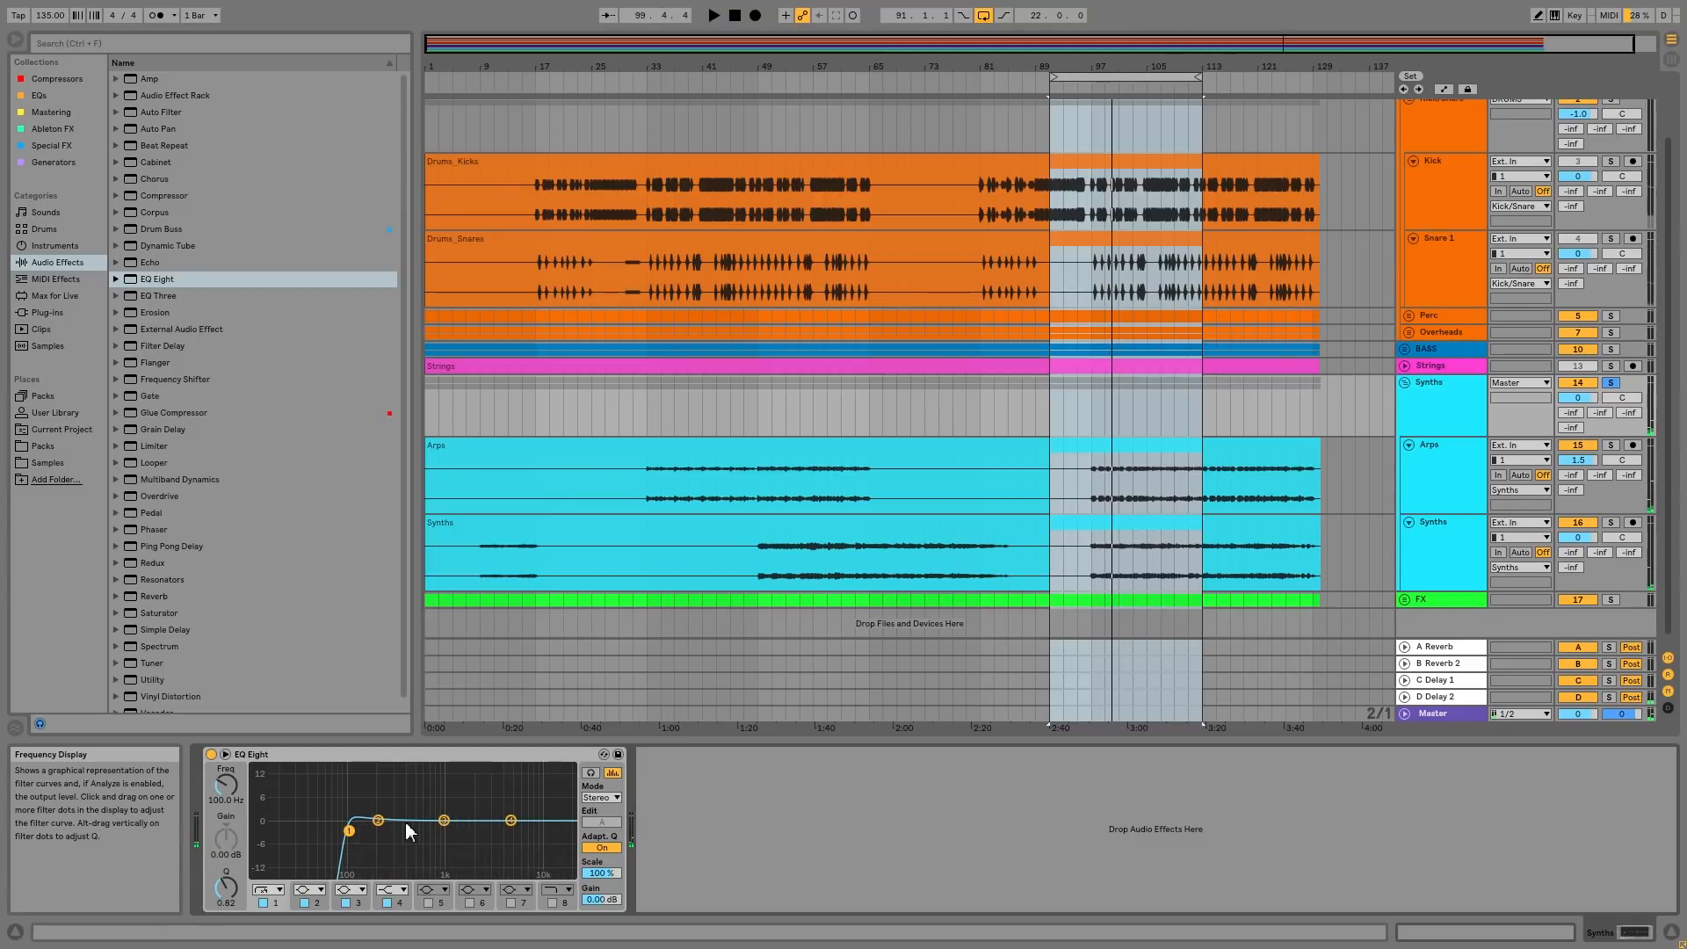
left_click_drag(378, 820, 386, 809)
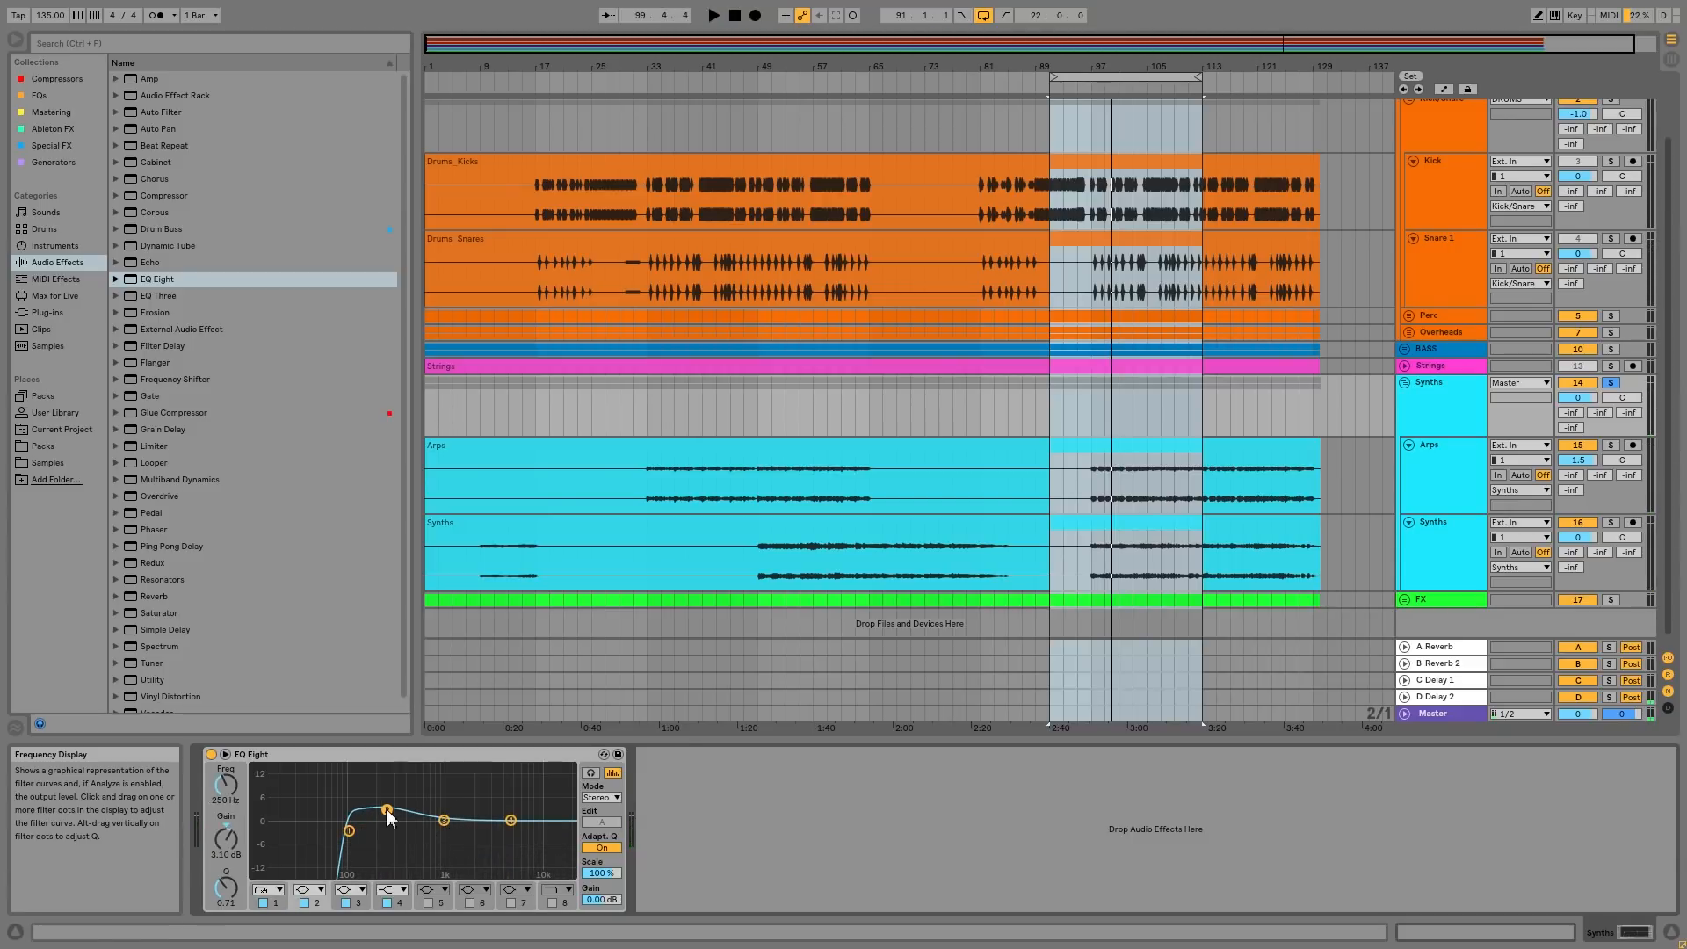
While playing from bar 97, reshape the Synths EQ with band 3 dipped just below 1 kHz and band 4 at 9.58 kHz, 2.60 dB
left_click(1092, 123)
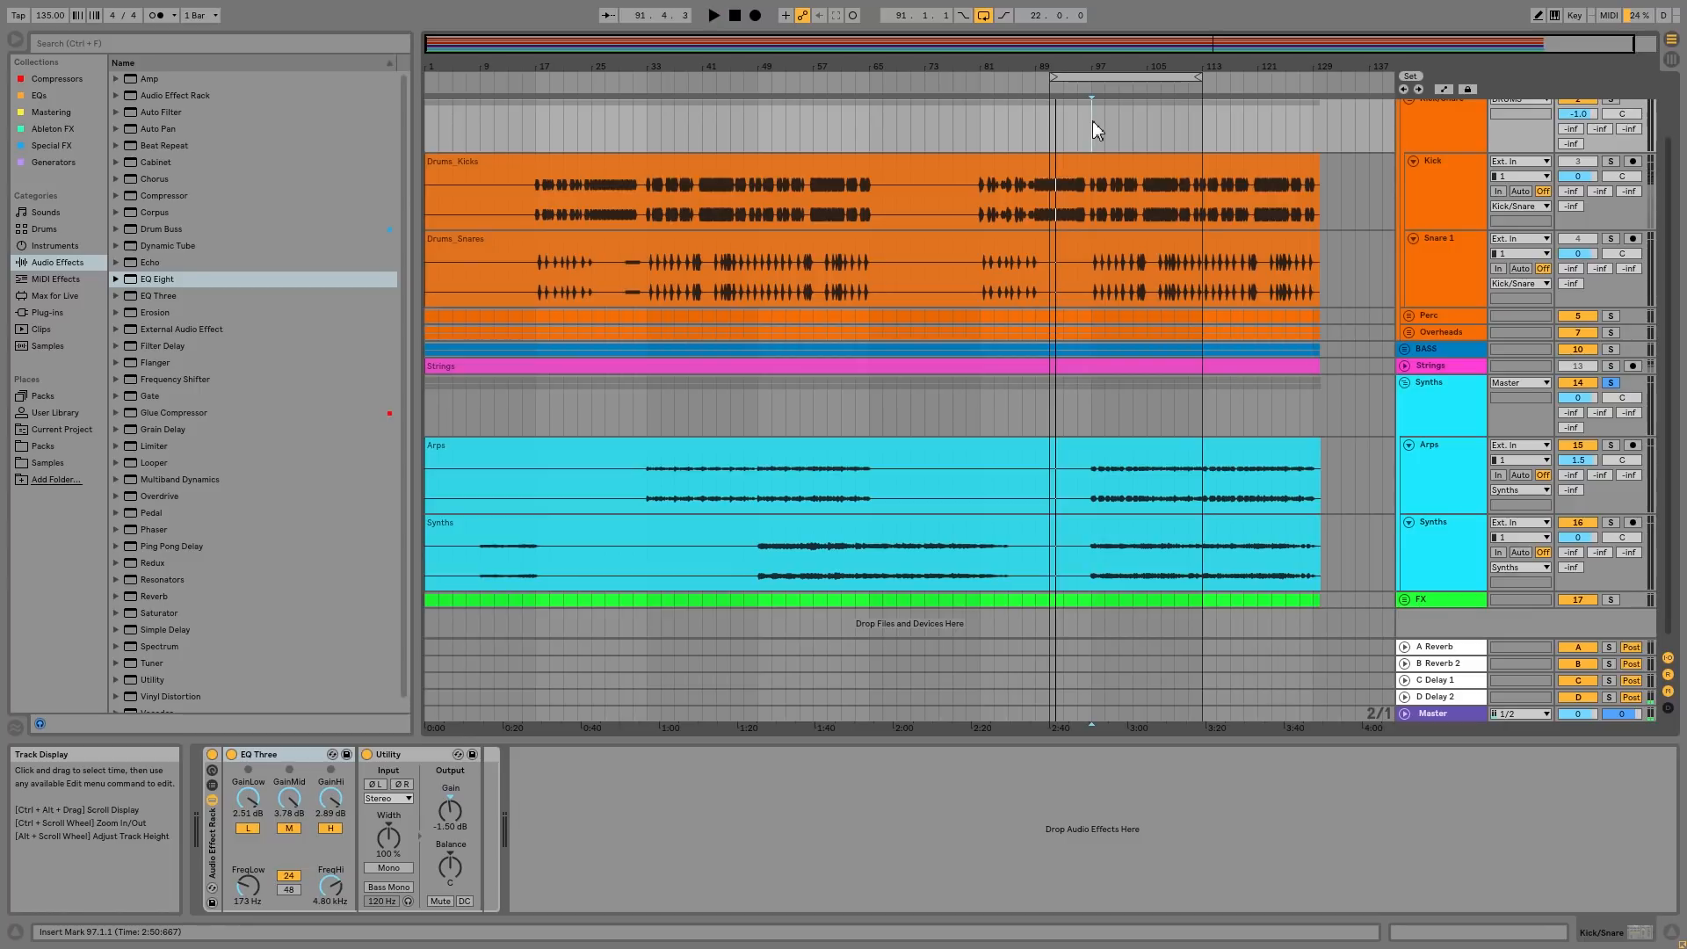
key("space")
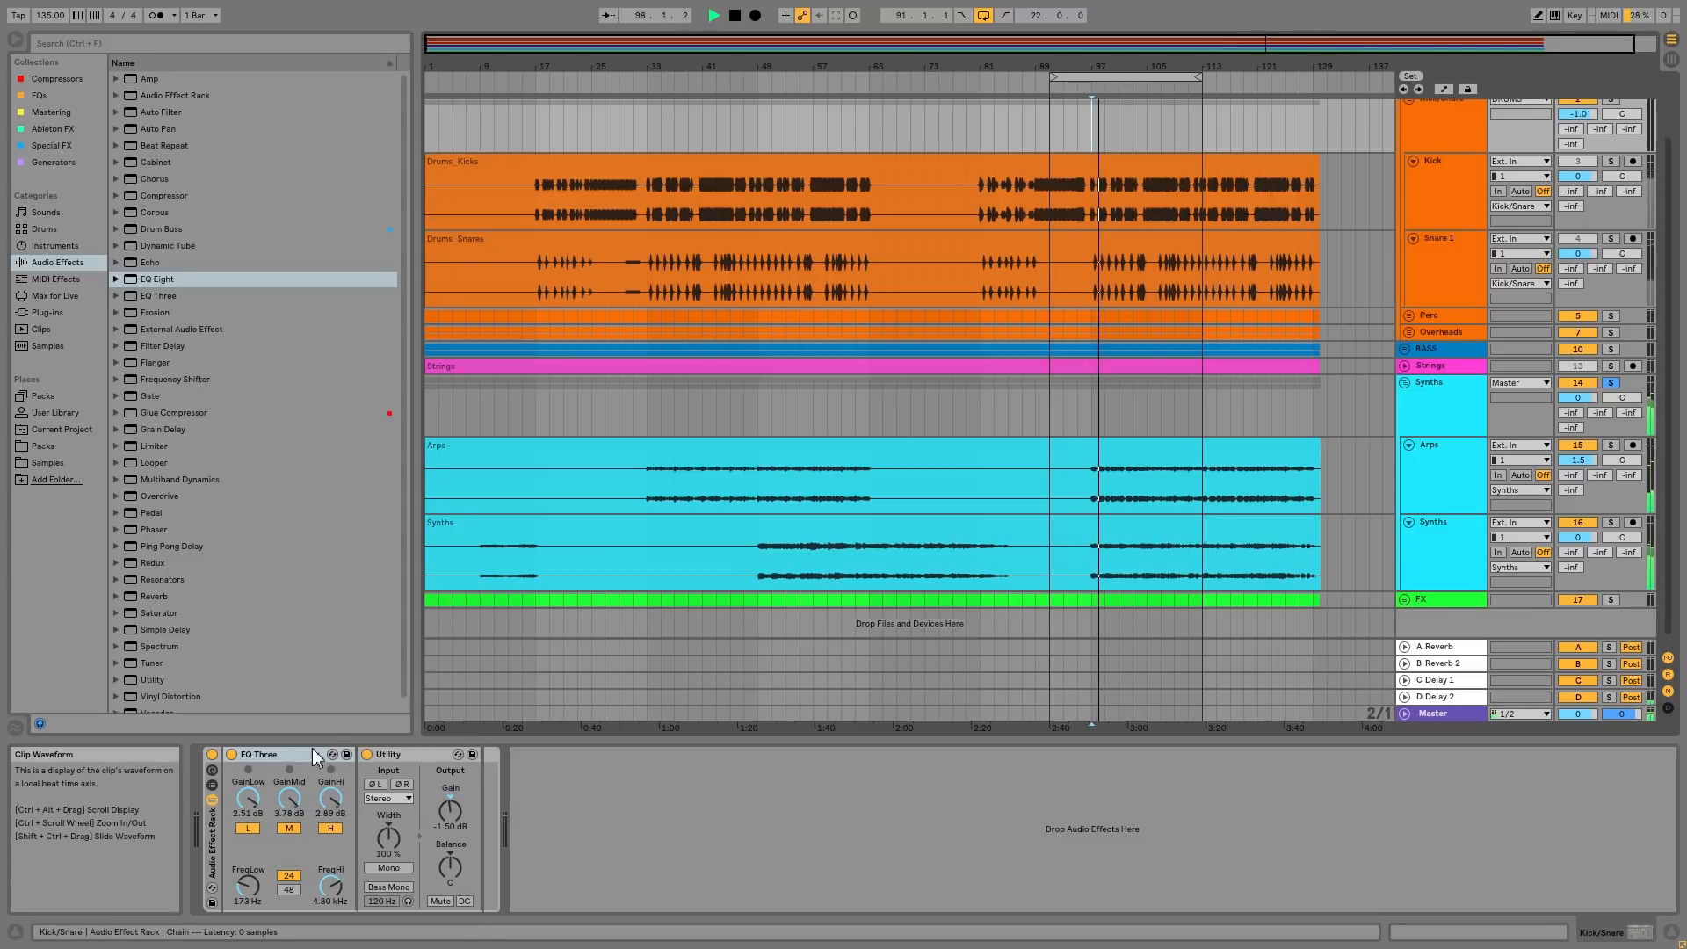
left_click(1443, 562)
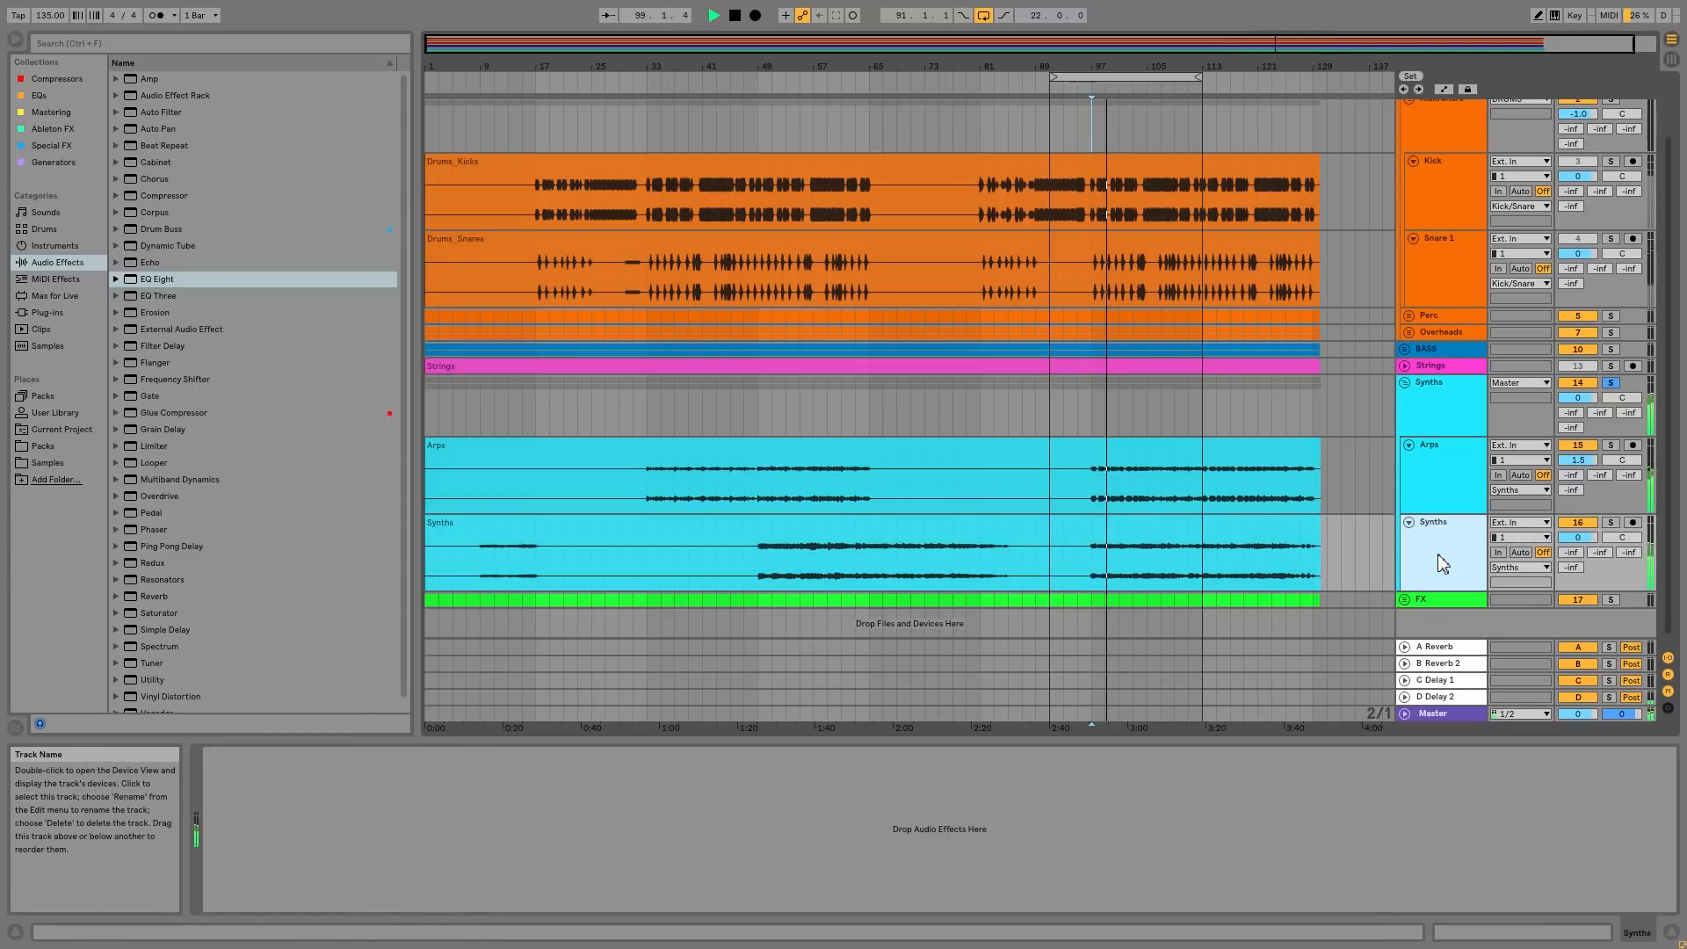
left_click(1447, 388)
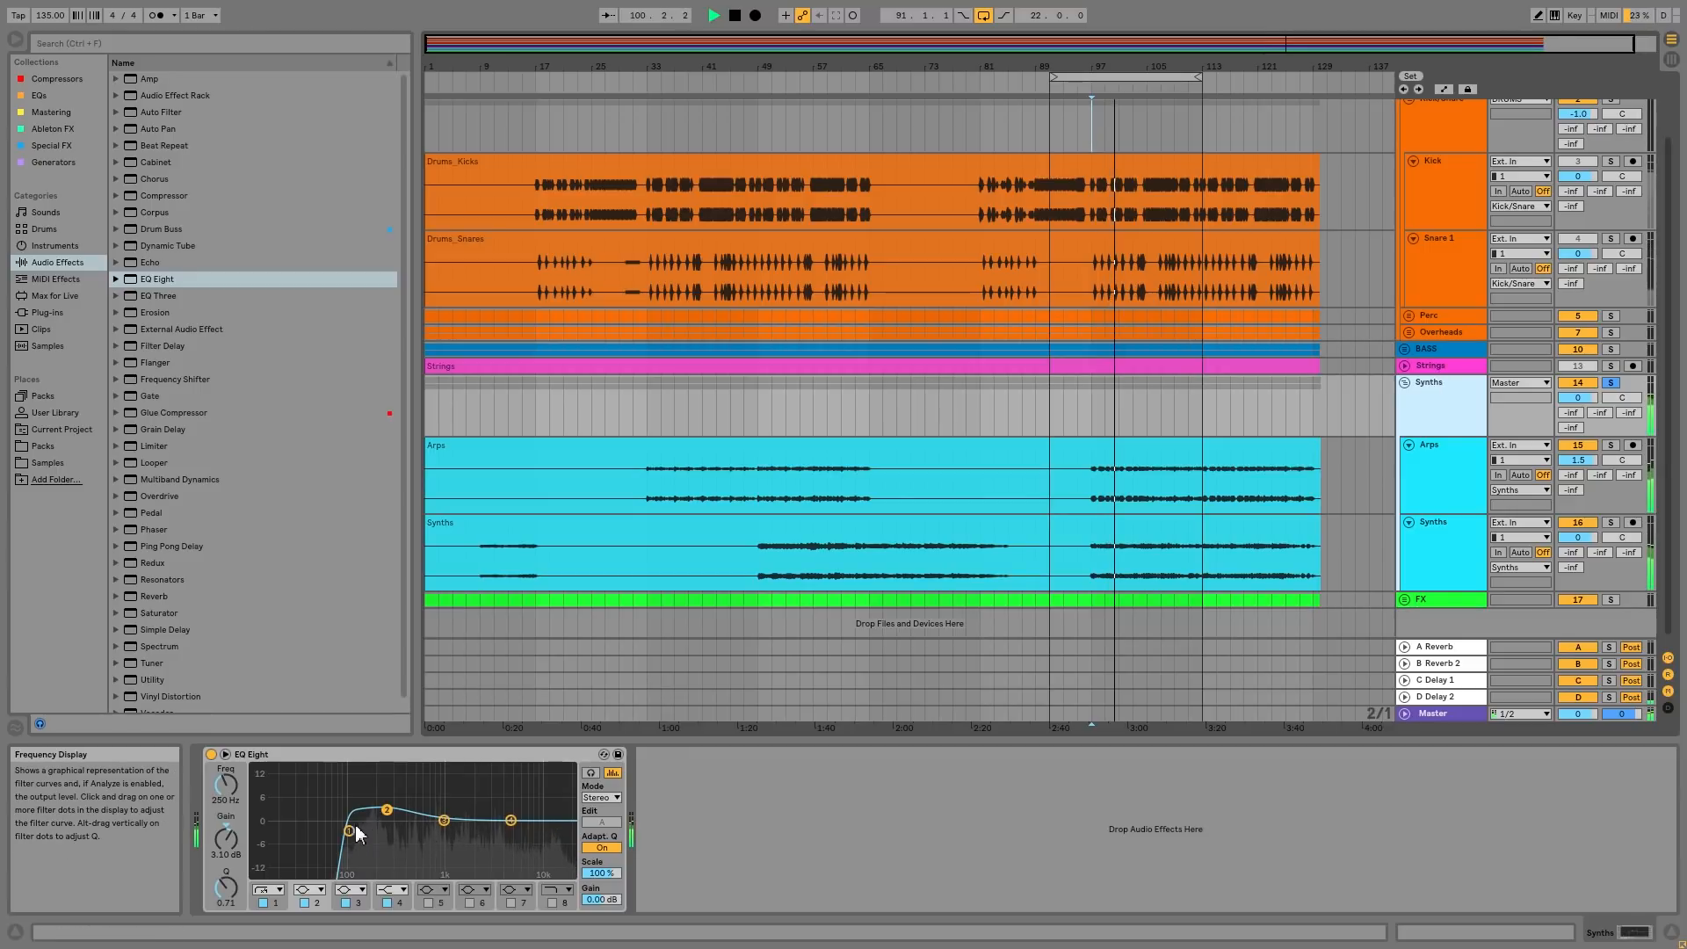
left_click_drag(355, 826, 537, 811)
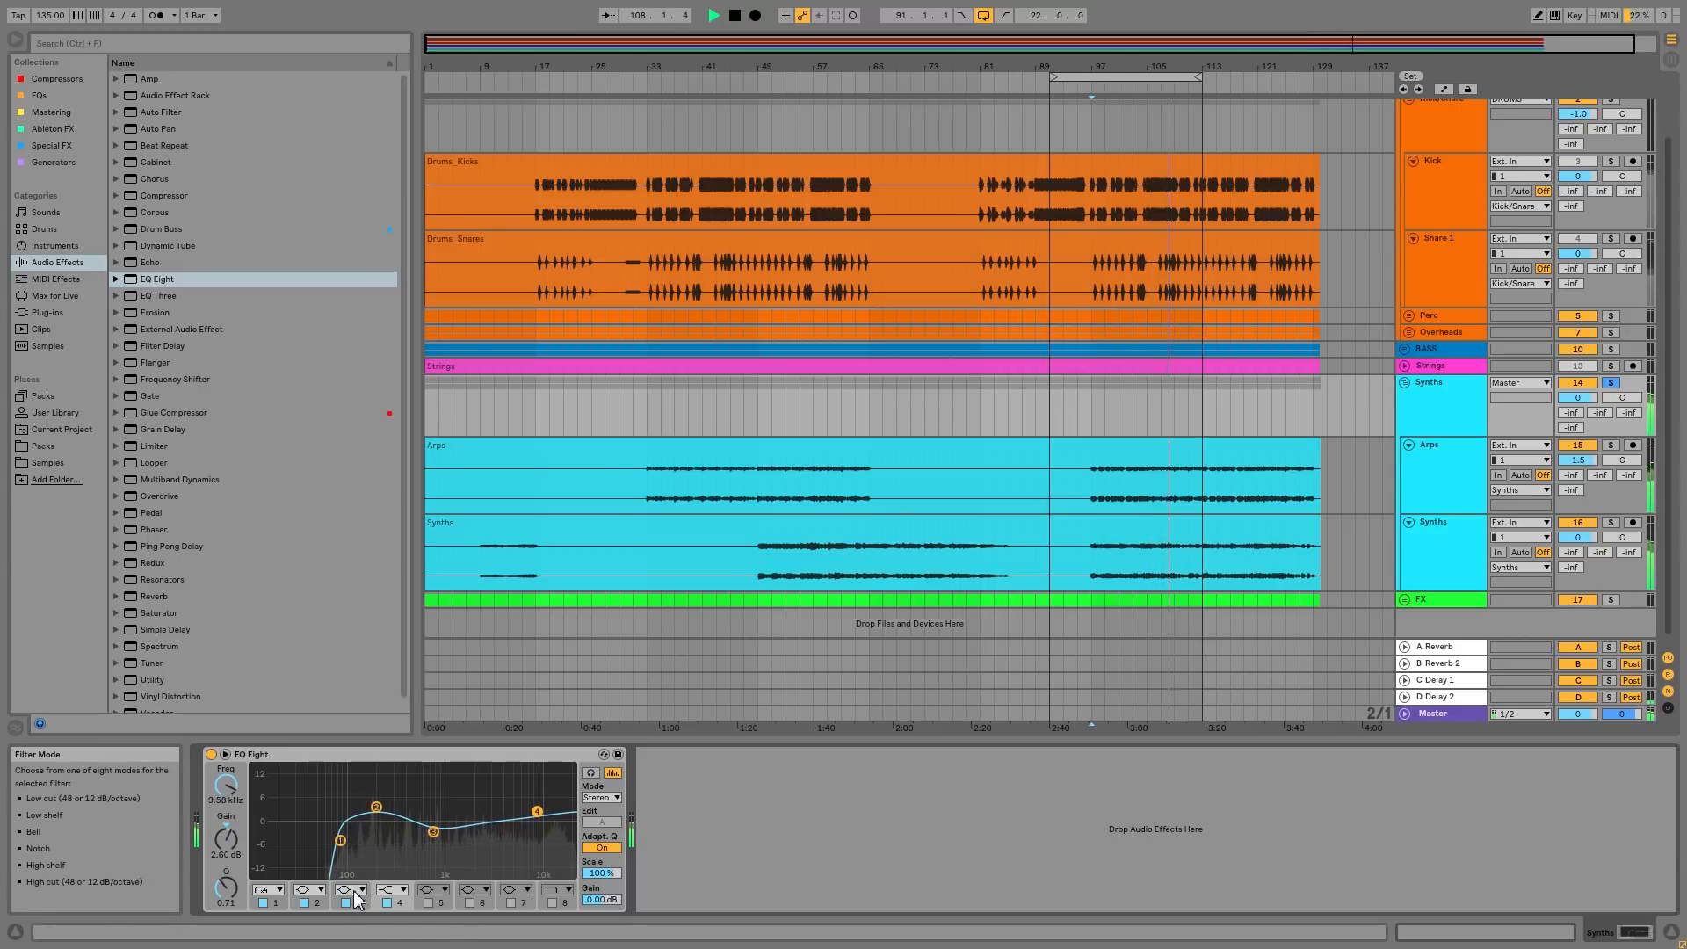
Enable band 5 on the Synths EQ Eight, sweep it boosted to 3.98 kHz with Q 2.39, and set its gain to -4 dB
left_click(428, 903)
left_click_drag(227, 888, 226, 721)
left_click_drag(226, 888, 226, 912)
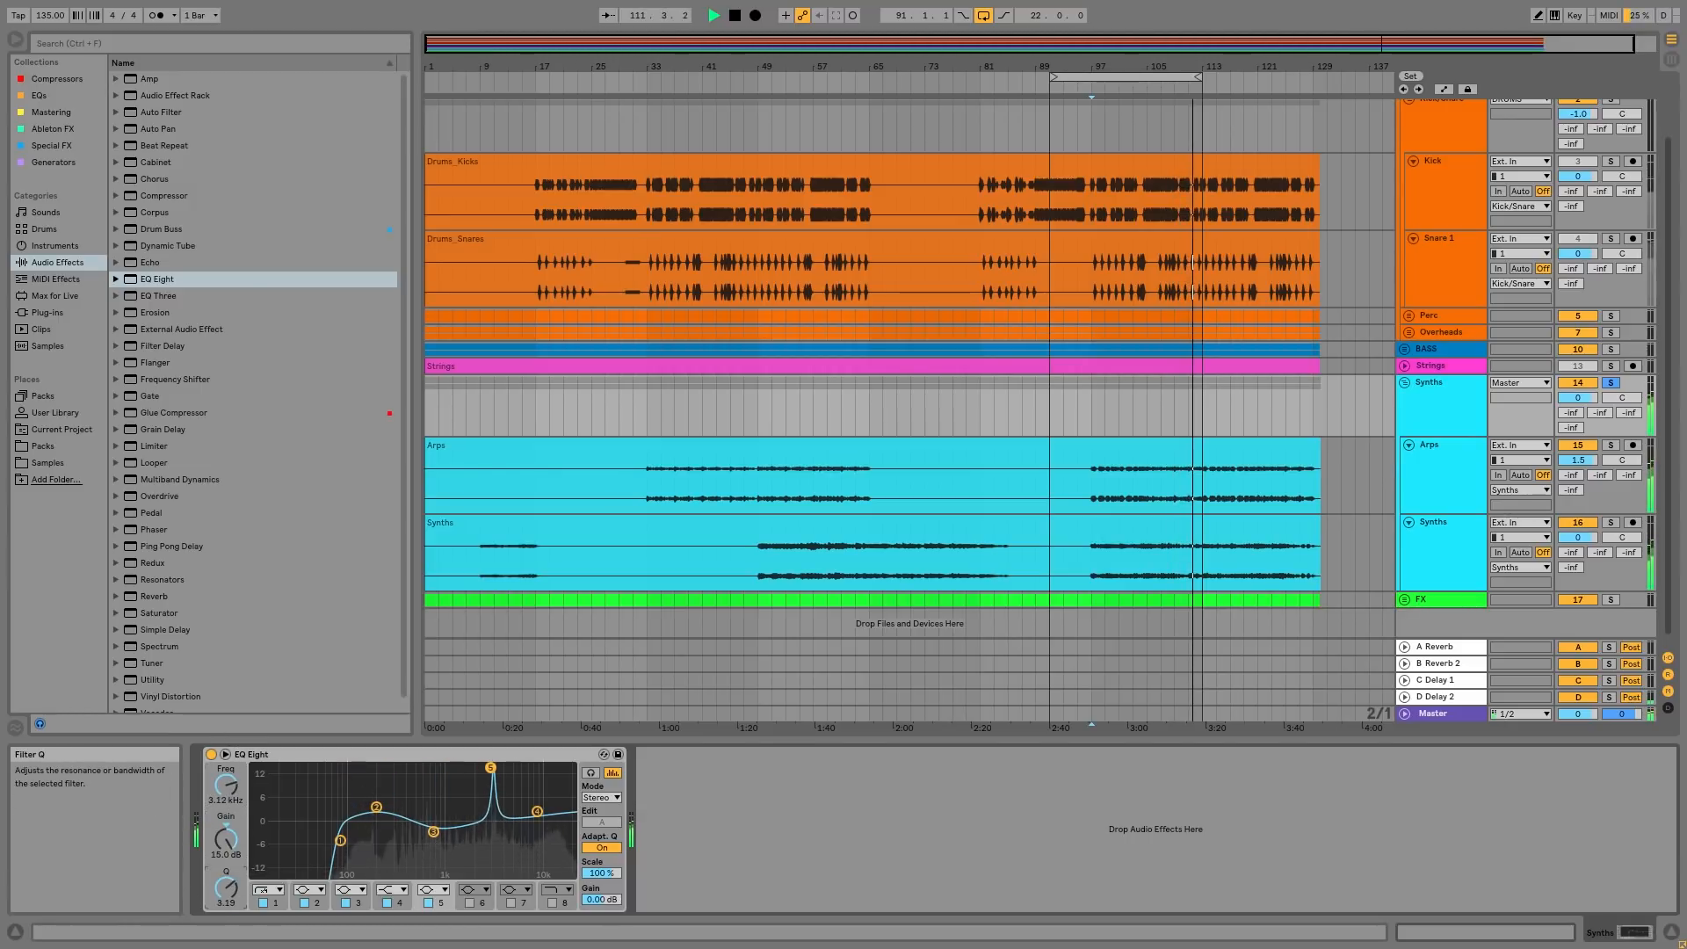
left_click_drag(226, 785, 226, 778)
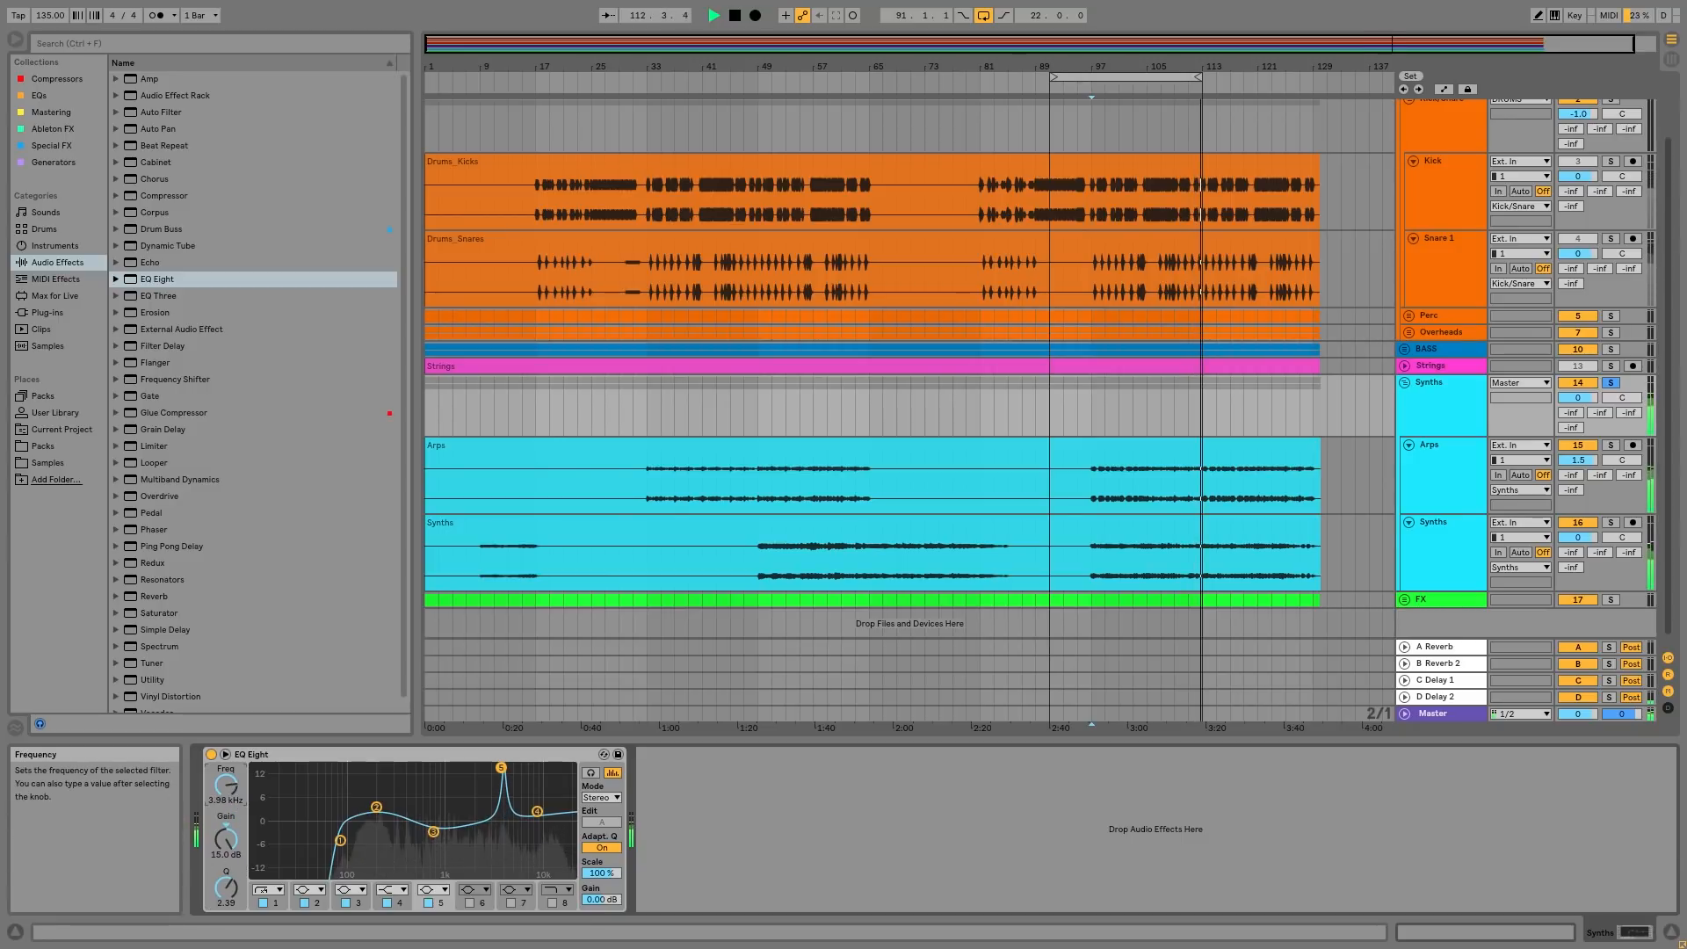
left_click(226, 859)
type("-4")
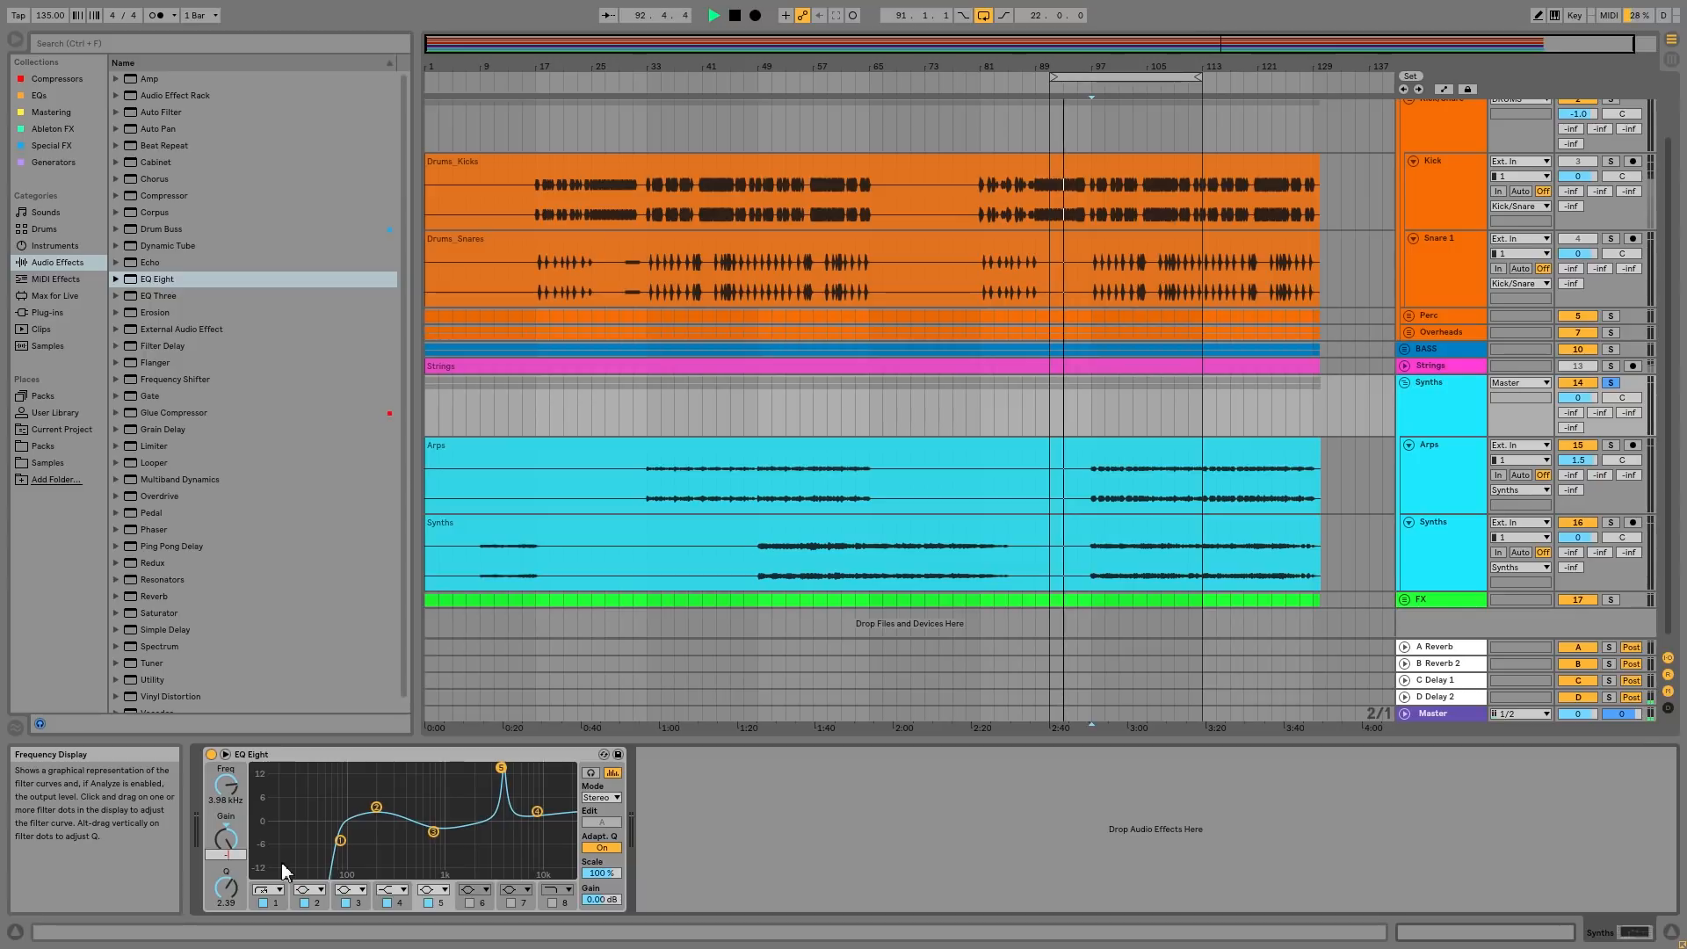
key("Return")
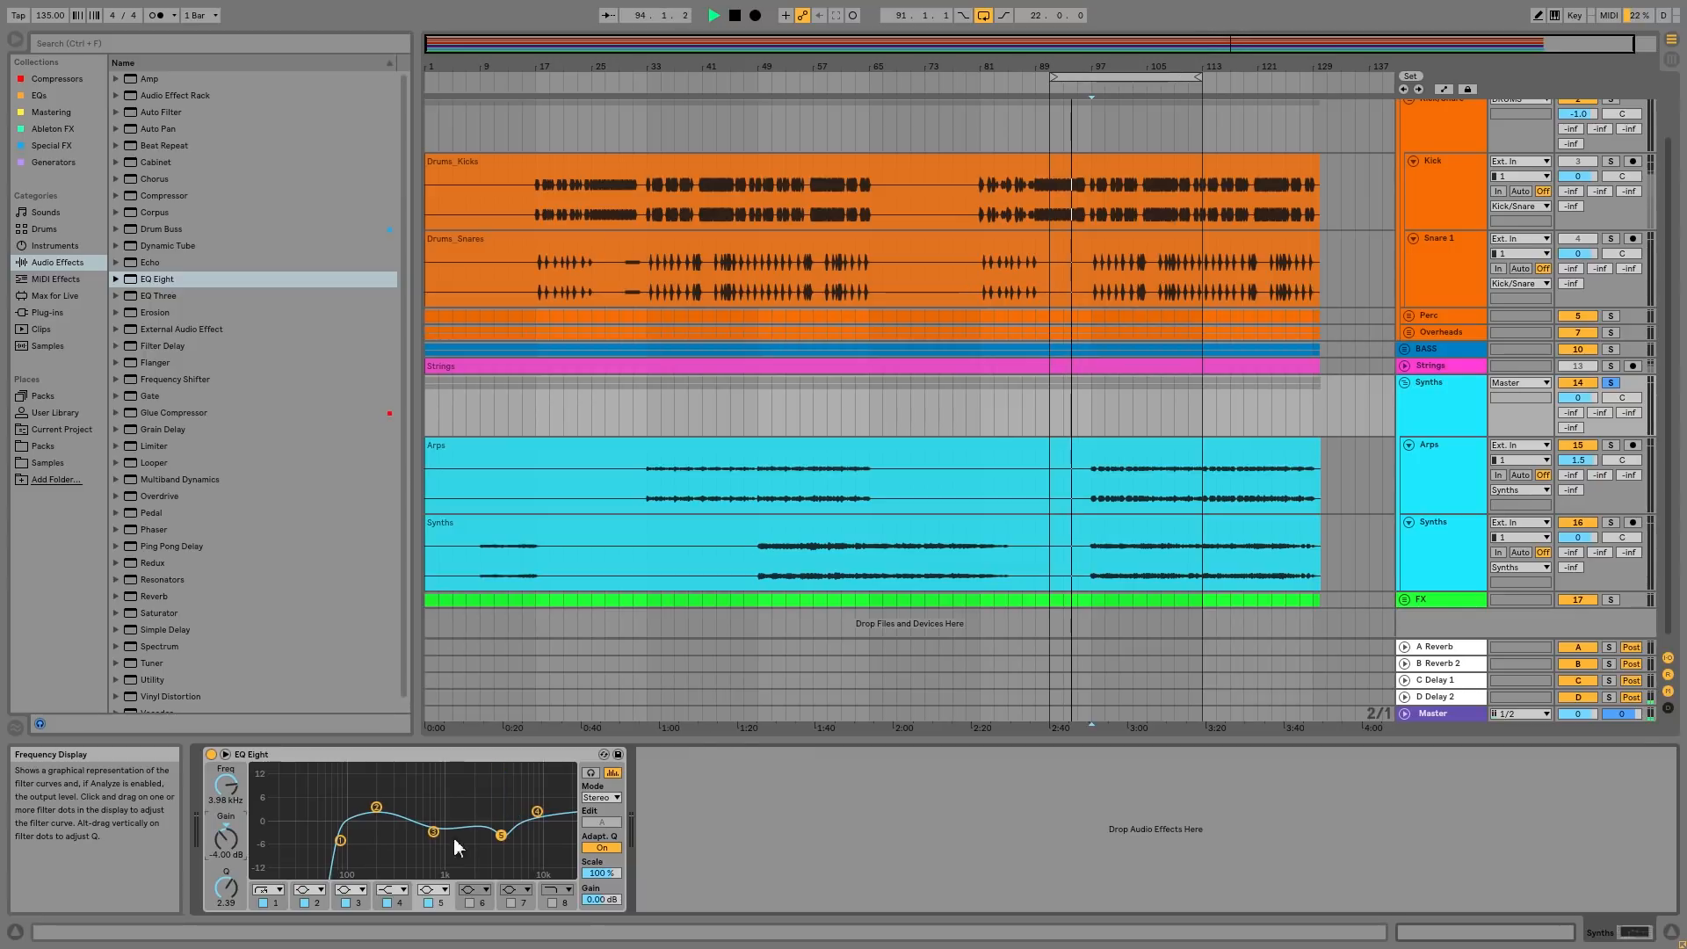
Play the soloed Synths from bar 97, compare the EQ Eight bypassed and active, and stop playback
left_click(1093, 88)
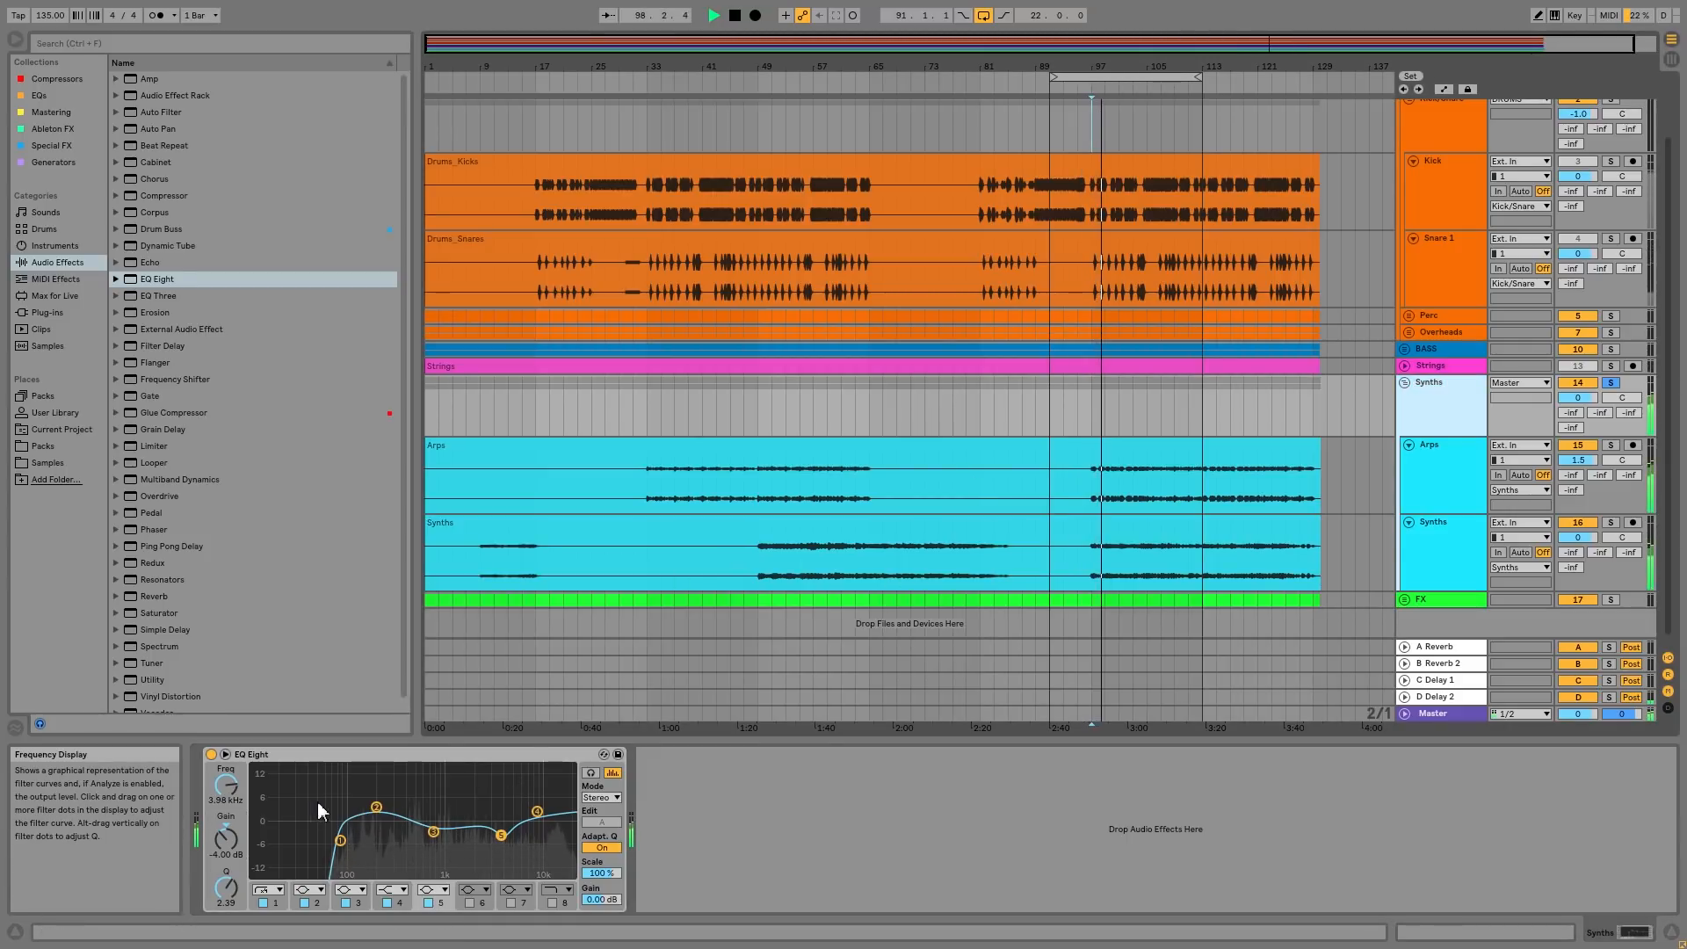
right_click(264, 755)
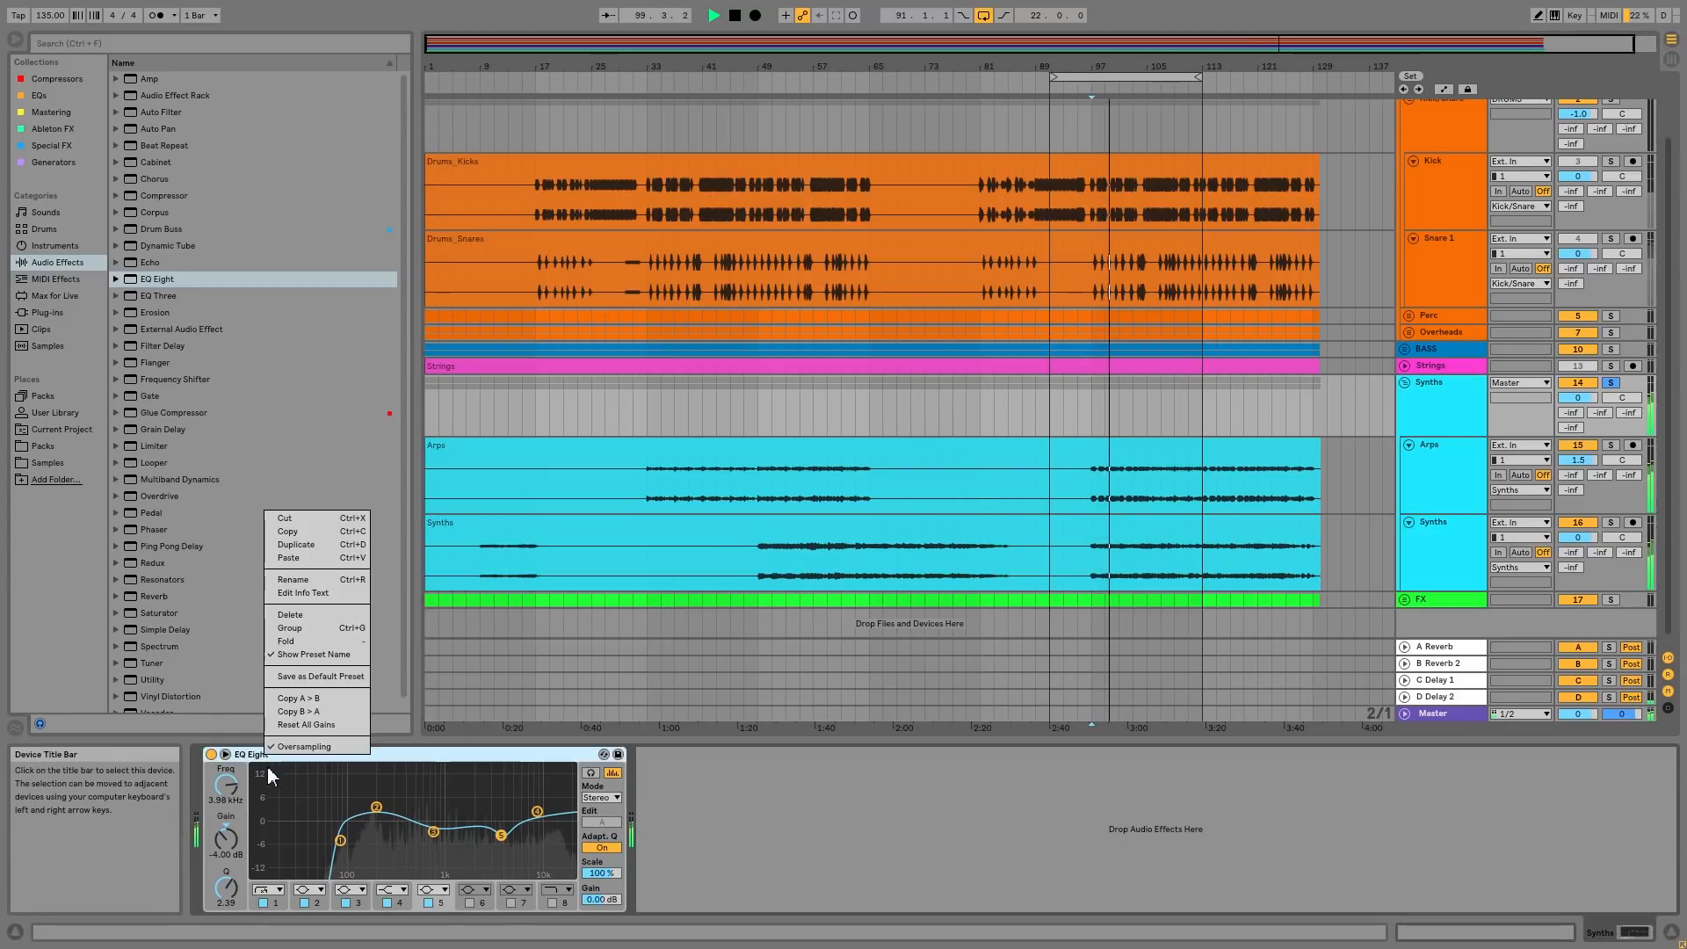
left_click(246, 756)
left_click(211, 755)
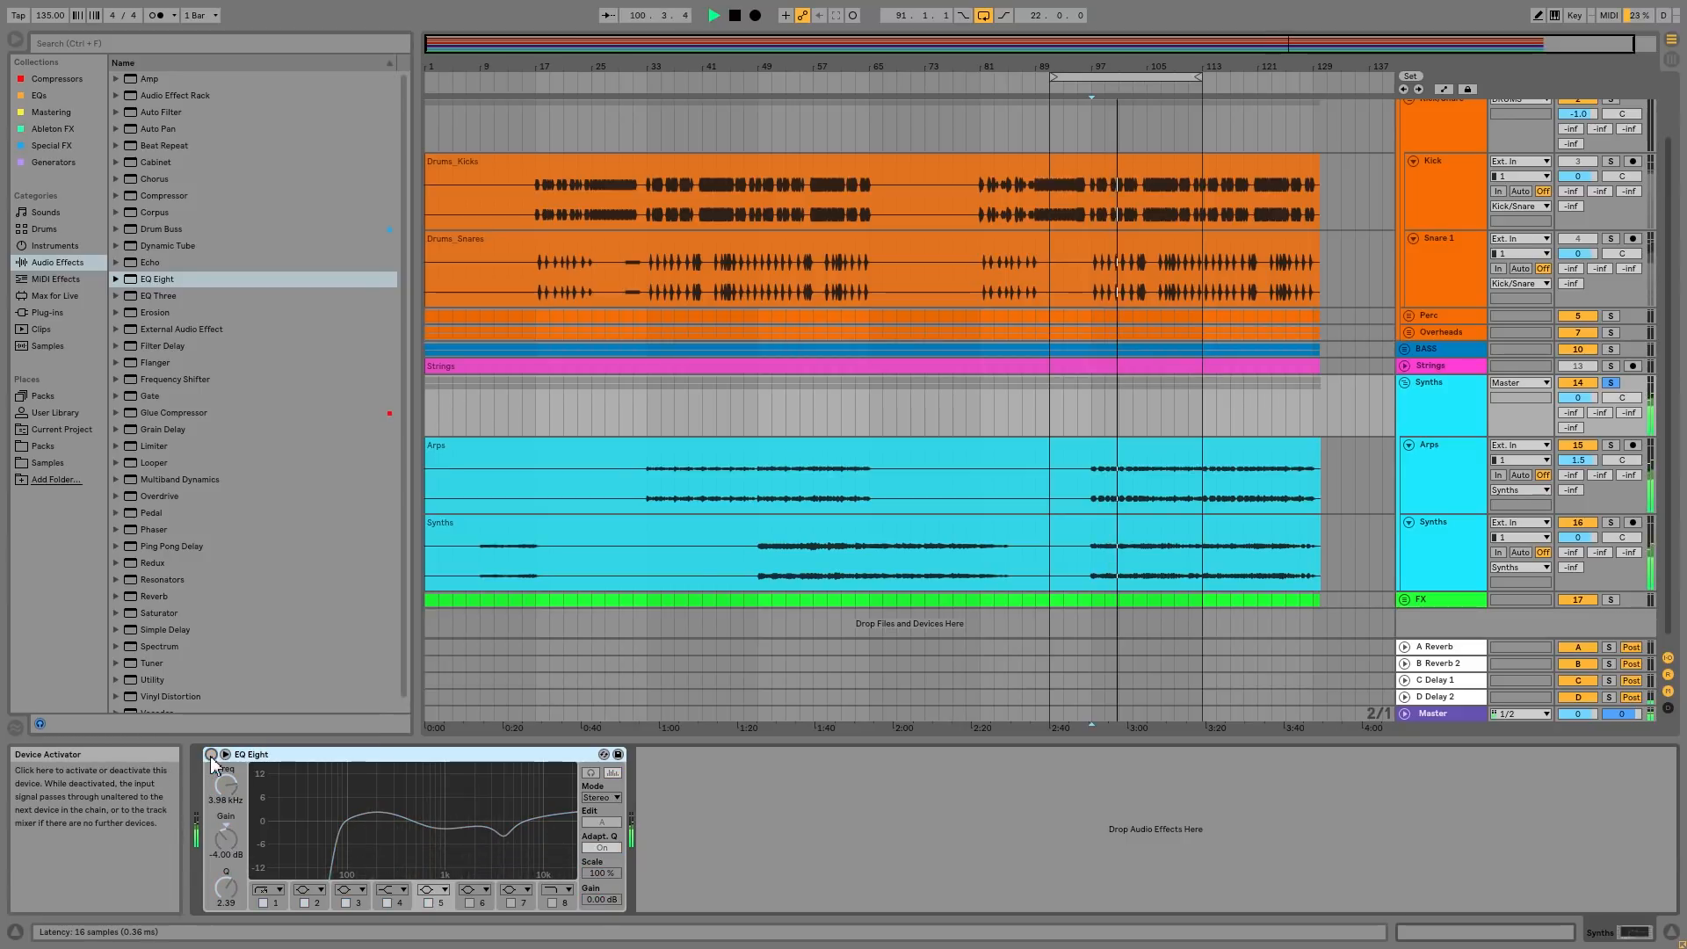
left_click(211, 755)
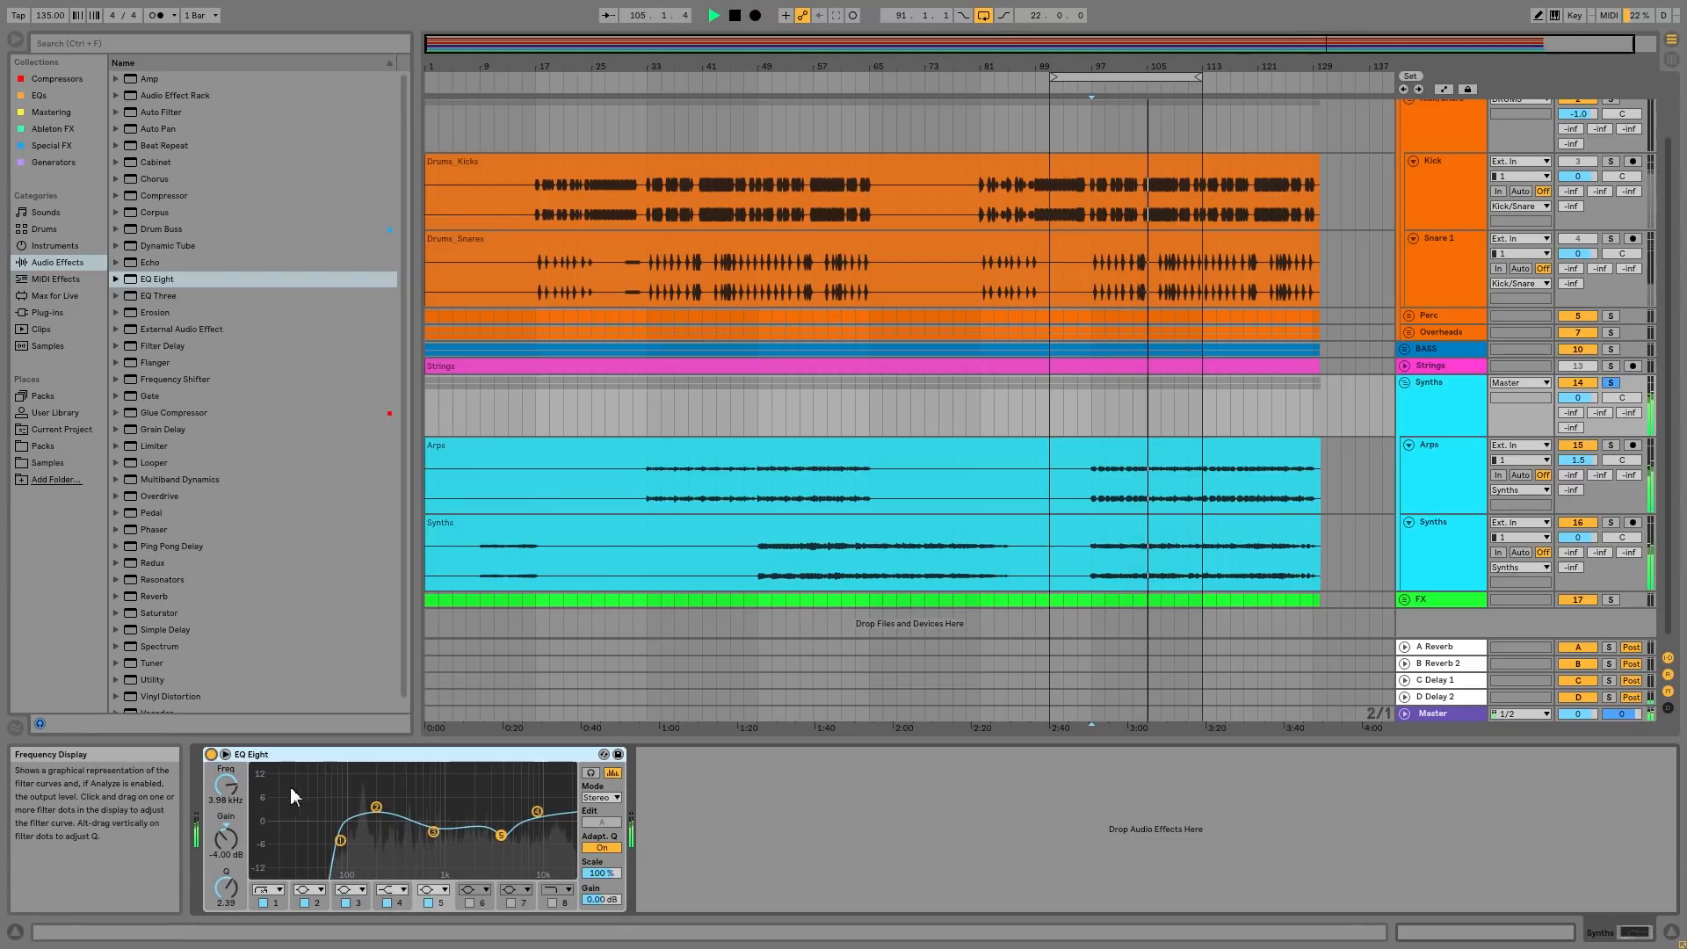
key("space")
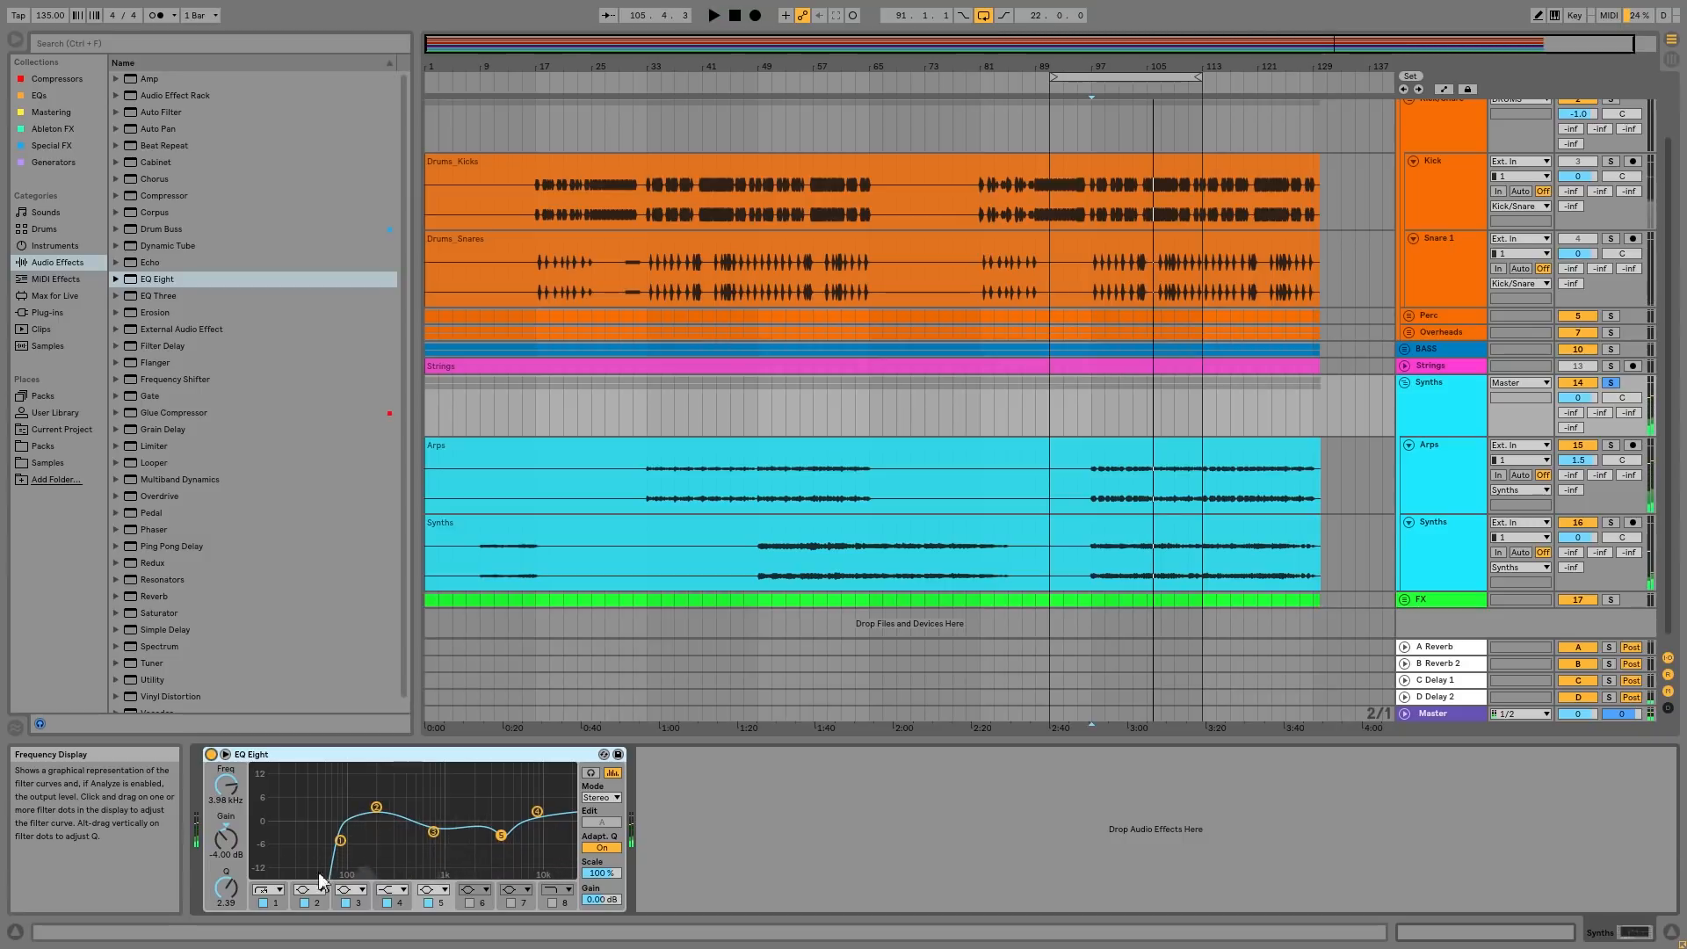
Set the gain of band 5 on the Synths EQ Eight to -2 dB
left_click(226, 839)
type("-")
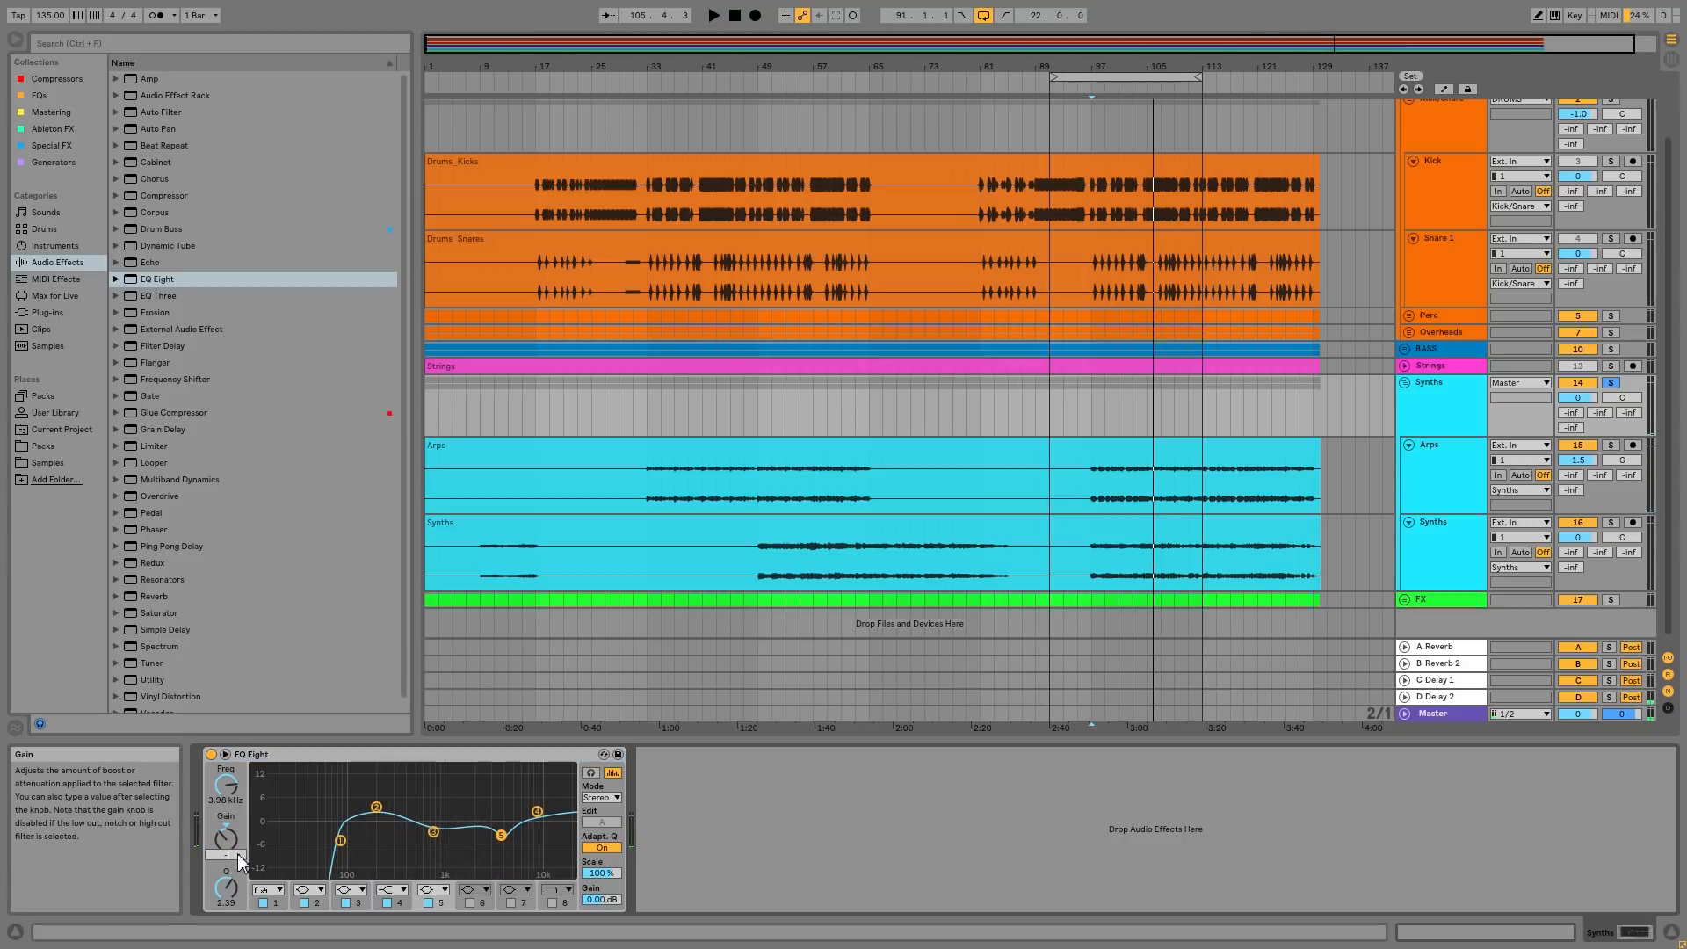
type("2")
key("Return")
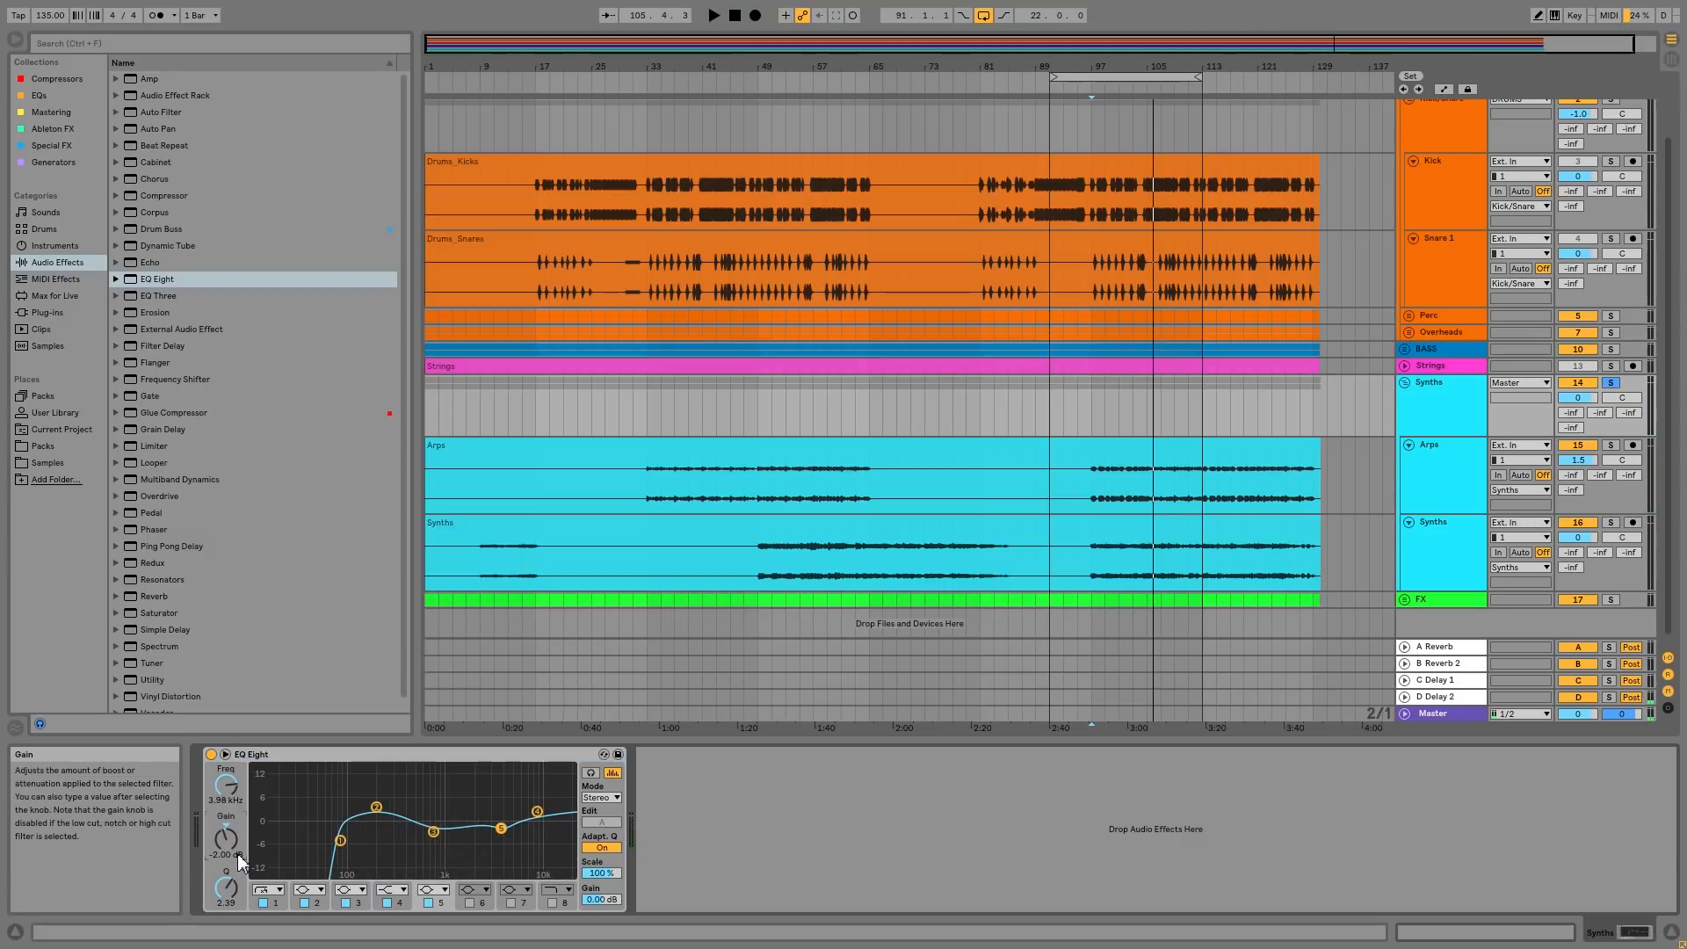
Narrow band 3 on the Synths EQ Eight by raising its Q, and shift band 2 slightly lower in frequency at 3.84 dB
left_click(429, 832)
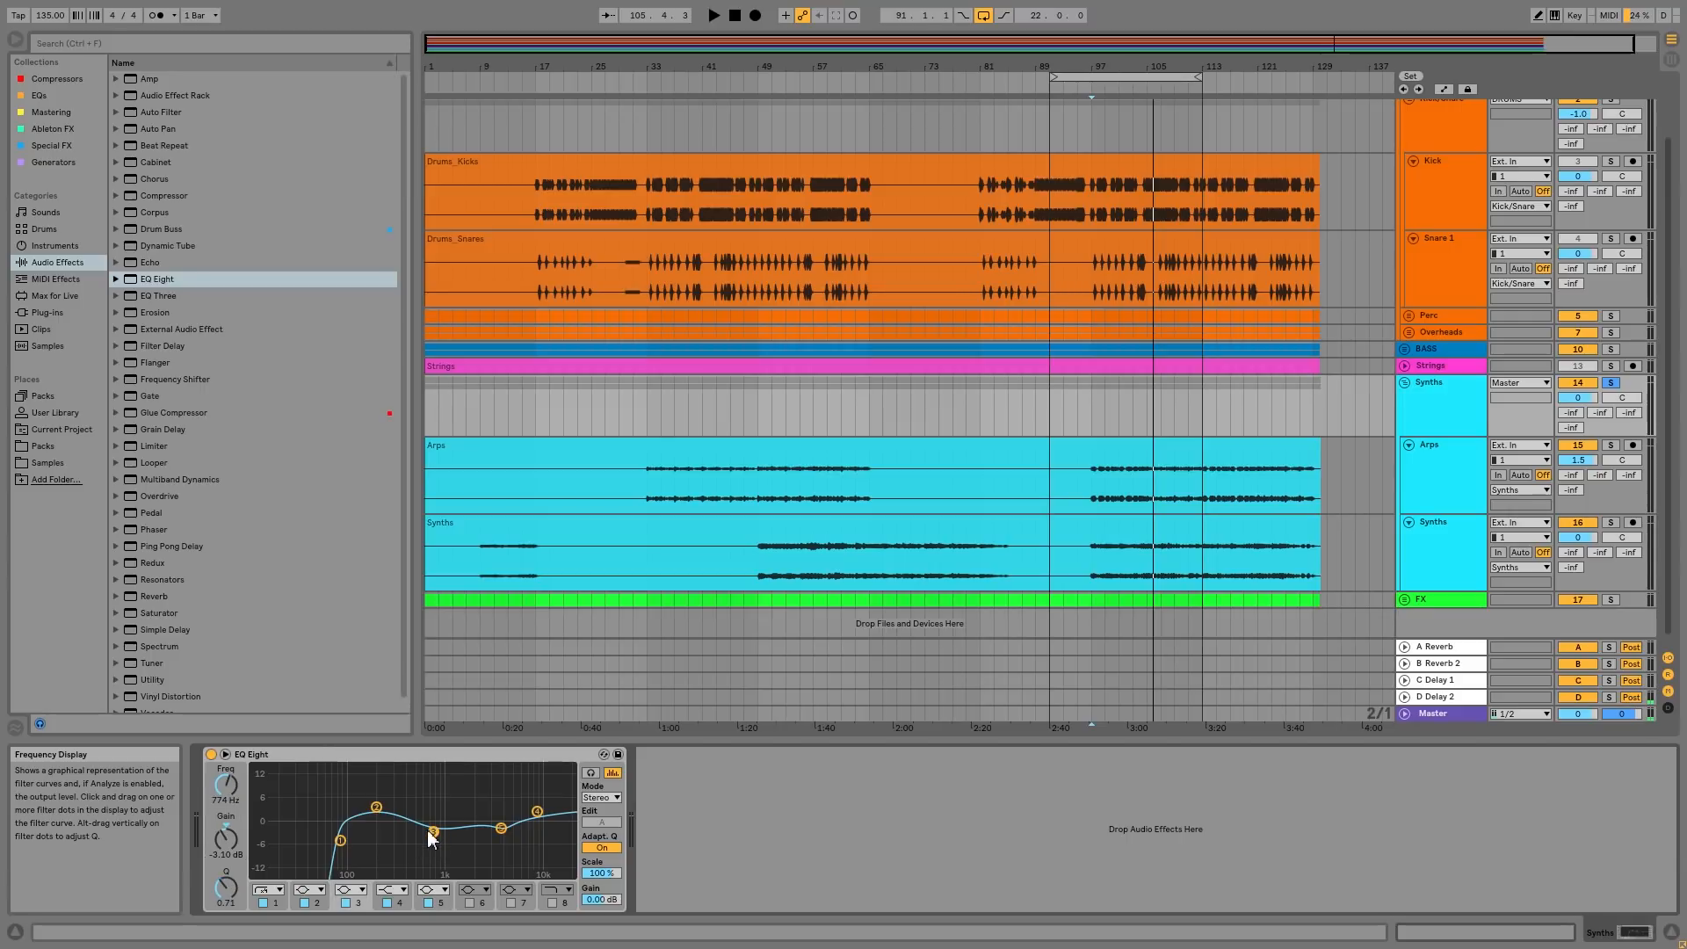
left_click_drag(226, 888, 226, 866)
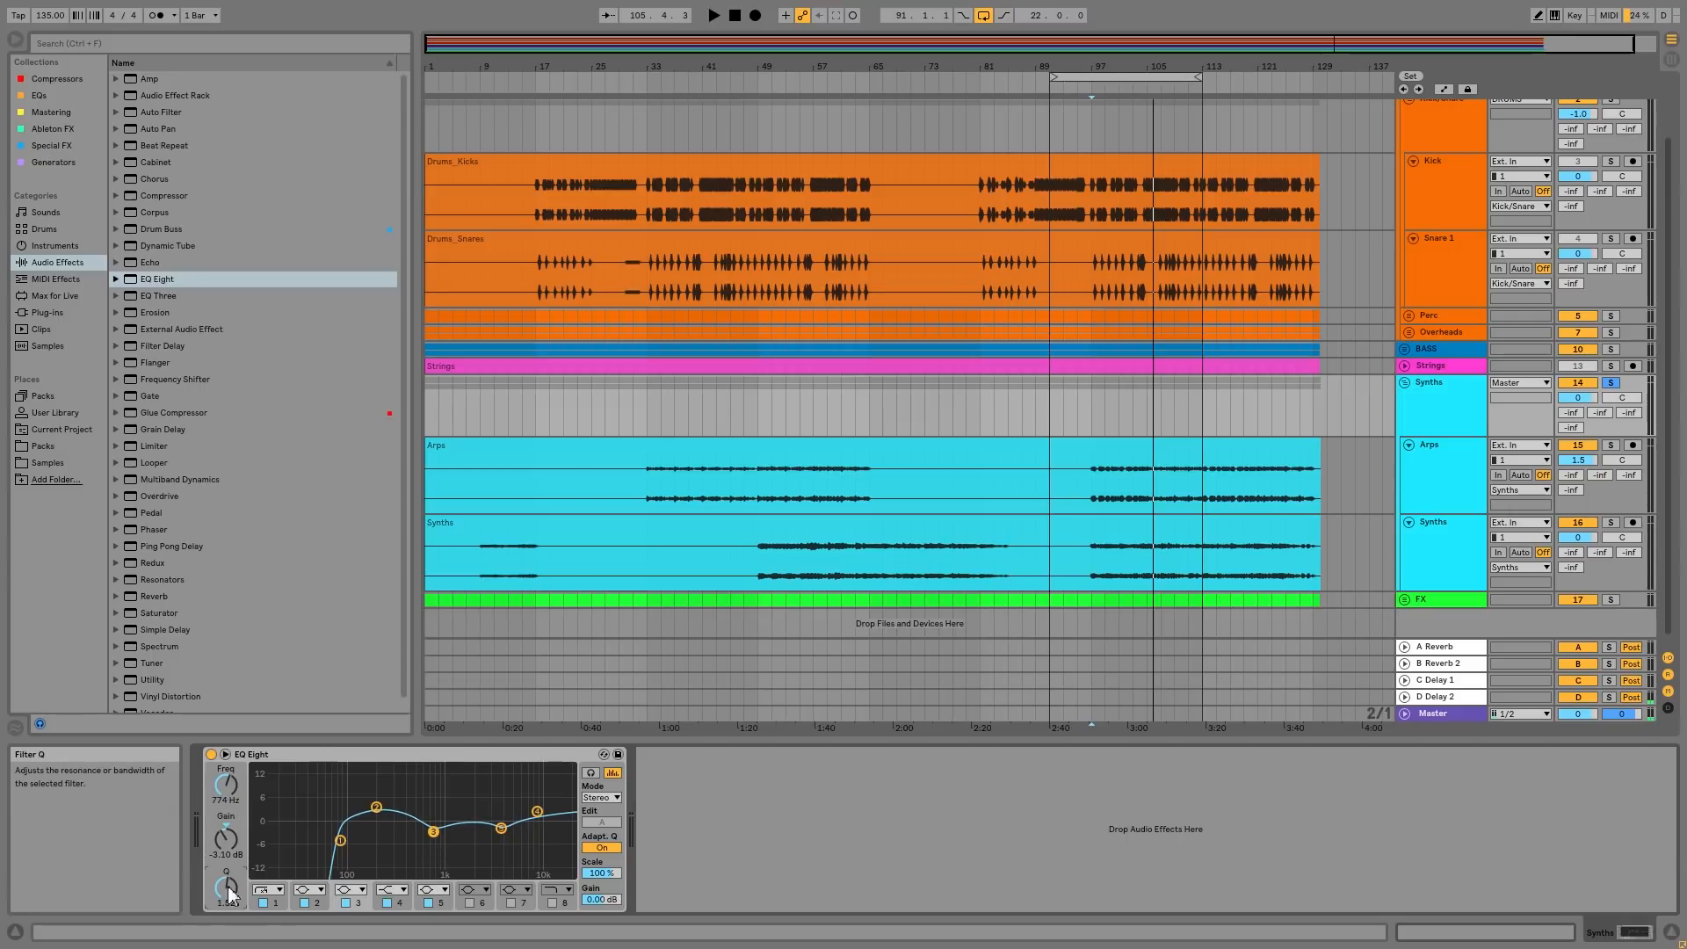
left_click_drag(376, 807, 373, 809)
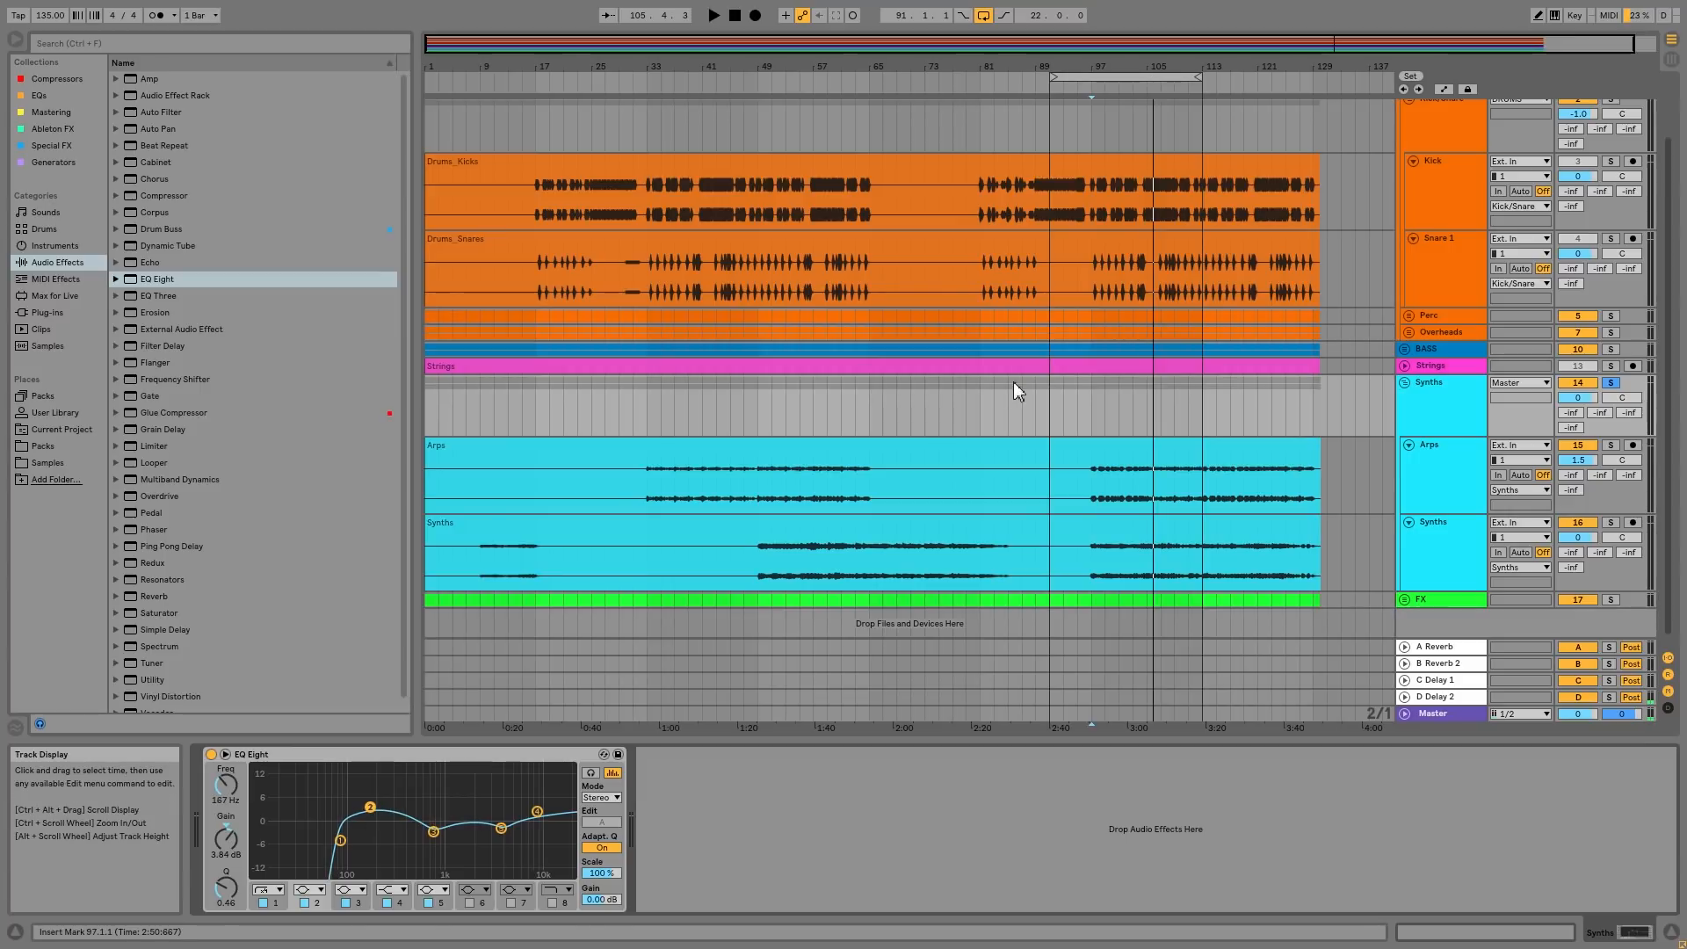
Collapse the EQ Eight device on the Synths group and fold the group's track display
left_click(456, 757)
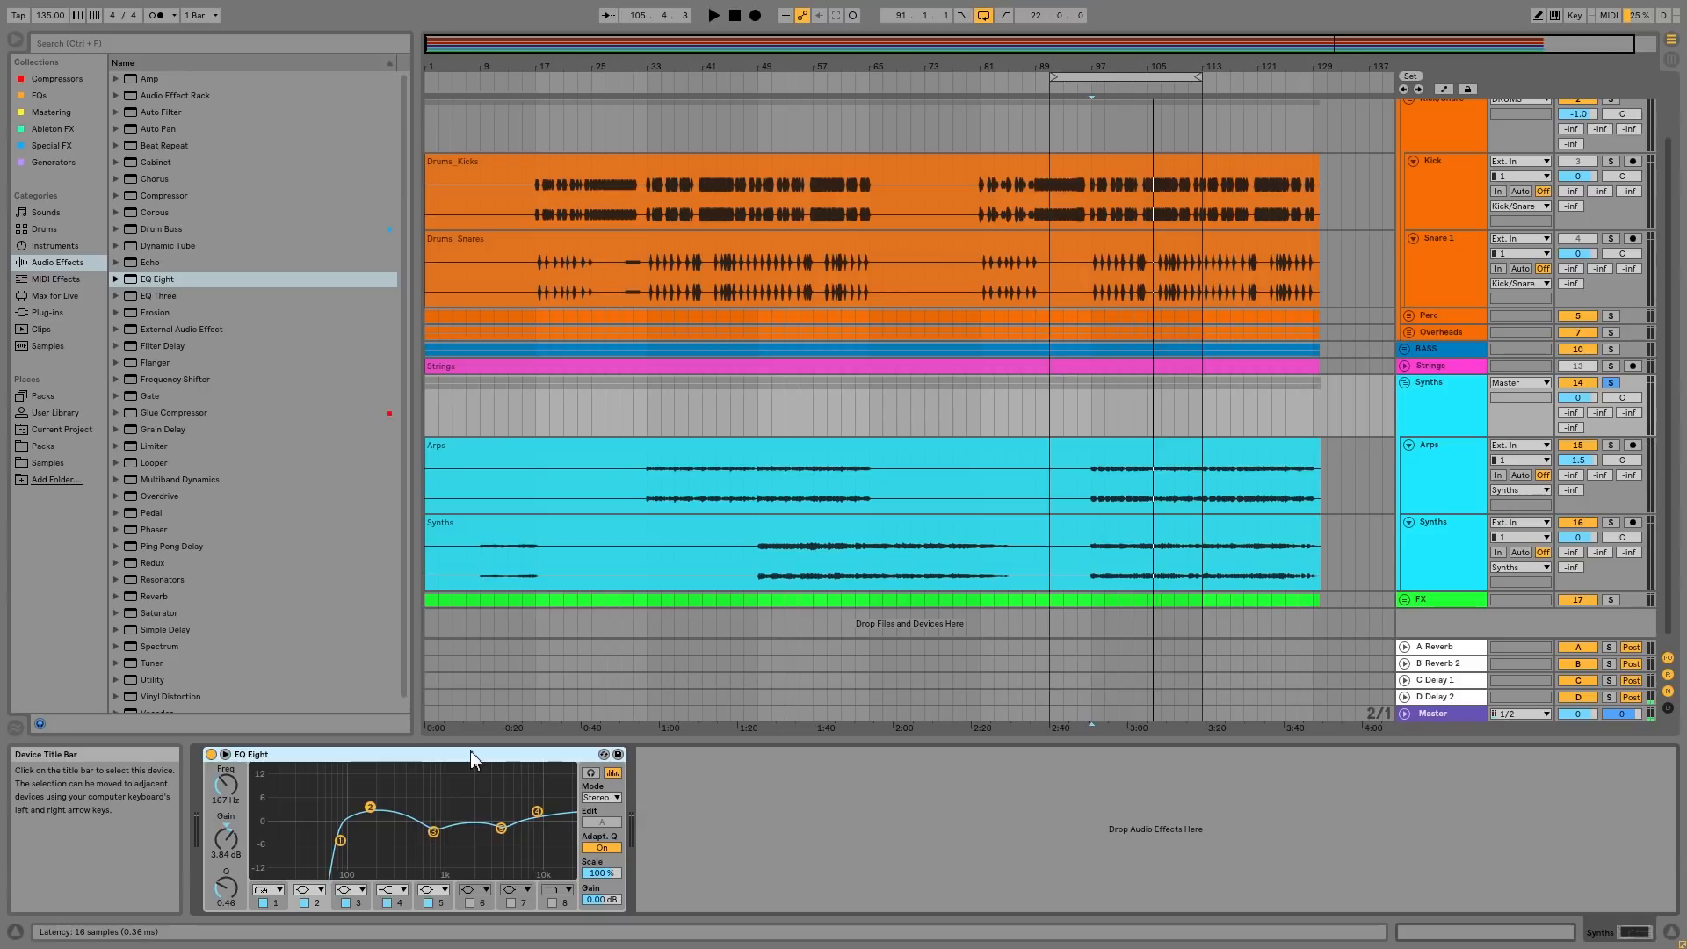
double_click(475, 758)
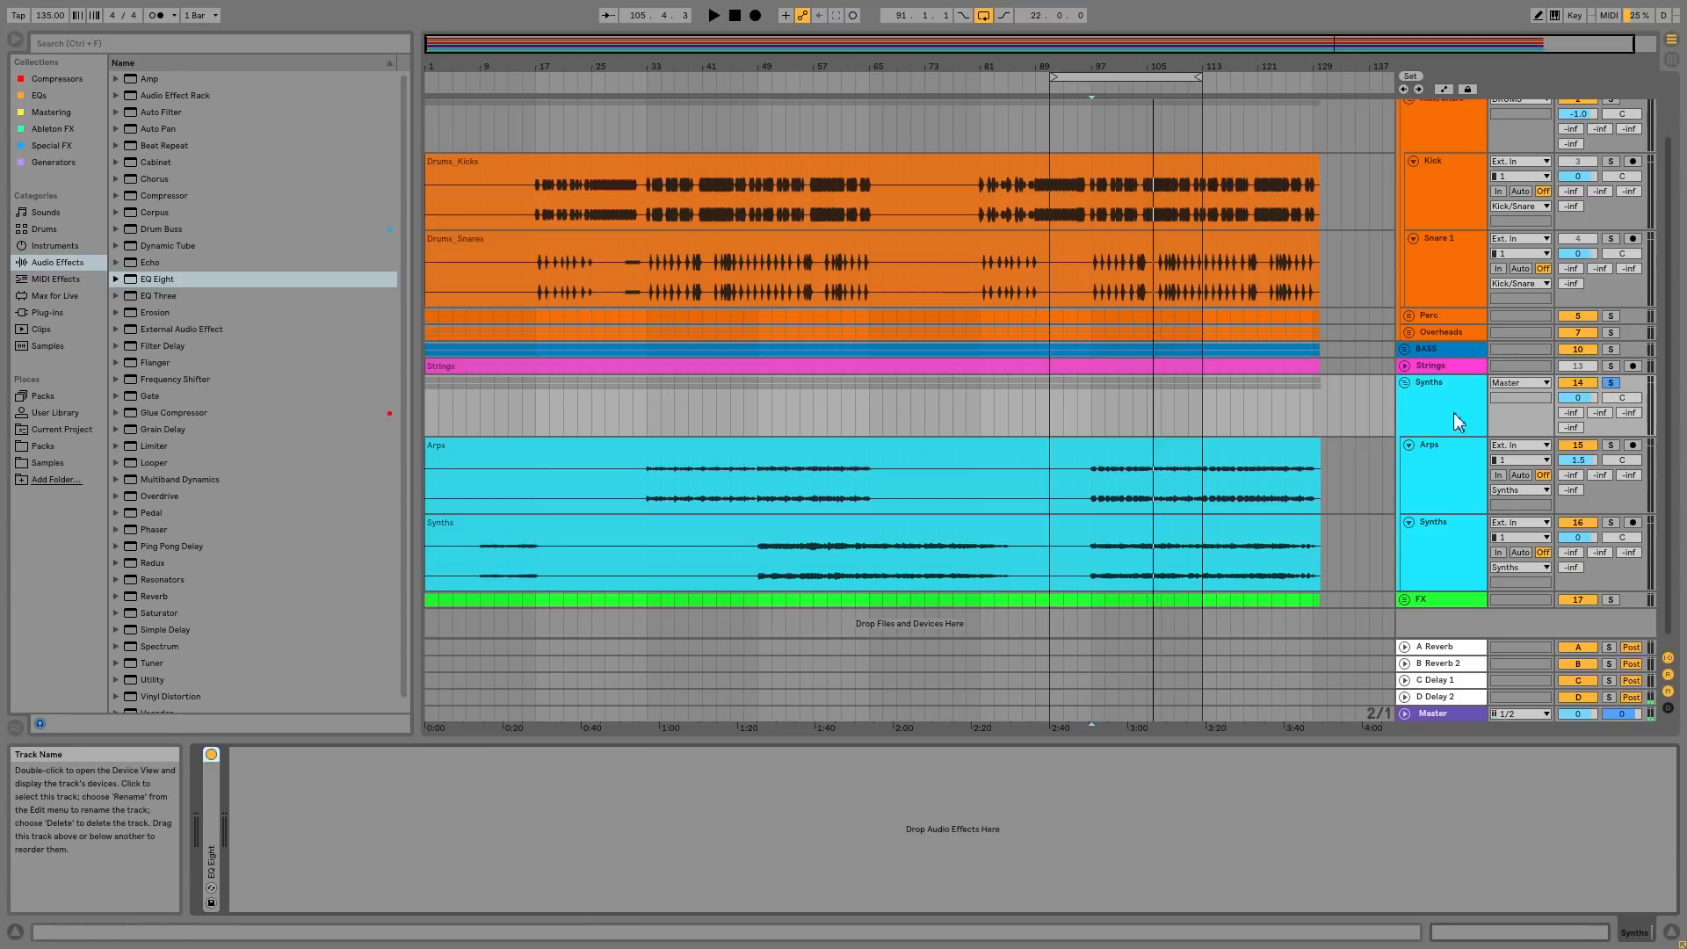
left_click(1406, 389)
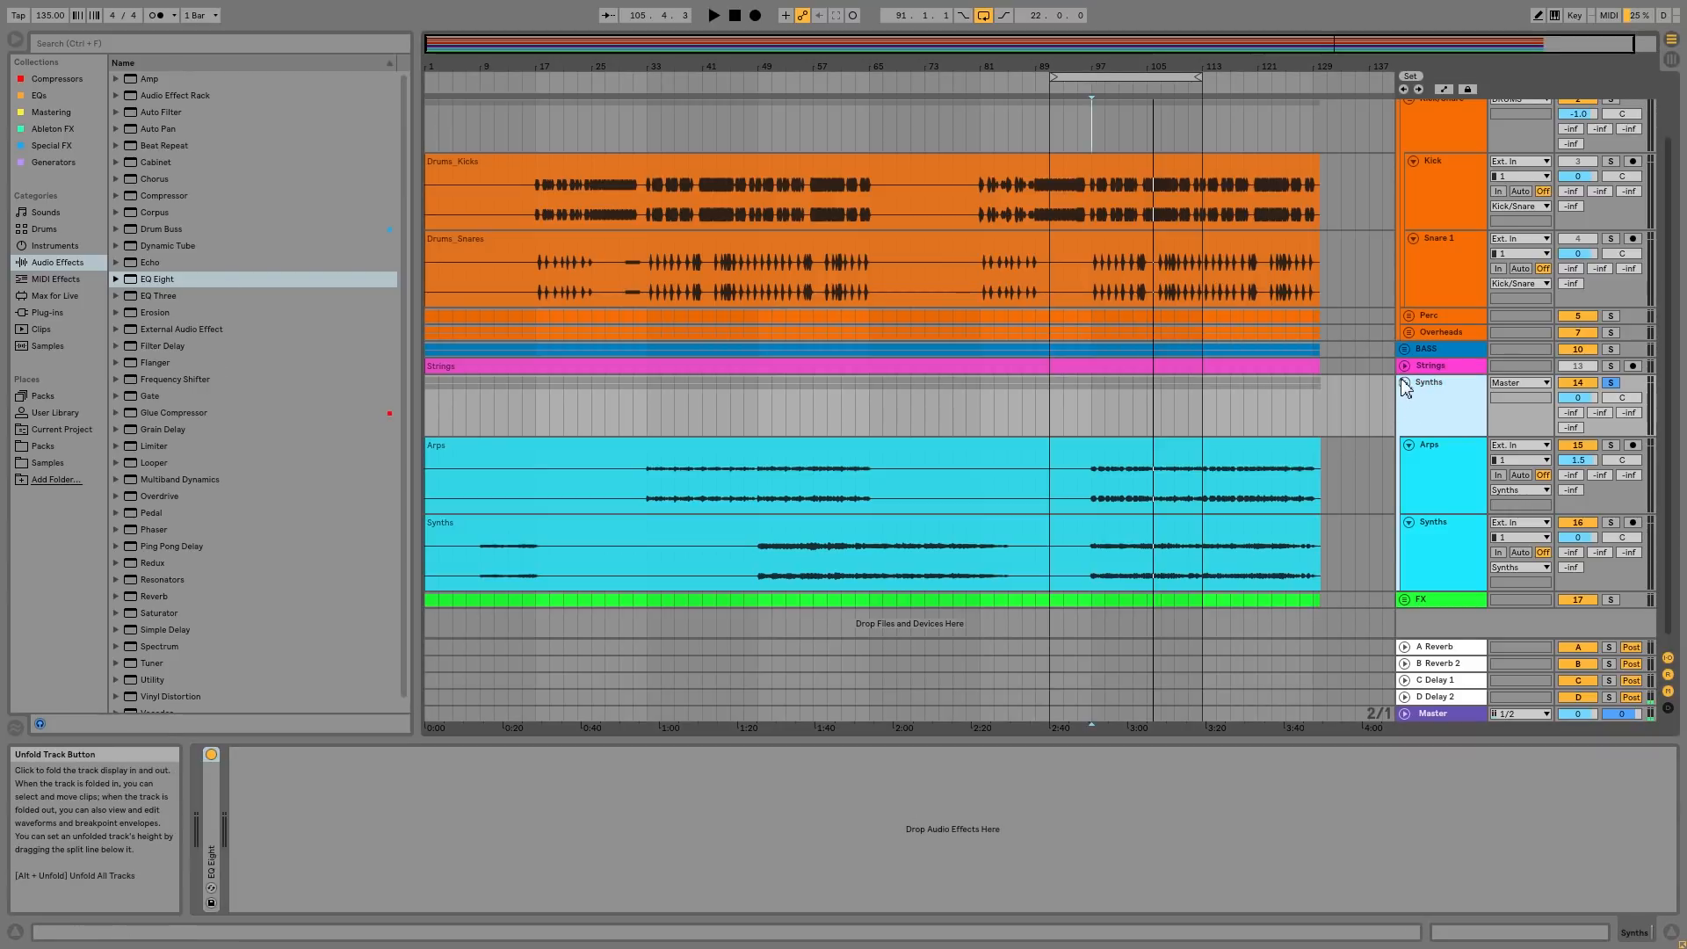